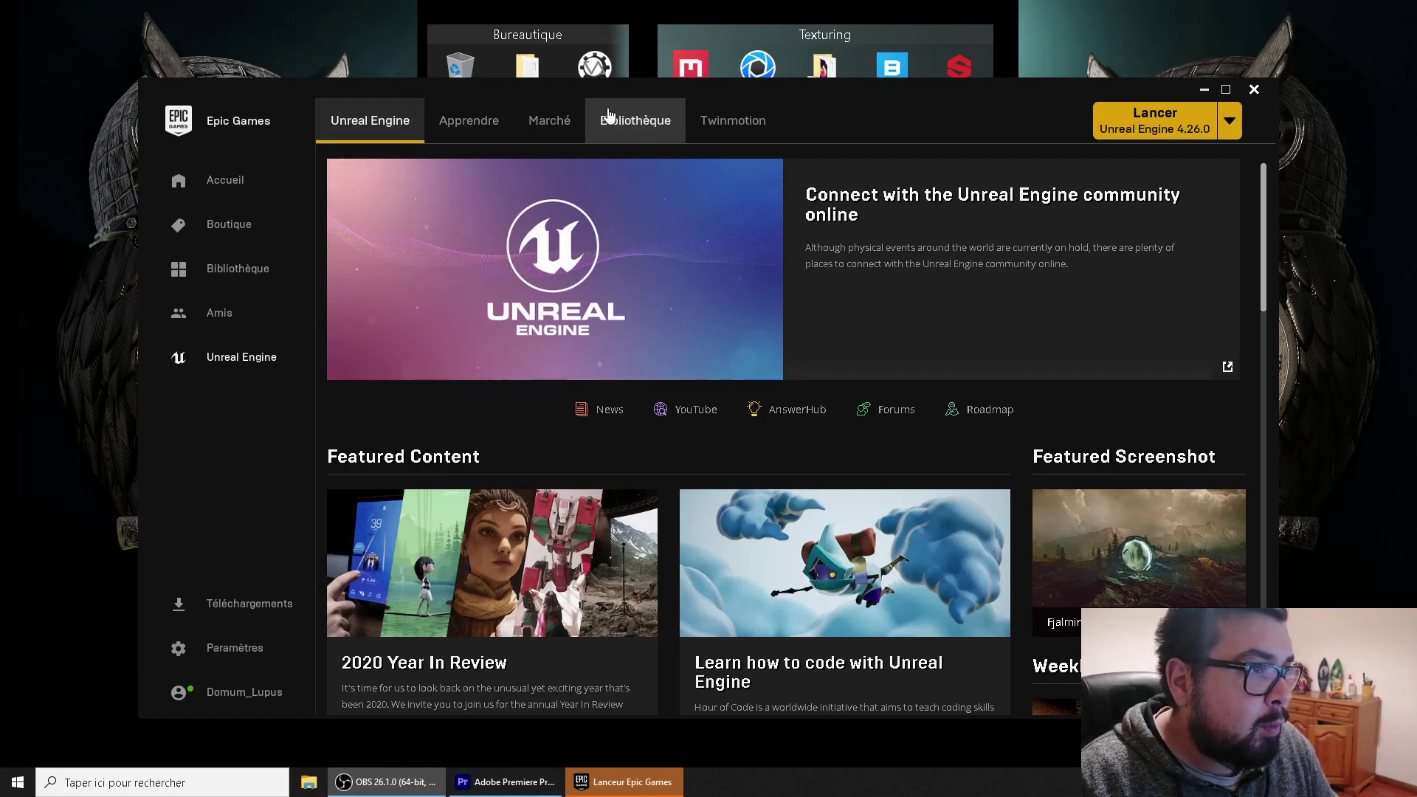
Step: Open the MaisonHobbit project from the Bibliothèque library in the Epic Games Launcher
left_click(640, 124)
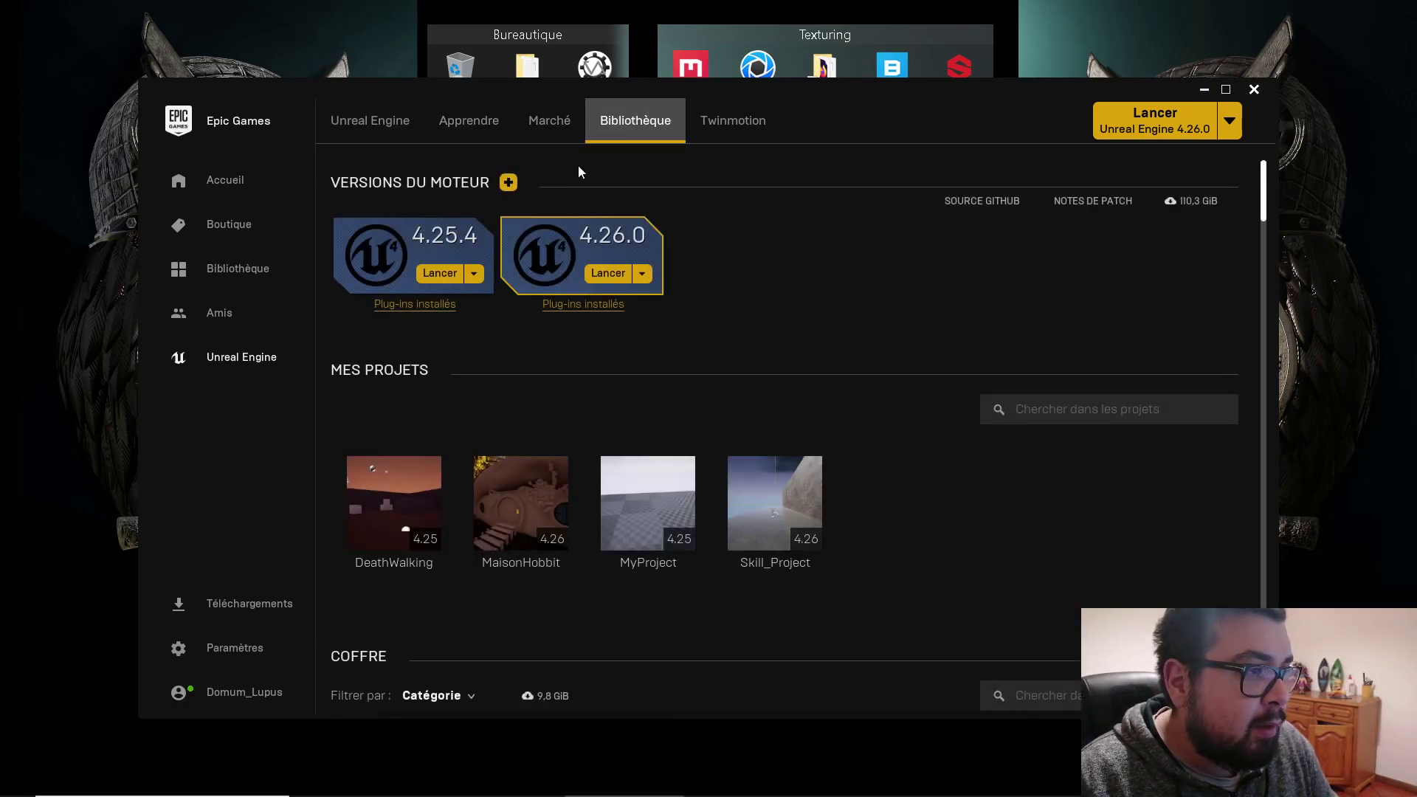
double_click(535, 506)
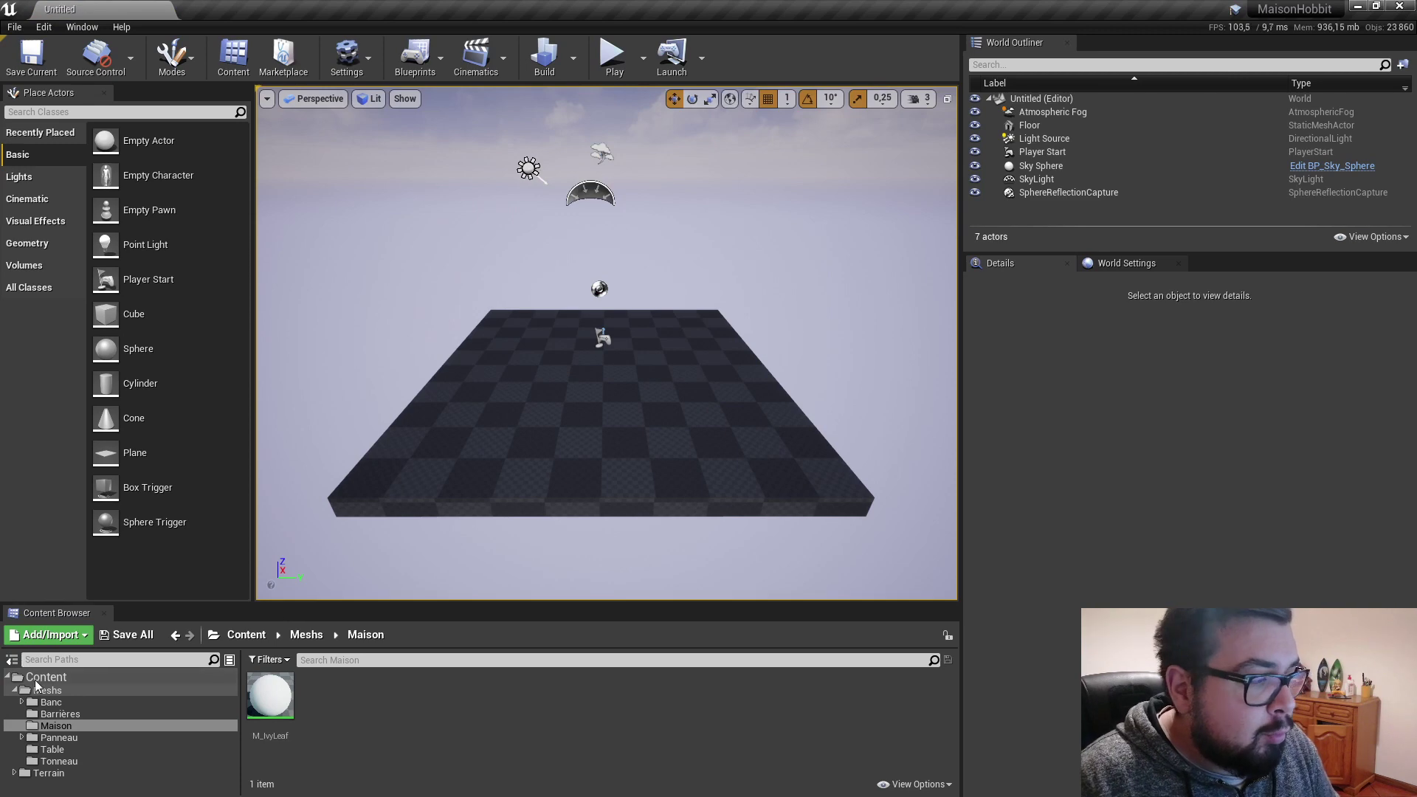
Step: Open the Hobbit_House level from the Content folder
left_click(44, 678)
double_click(384, 712)
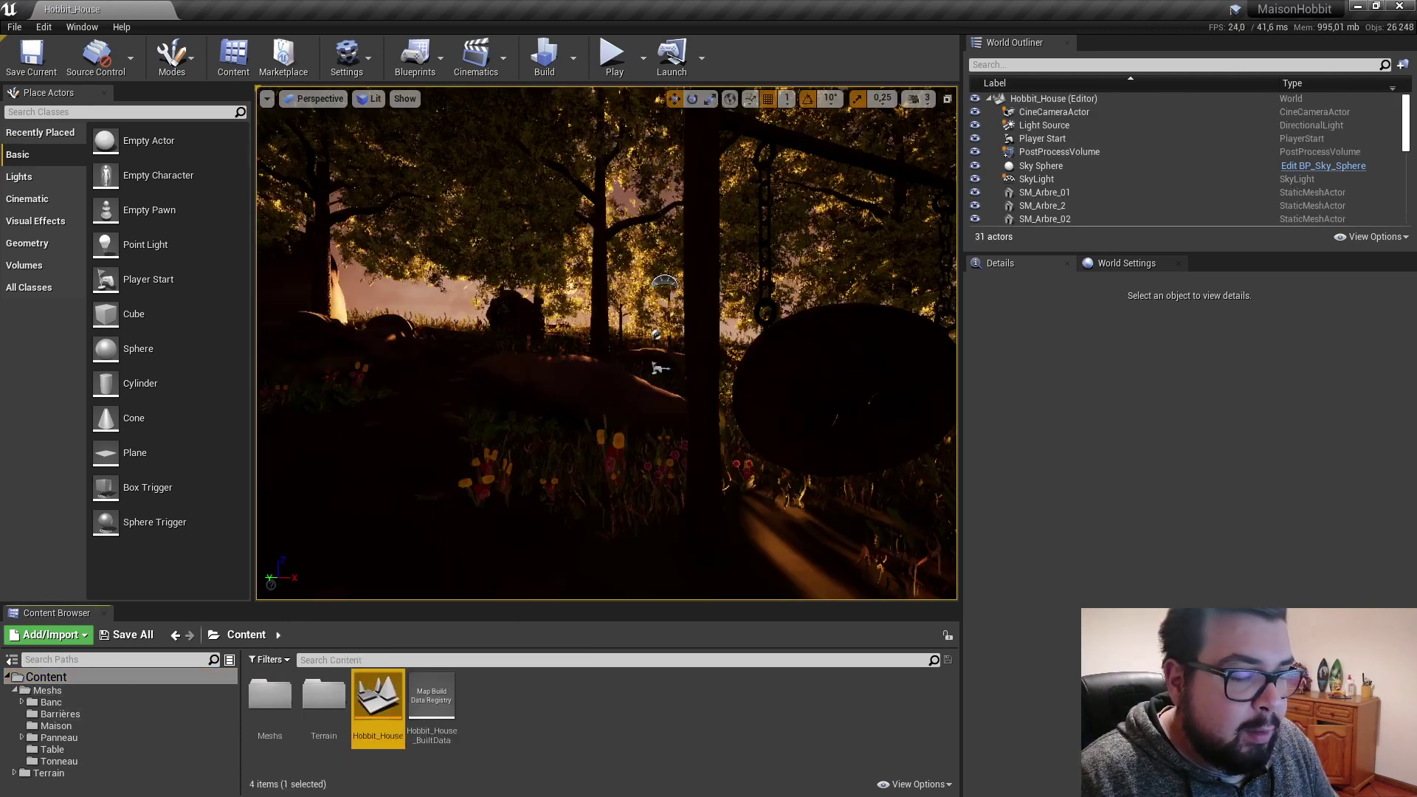
mouse_move(605, 339)
right_mouse_down()
mouse_move(520, 299)
mouse_move(531, 221)
mouse_move(539, 310)
mouse_move(583, 313)
right_mouse_up()
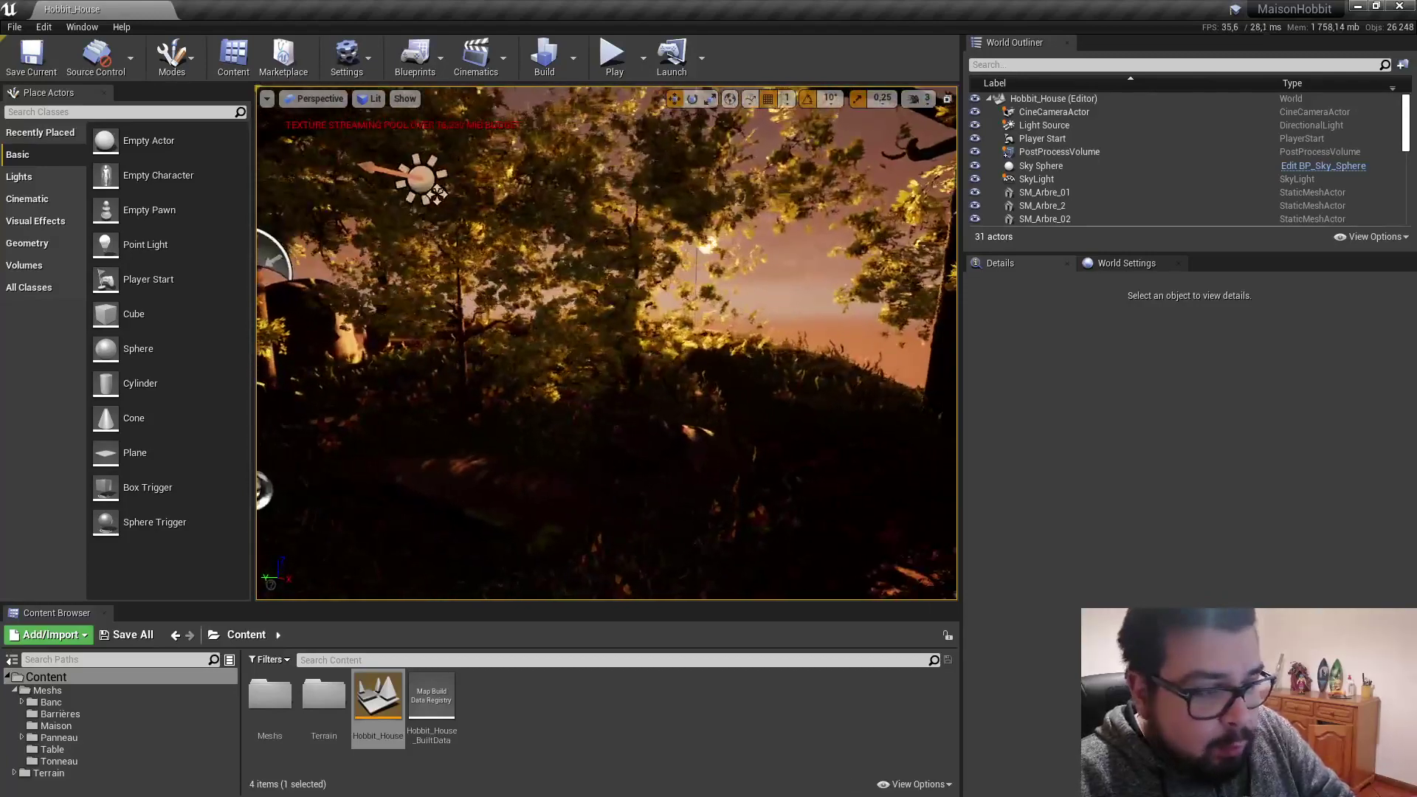
Step: Delete the M_IvyLeaf material from the Meshs/Maison folder
left_click(47, 690)
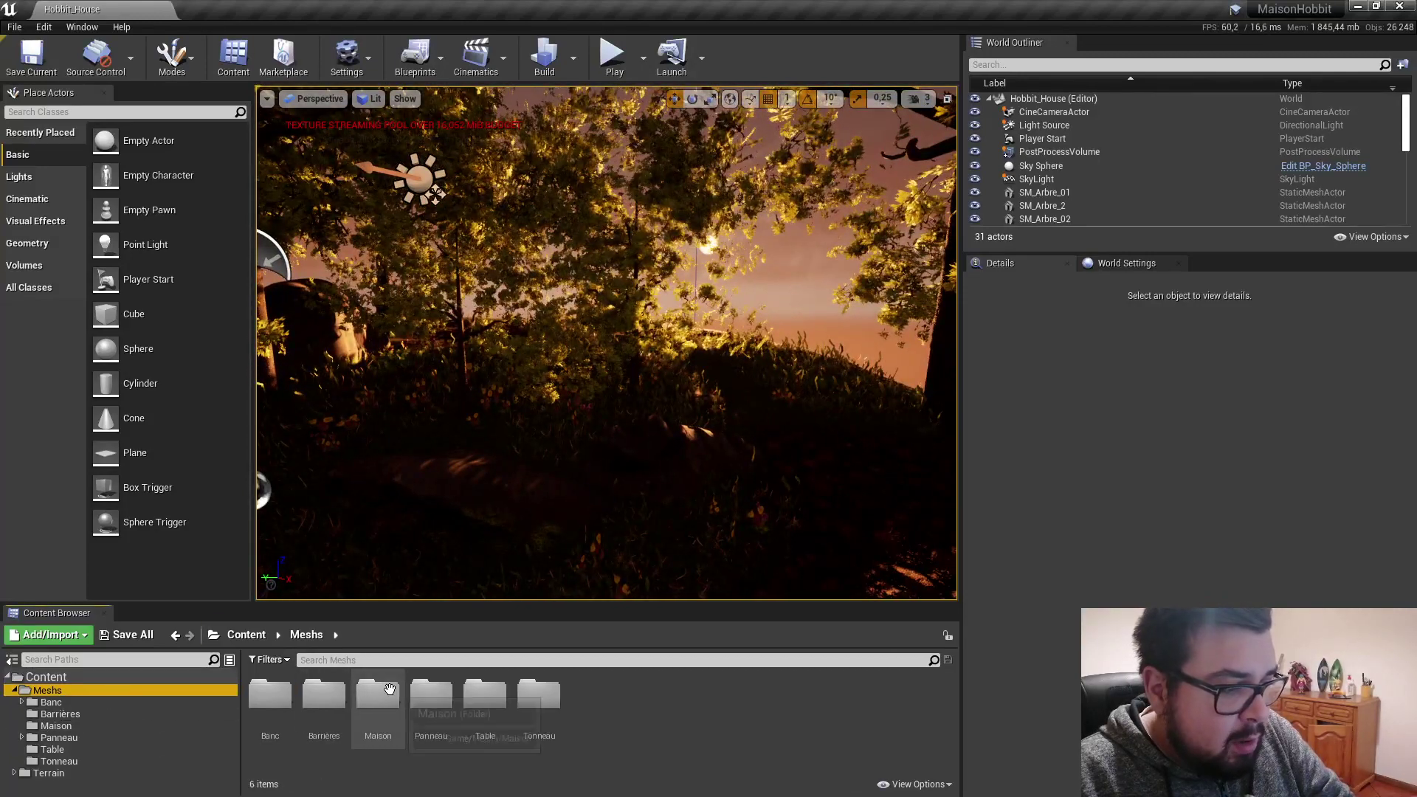
left_click(56, 725)
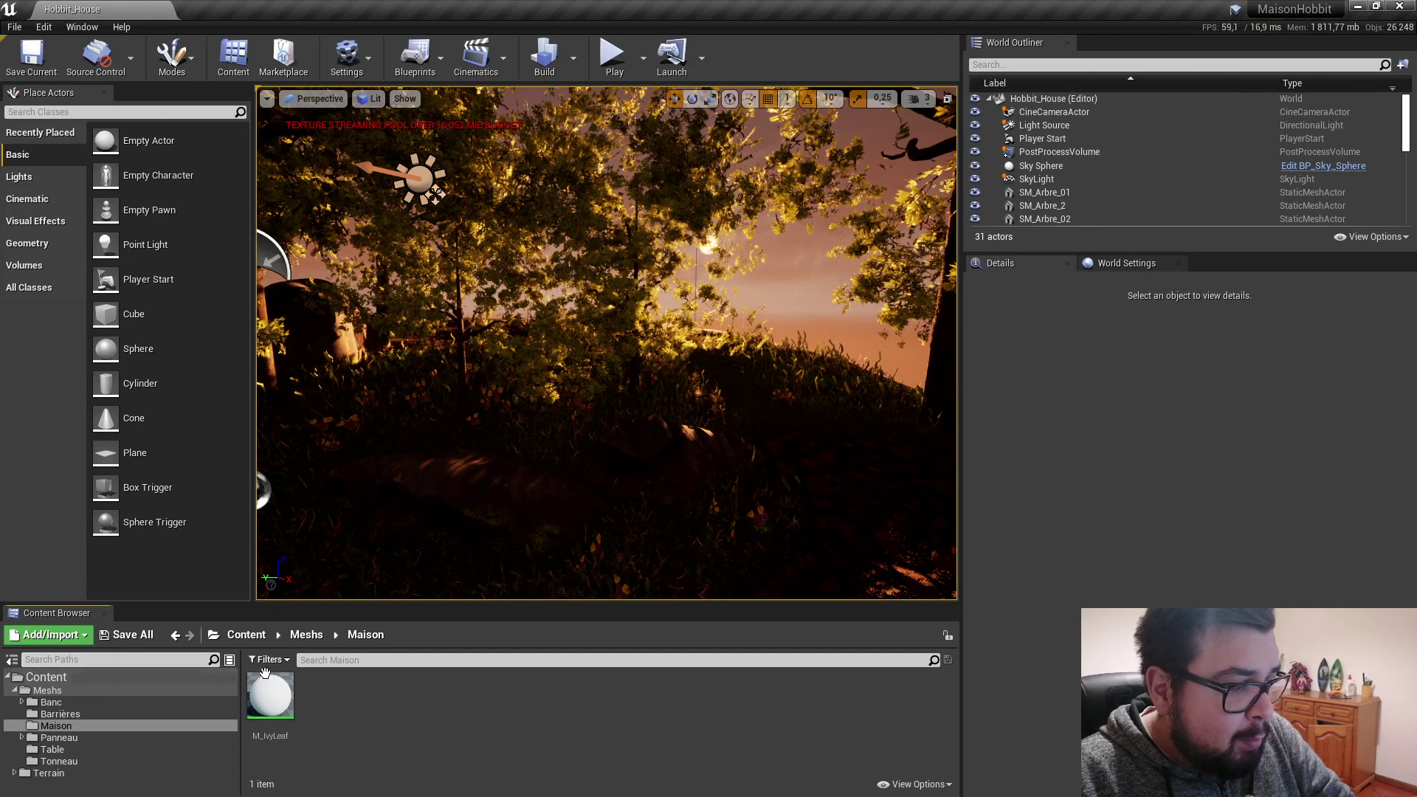
left_click(269, 690)
key("Delete")
left_click(665, 642)
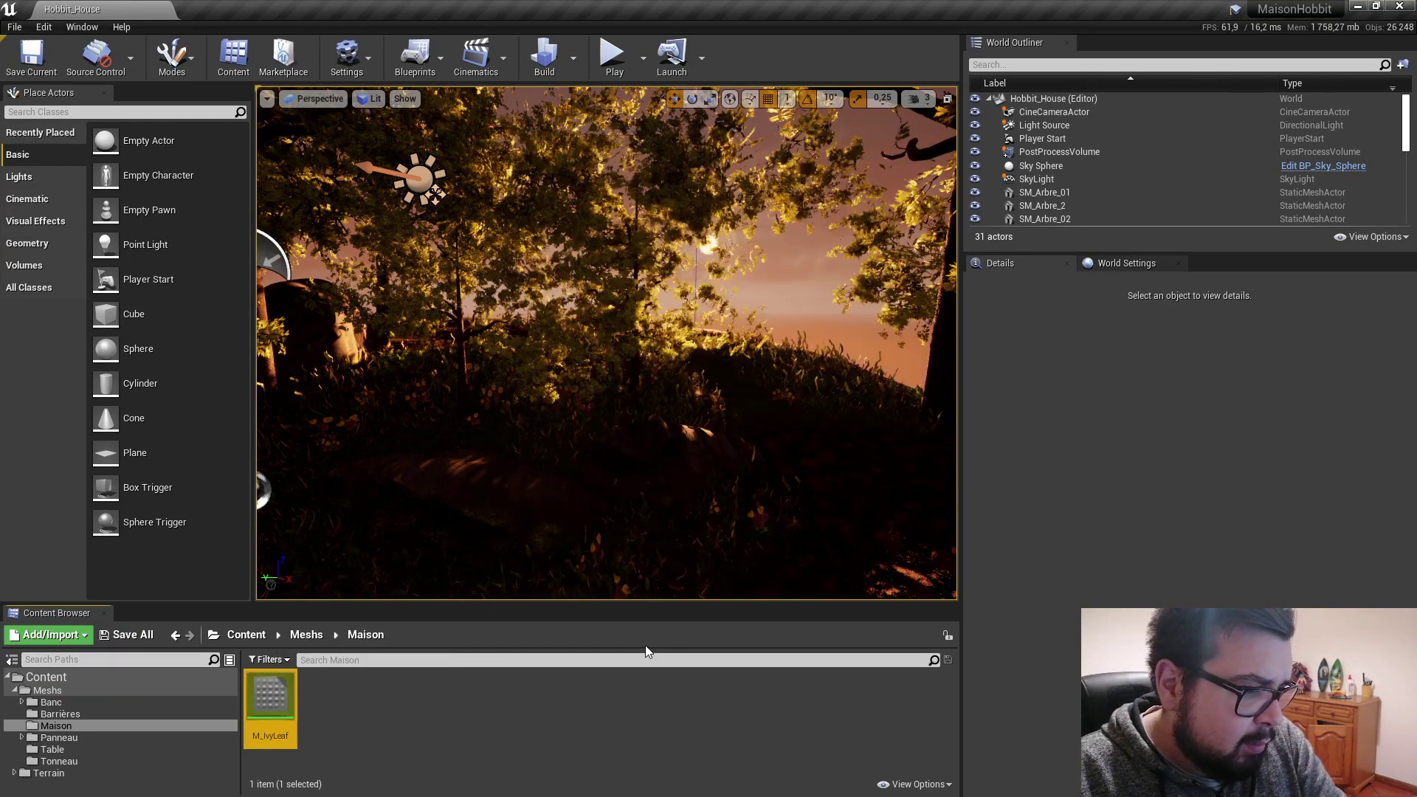
Step: Import SM_Maison.fbx into /Game/Meshs/Maison with Import All
left_click(62, 636)
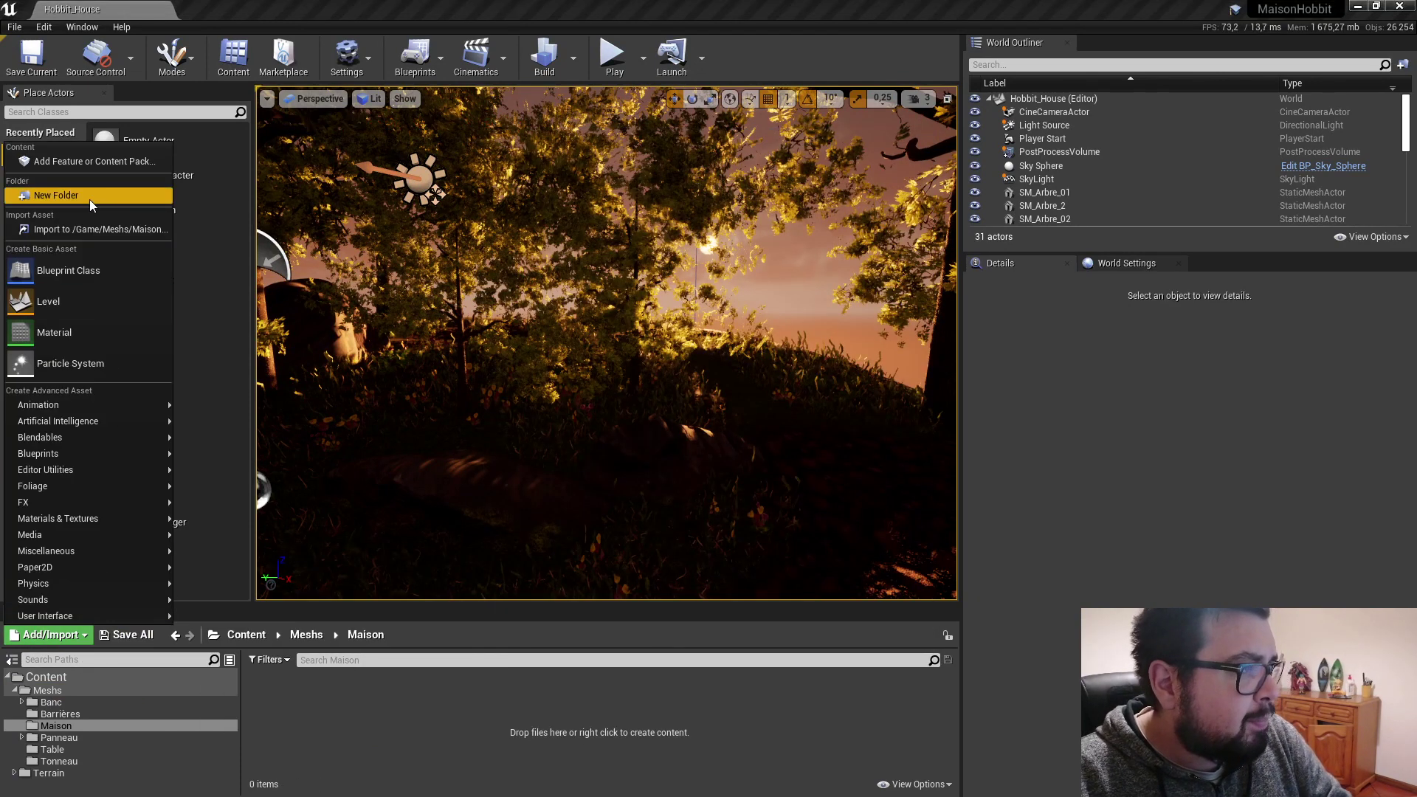
left_click(74, 224)
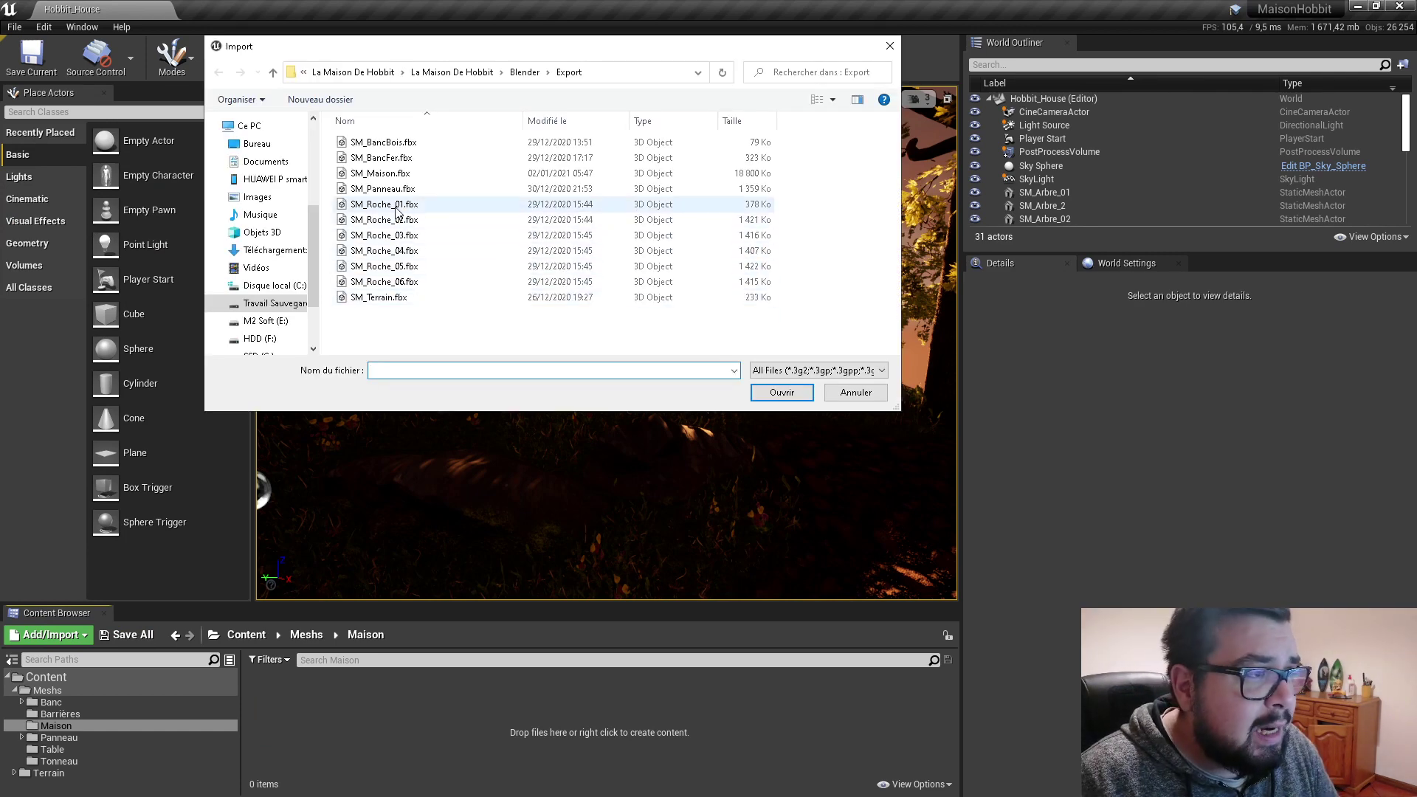
double_click(380, 173)
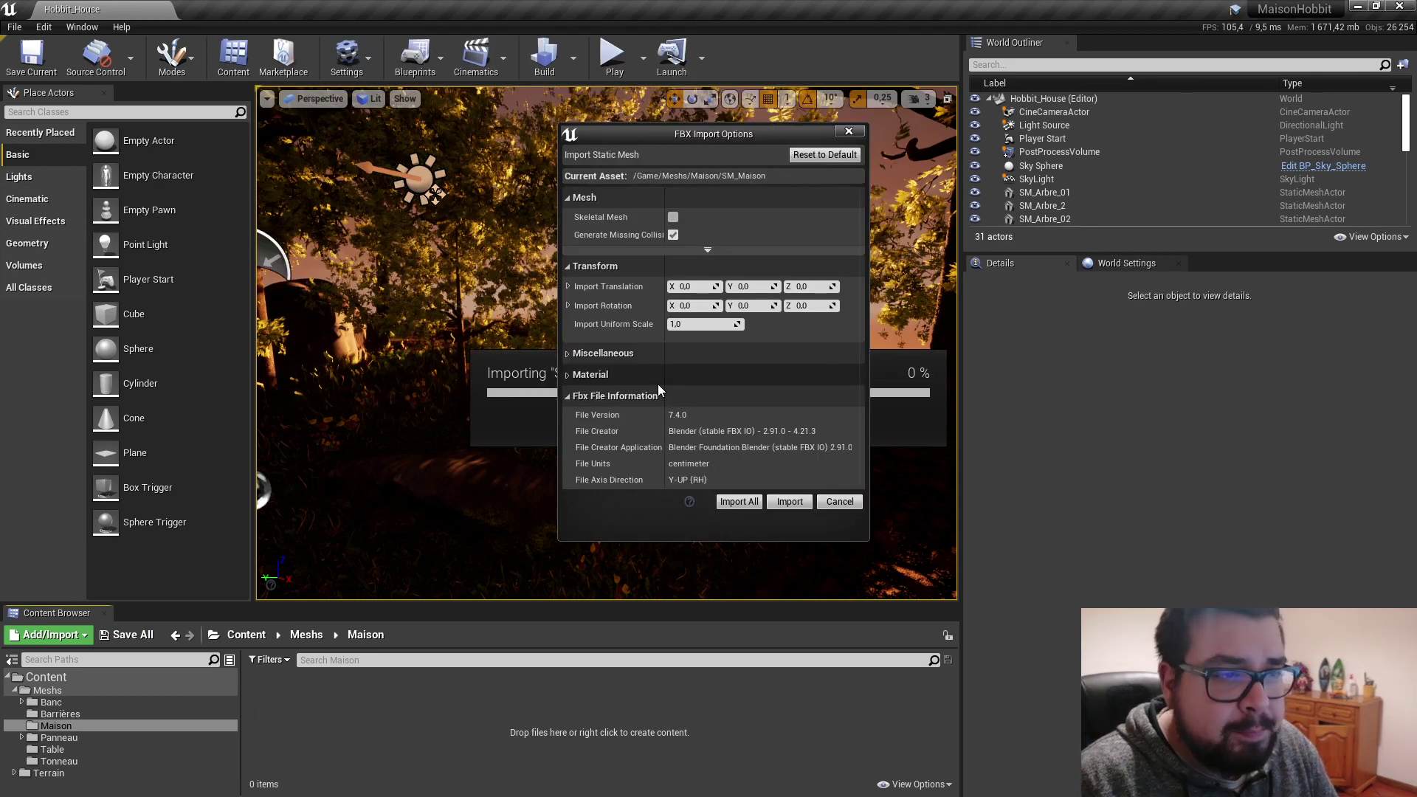
left_click(754, 498)
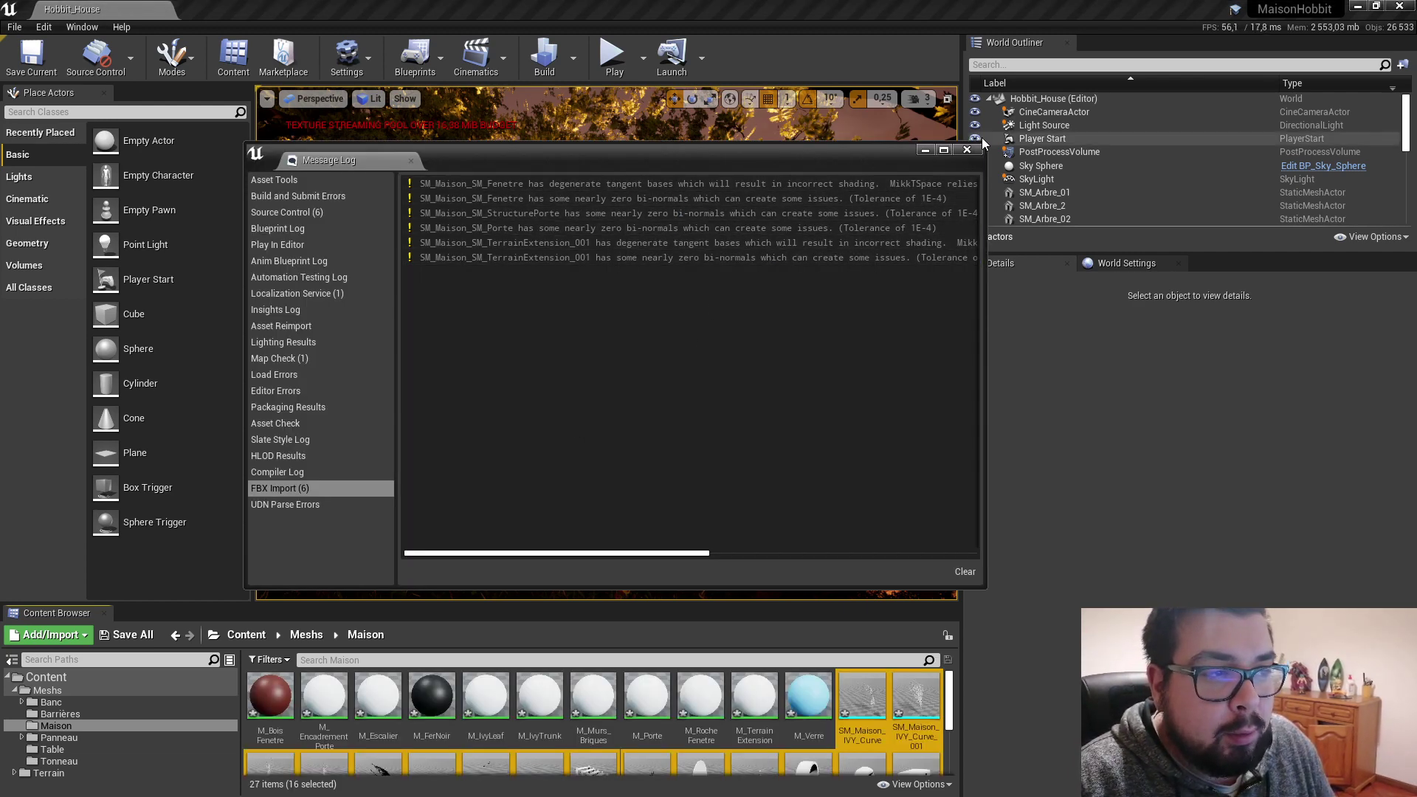
Step: Close the message log and drag the 16 SM_Maison meshes into the Hobbit_House level
left_click(967, 150)
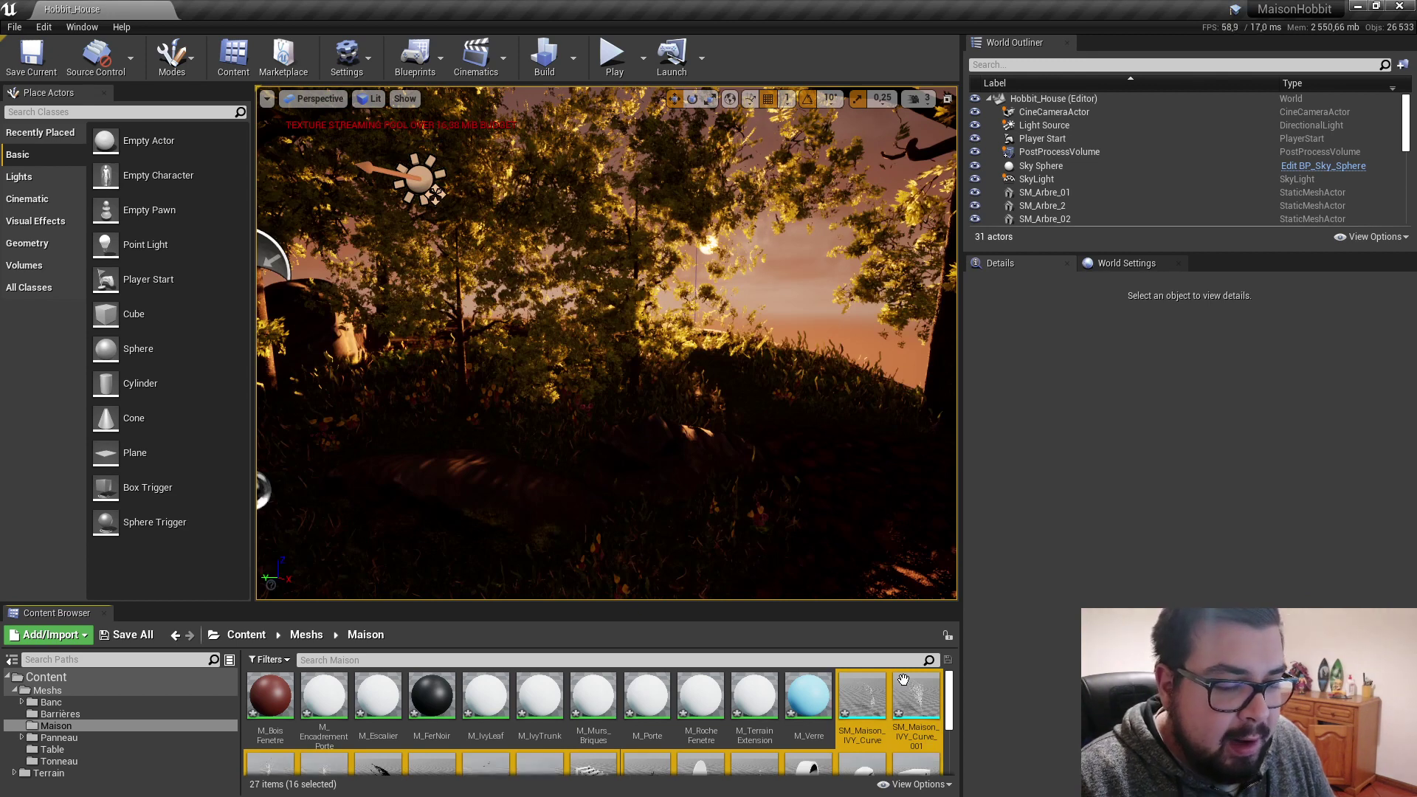
scroll(897, 690, "down", 1)
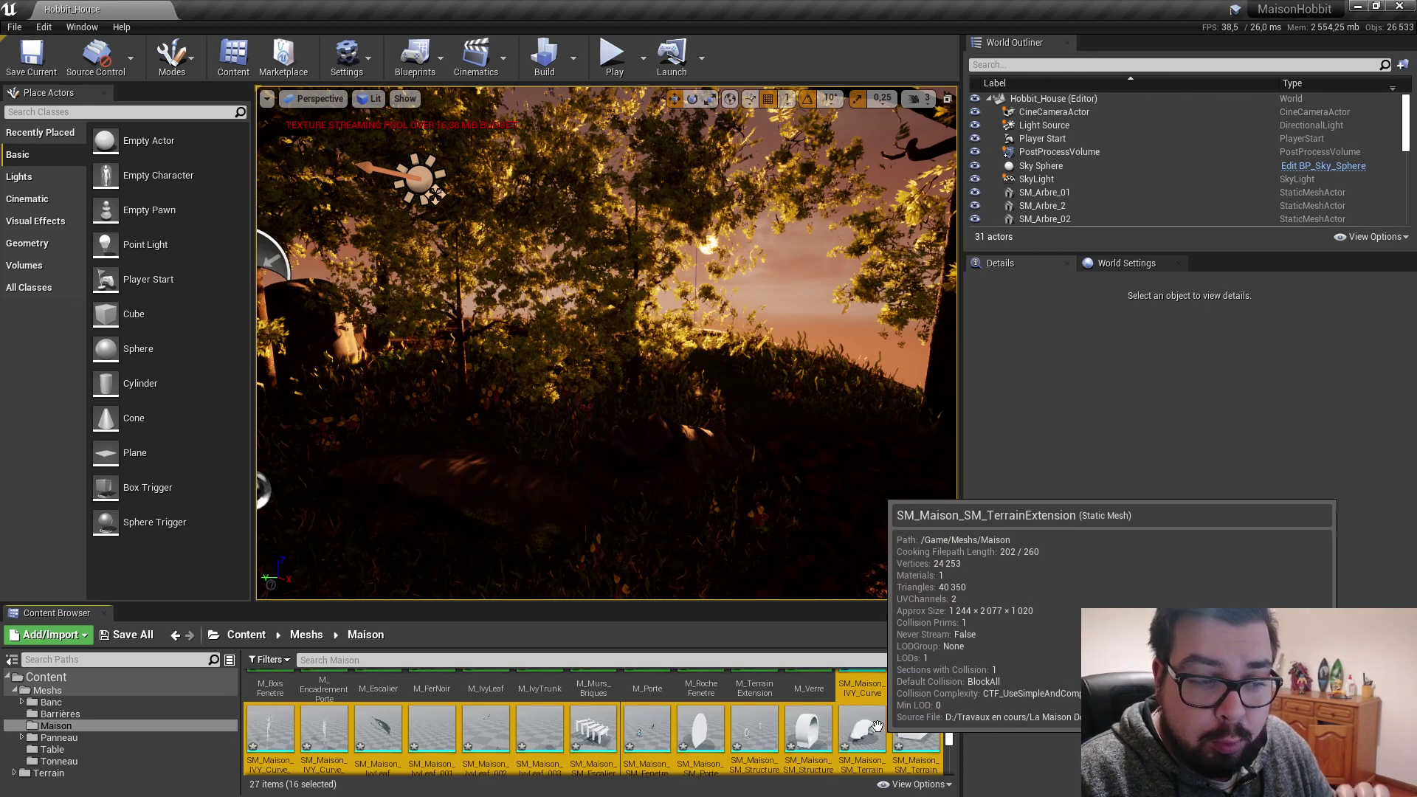
mouse_move(876, 726)
left_mouse_down()
mouse_move(798, 572)
mouse_move(552, 505)
left_mouse_up()
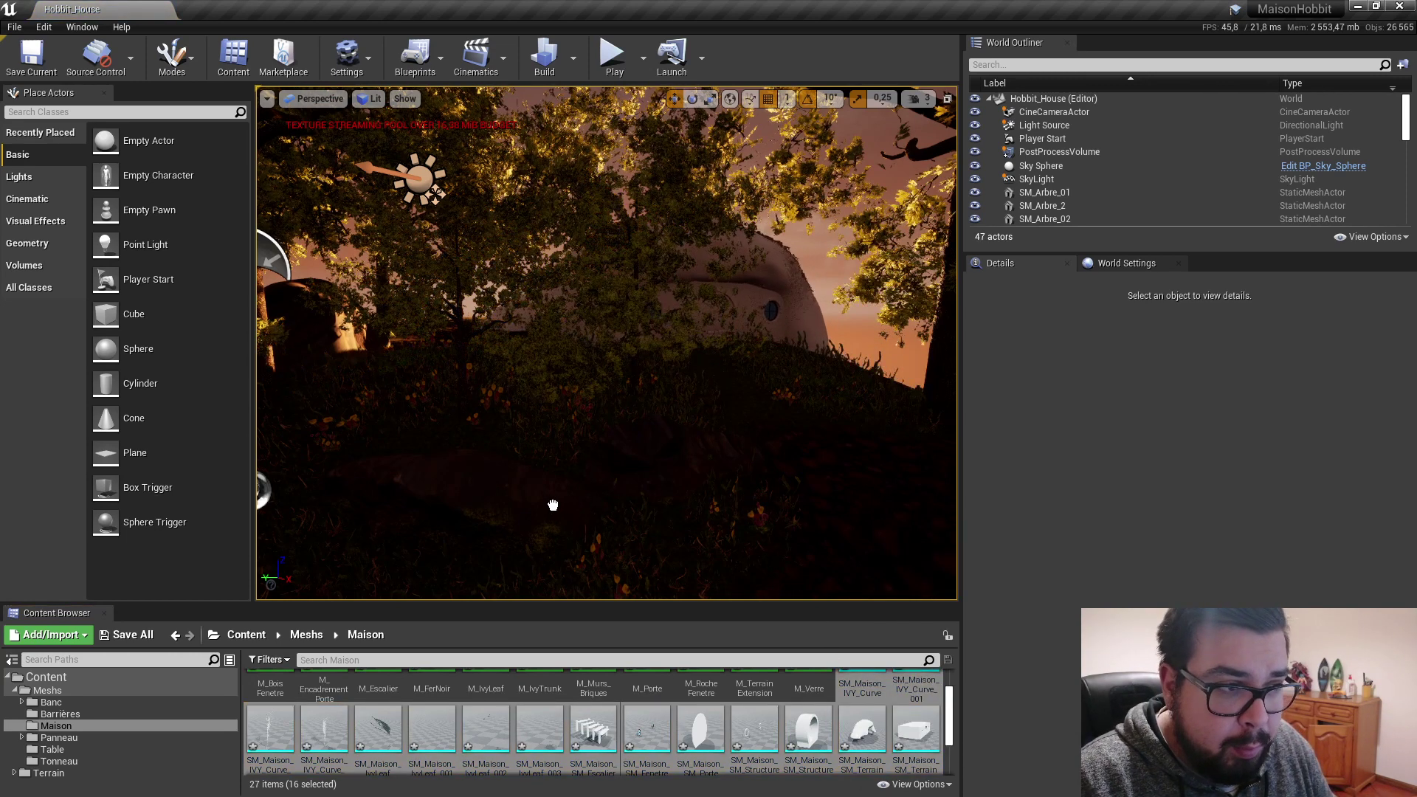
left_click_drag(608, 479, 668, 447)
type("0")
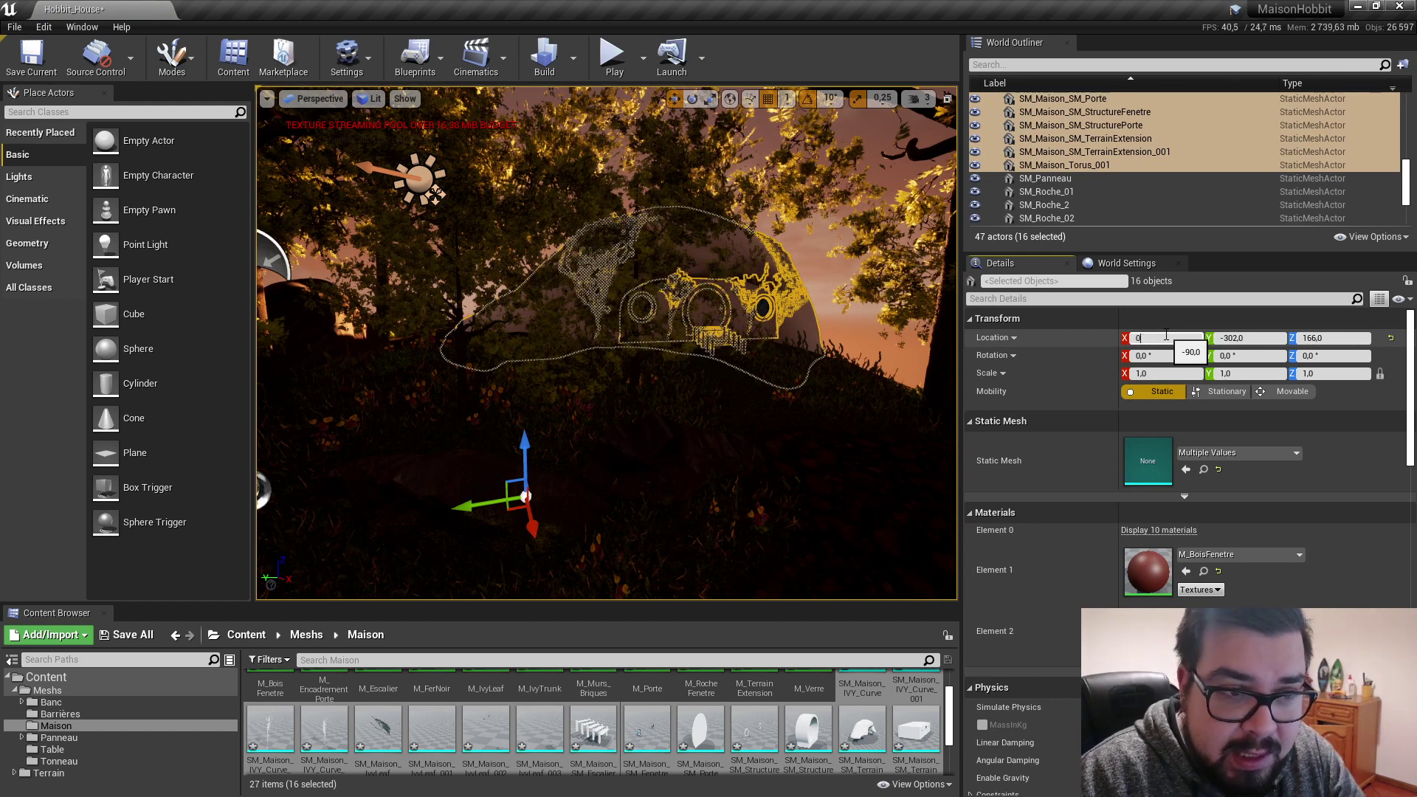
Step: Reset the house meshes' location to 0, 0, 0
key("Return")
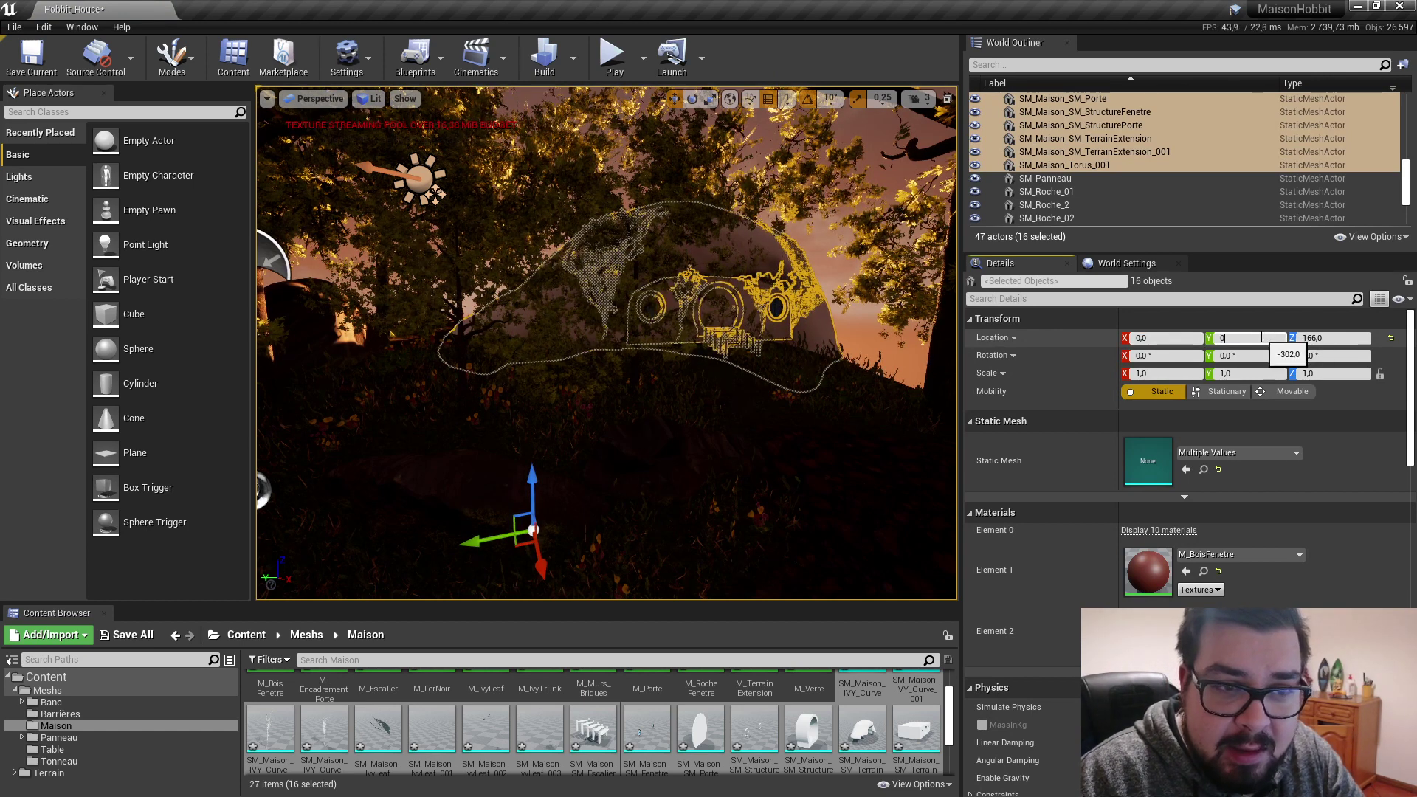
key("Return")
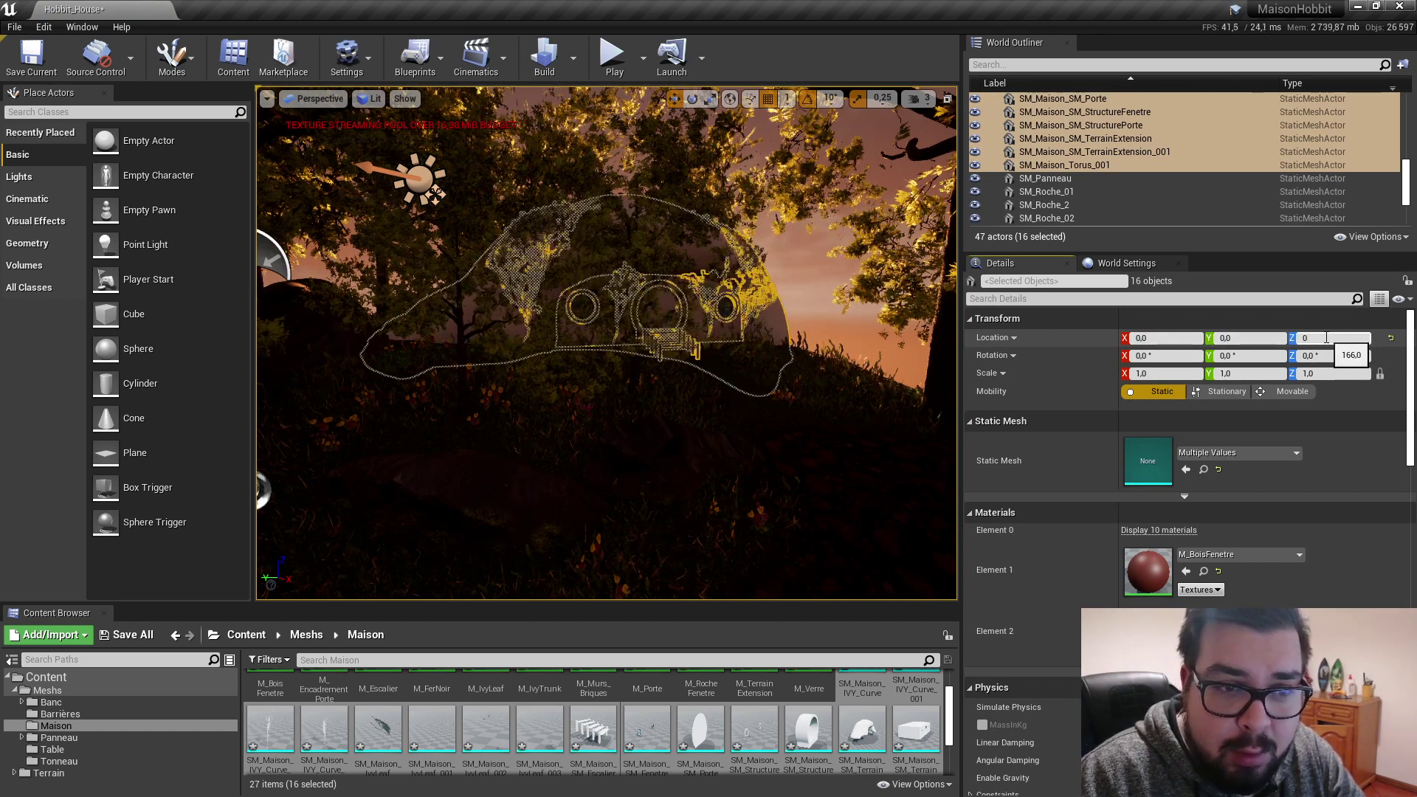
key("Return")
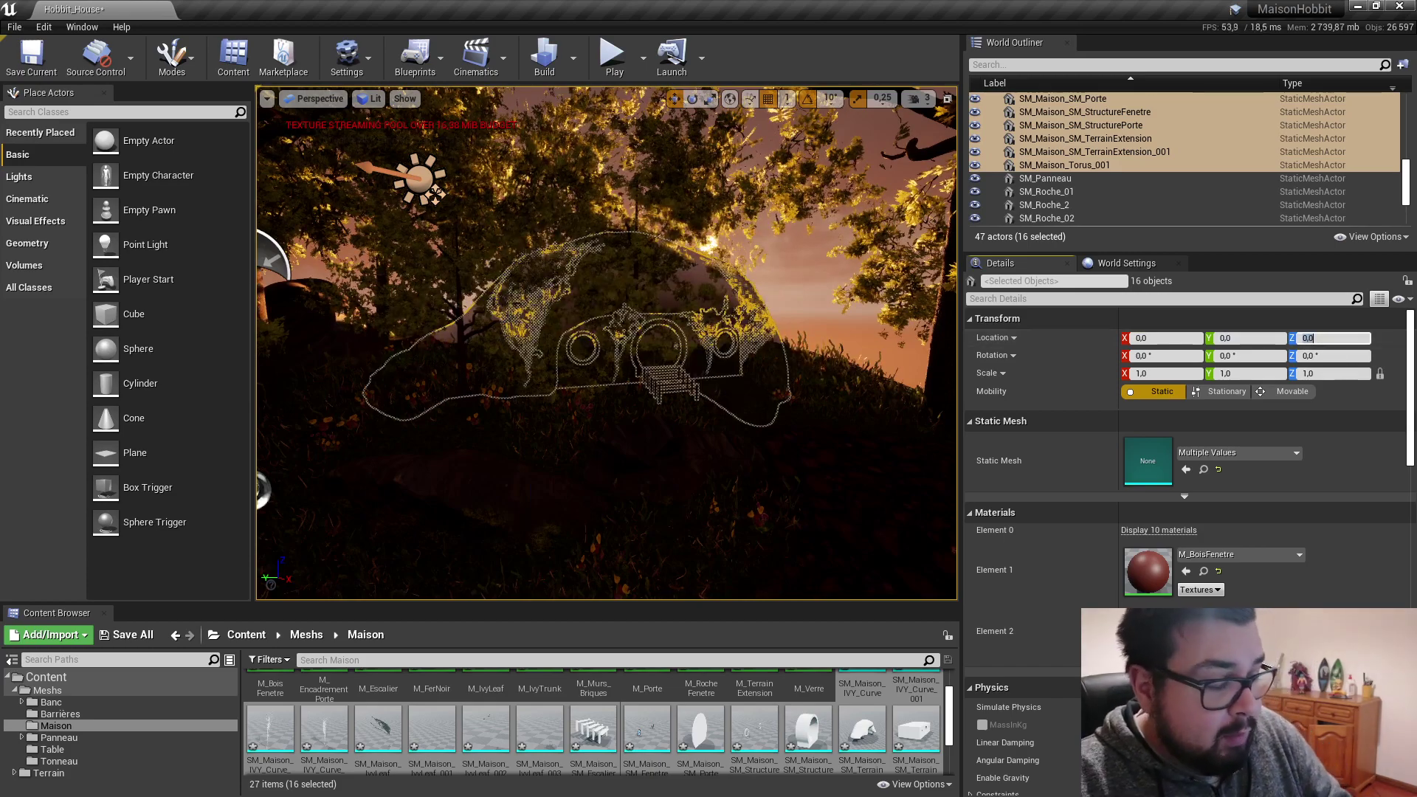
scroll(435, 195, "up", 2)
scroll(436, 196, "up", 2)
scroll(436, 196, "up", 3)
scroll(435, 196, "up", 3)
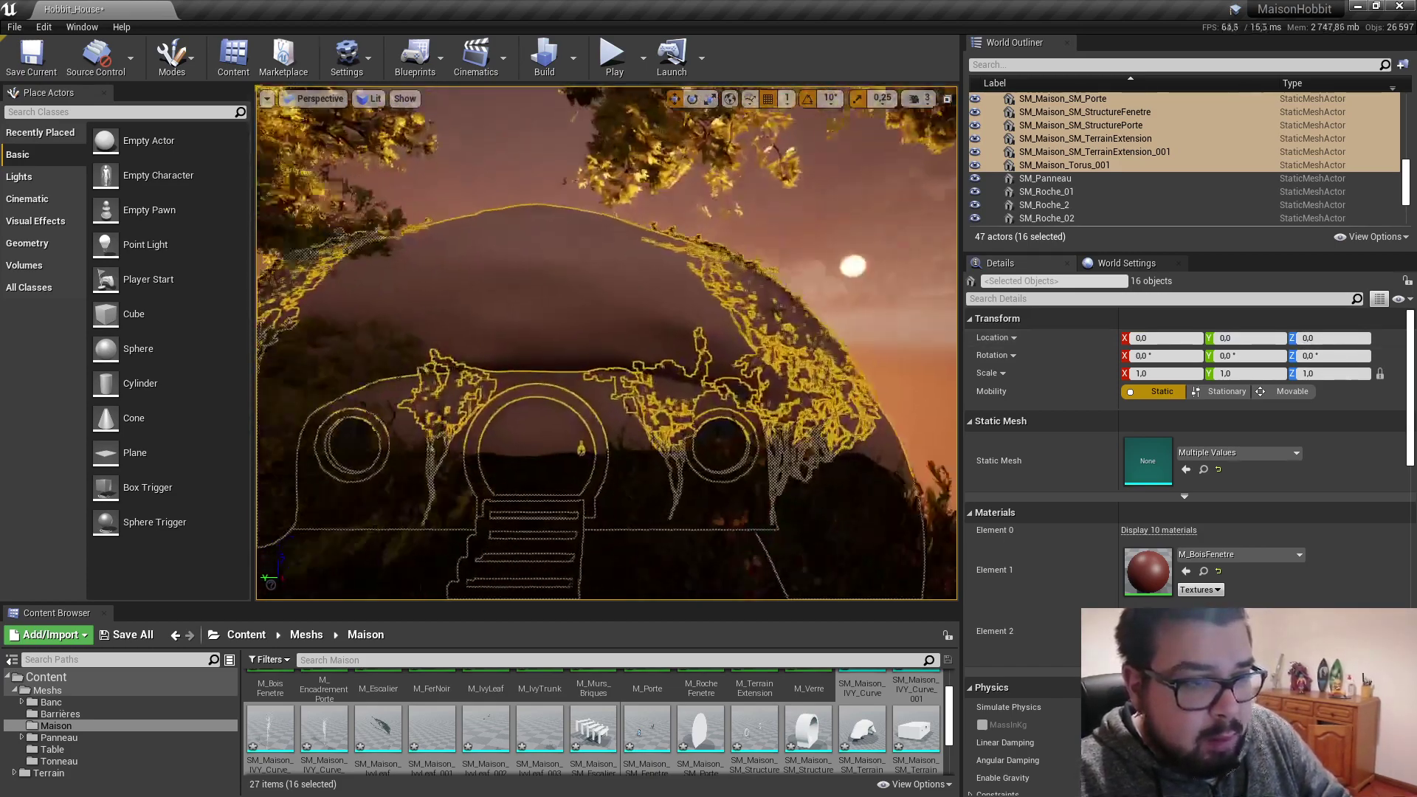
mouse_move(436, 196)
right_mouse_down()
mouse_move(517, 221)
mouse_move(443, 221)
right_mouse_up()
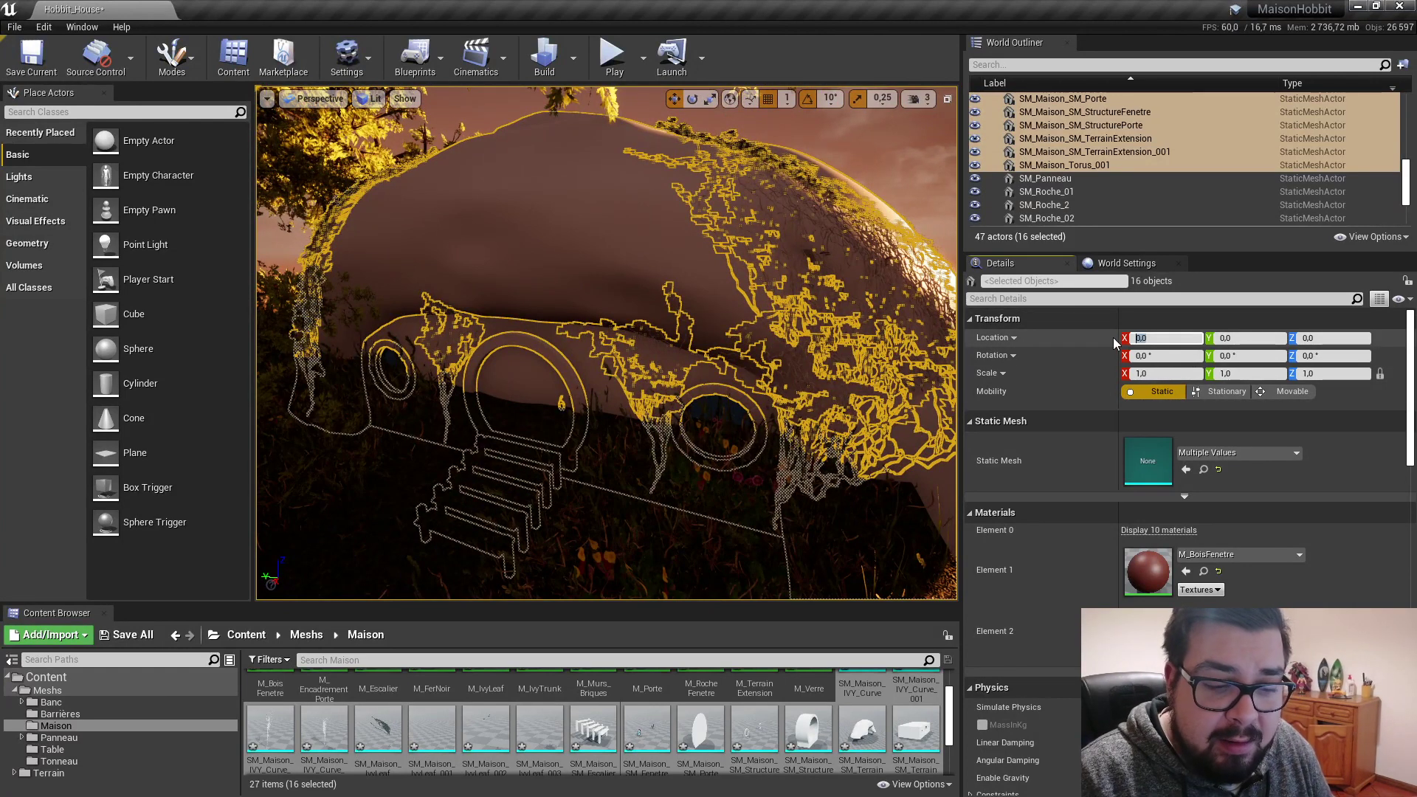
type("-300")
Step: Move the house to X -300 and Z 180, then check it from several angles
key("Return")
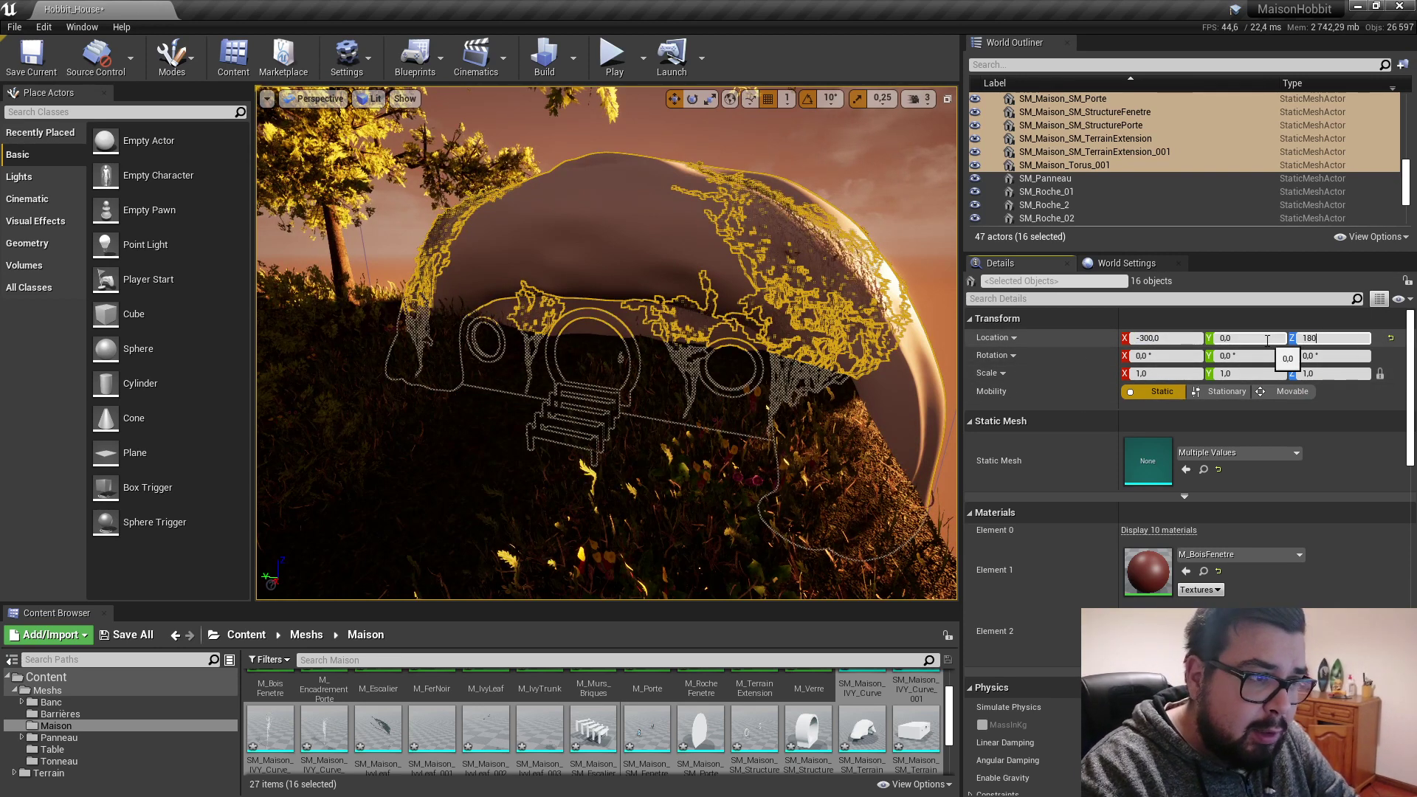
key("Return")
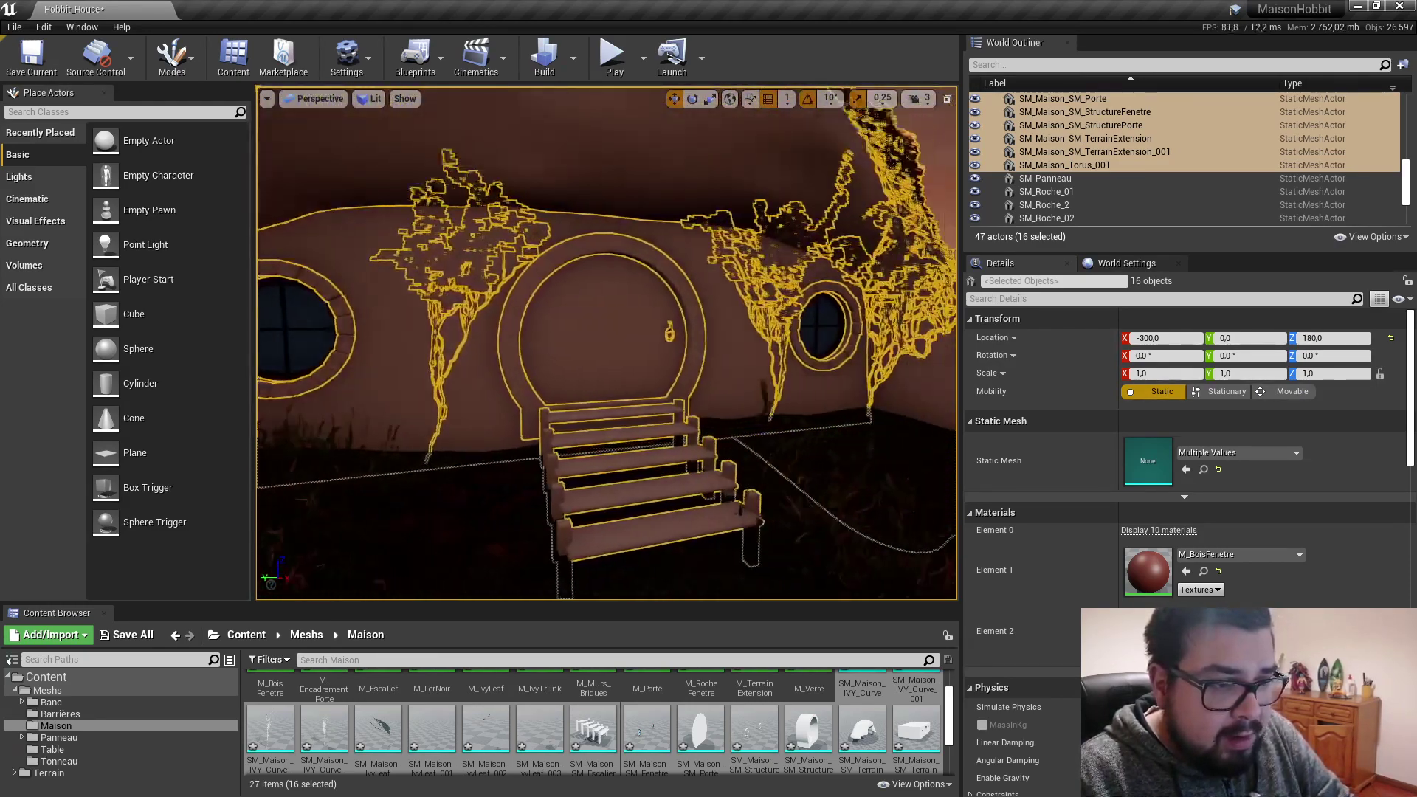
right_click_drag(742, 455, 741, 455)
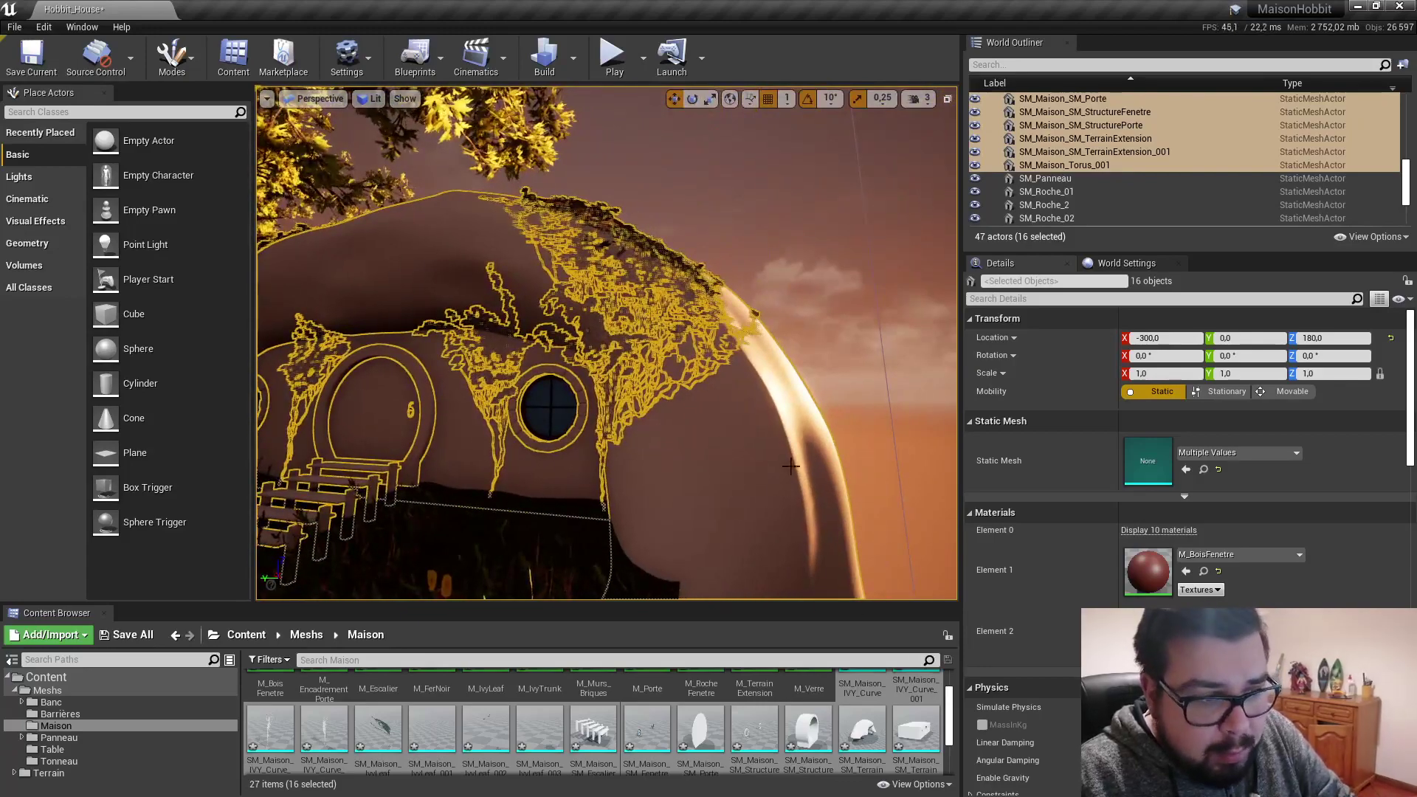
right_click_drag(466, 236, 460, 245)
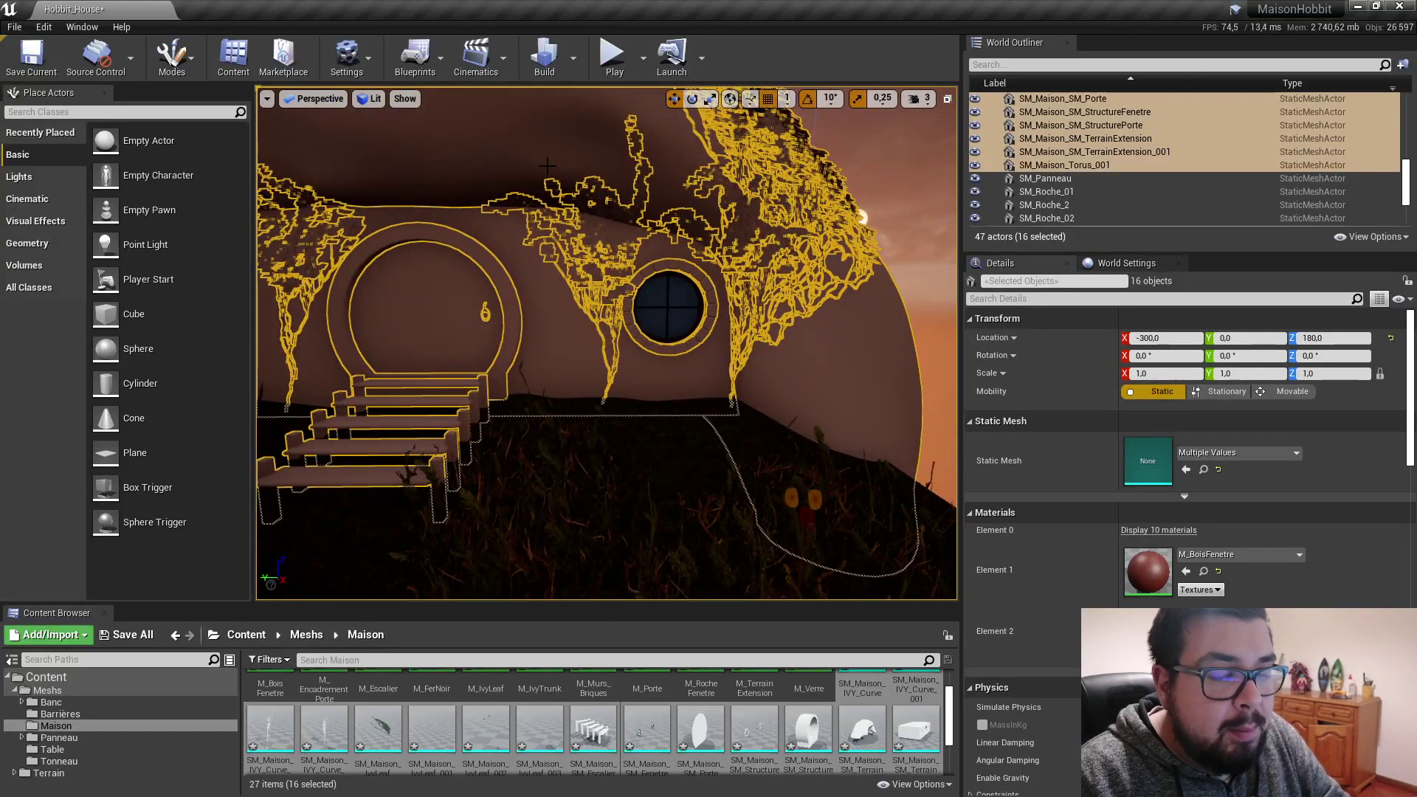
right_click_drag(547, 165, 547, 166)
Step: Force-delete the M_FerNoir material asset despite its references
scroll(818, 709, "up", 1)
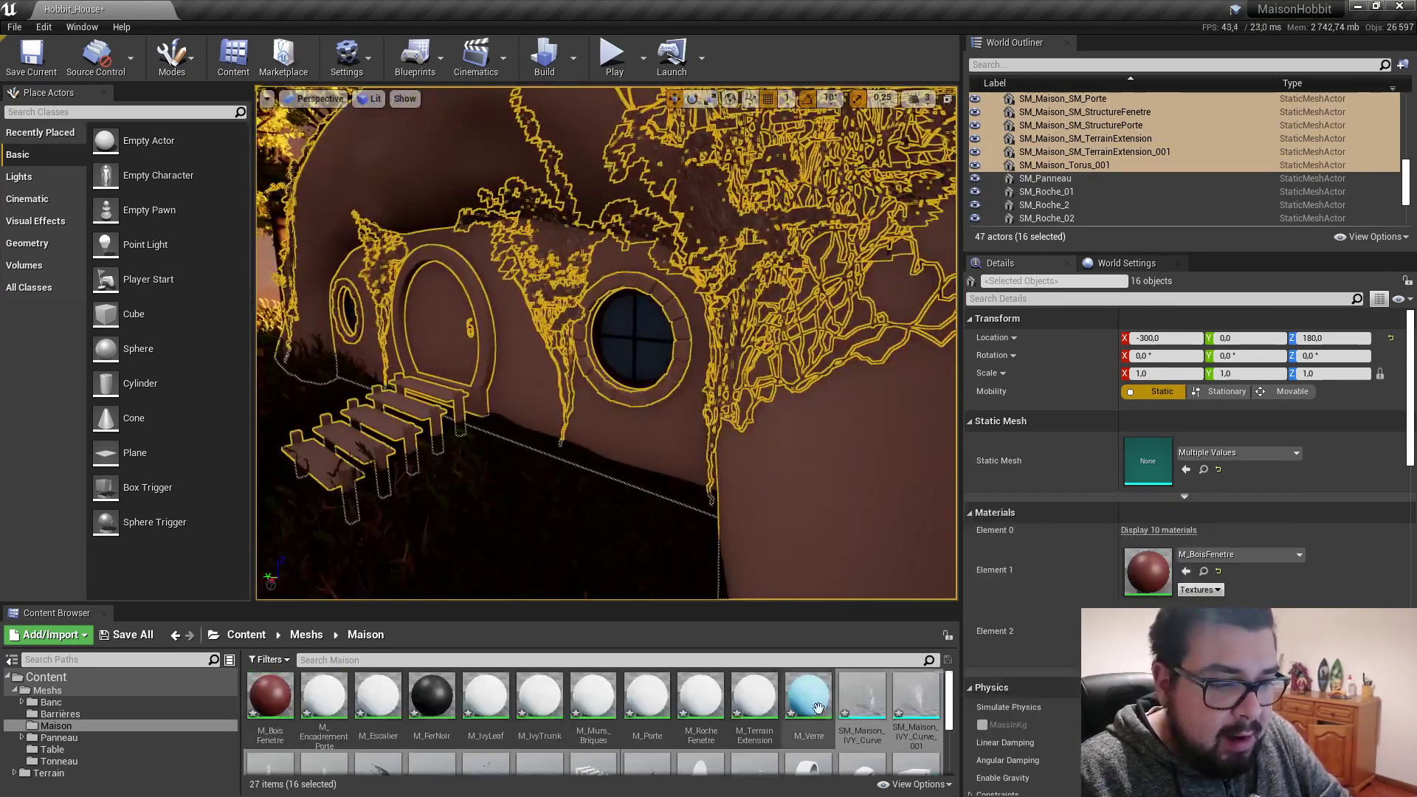
scroll(819, 709, "down", 1)
left_click(452, 681)
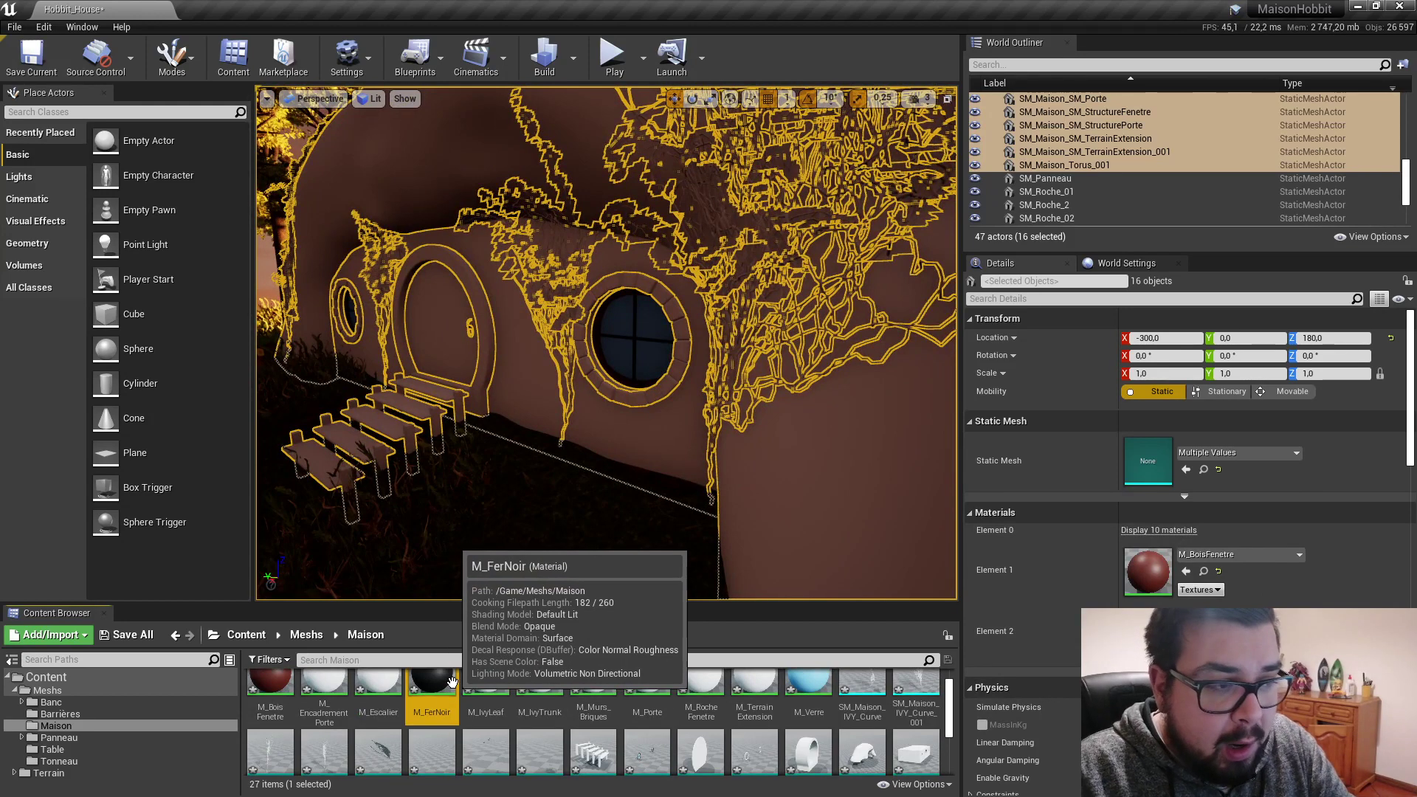
key("Delete")
left_click(588, 639)
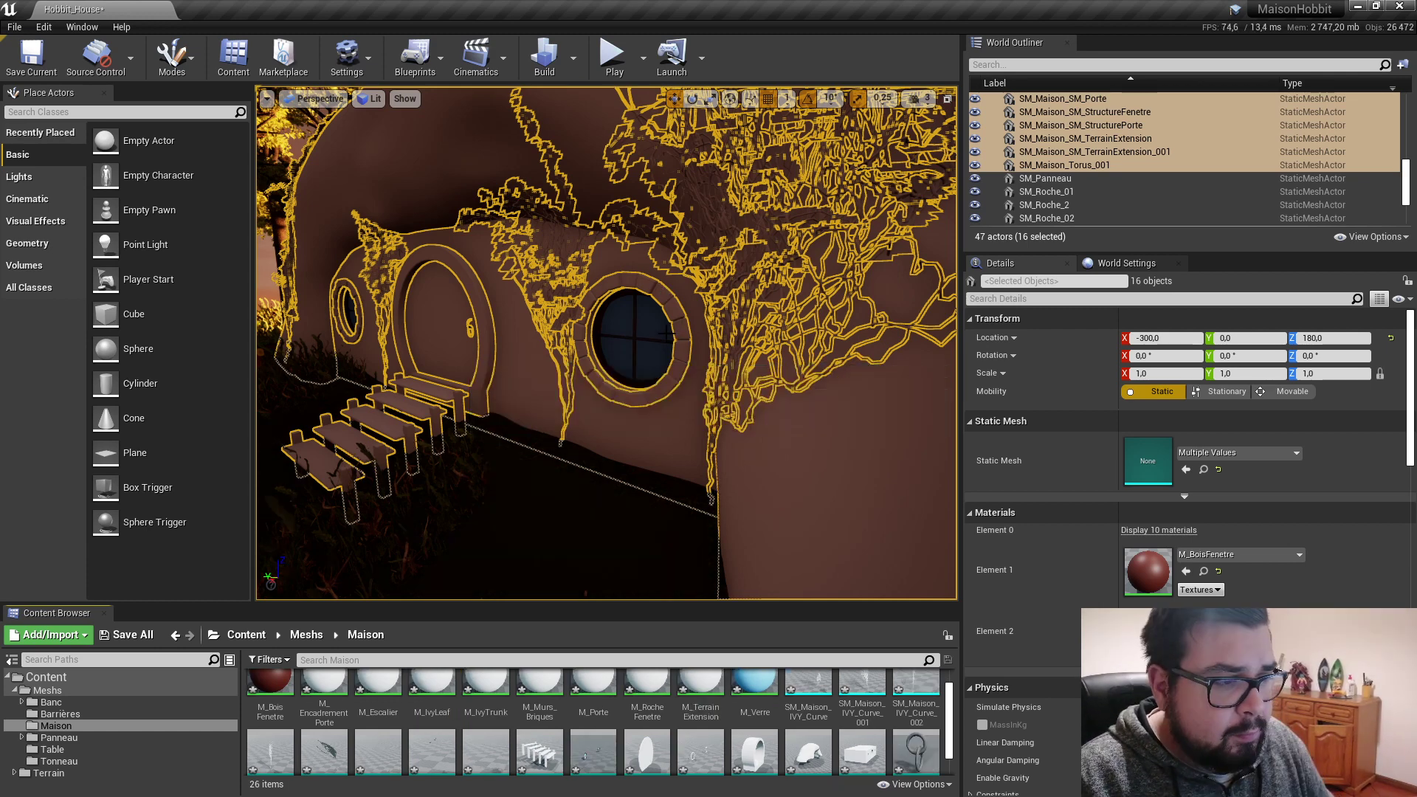
Step: Assign M_FerNoir to the window and to the door knocker SM_Maison_Torus_001
left_click(644, 340)
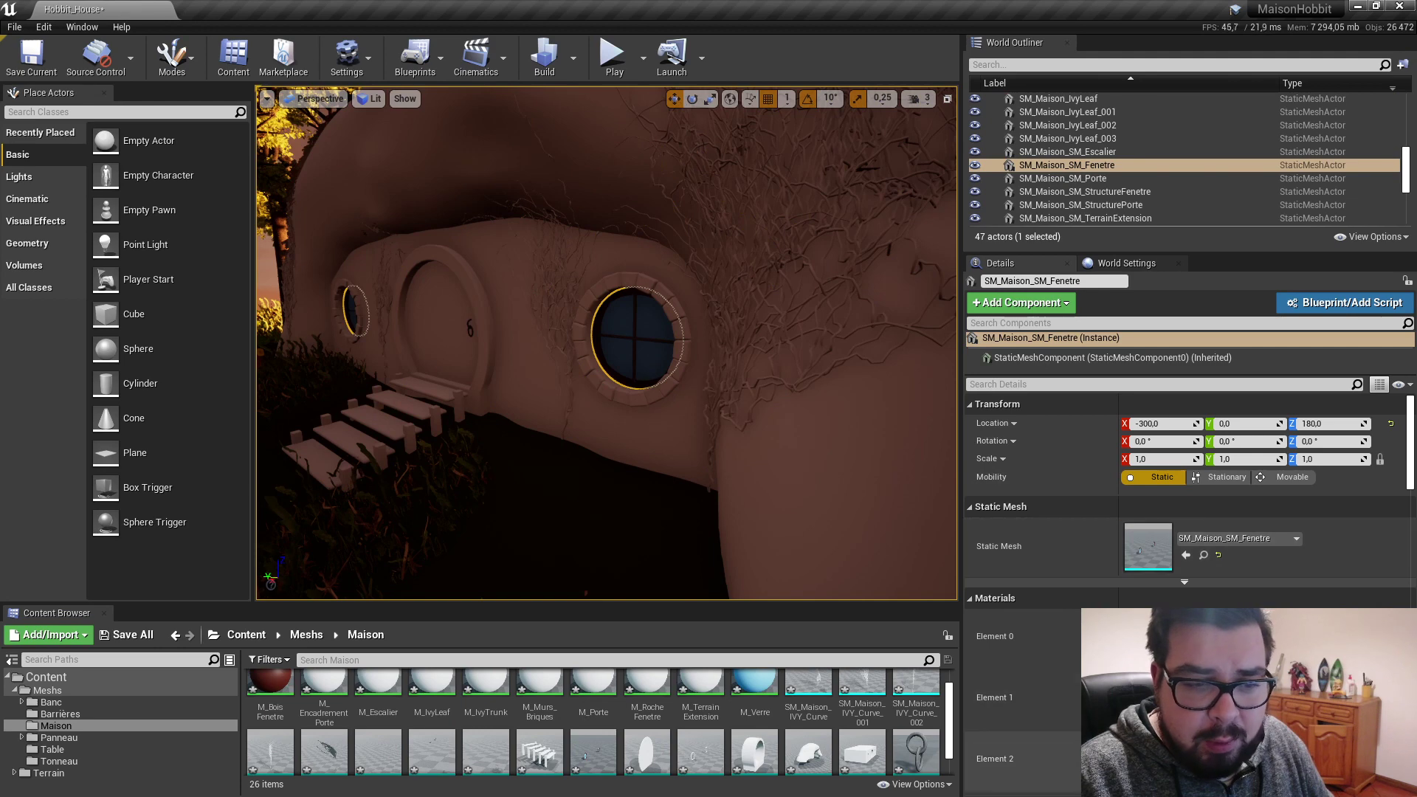
left_click(1225, 634)
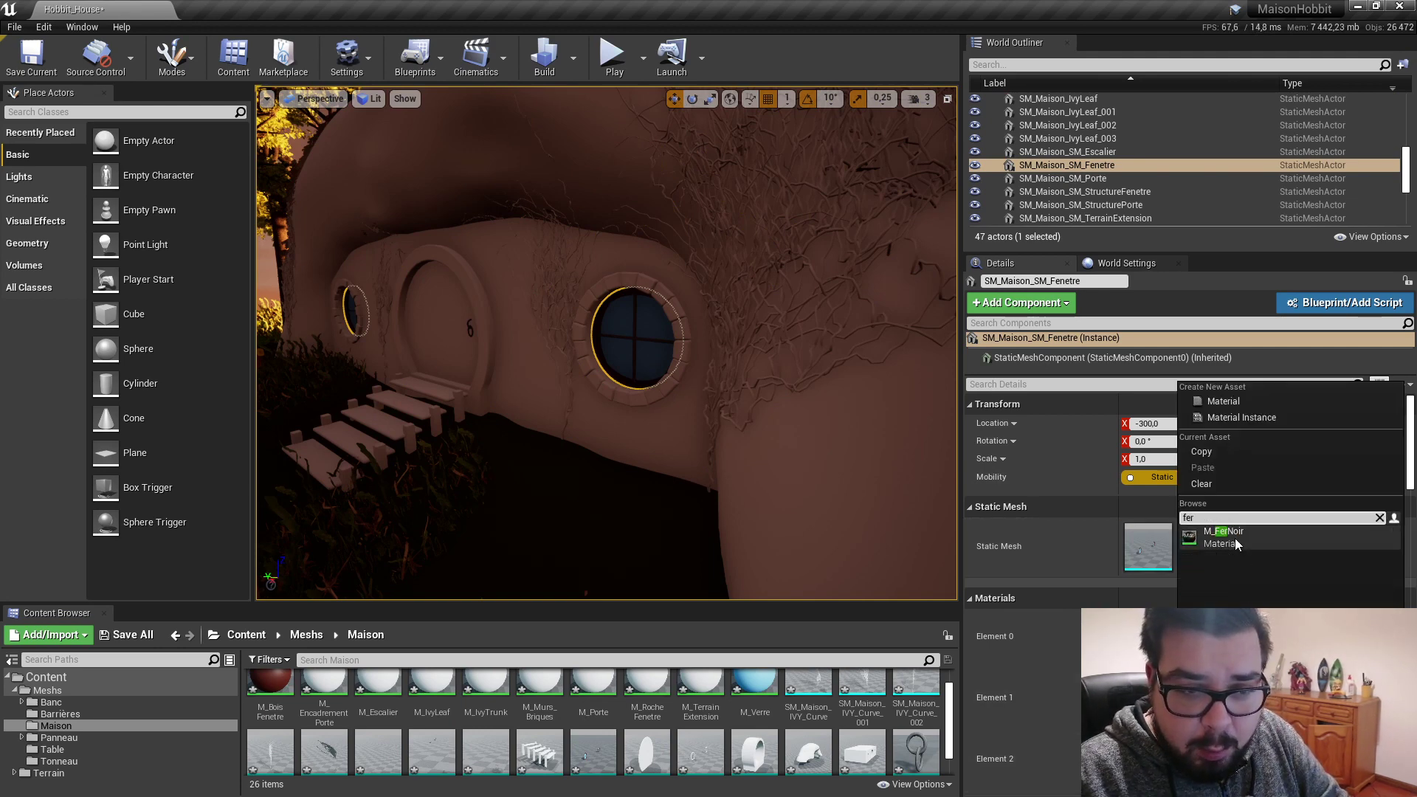
left_click(1225, 537)
key("f")
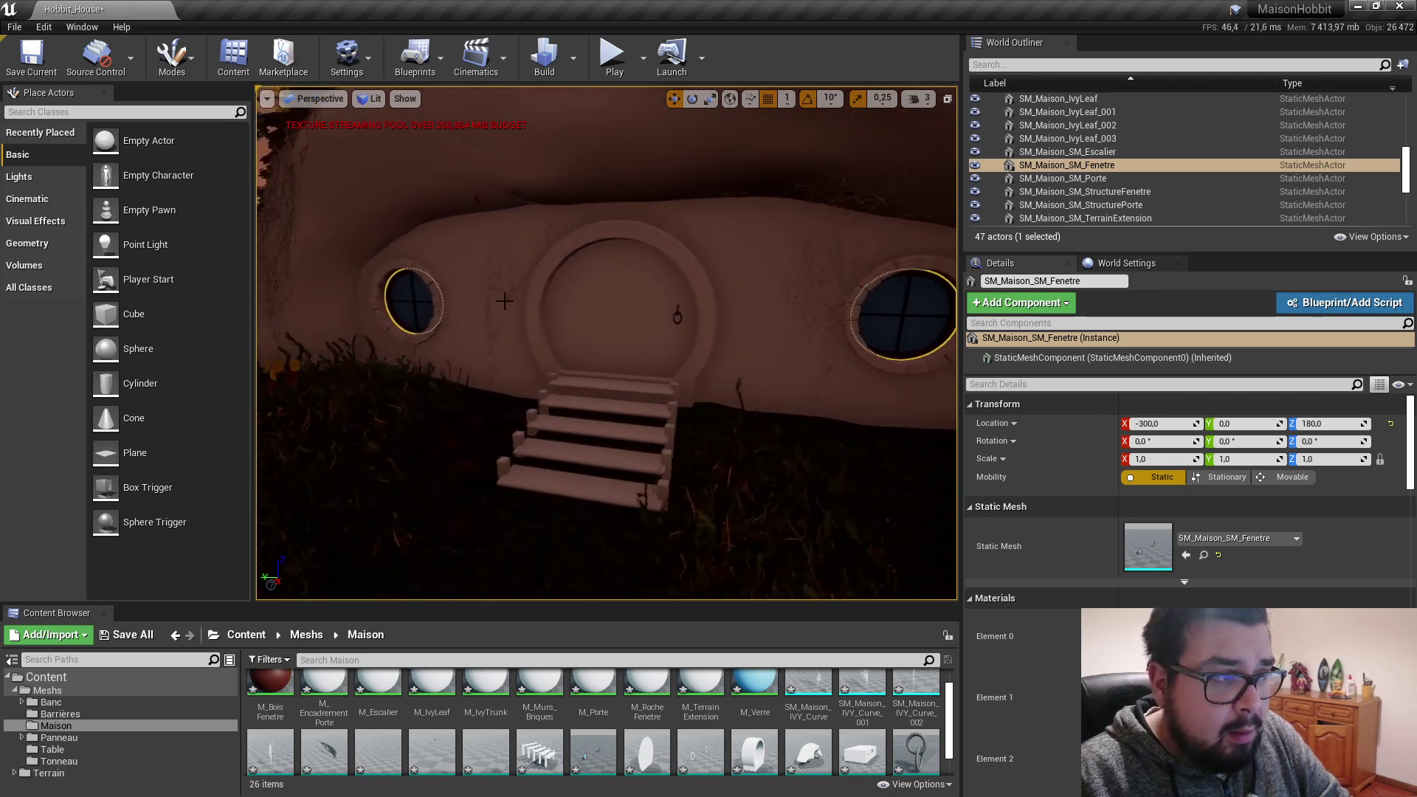
left_click(686, 316)
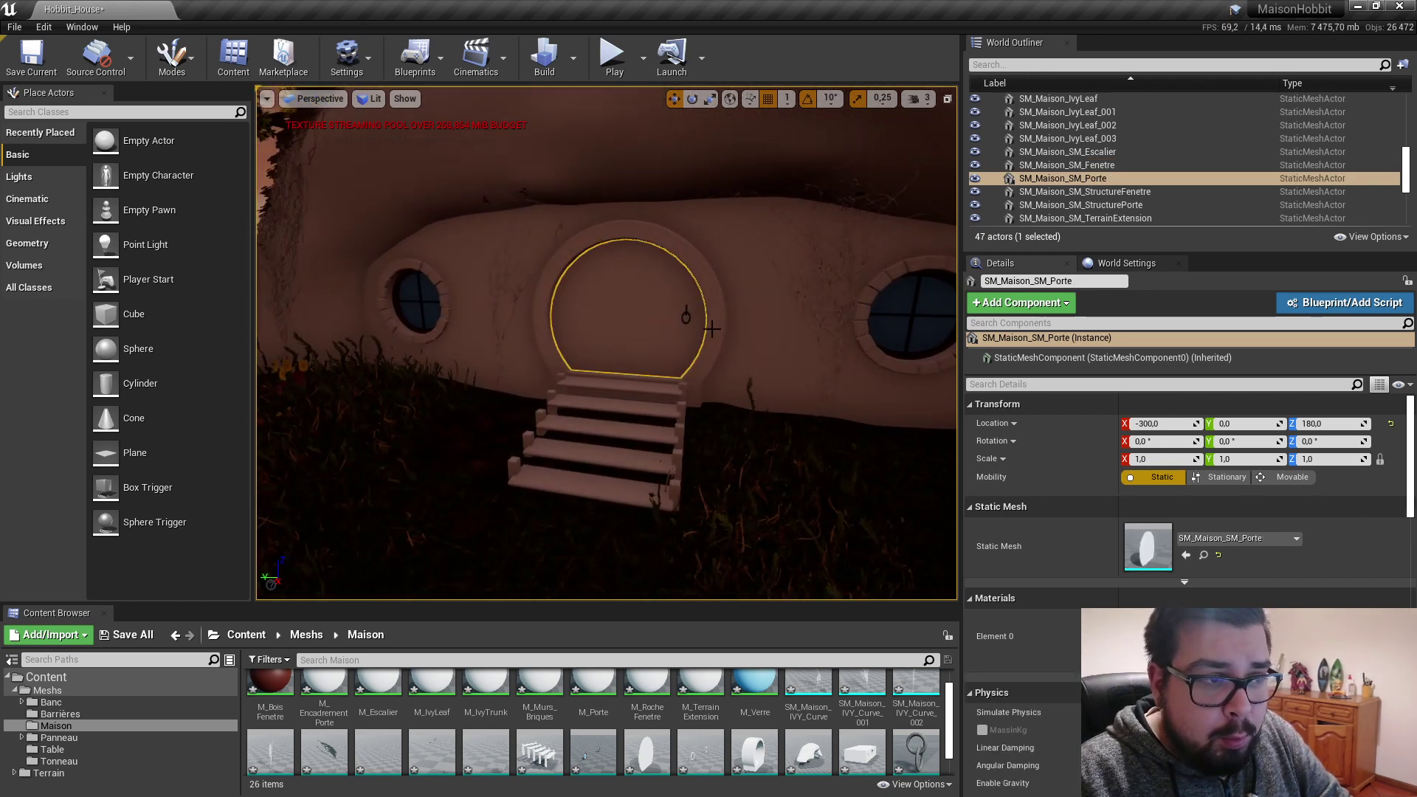
left_click(686, 317)
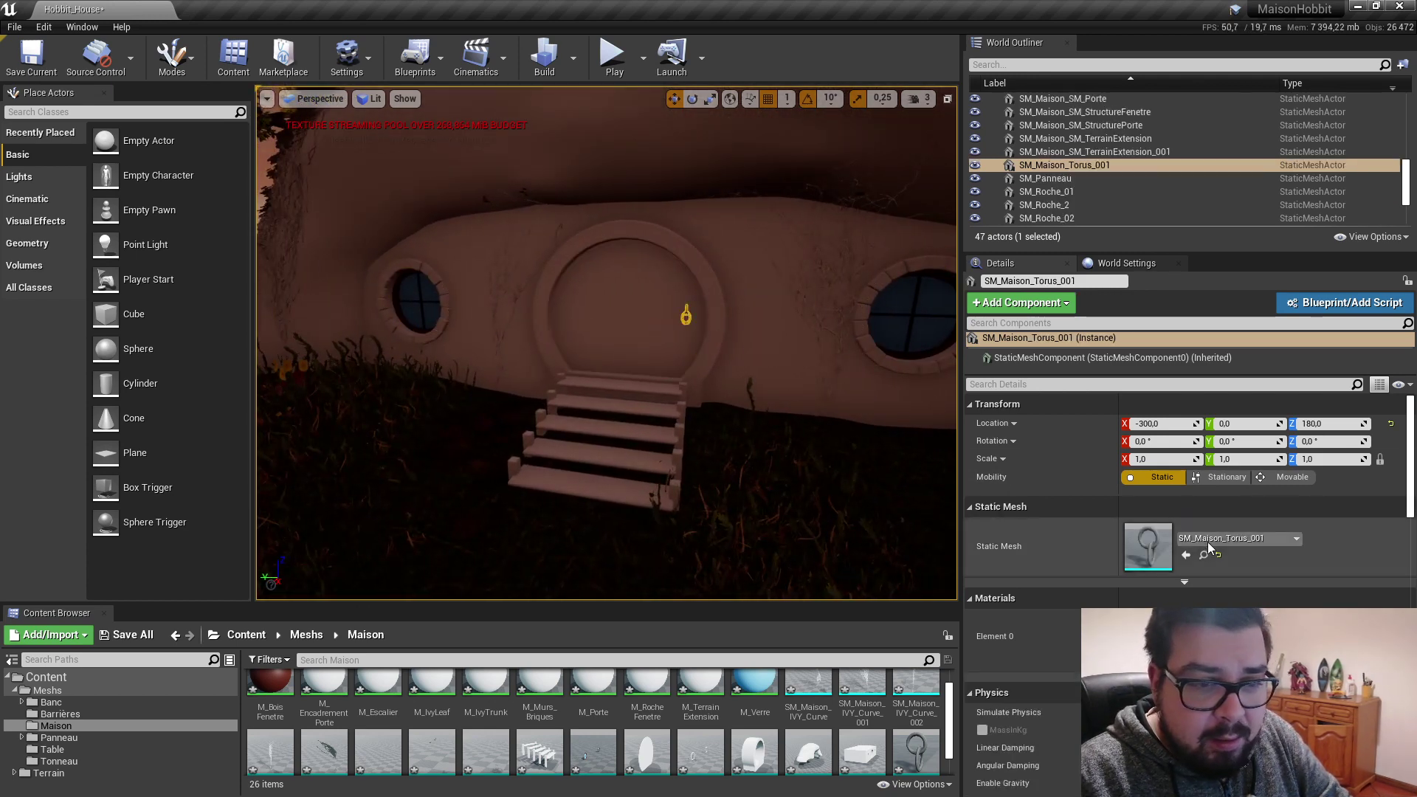
left_click(1236, 626)
type("fer")
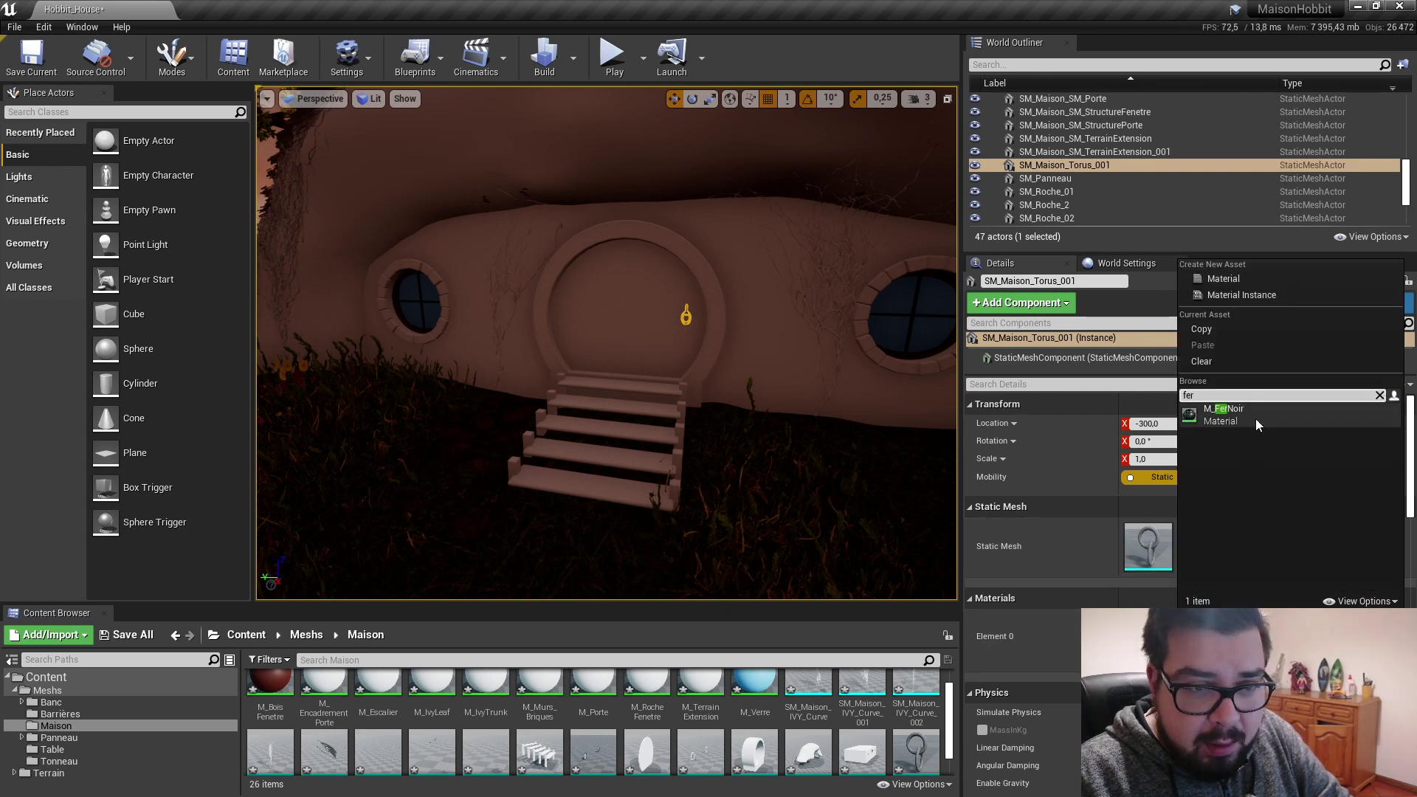
left_click(1255, 418)
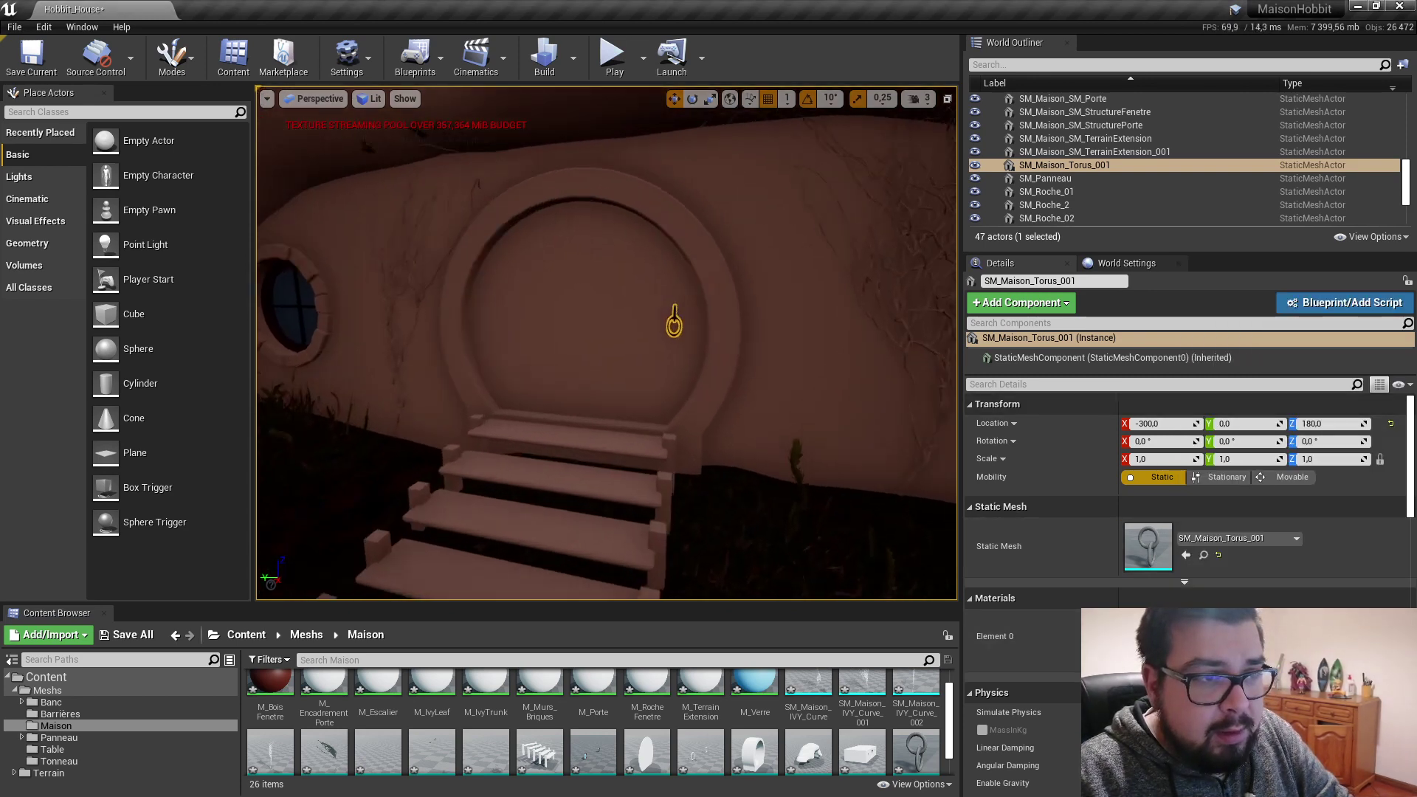
Step: Orbit around the house to inspect its side window, side and steps
mouse_move(686, 317)
right_mouse_down()
mouse_move(664, 317)
mouse_move(664, 221)
right_mouse_up()
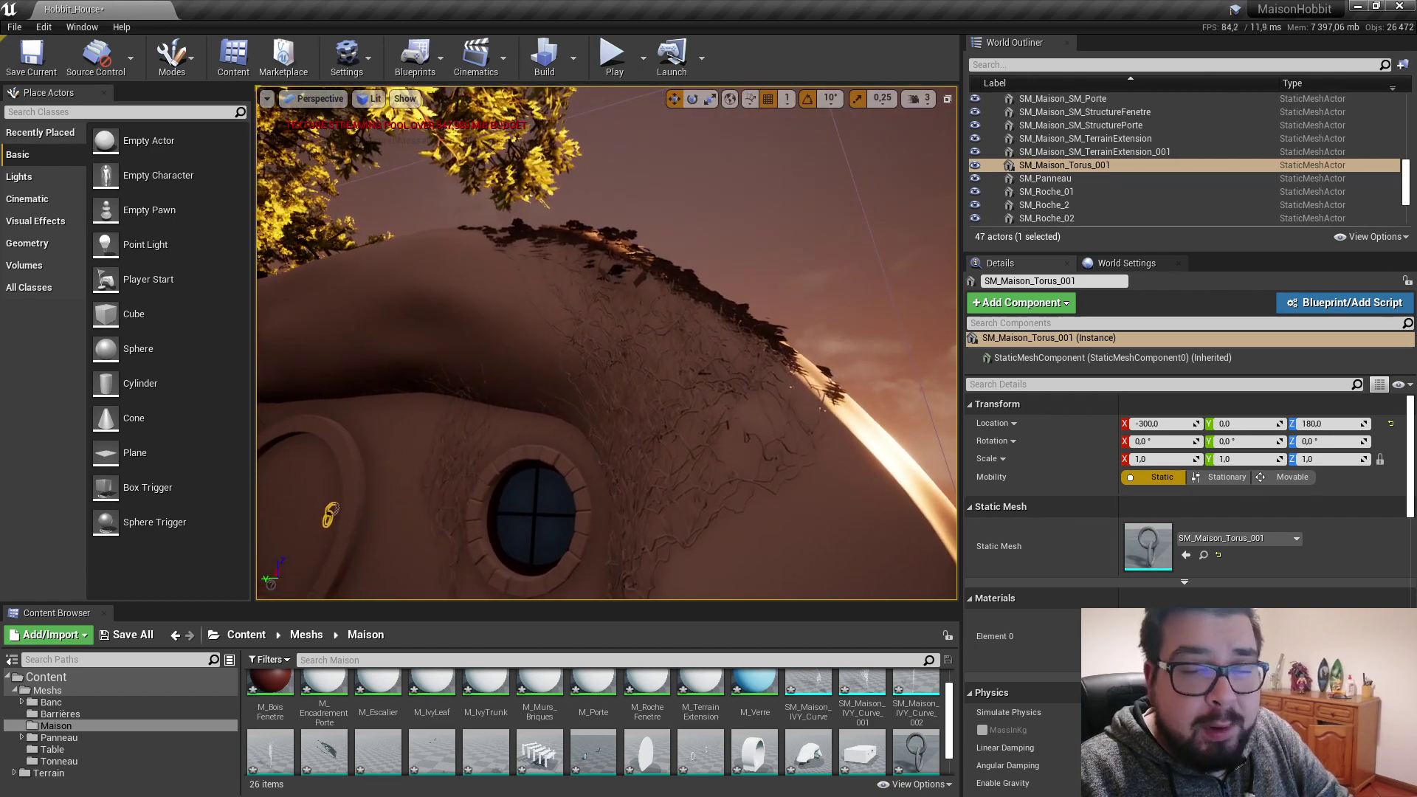
mouse_move(391, 588)
right_mouse_down()
mouse_move(448, 470)
mouse_move(412, 588)
right_mouse_up()
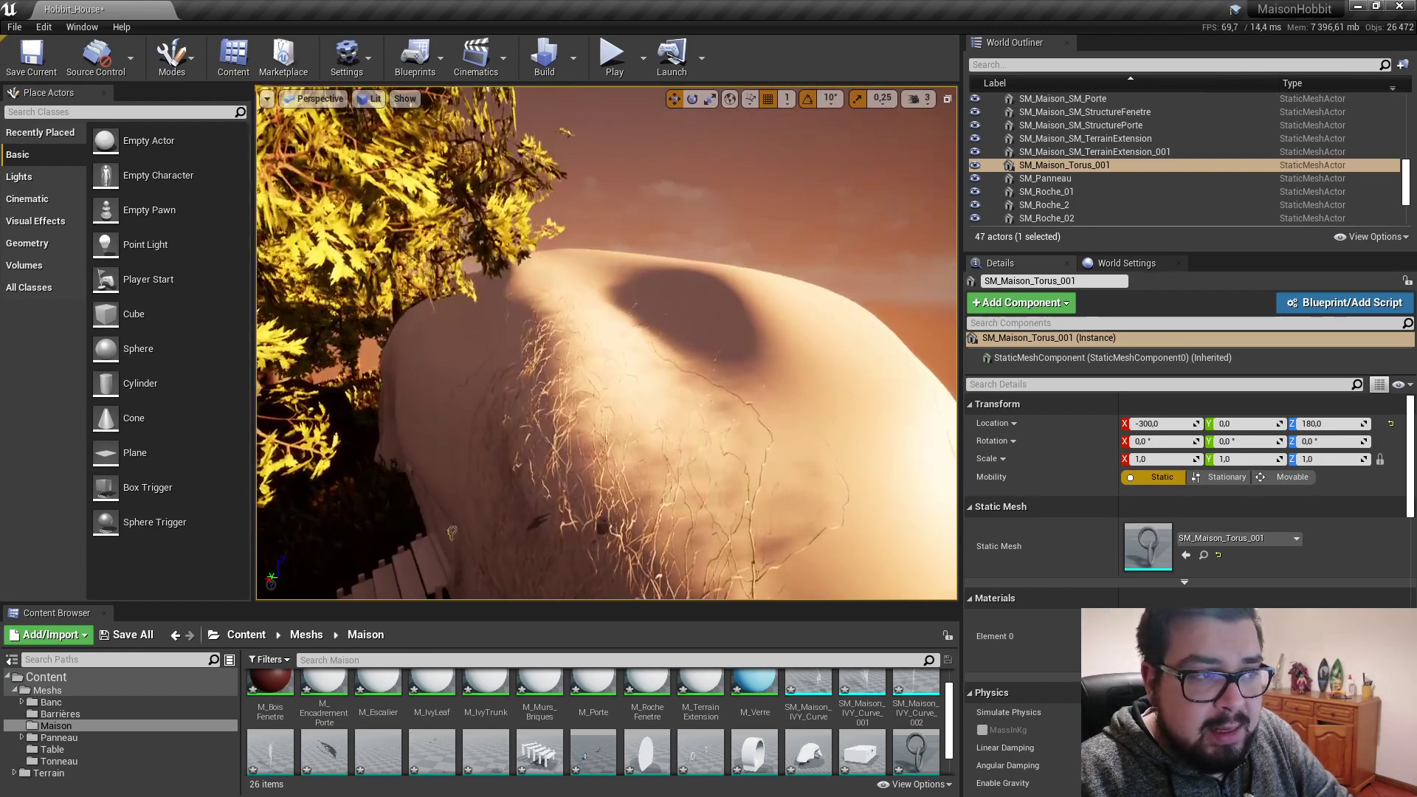
scroll(298, 570, "down", 5)
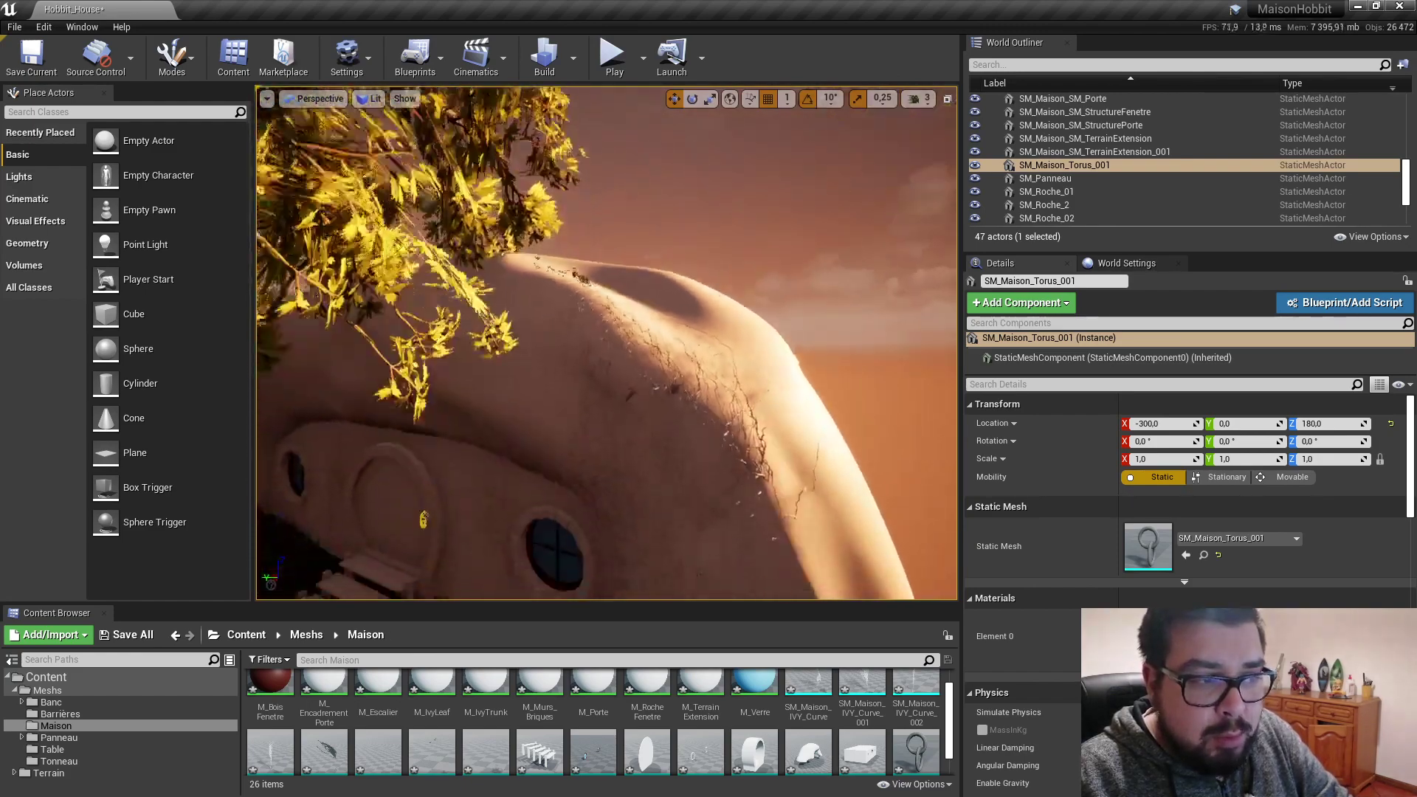
scroll(298, 571, "up", 3)
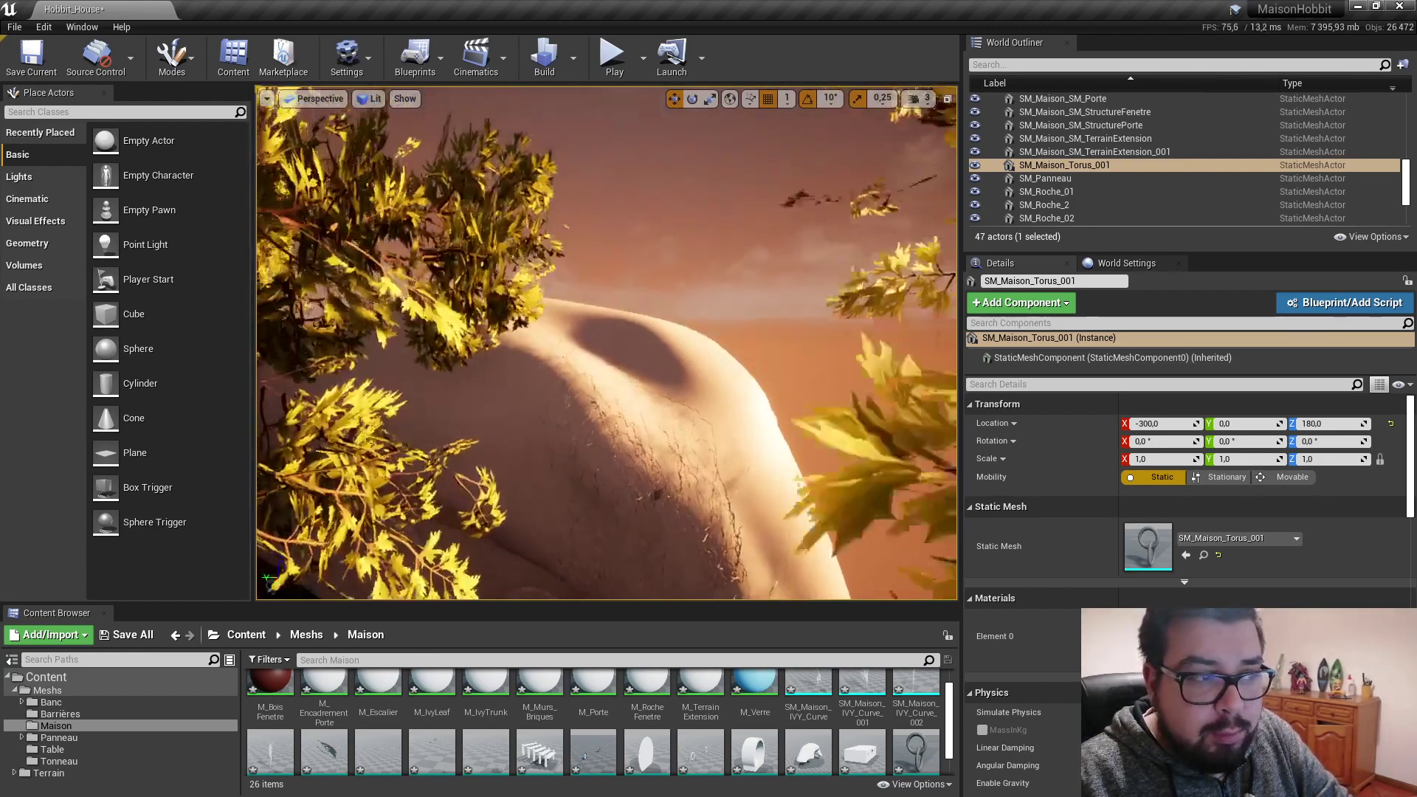
scroll(298, 570, "down", 3)
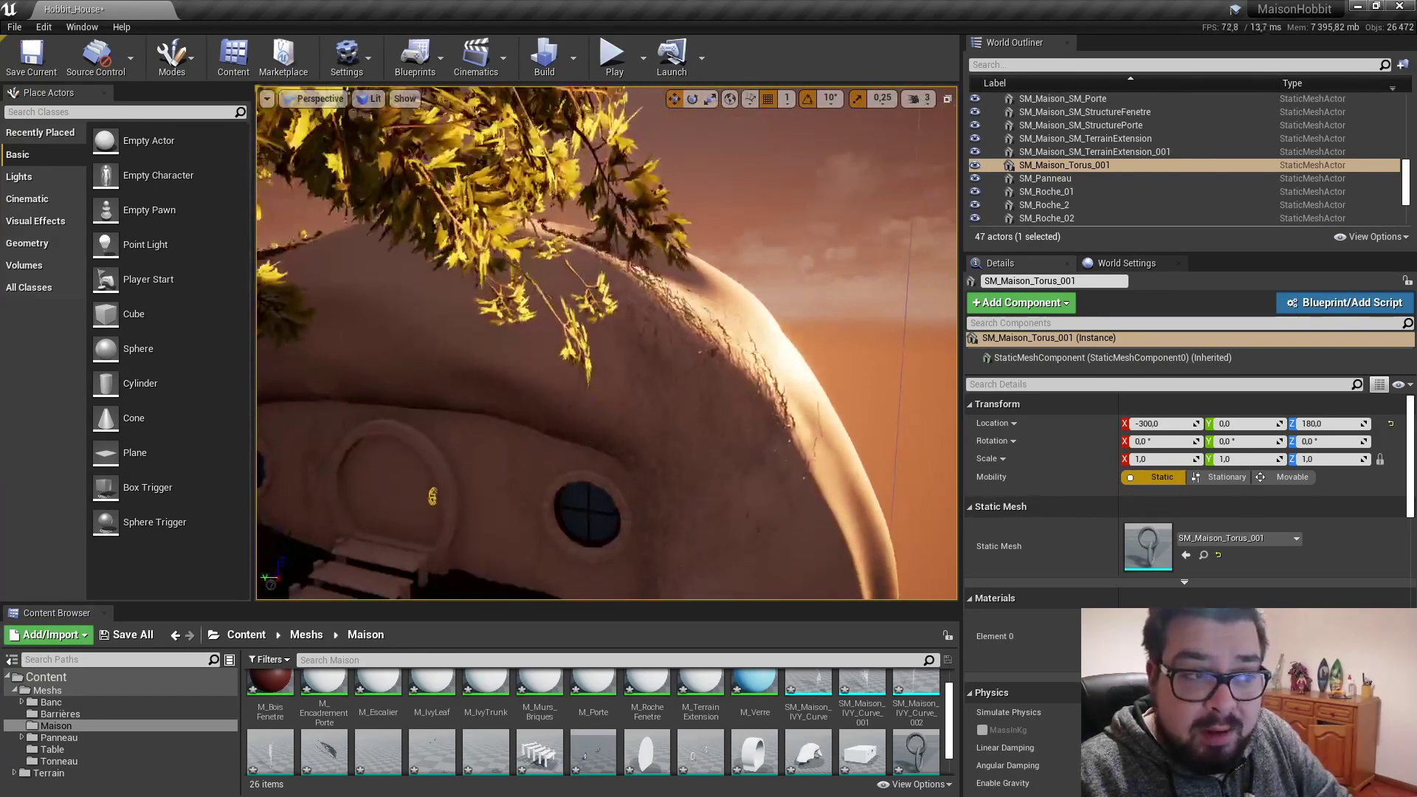
Step: Make M_IvyLeaf Two Sided, apply and save it, and close its editor
double_click(441, 699)
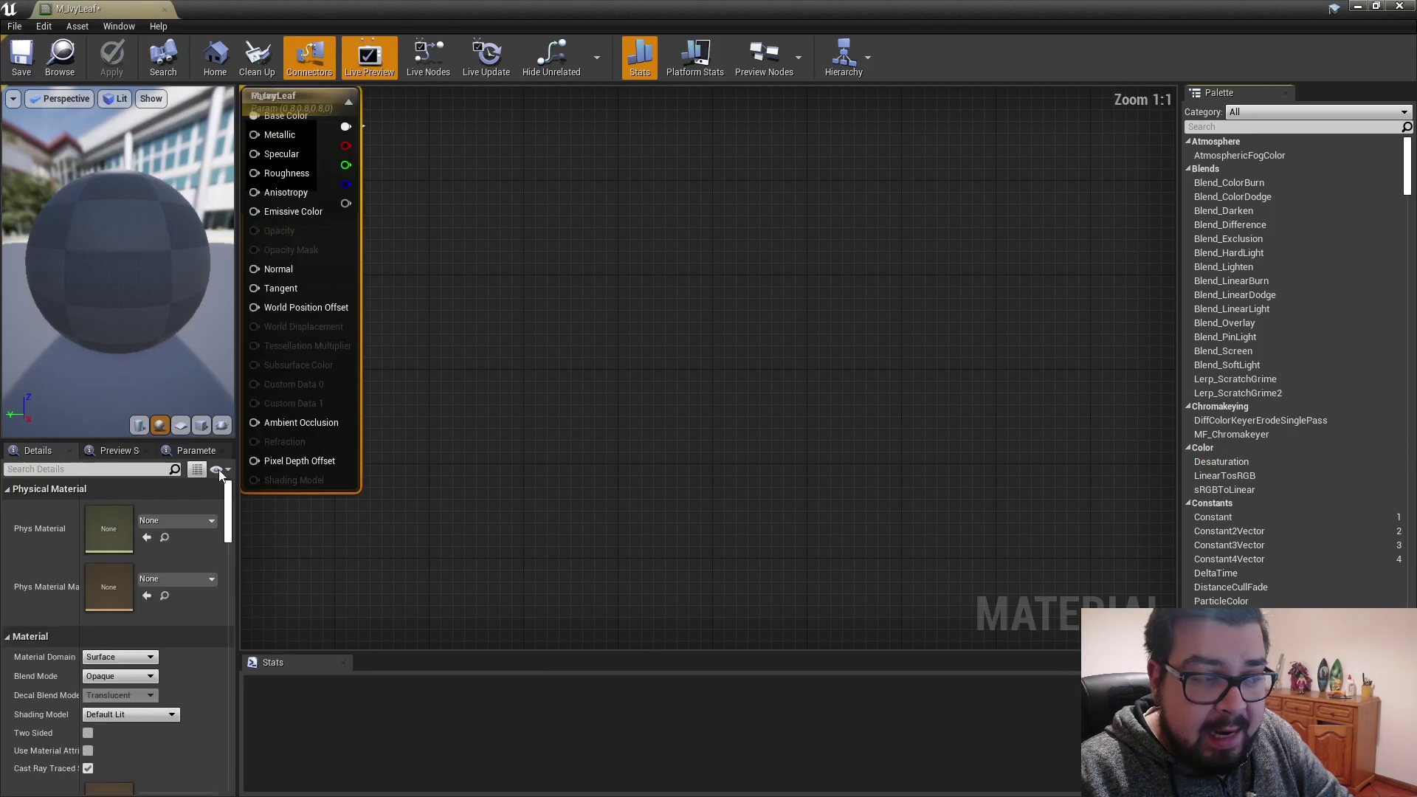
left_click(87, 733)
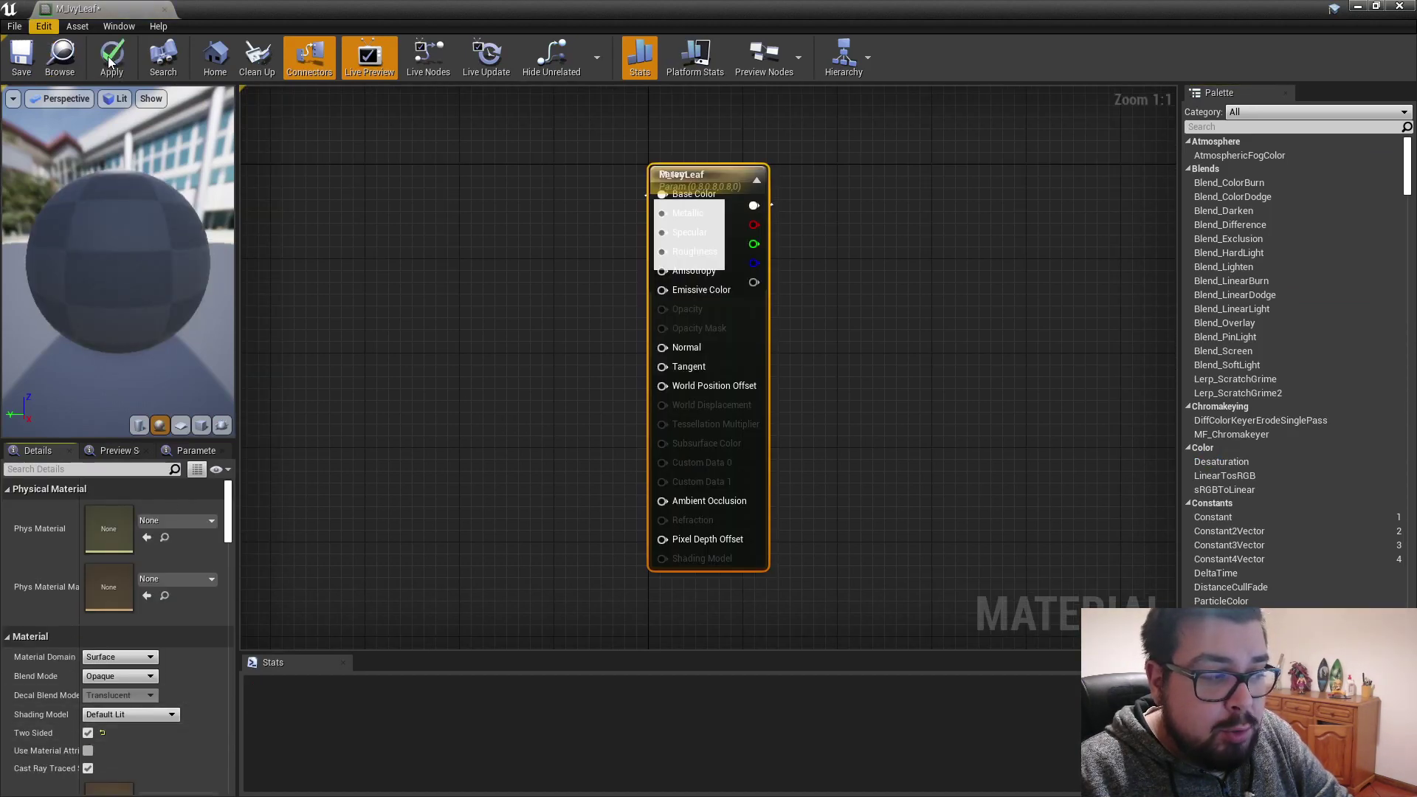
left_click(114, 74)
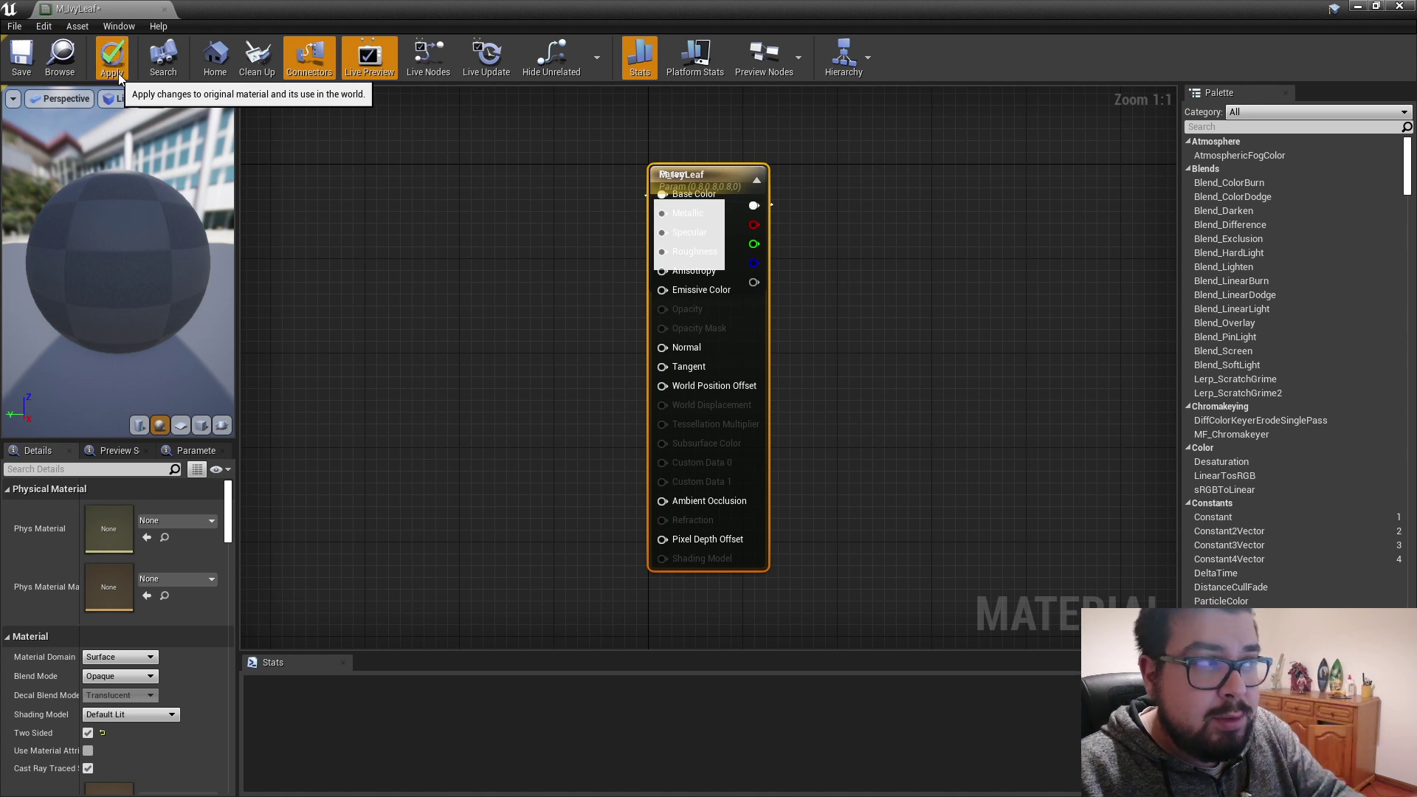
left_click(27, 56)
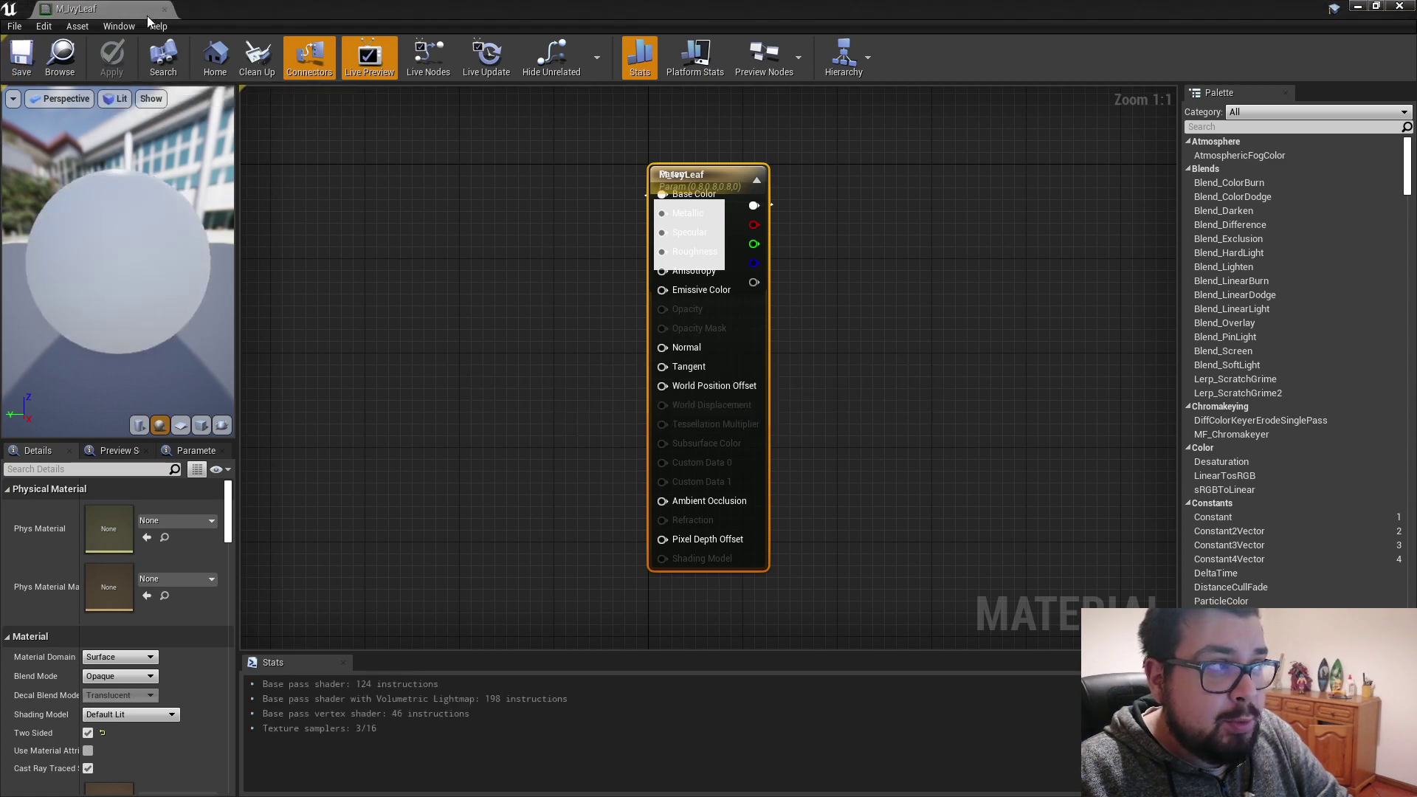
left_click(164, 9)
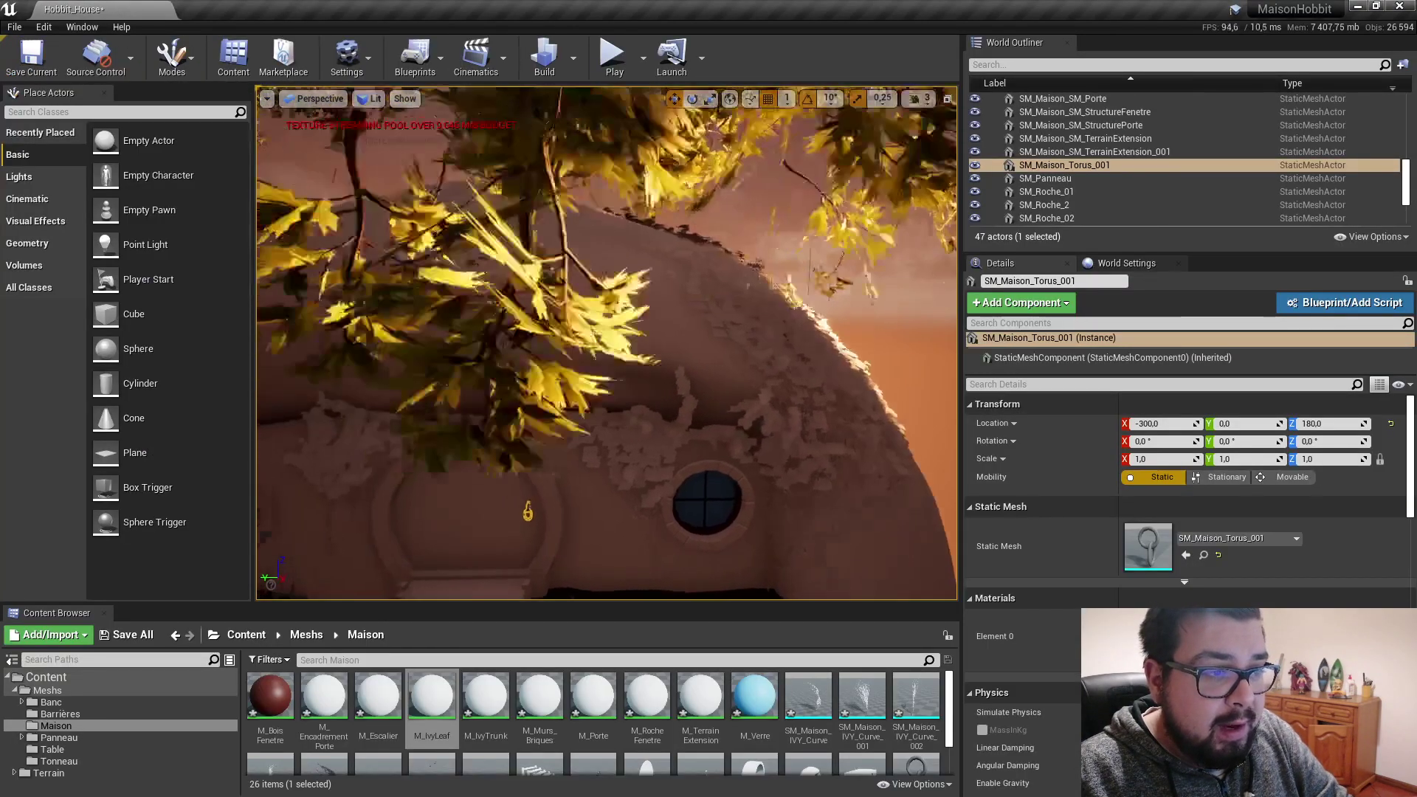
mouse_move(604, 496)
right_mouse_down()
mouse_move(903, 585)
mouse_move(521, 356)
right_mouse_up()
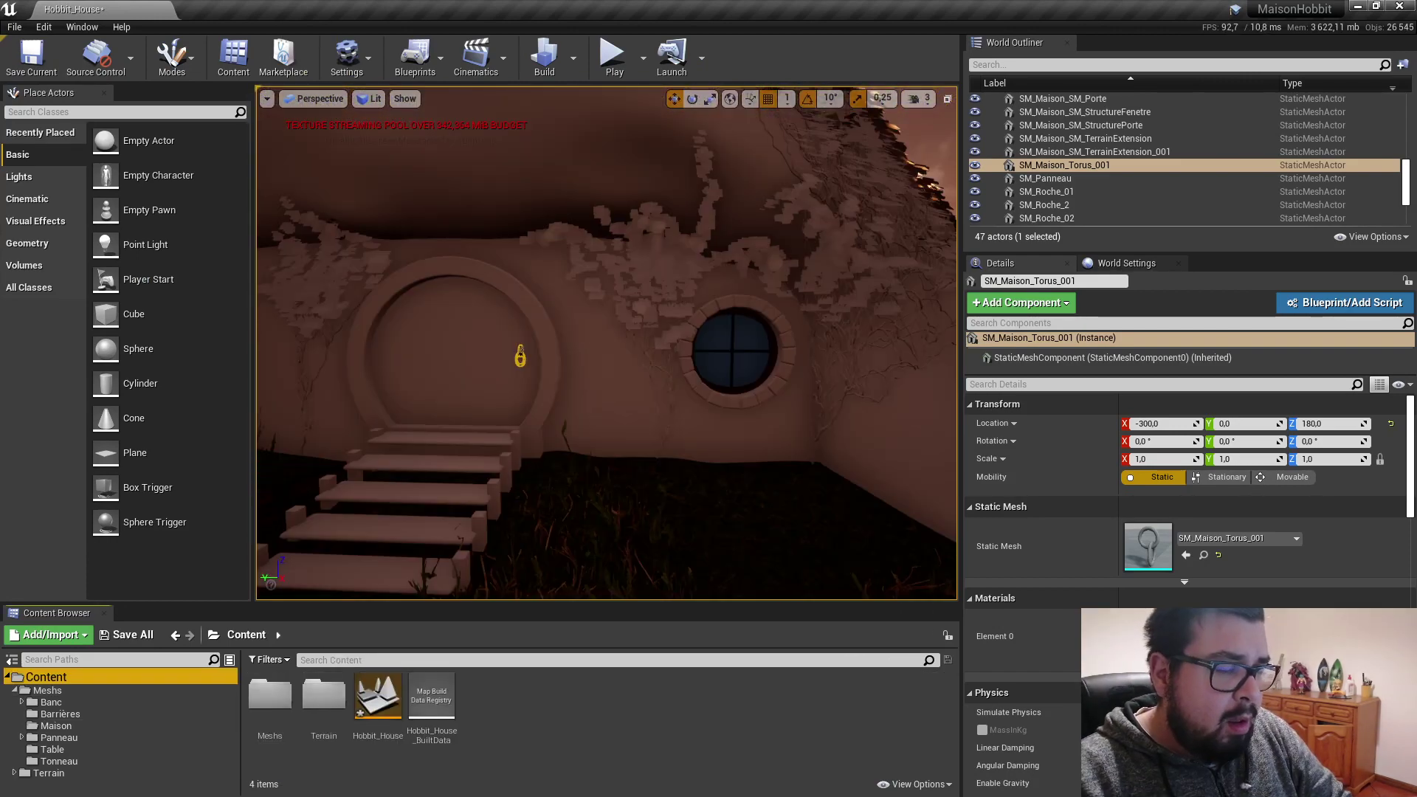
mouse_move(562, 496)
right_mouse_down()
mouse_move(709, 389)
mouse_move(656, 594)
mouse_move(929, 442)
mouse_move(569, 463)
mouse_move(828, 468)
mouse_move(564, 495)
right_mouse_up()
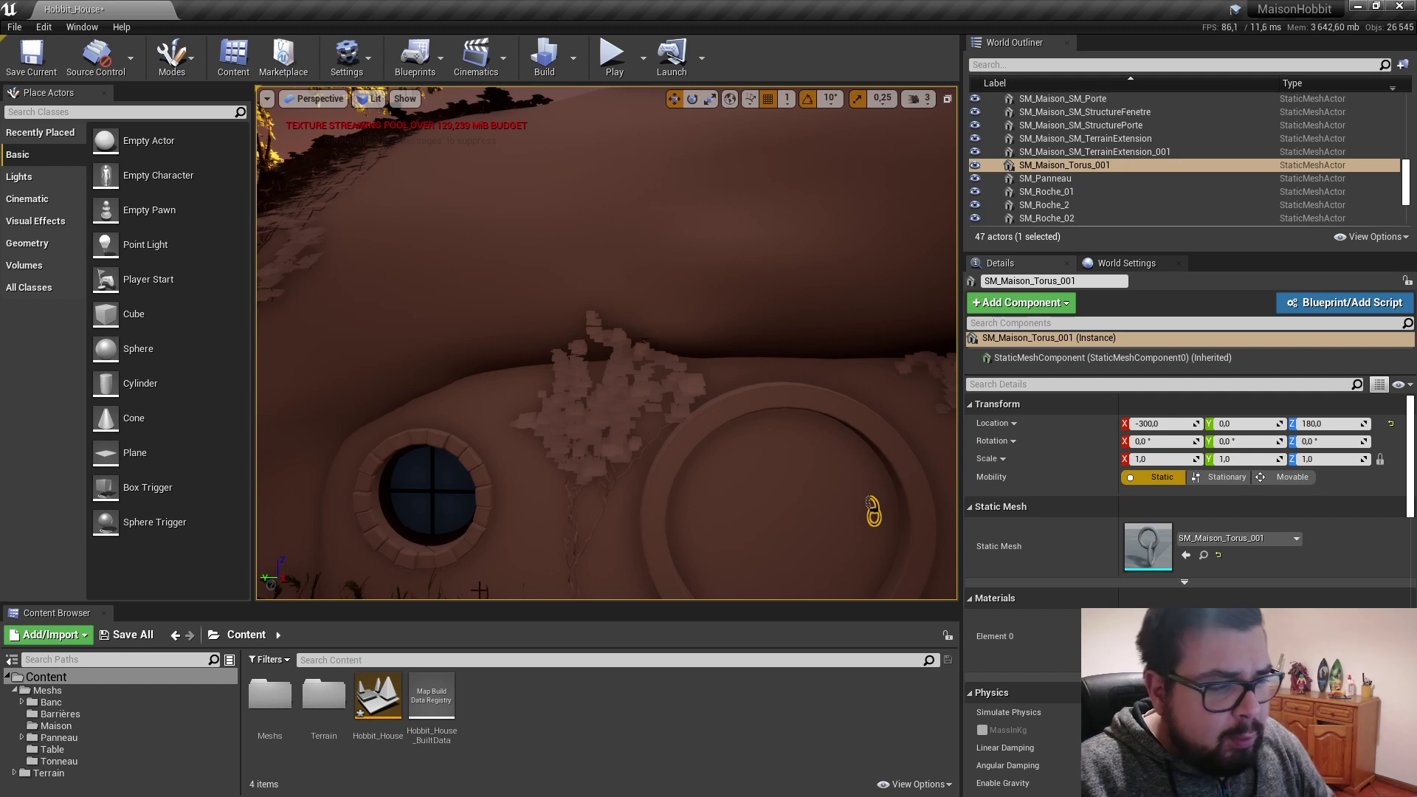
Step: Create a folder named Textures inside Content/Meshs/Maison and open it
left_click(50, 703)
left_click(48, 692)
double_click(378, 695)
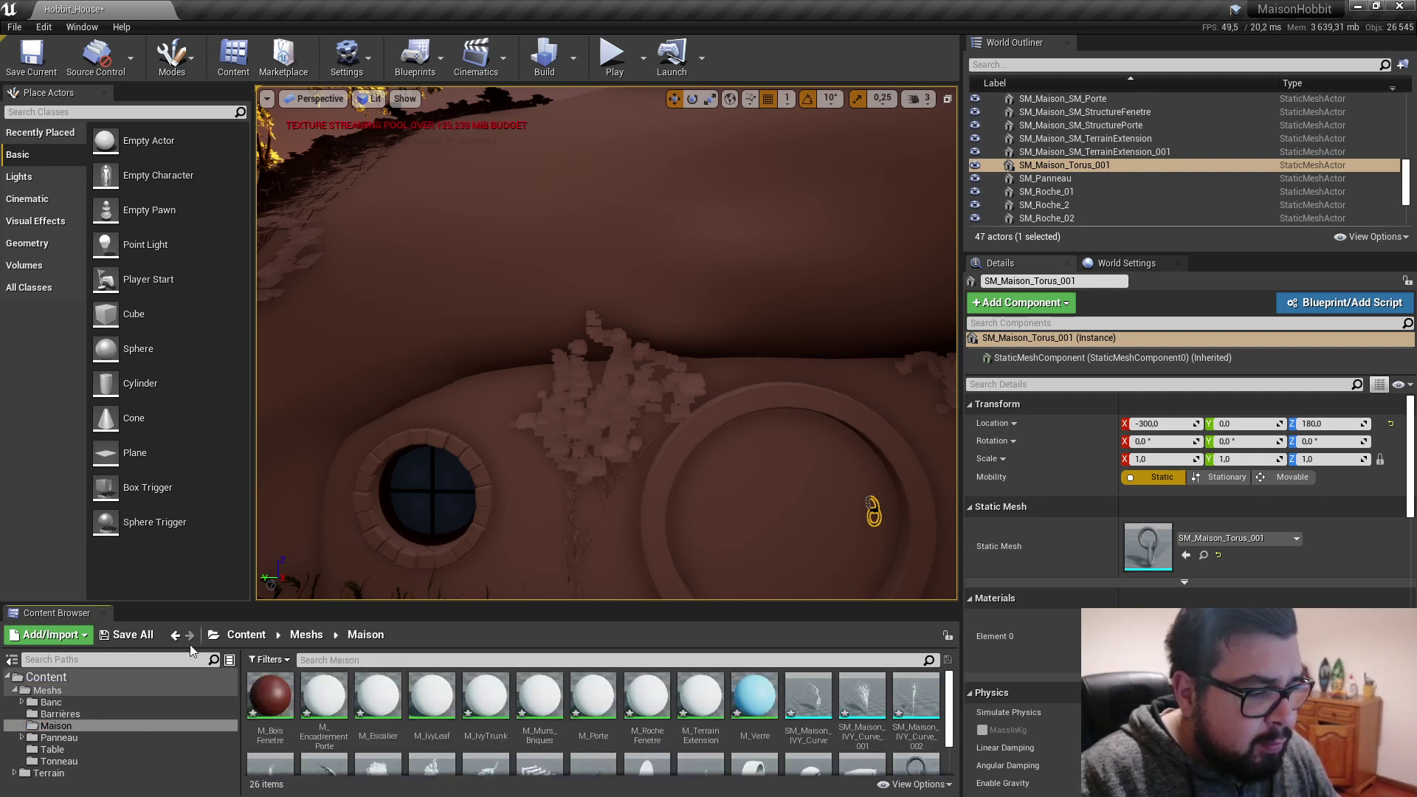
left_click(64, 633)
left_click(91, 189)
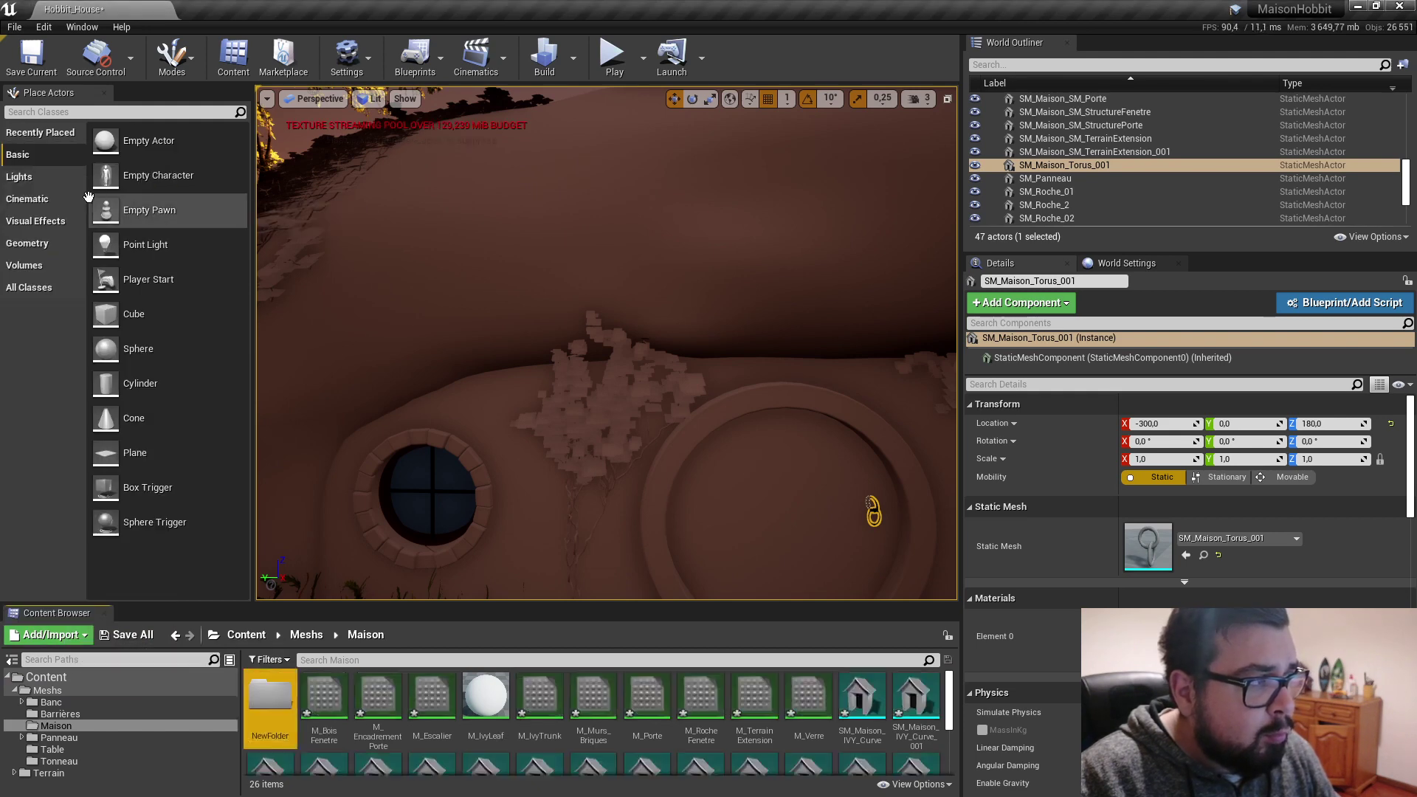
type("1ures")
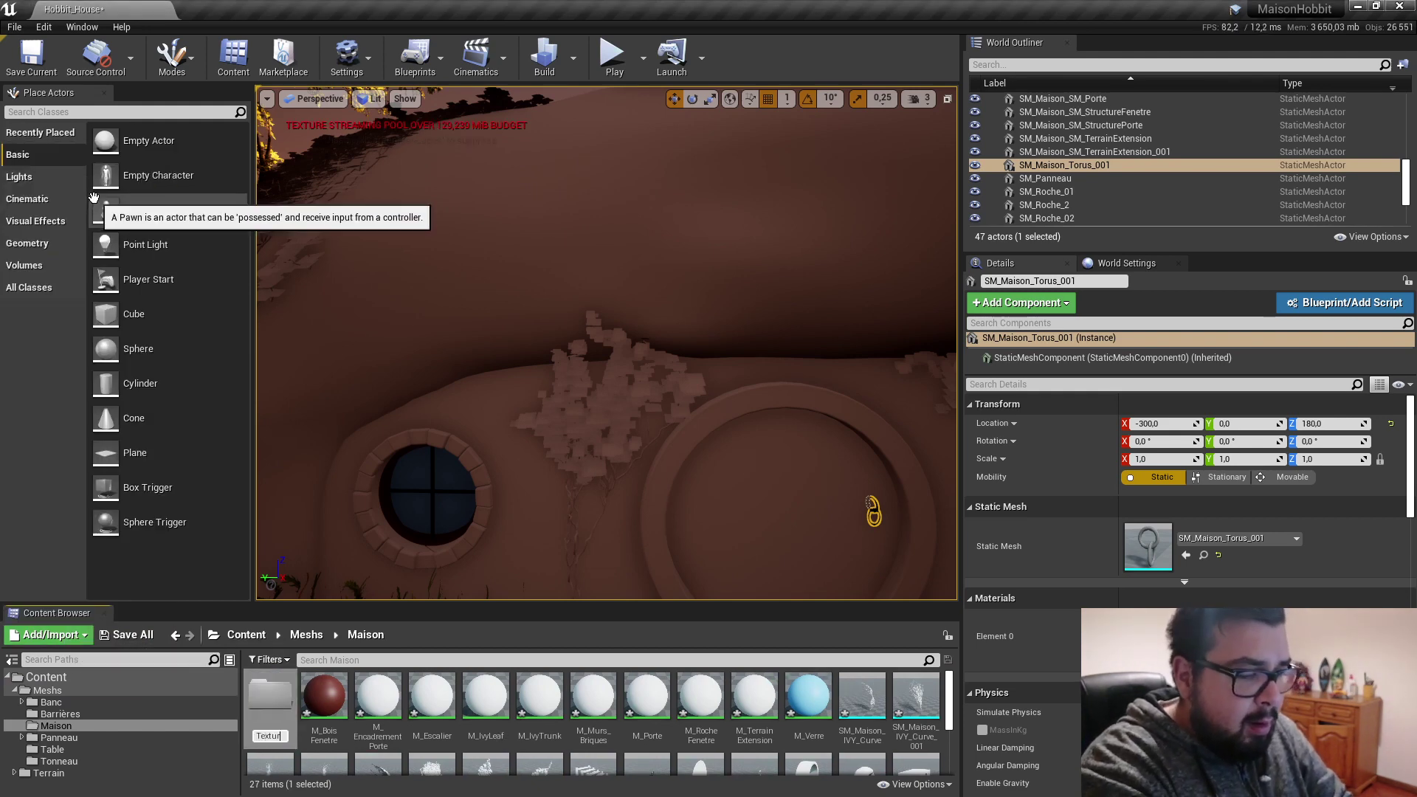
key("Return")
double_click(270, 714)
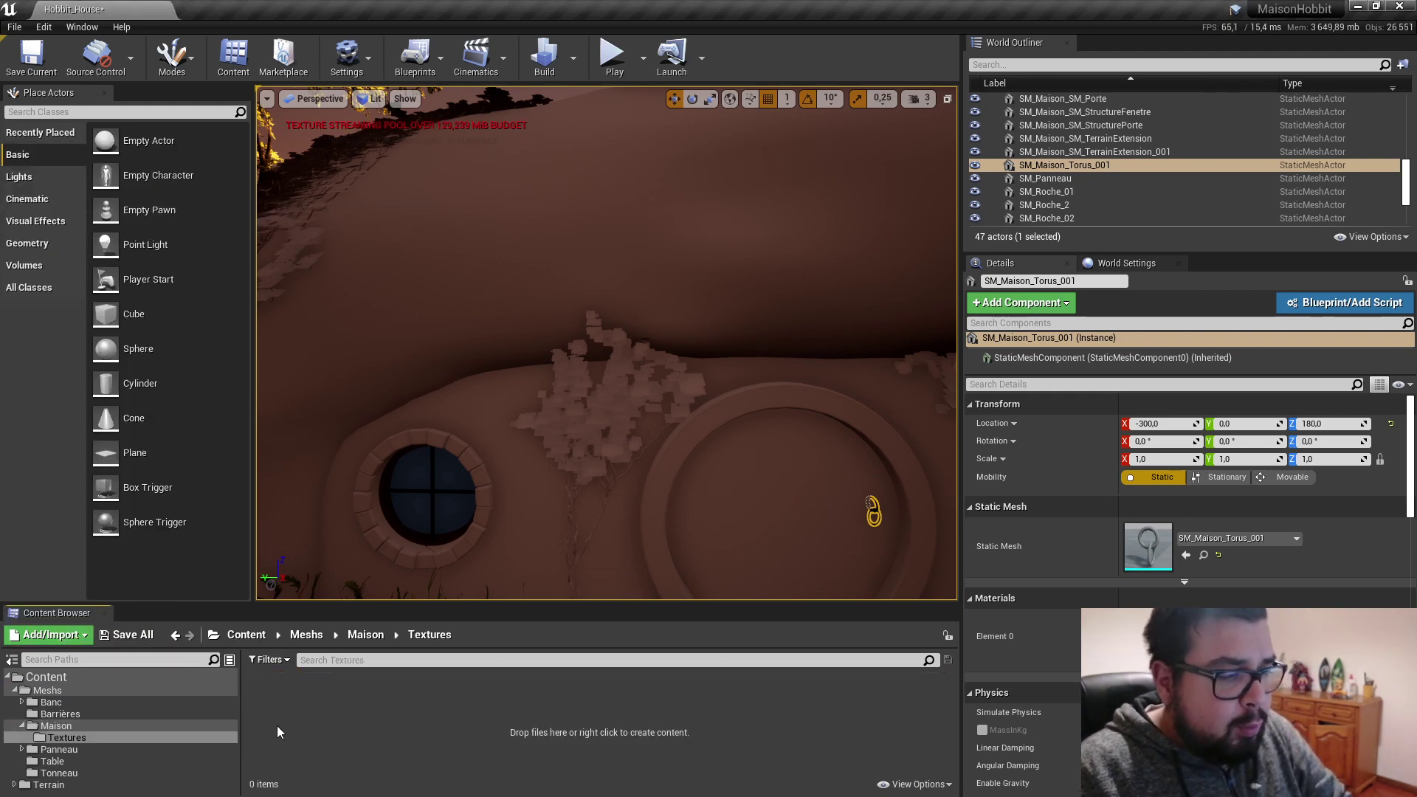
Step: Select the SM_Maison_IVY_Curve_001 ivy on the house wall
left_click(70, 636)
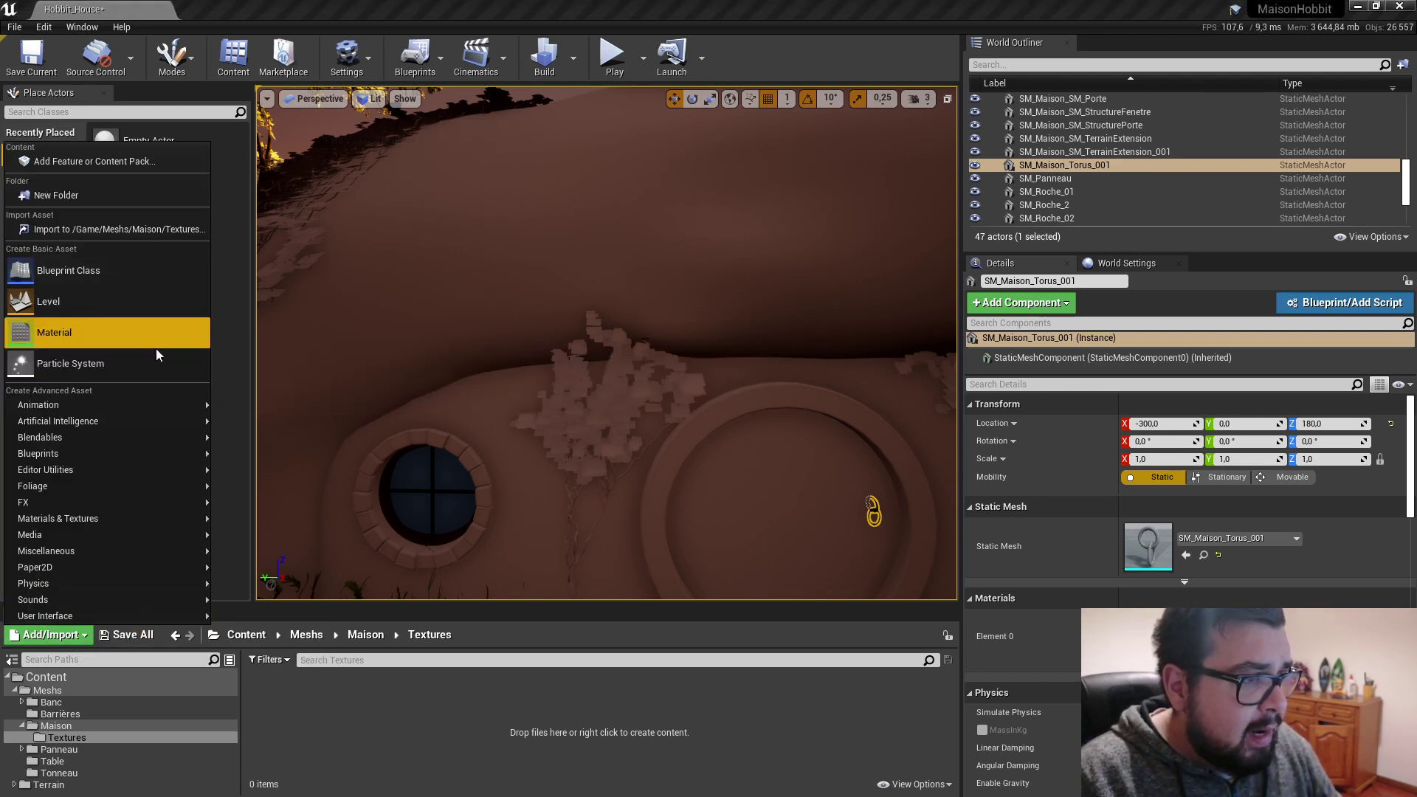
left_click(469, 747)
right_click_drag(521, 469, 521, 469)
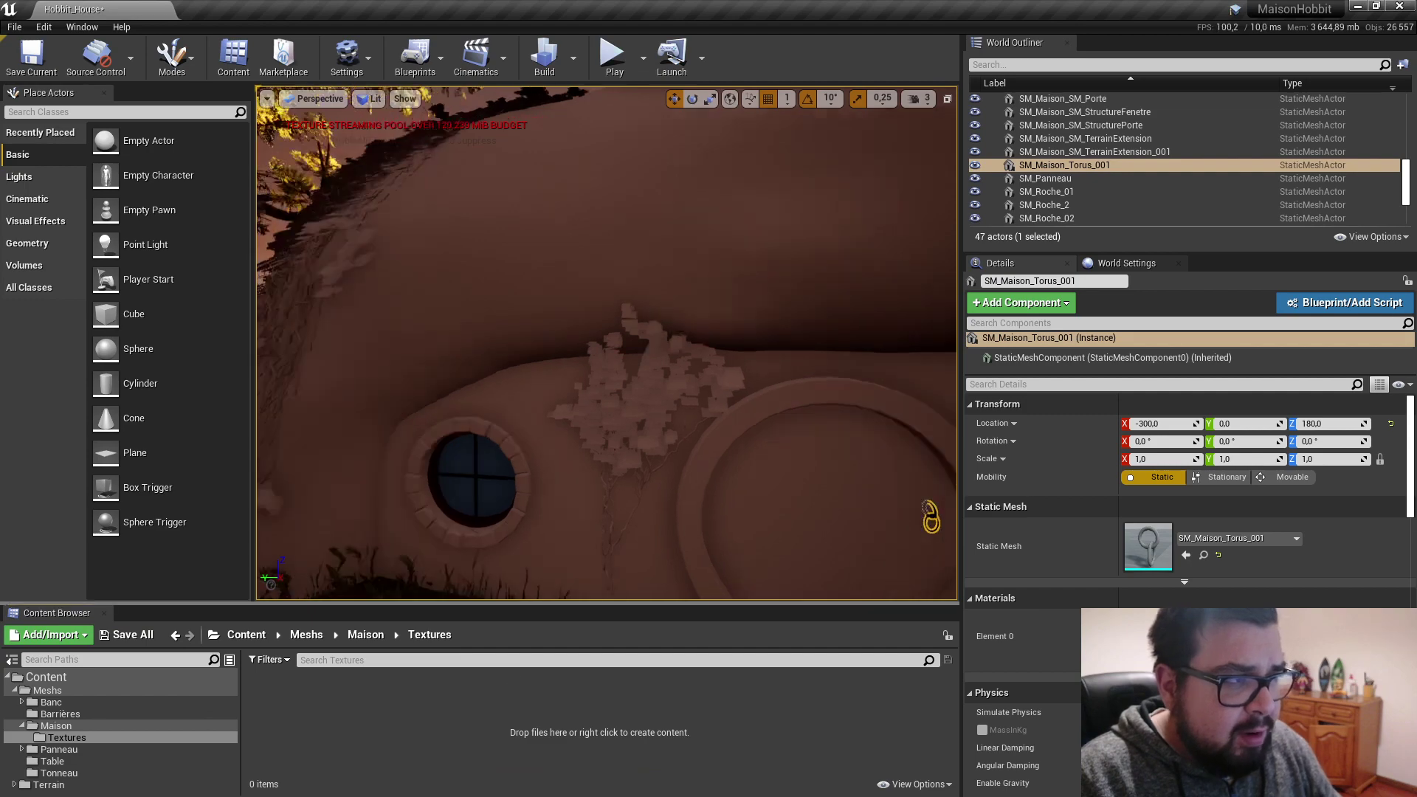
left_click(545, 310)
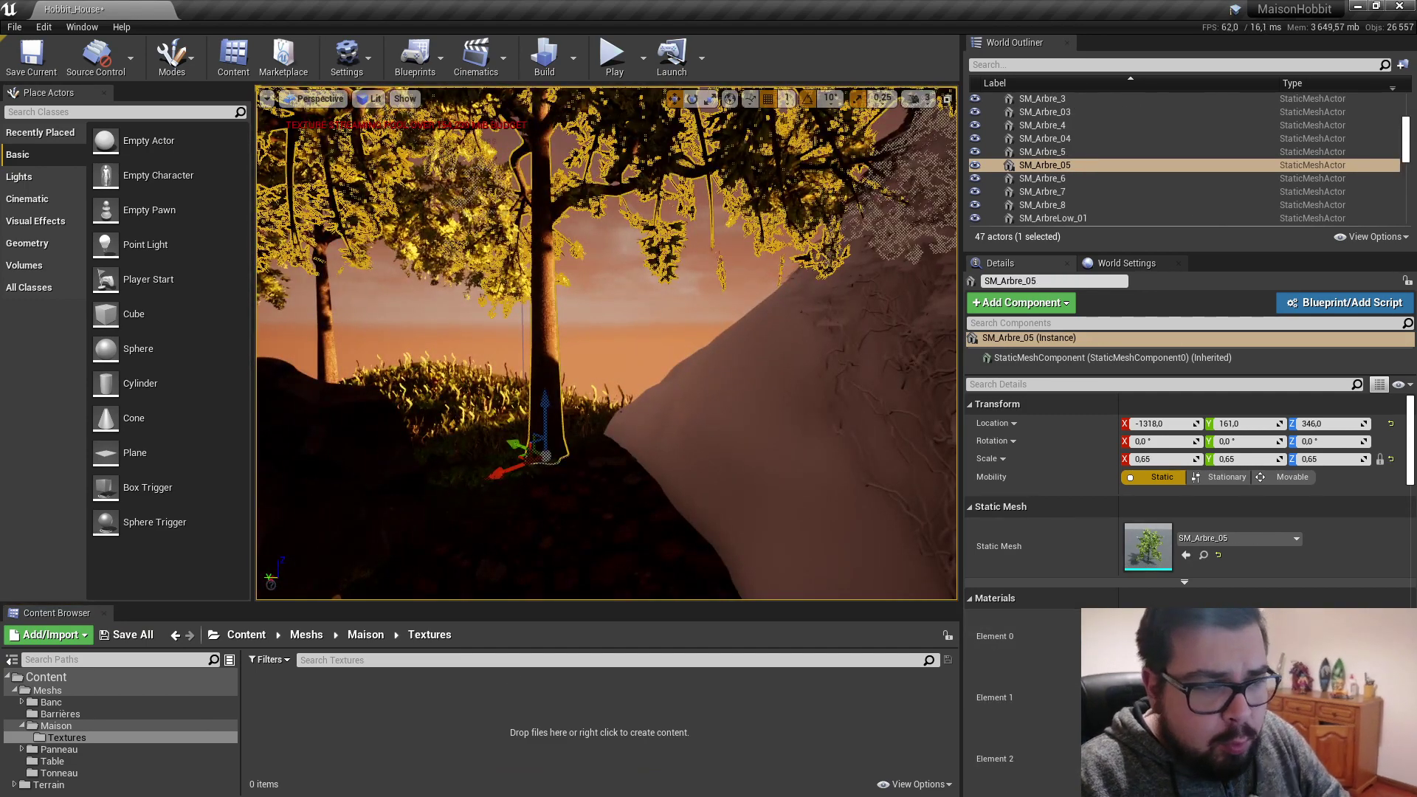
right_click_drag(690, 421, 690, 421)
left_click(682, 442)
Step: Set the ivy curve's Element 0 material to M_Tronc
scroll(682, 443, "up", 5)
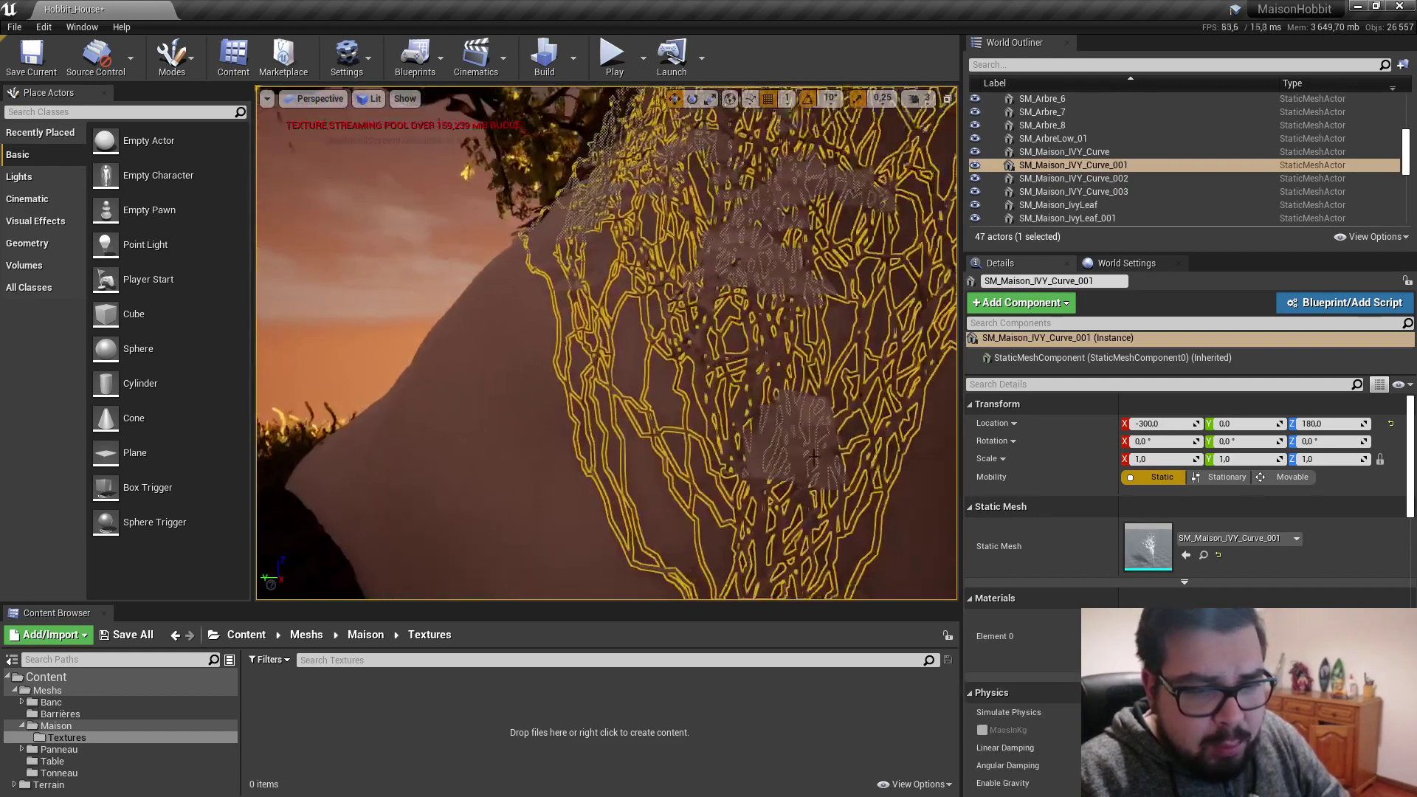
left_click(1239, 627)
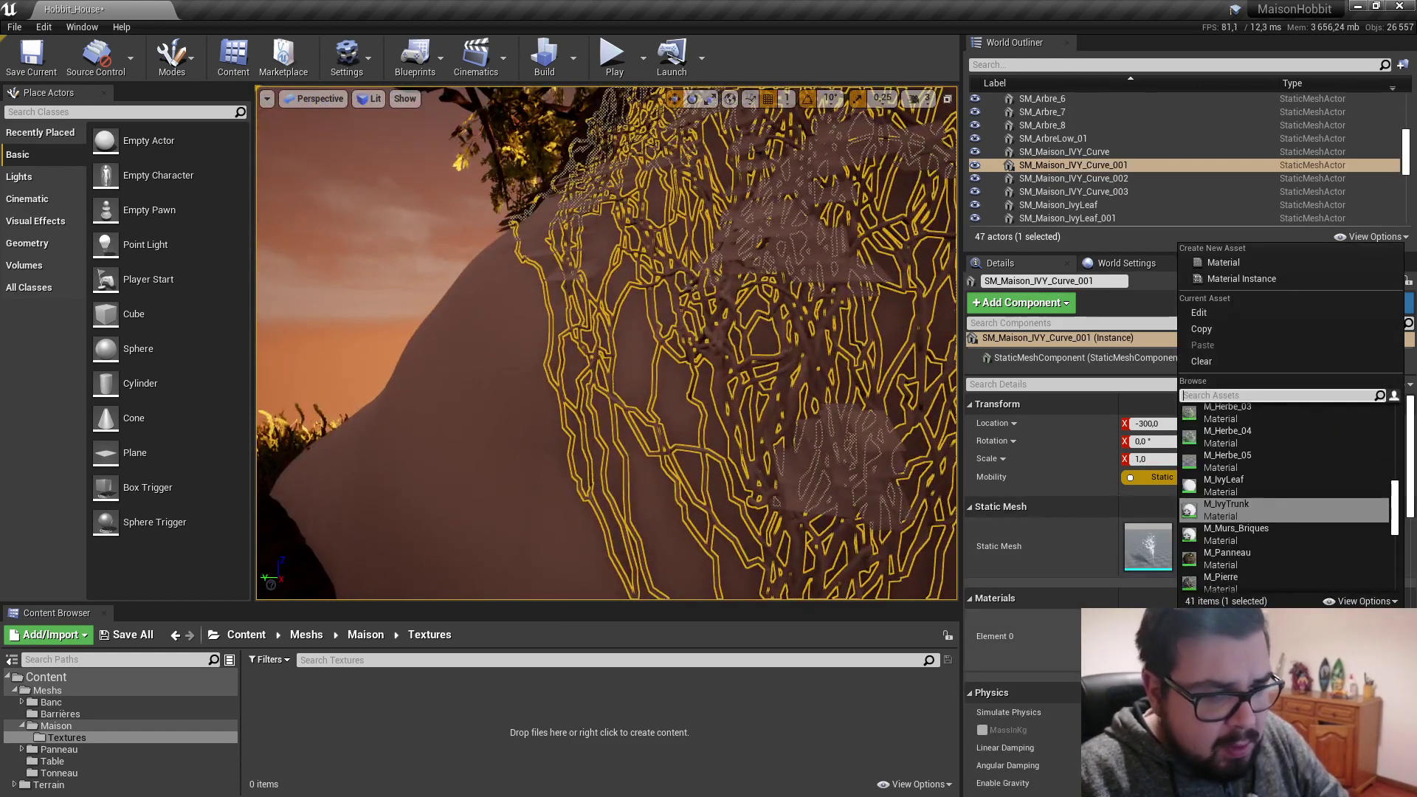
type("troi")
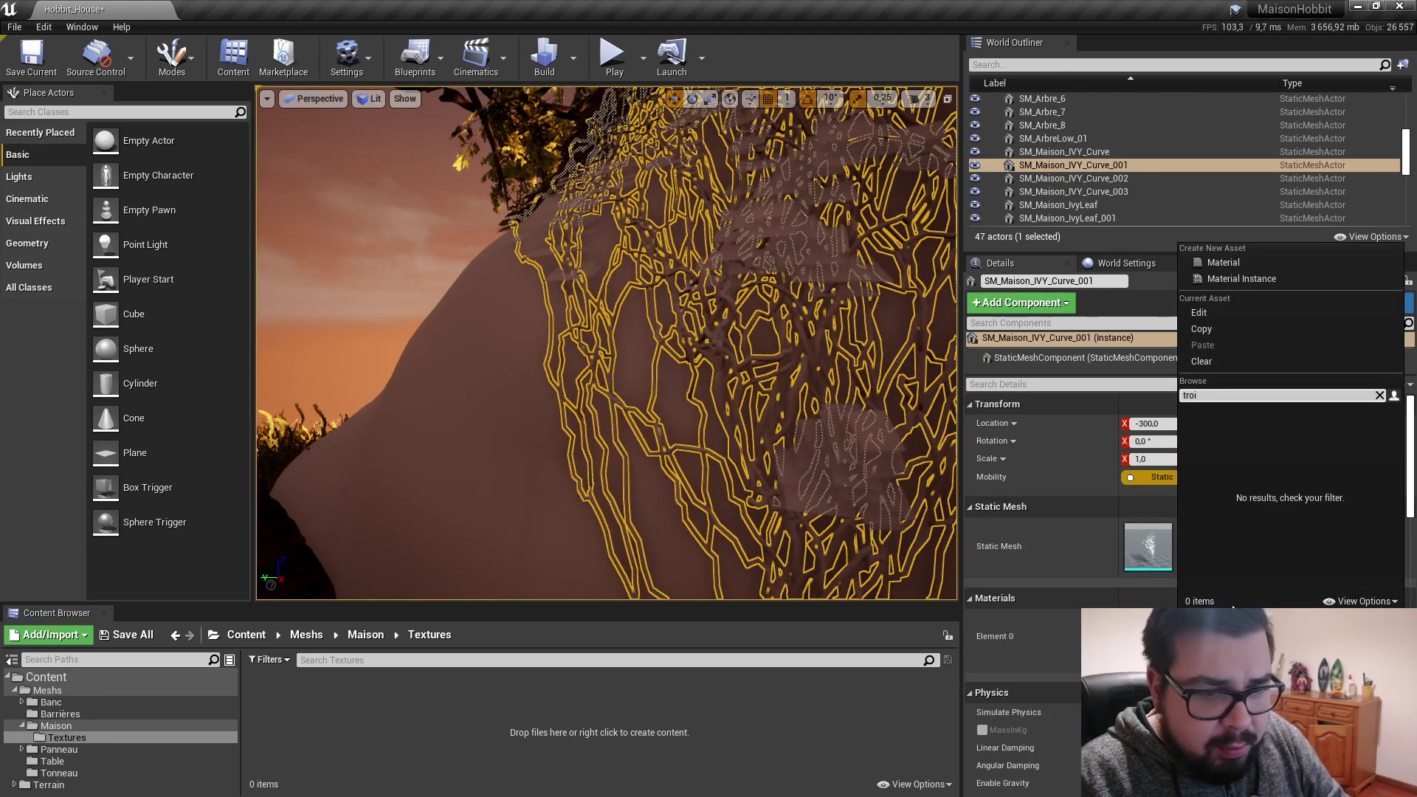
key("BackSpace")
type("nc")
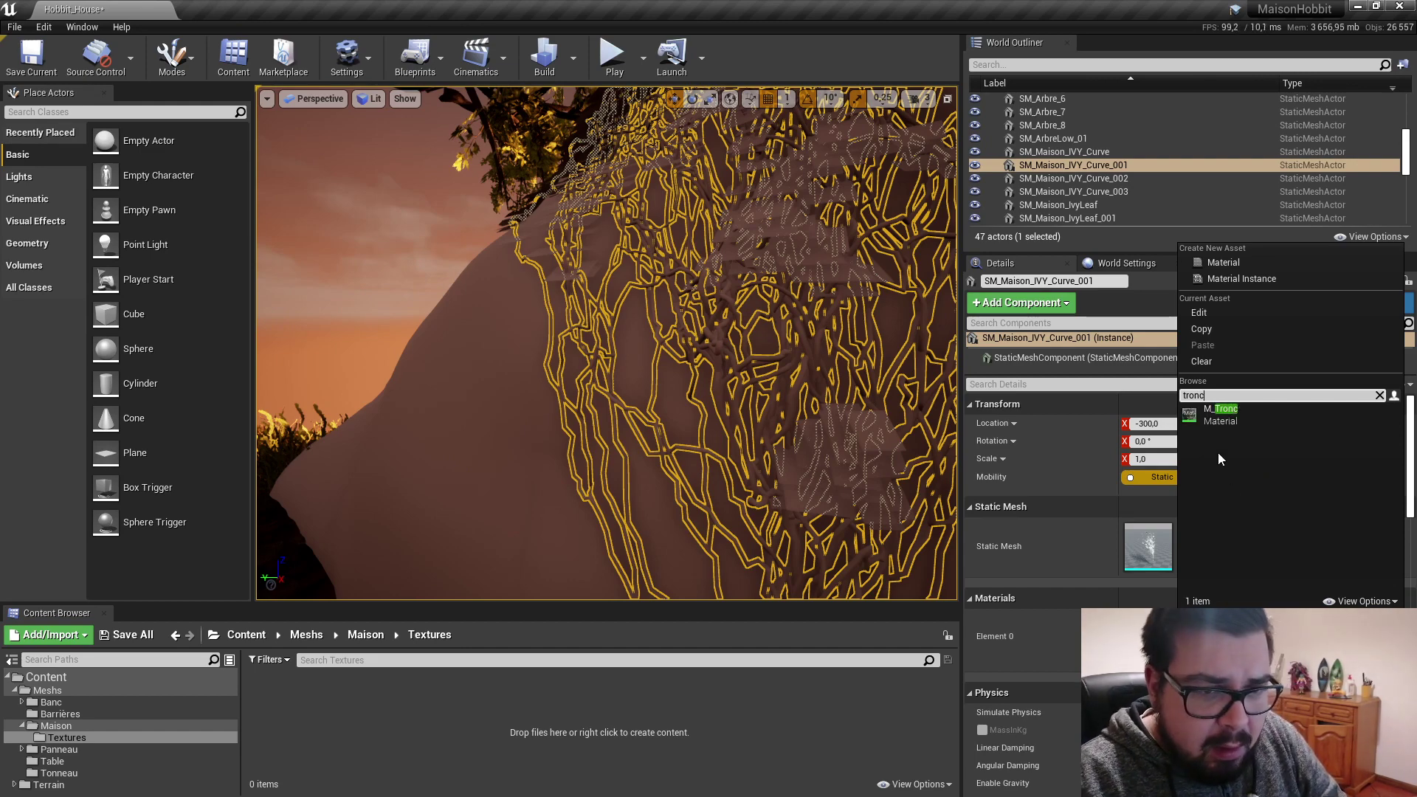
left_click(1220, 413)
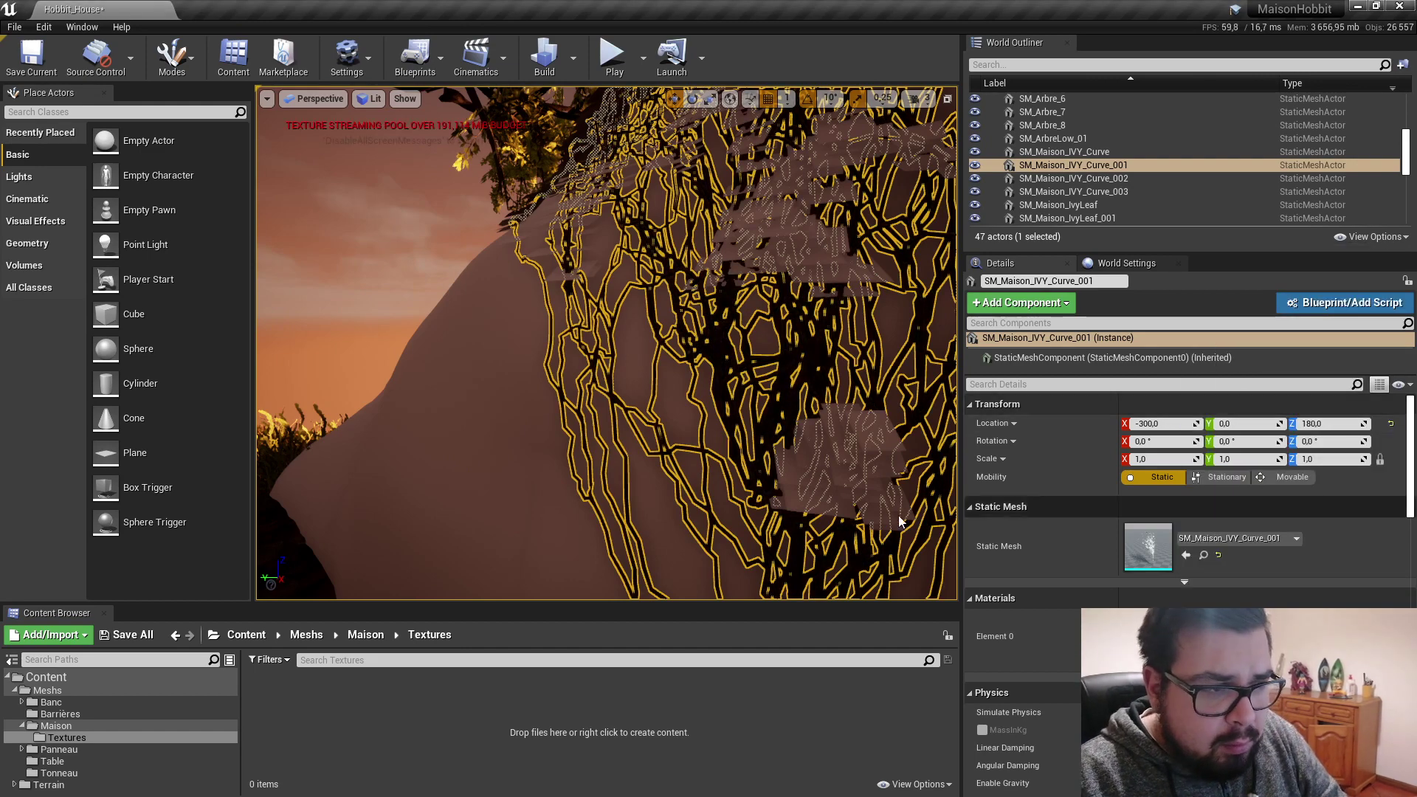
right_click_drag(898, 509, 898, 509)
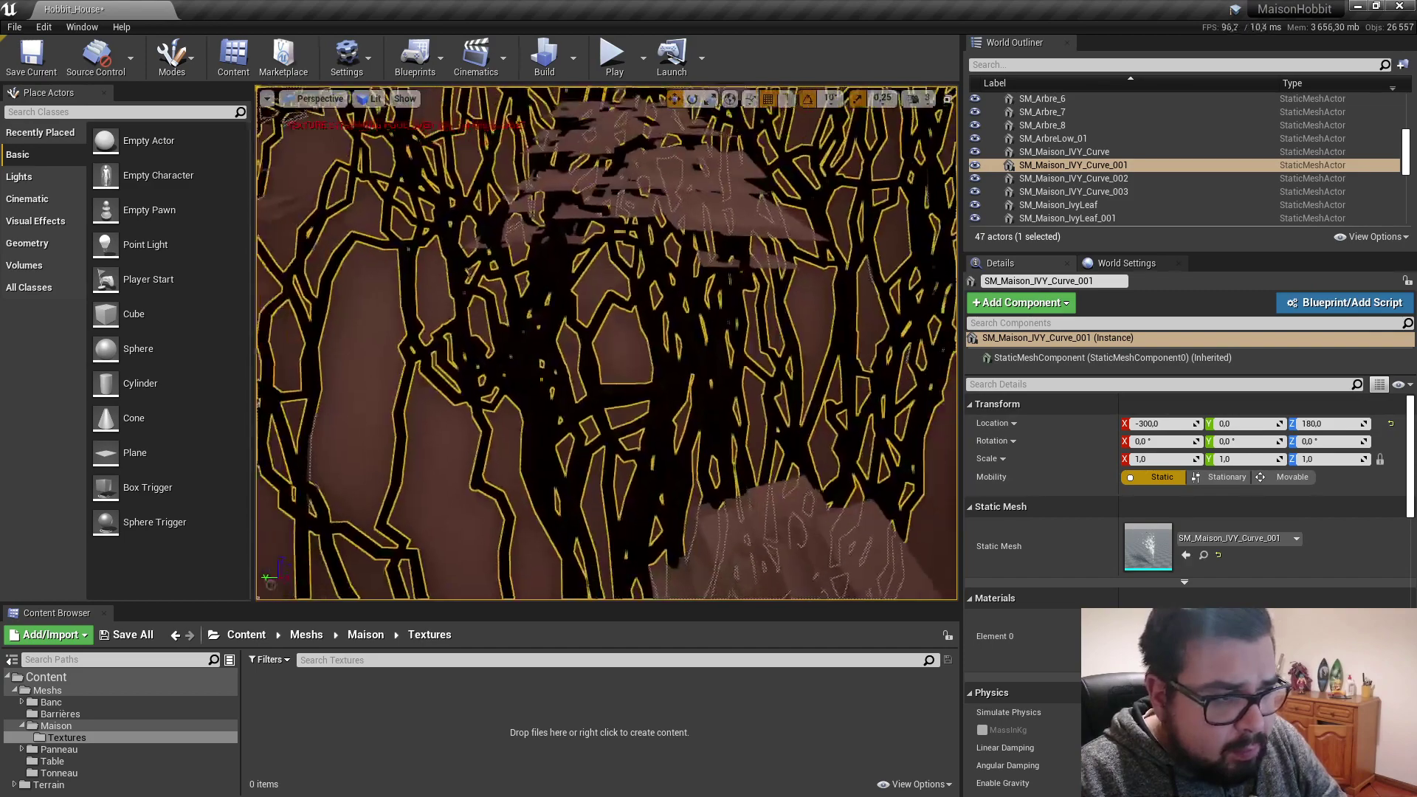
right_click_drag(687, 427, 687, 427)
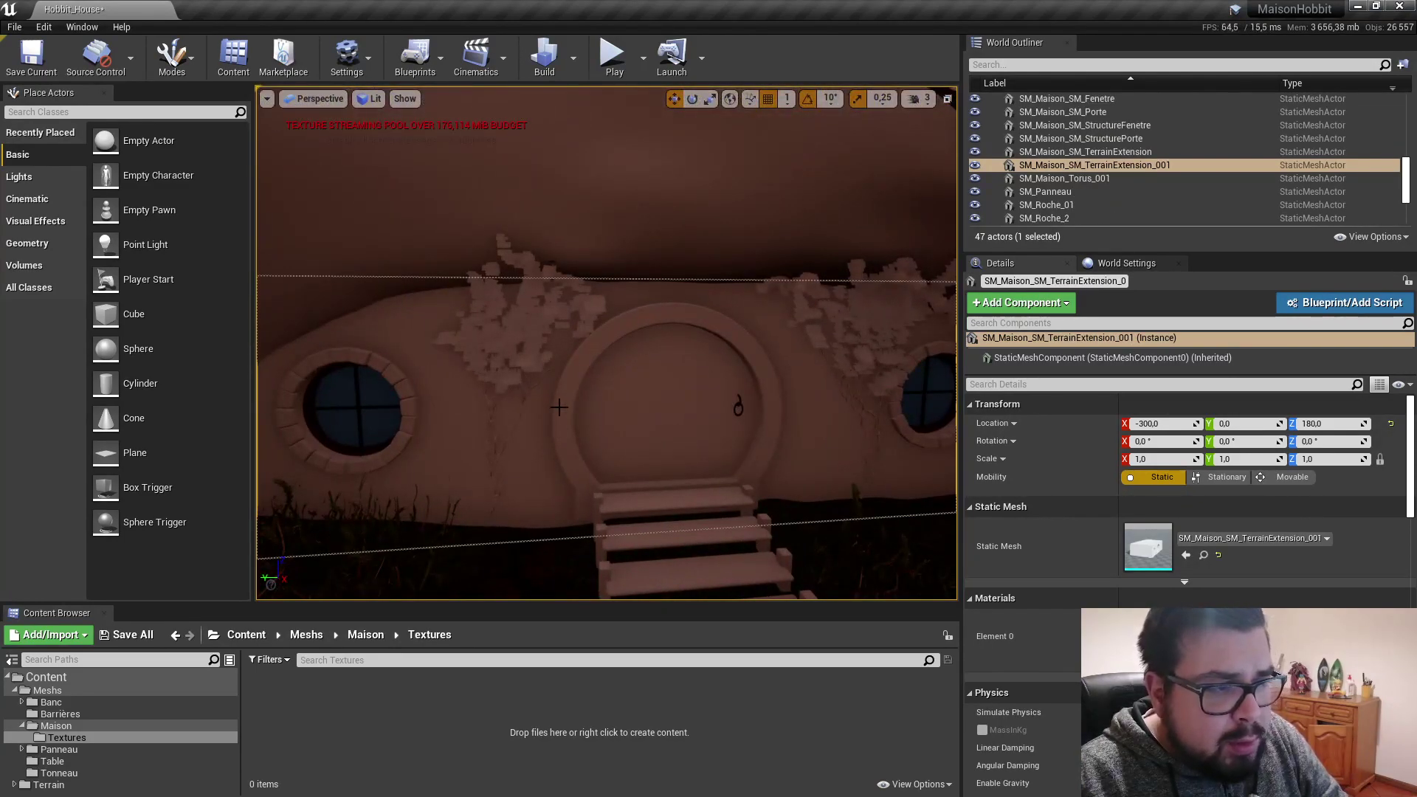
Step: Give the ivy meshes left and right of the door the M_Tronc material
left_click(685, 426)
left_click(509, 413)
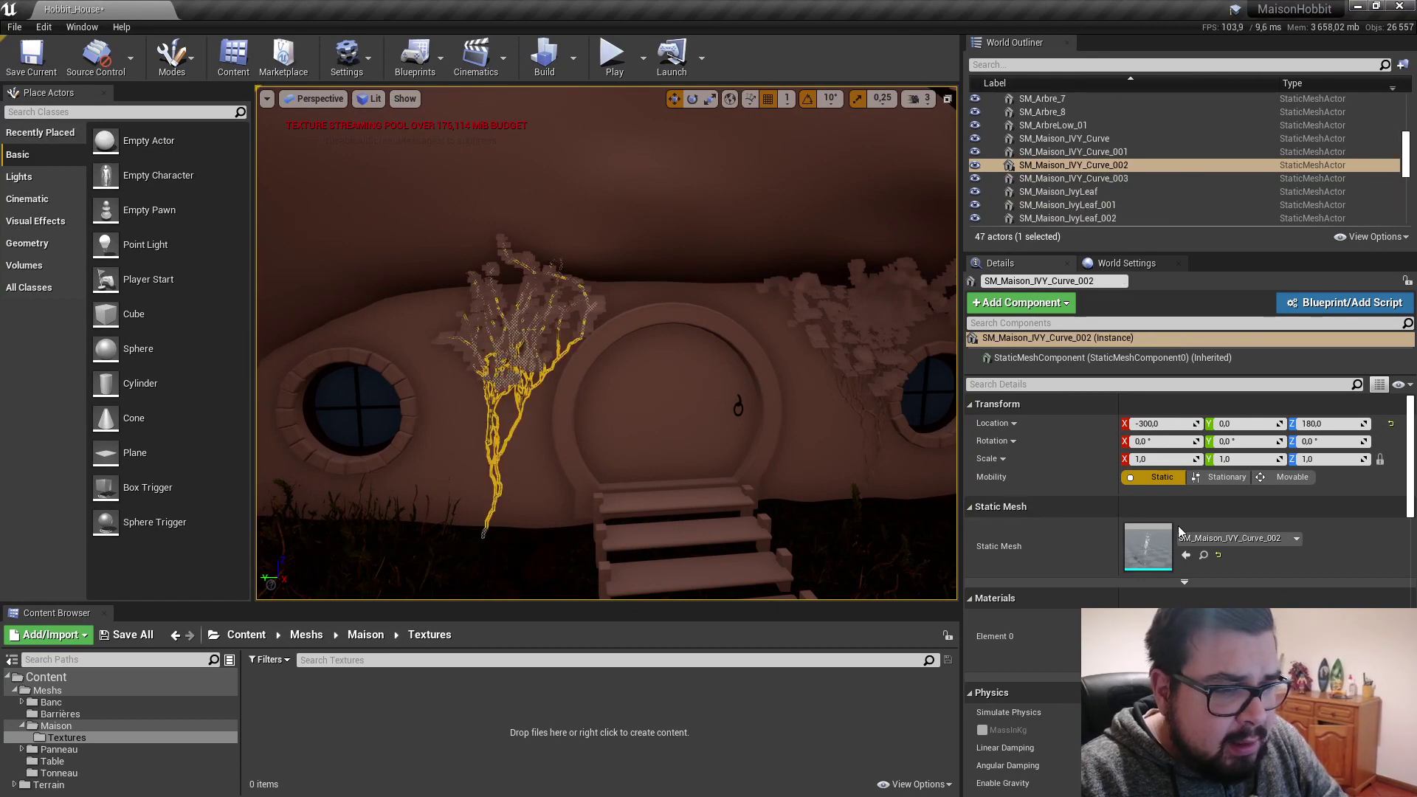
left_click(1263, 636)
type("tr")
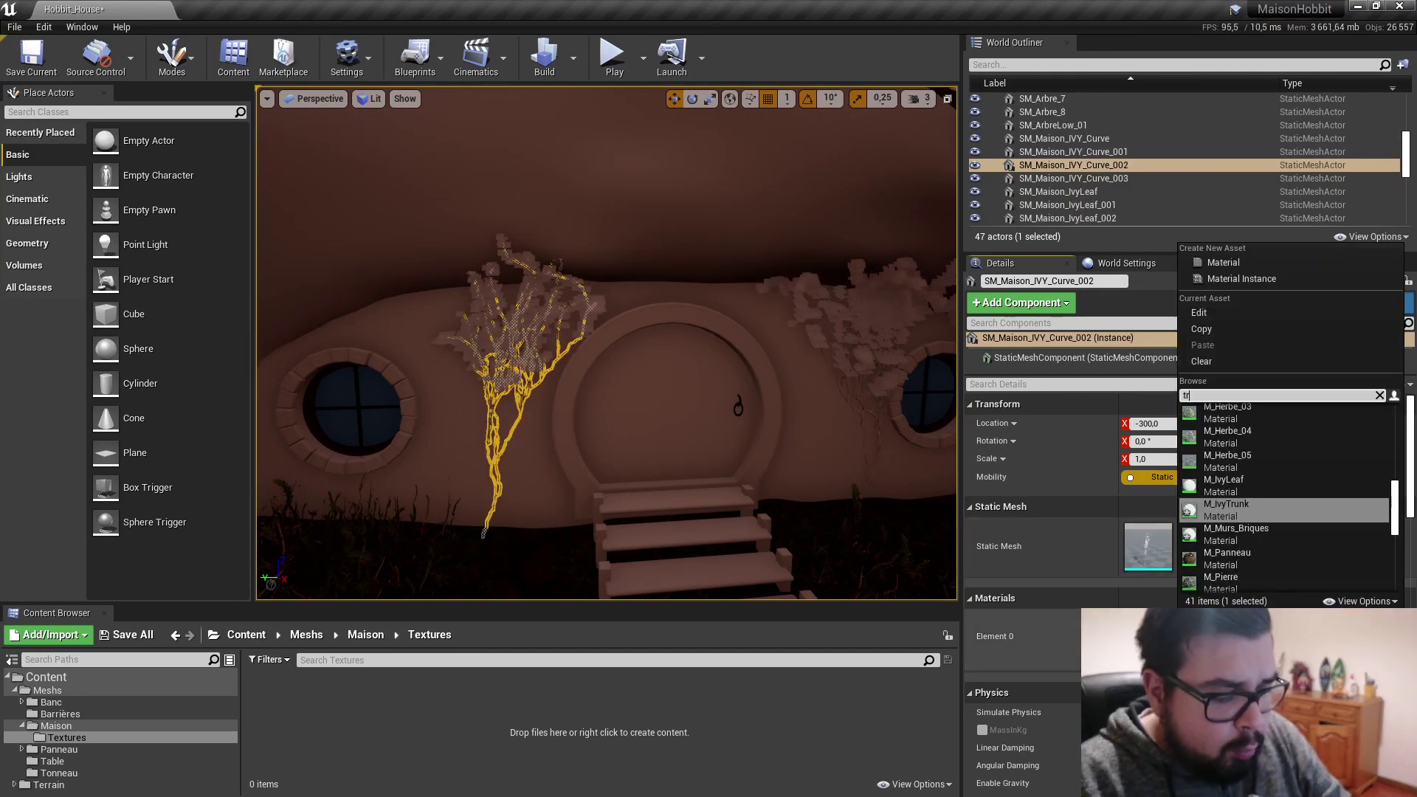
type("u")
left_click(1254, 410)
left_click(876, 448)
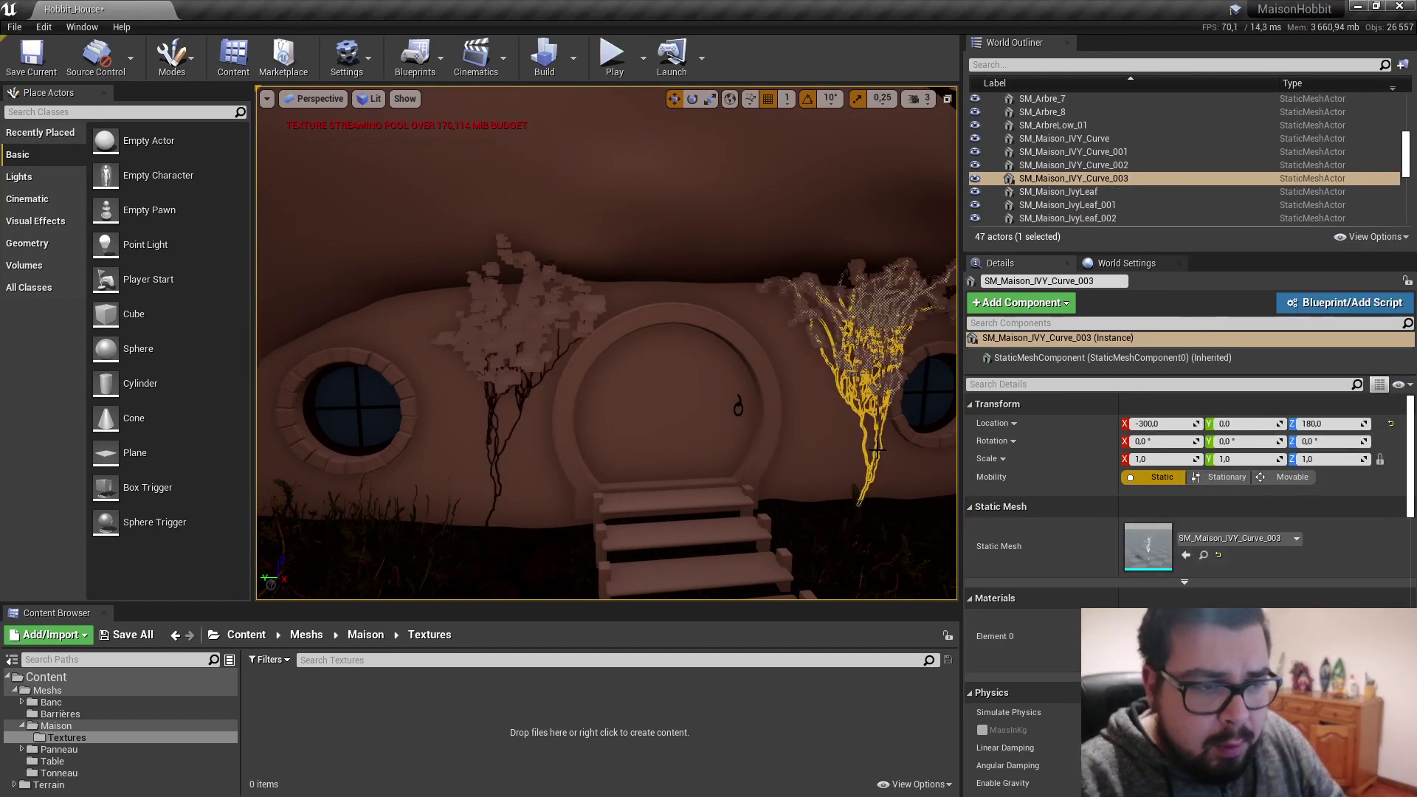
left_click(1240, 539)
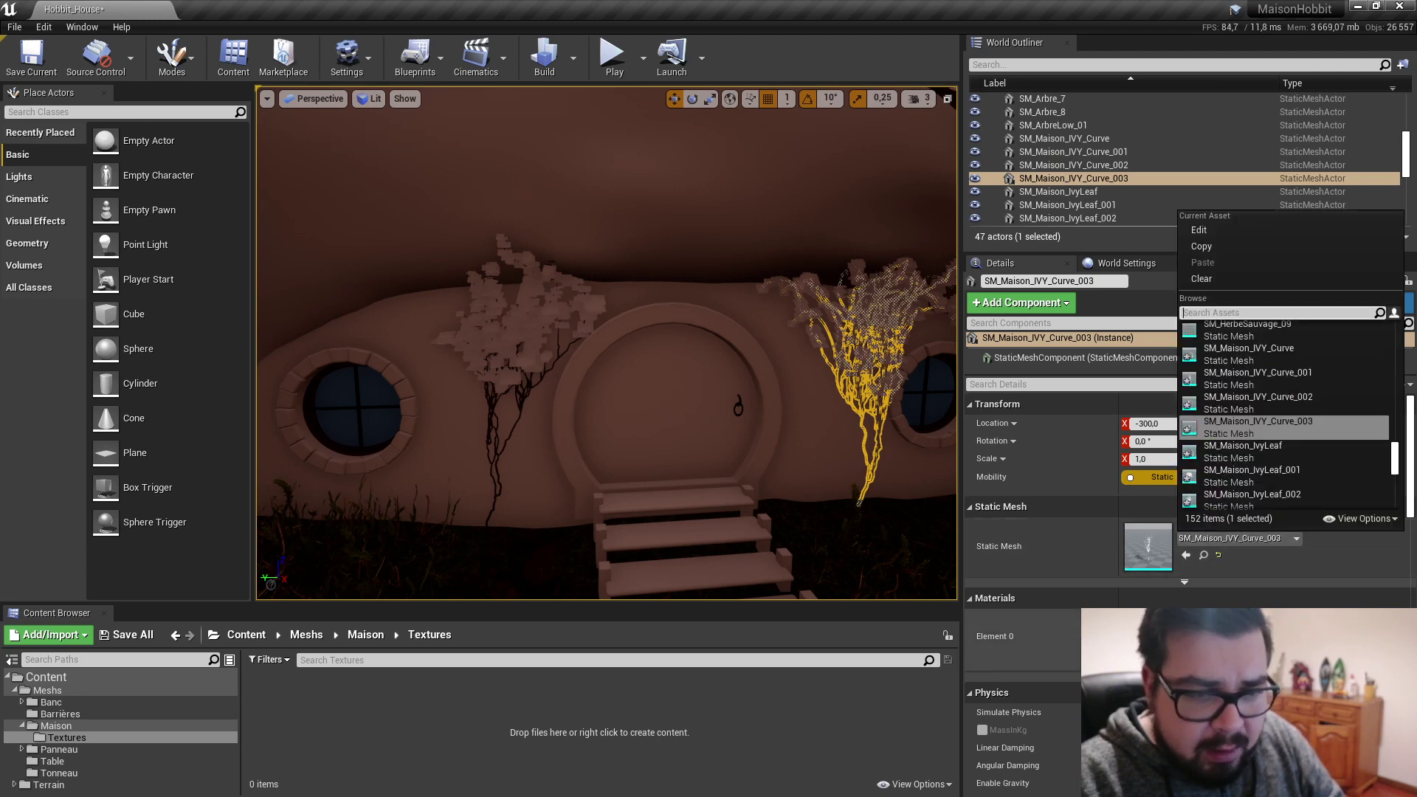
left_click(1264, 636)
left_click(1263, 636)
type("tr")
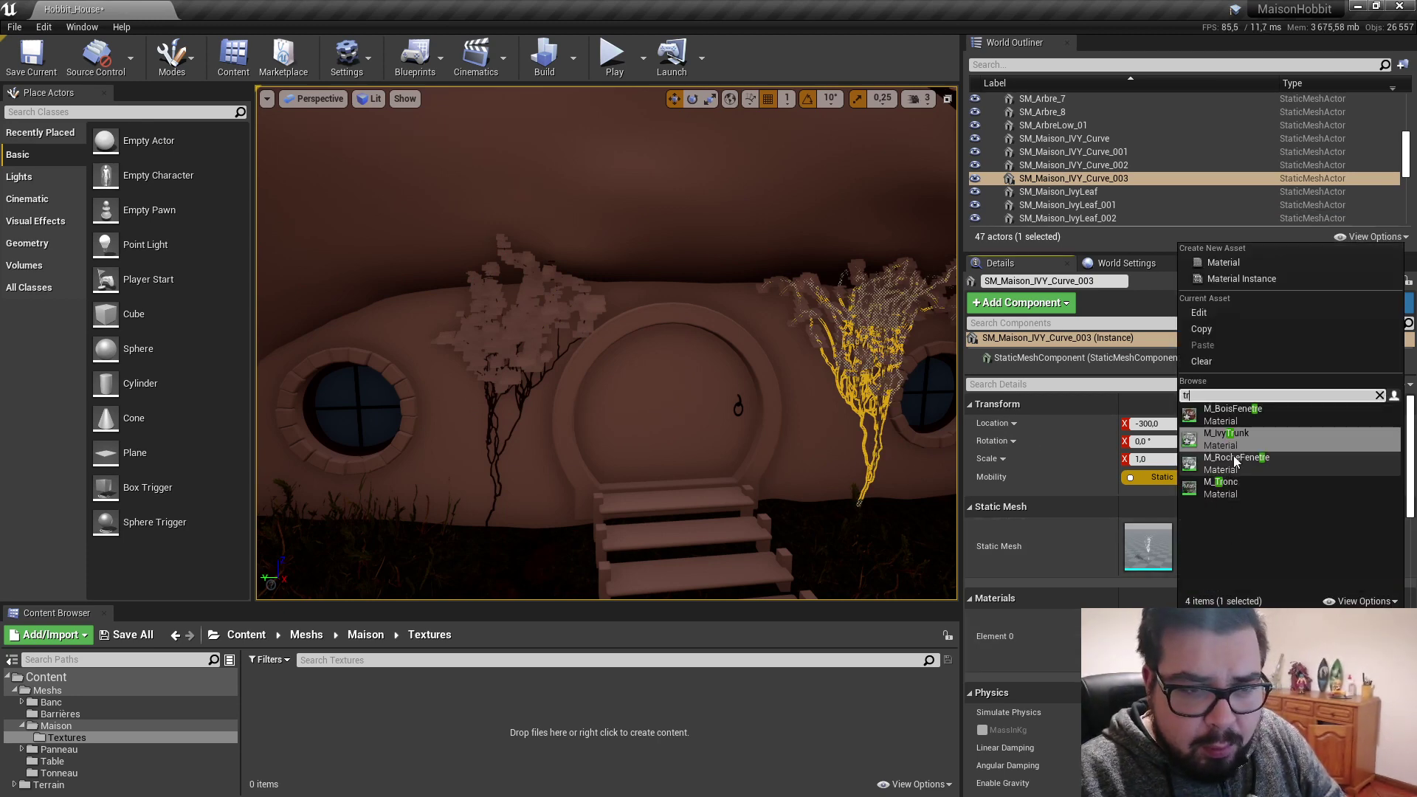
left_click(1221, 487)
key("f")
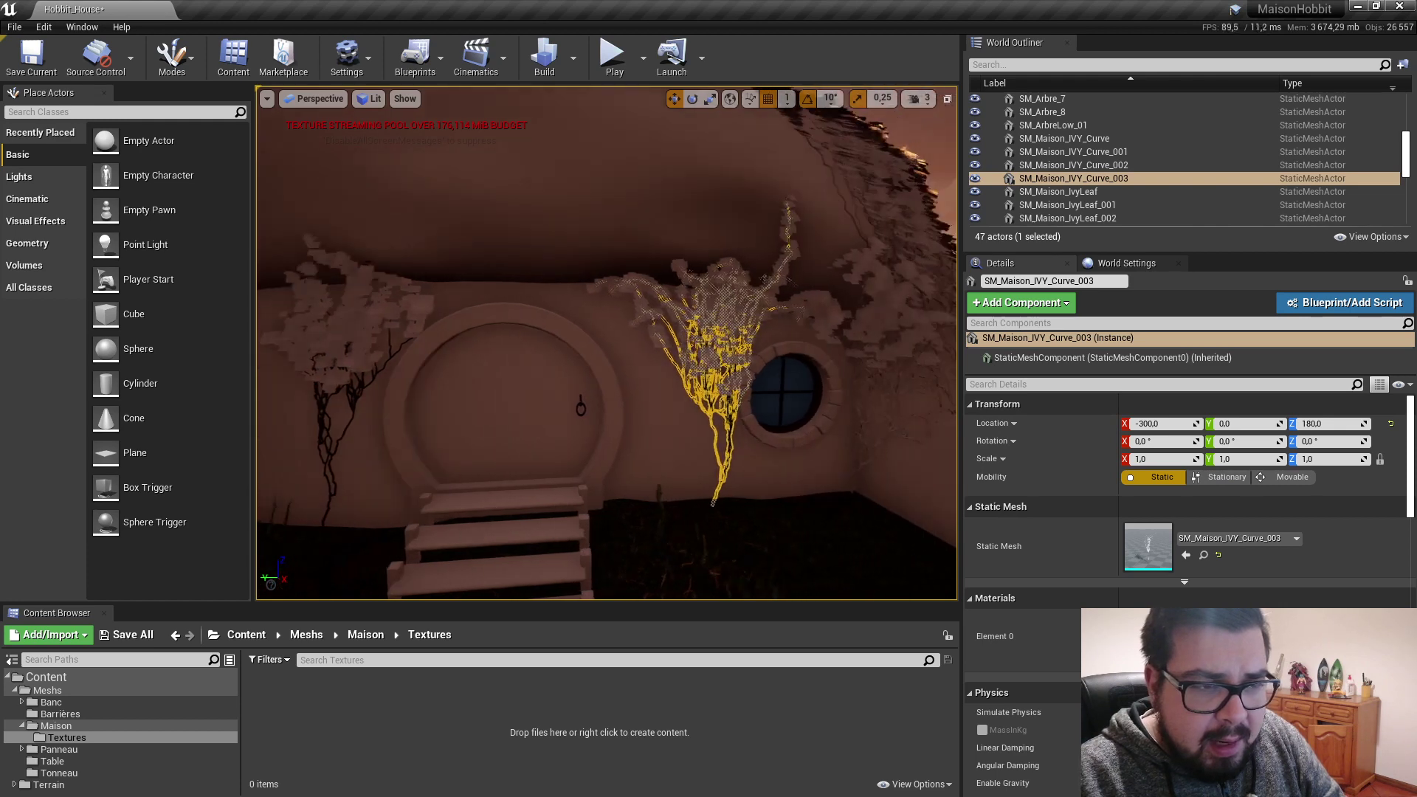
Step: Apply M_Tronc to the large ivy draped over the roof
left_click(774, 426)
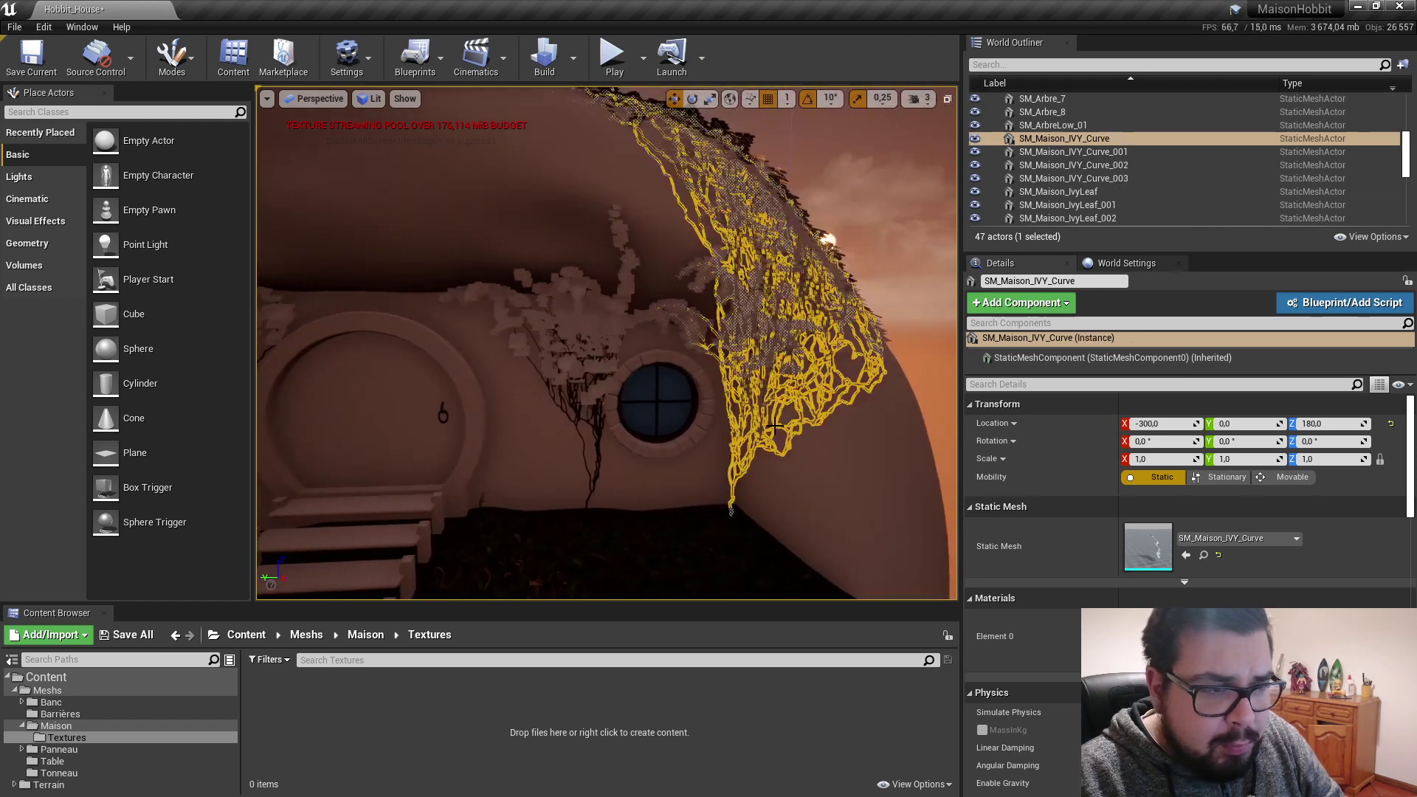
left_click(1219, 534)
type("on")
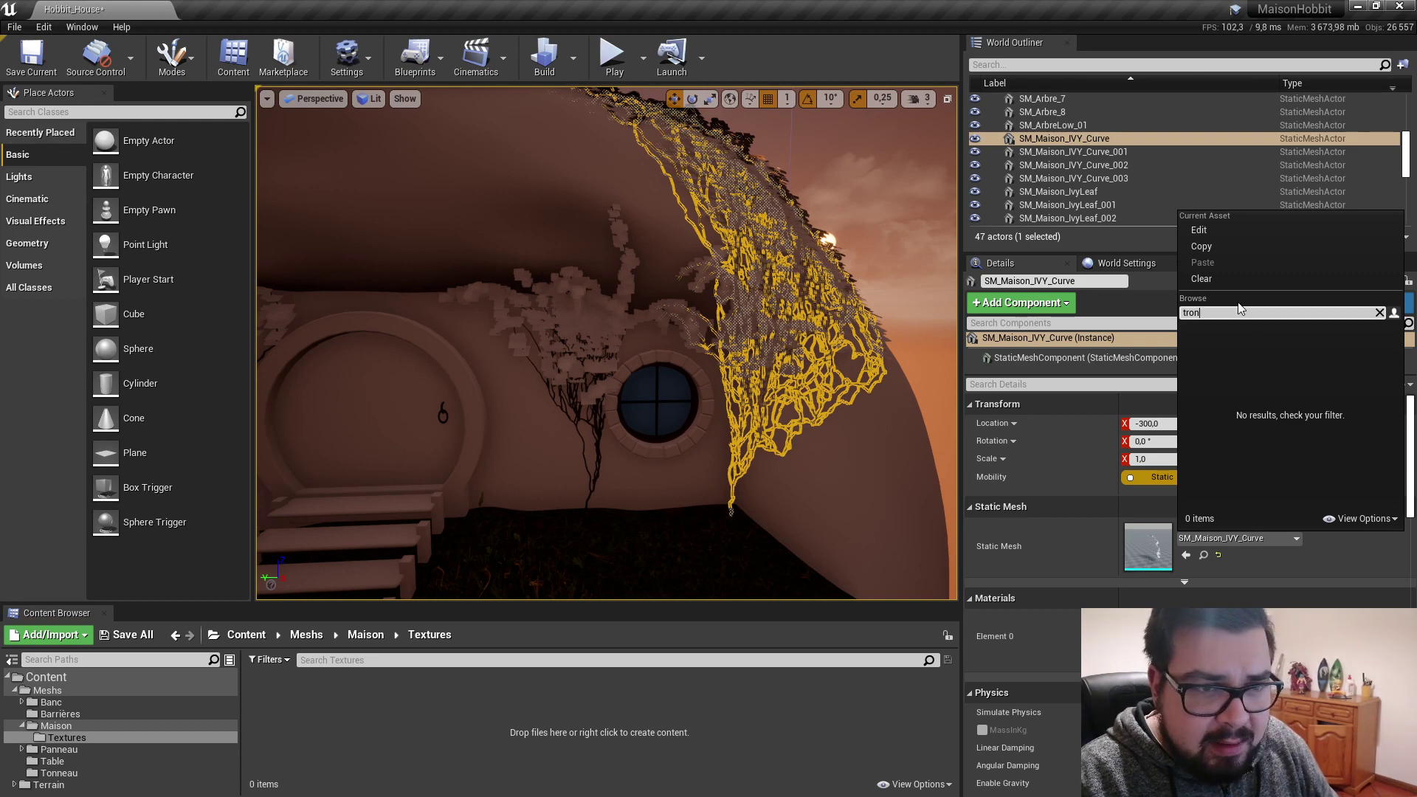
key("BackSpace")
key("BackSpace")
key("BackSpace")
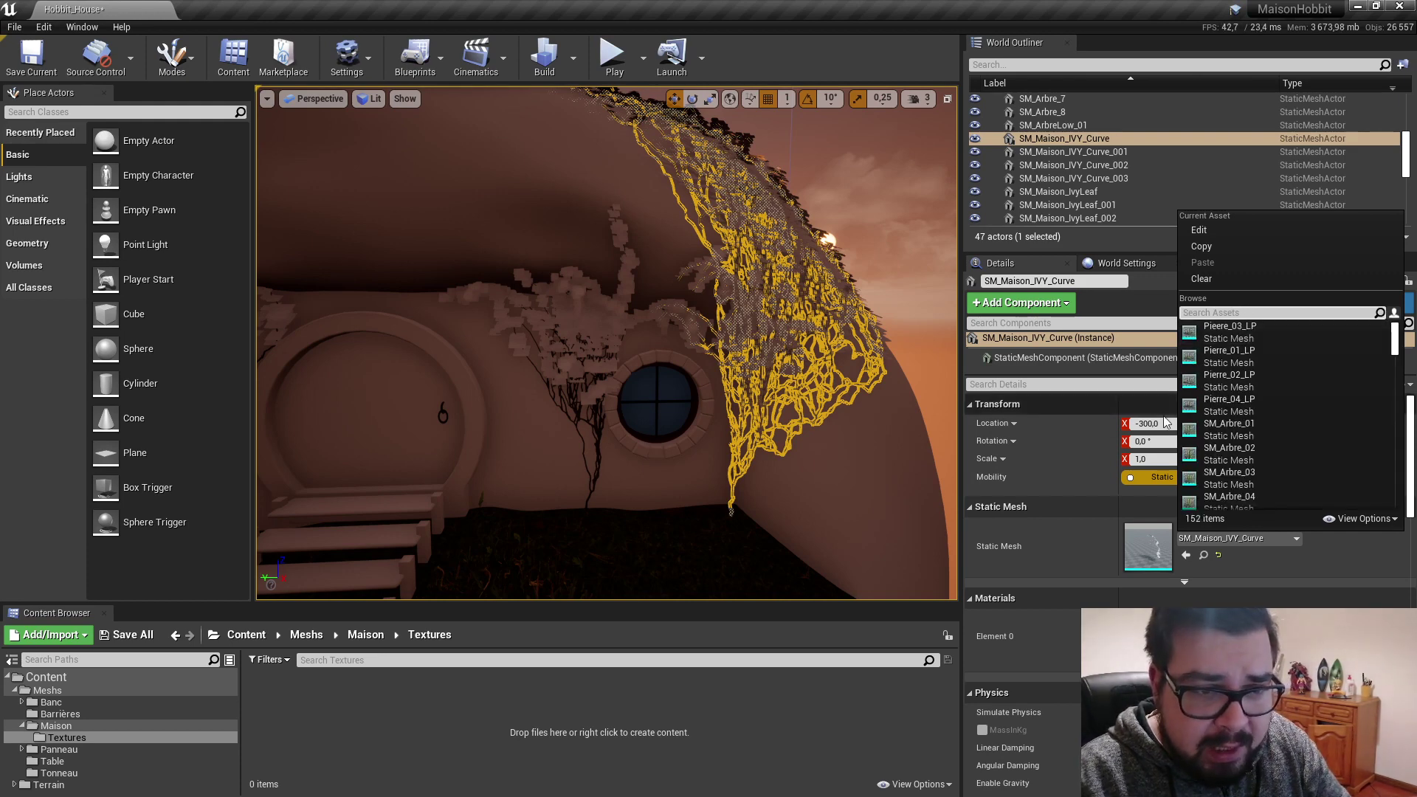
left_click(1240, 633)
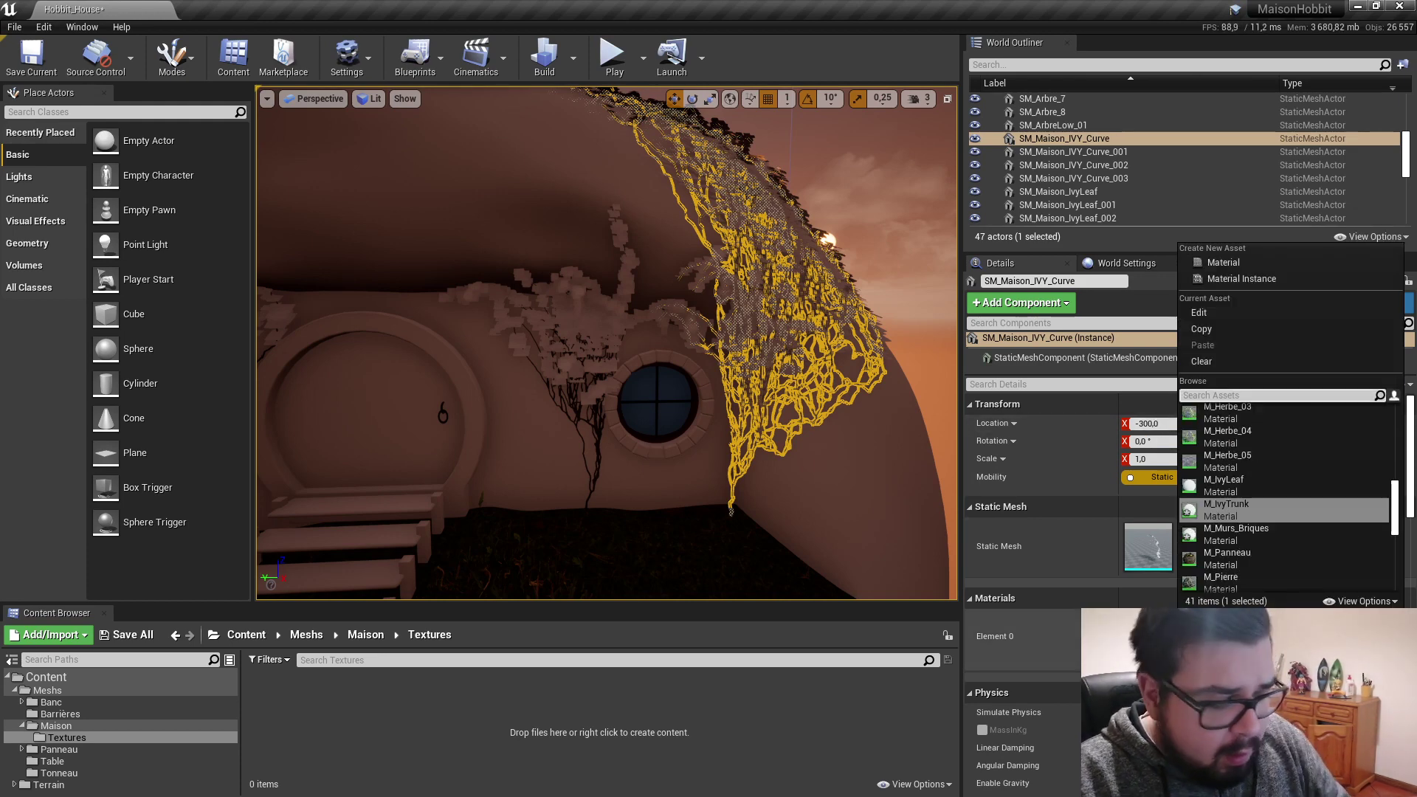
type("tronc")
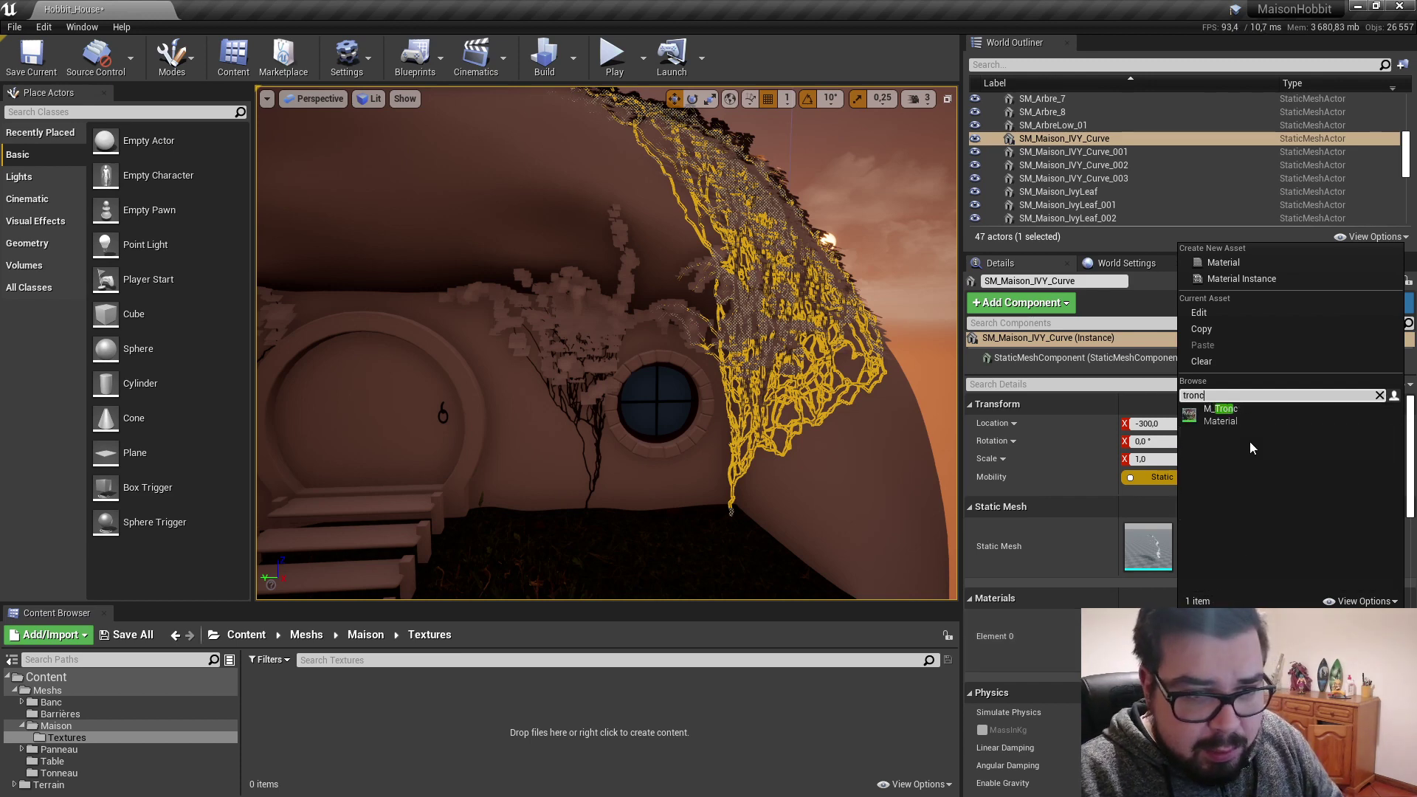
left_click(1225, 416)
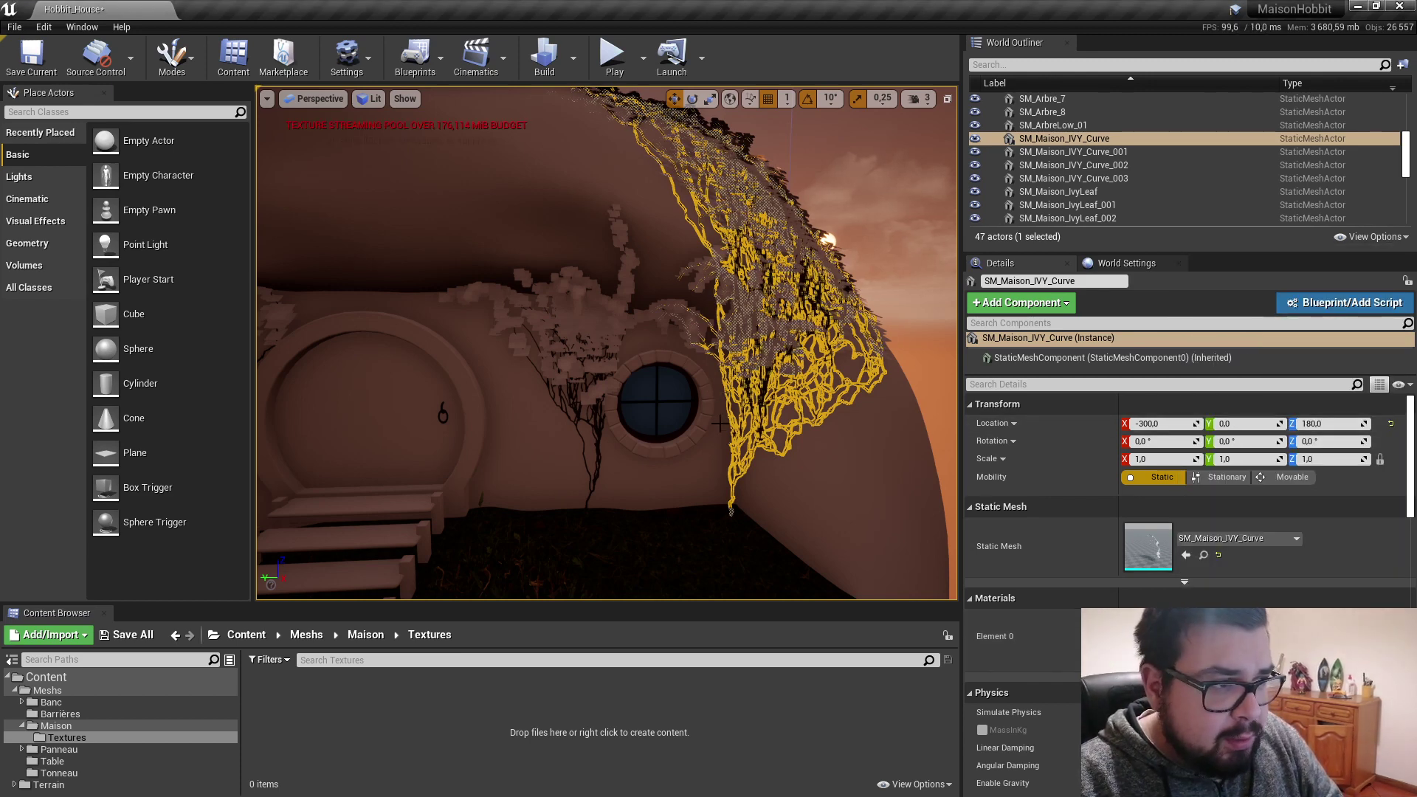
right_click_drag(719, 455, 664, 443)
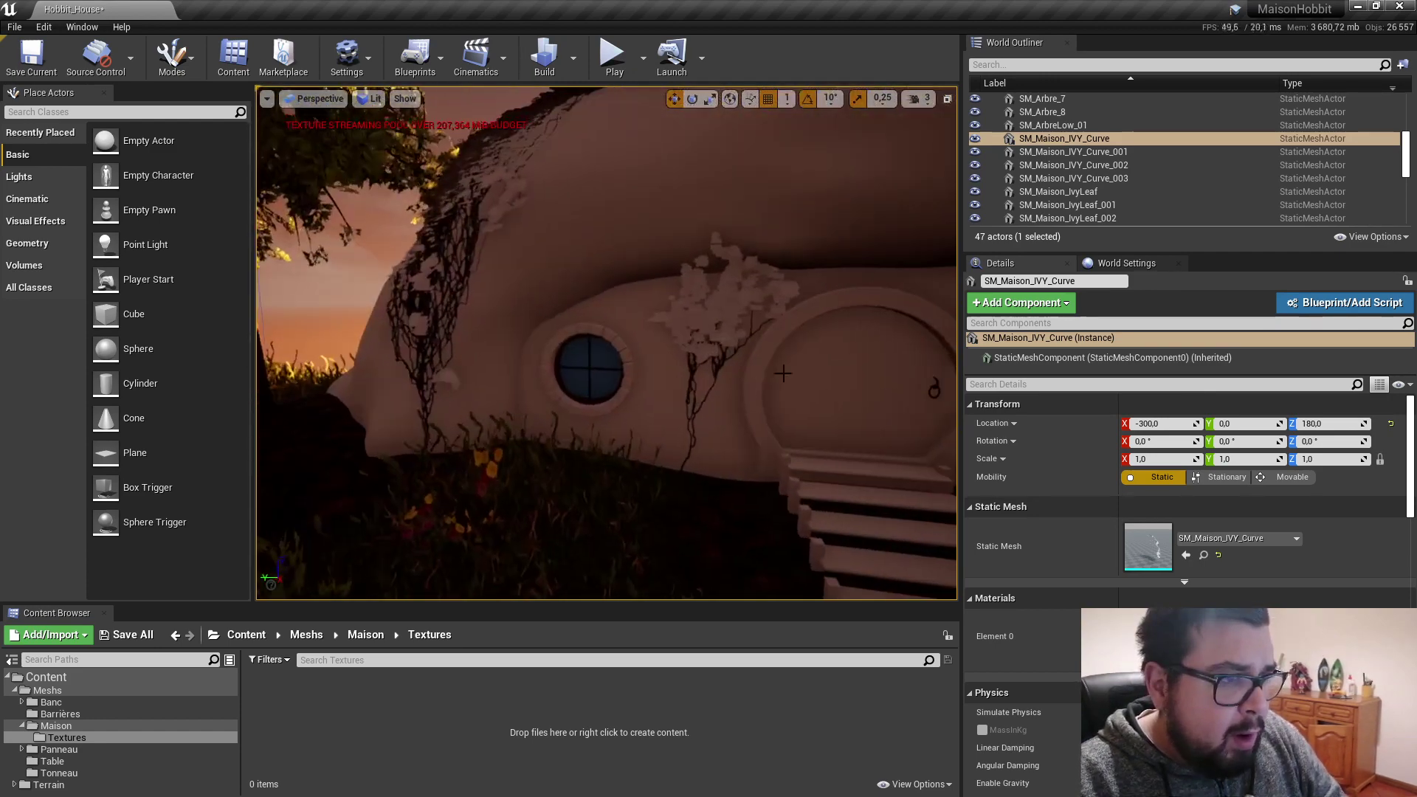
Step: Start an import into Meshs/Maison/Textures and browse to Textures Externes > Fooliage > Lière
left_click(46, 636)
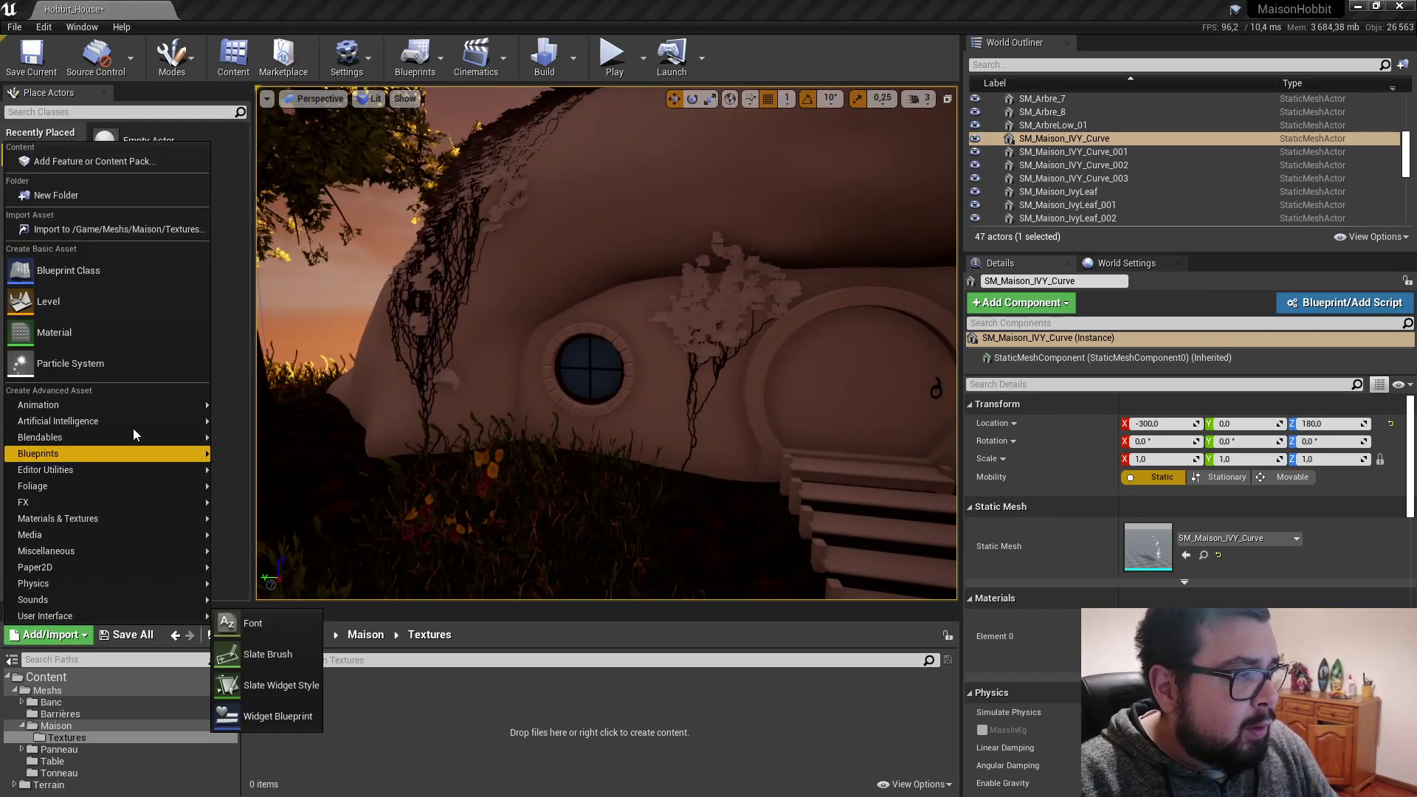
left_click(97, 230)
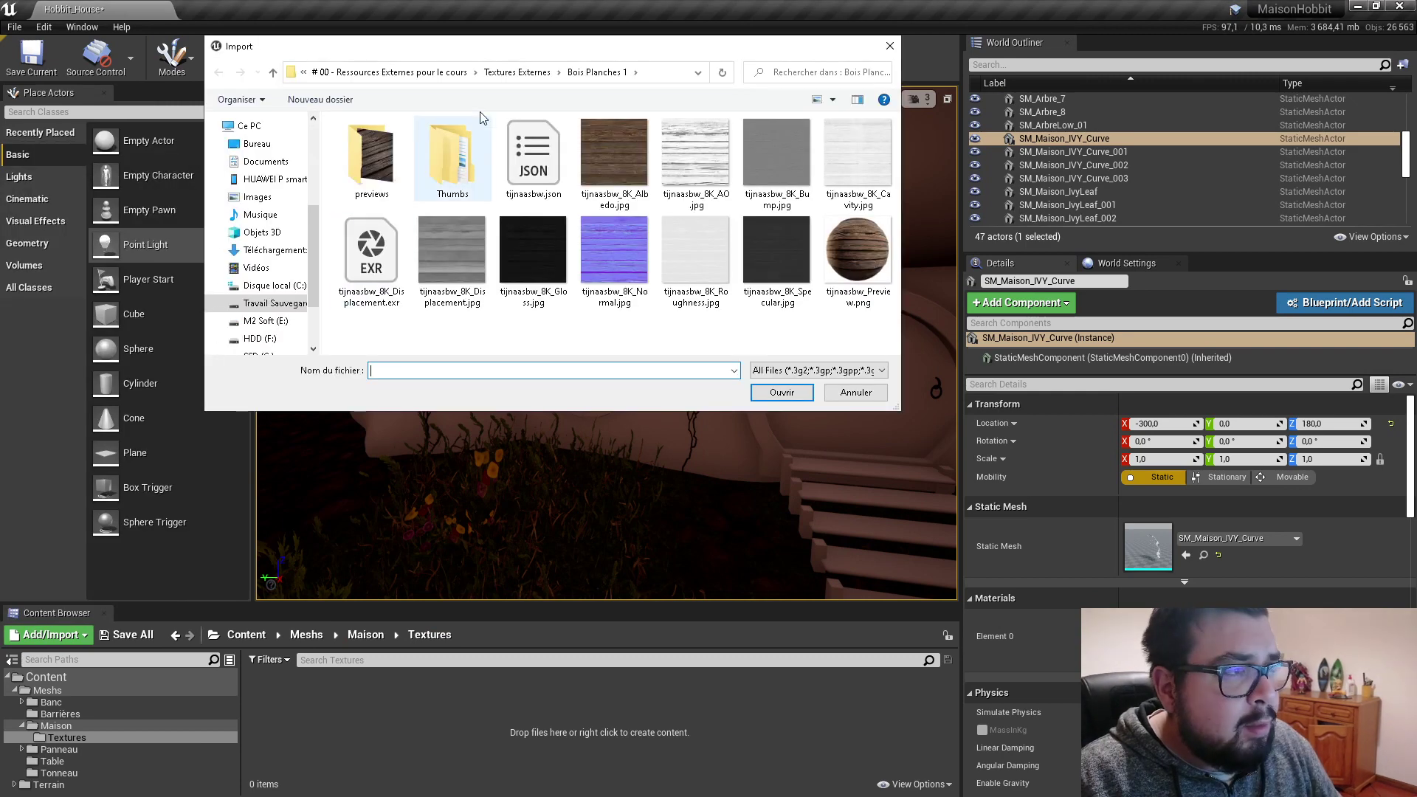
left_click(516, 71)
double_click(367, 189)
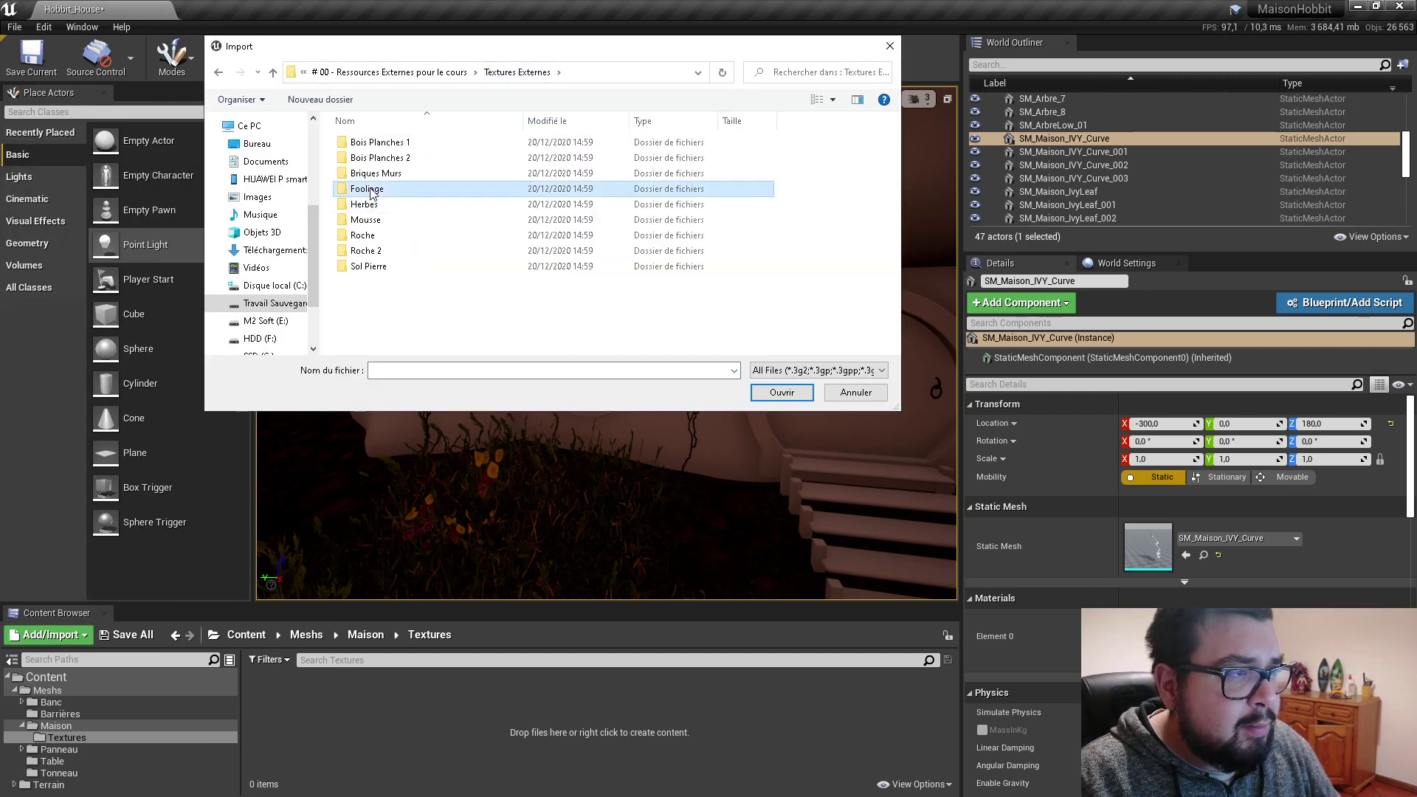
scroll(463, 296, "down", 3)
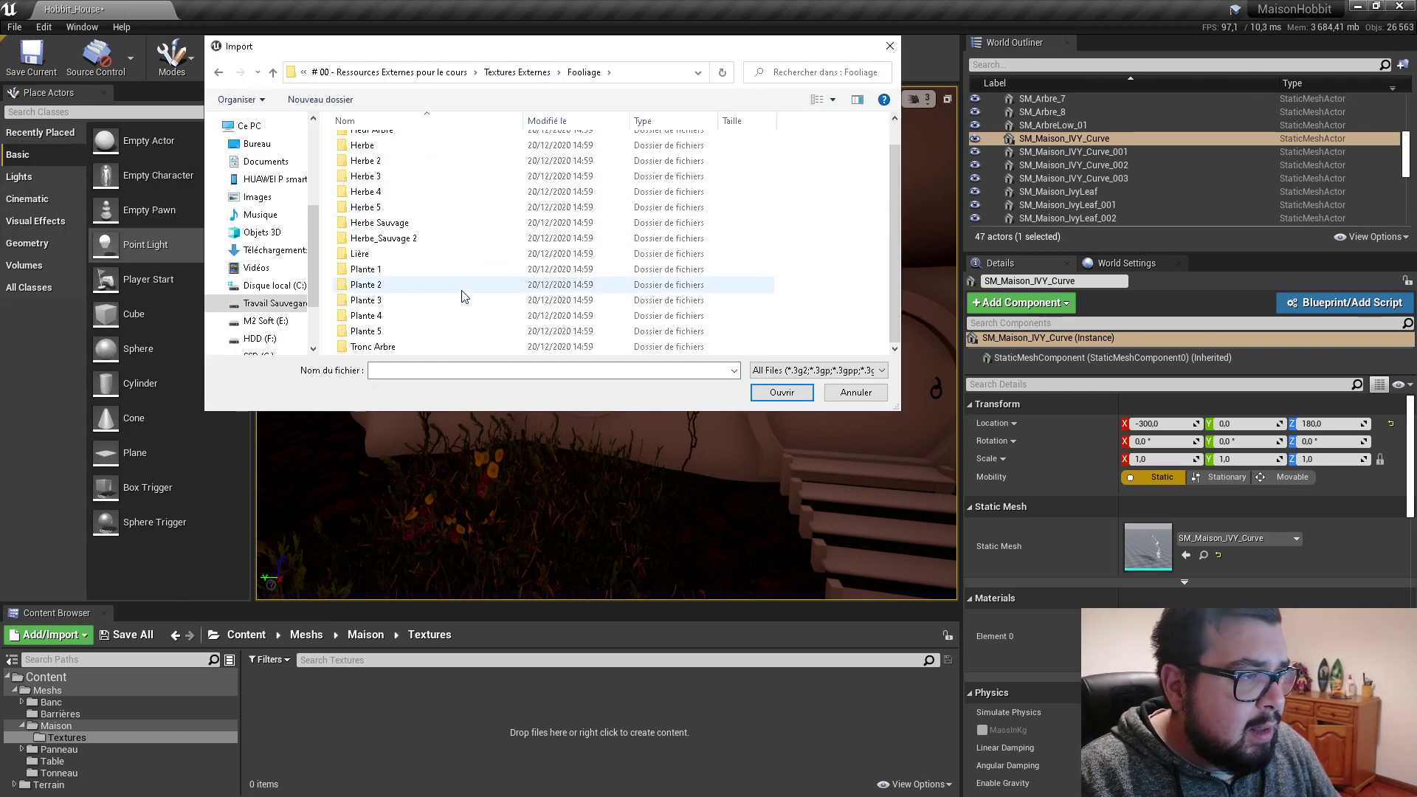
double_click(384, 253)
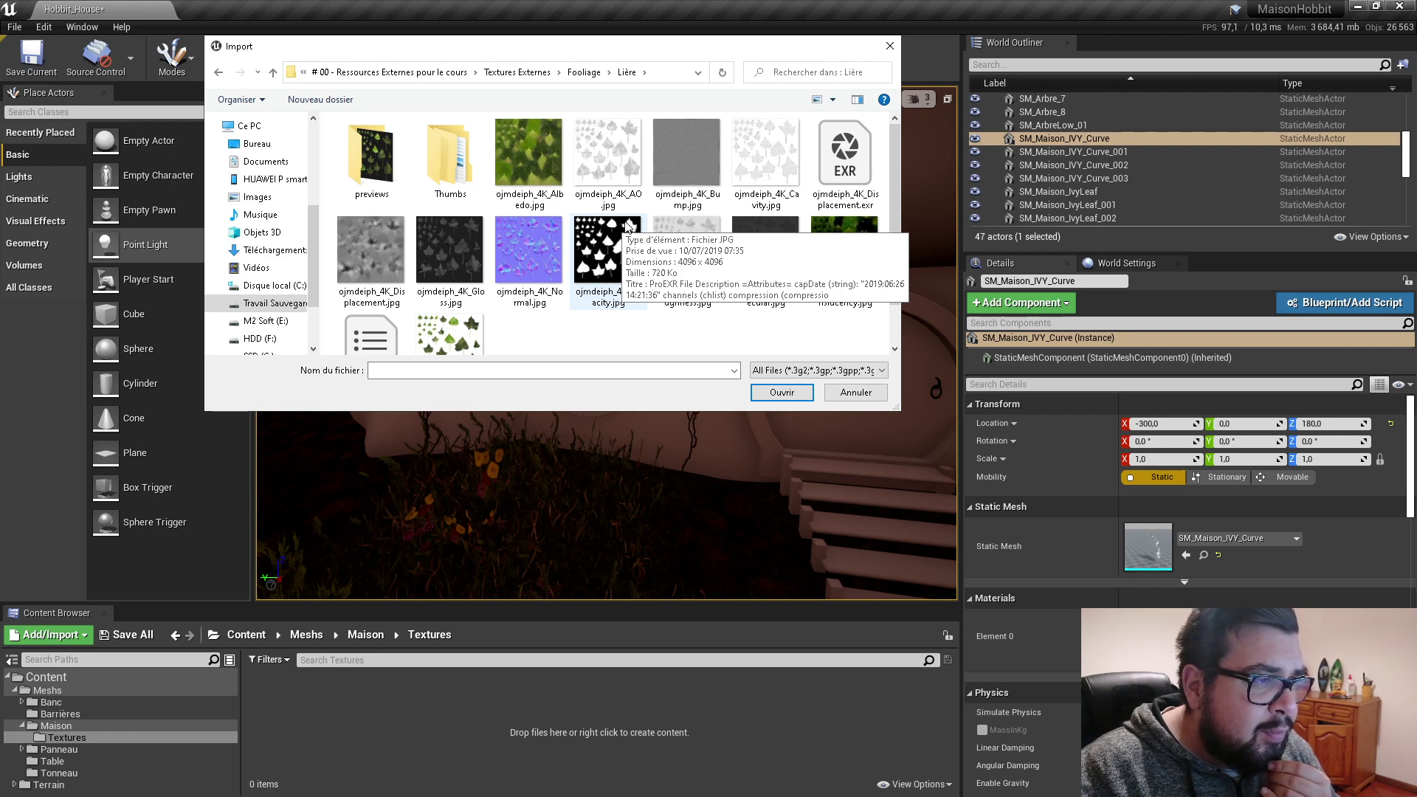
Step: Look through the Lière ivy files, then go back up to the La Maison De Hobbit folder
scroll(628, 225, "down", 1)
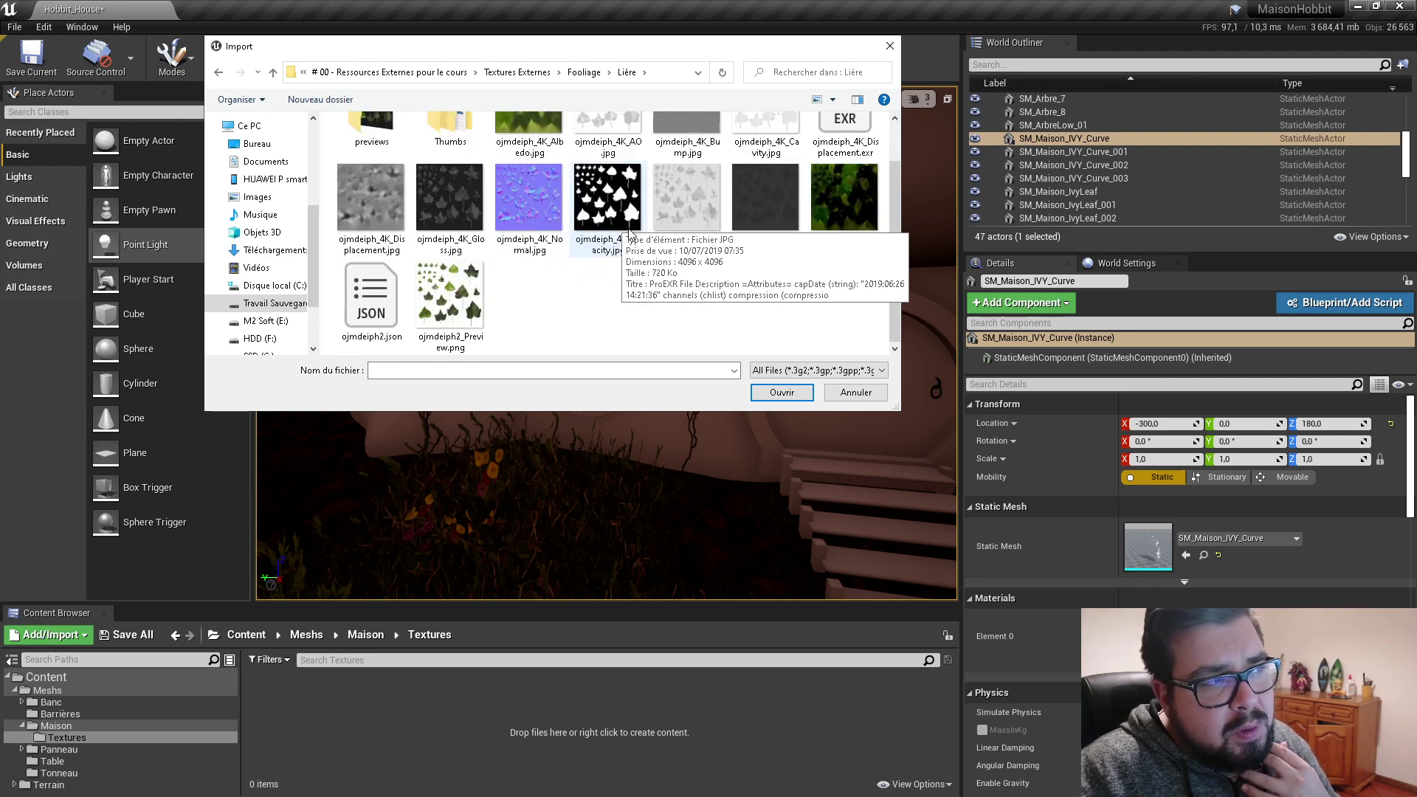
scroll(630, 231, "up", 1)
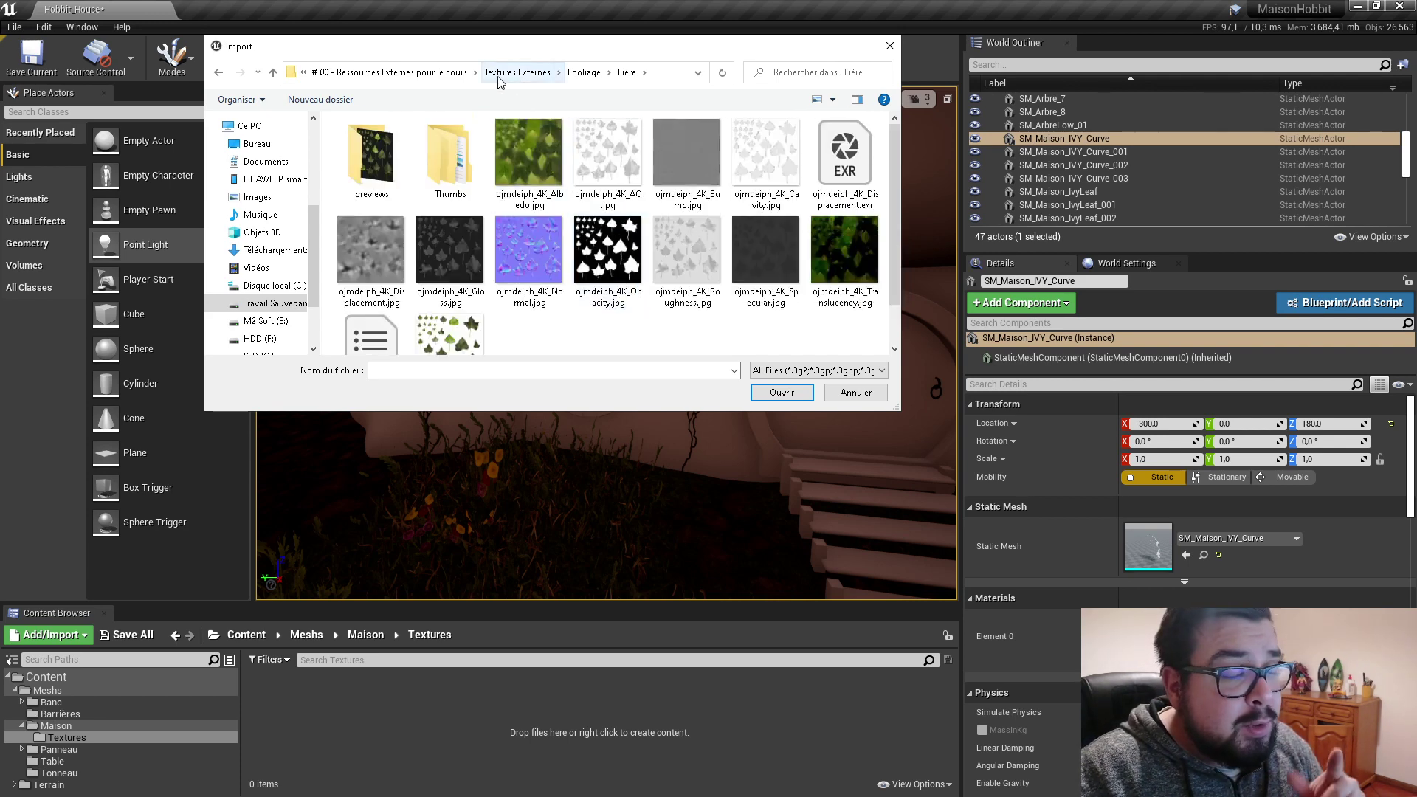
left_click(447, 73)
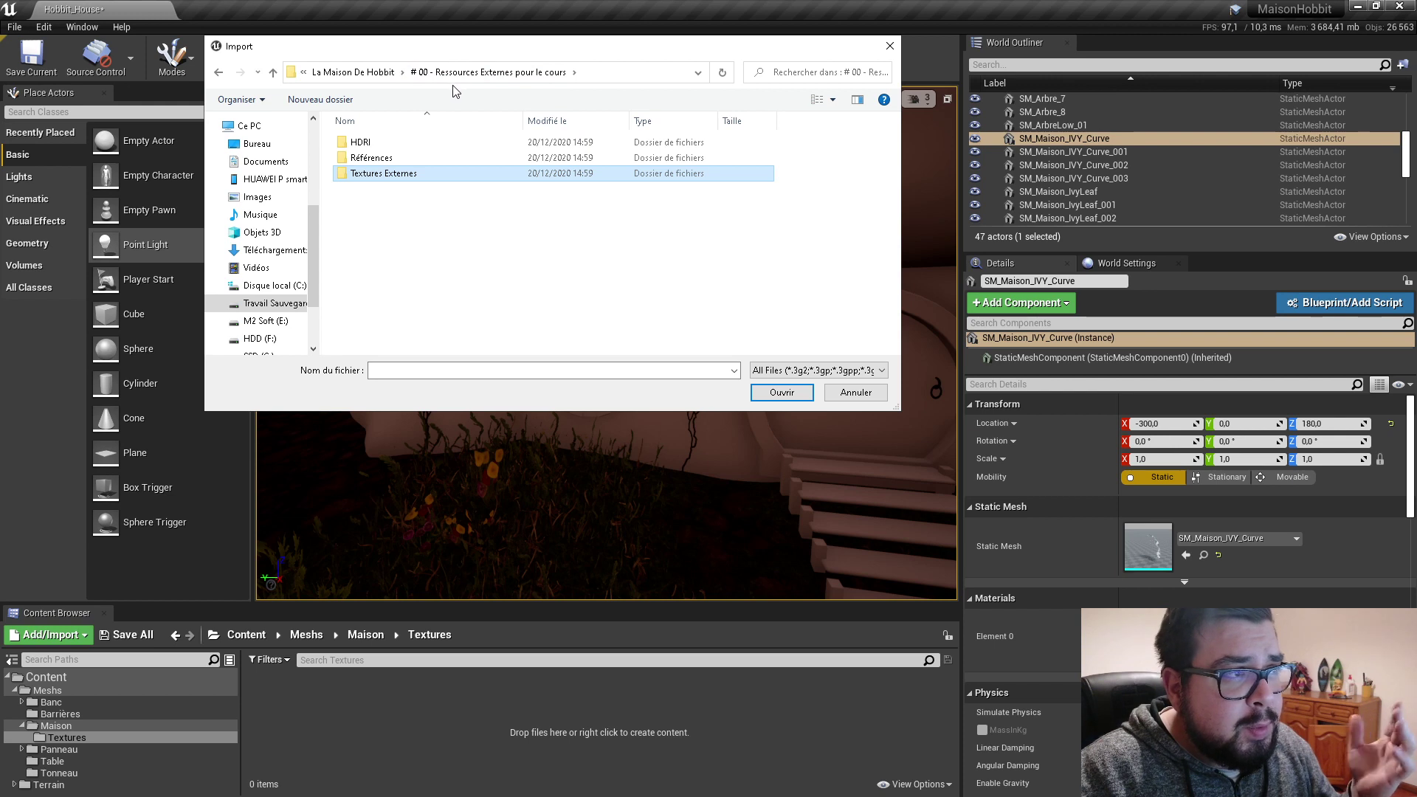
left_click(375, 71)
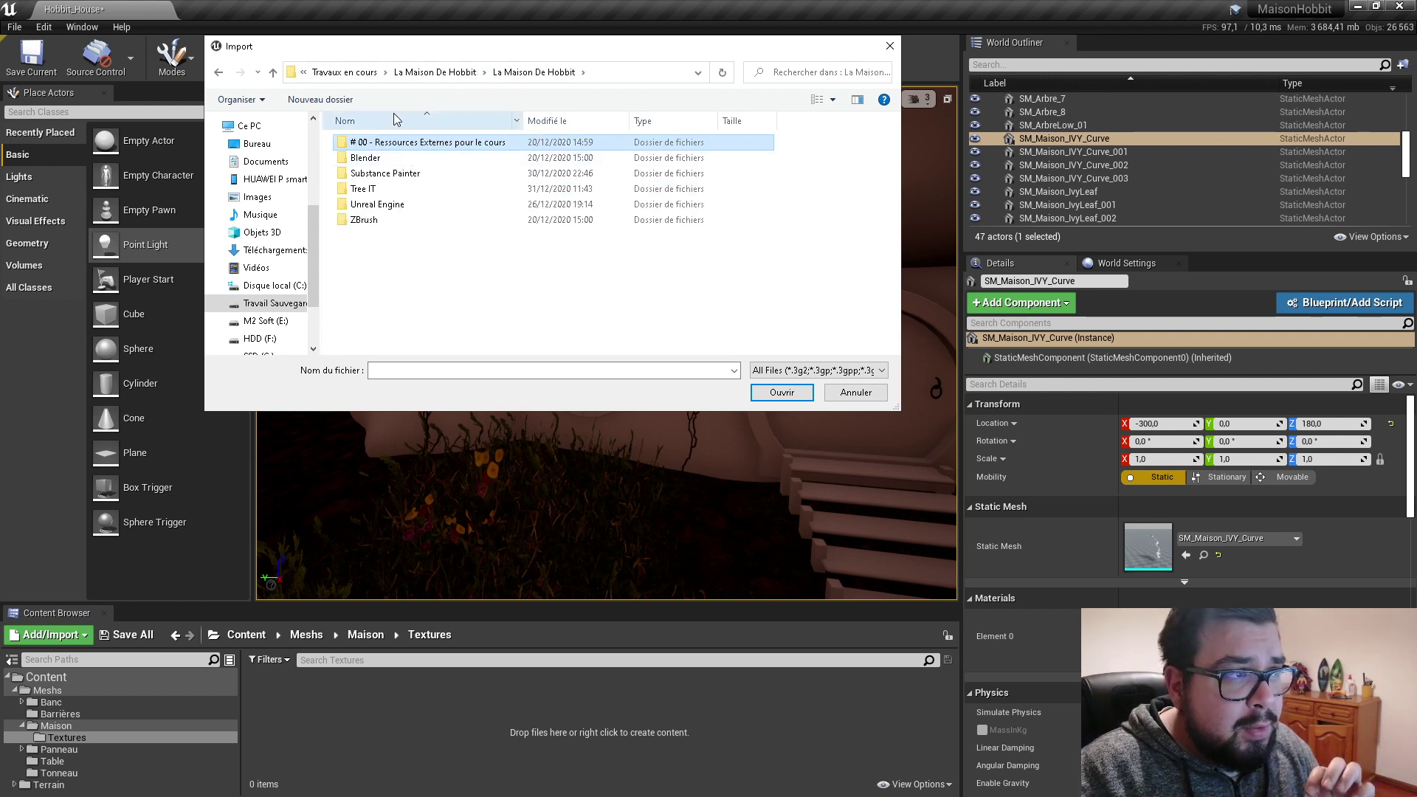
Step: Browse to the D: drive's Stock Global > Textures > Feuilles leaf folder
left_click(363, 72)
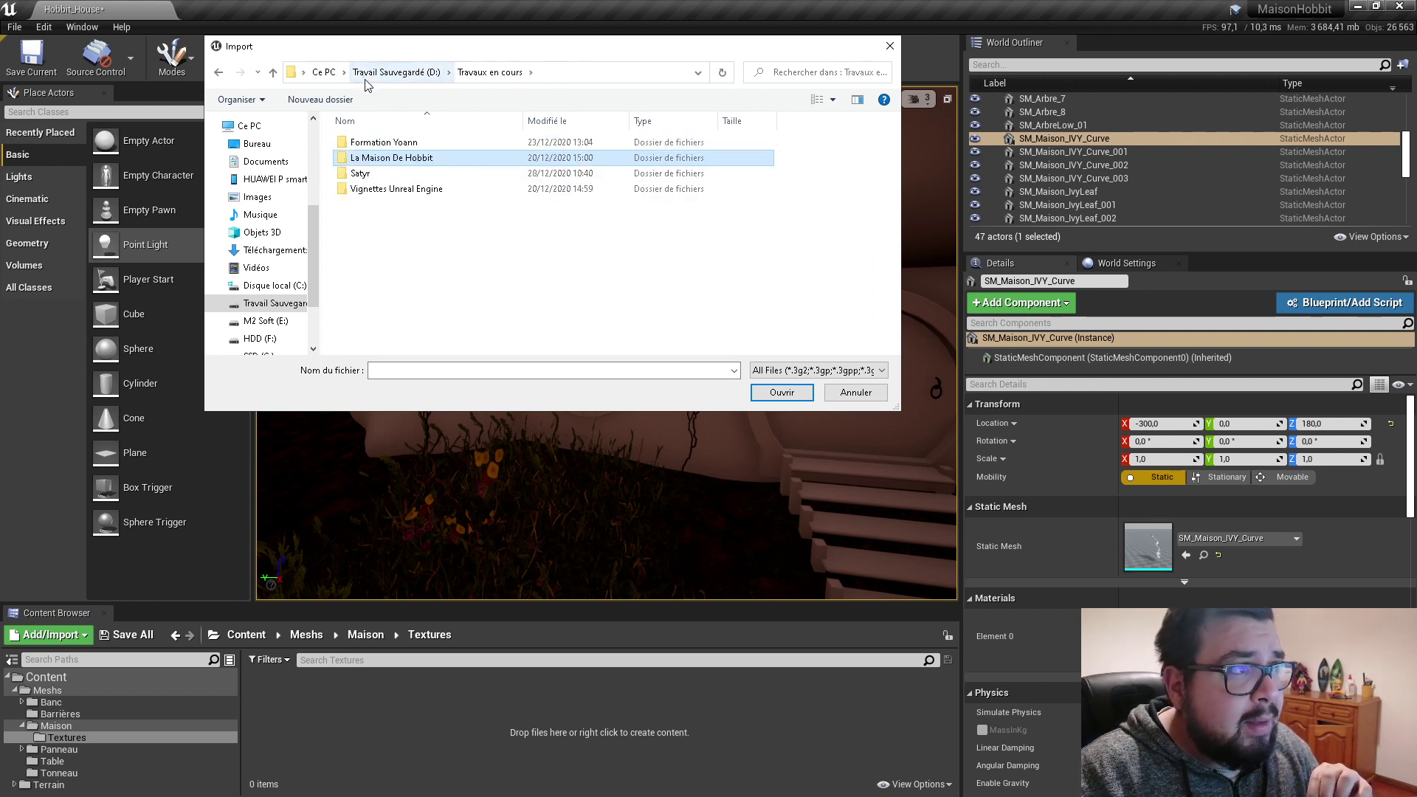
left_click(286, 303)
double_click(402, 298)
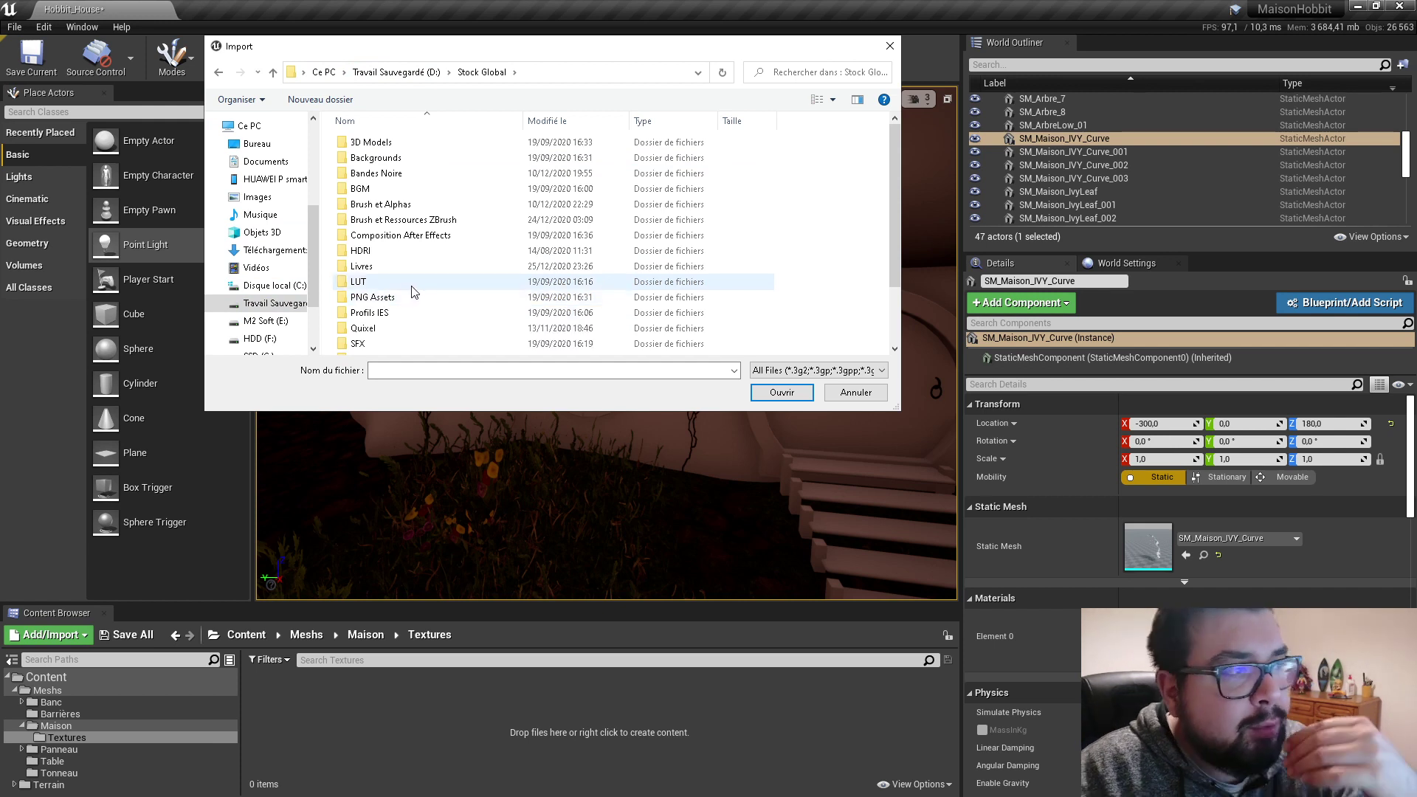
scroll(399, 324, "down", 2)
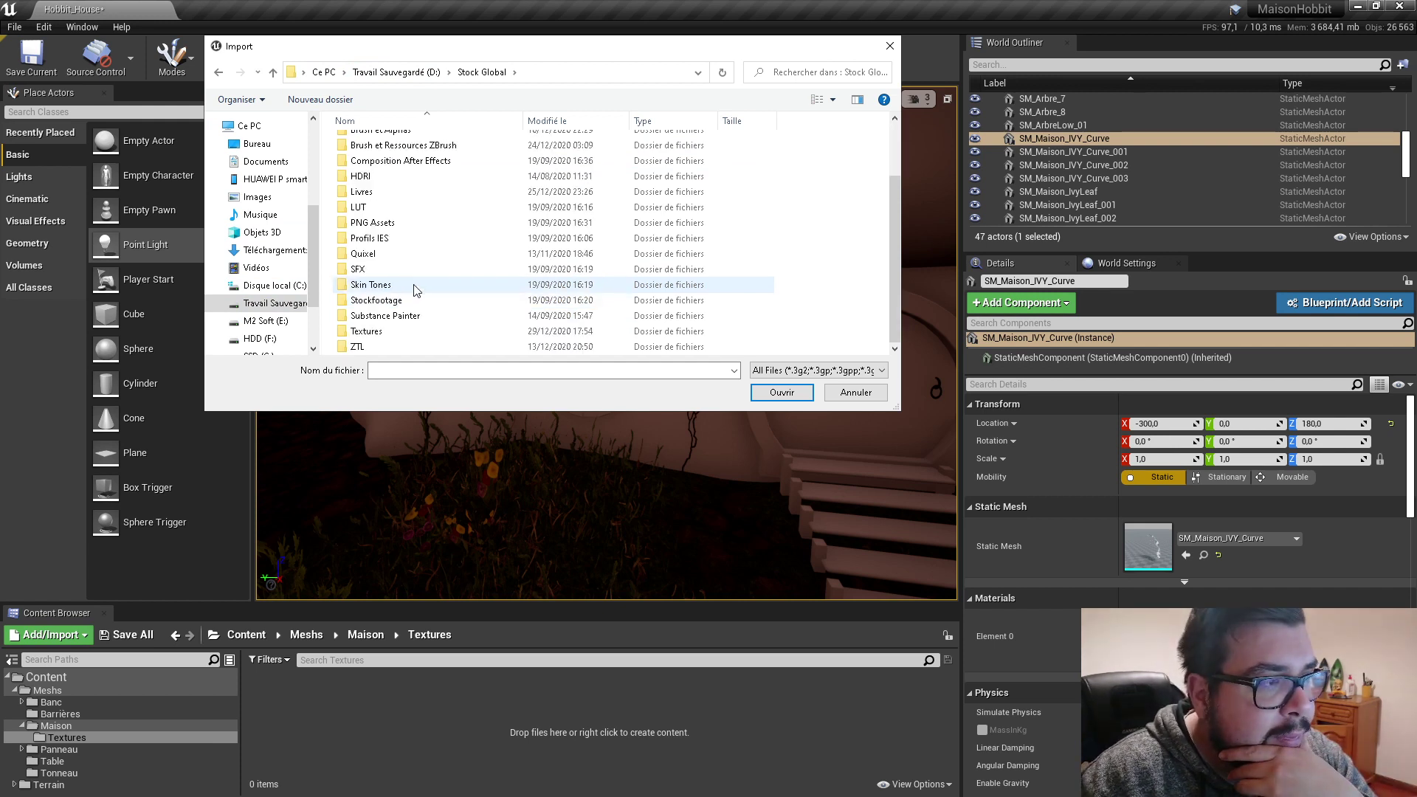
double_click(391, 331)
scroll(402, 273, "down", 2)
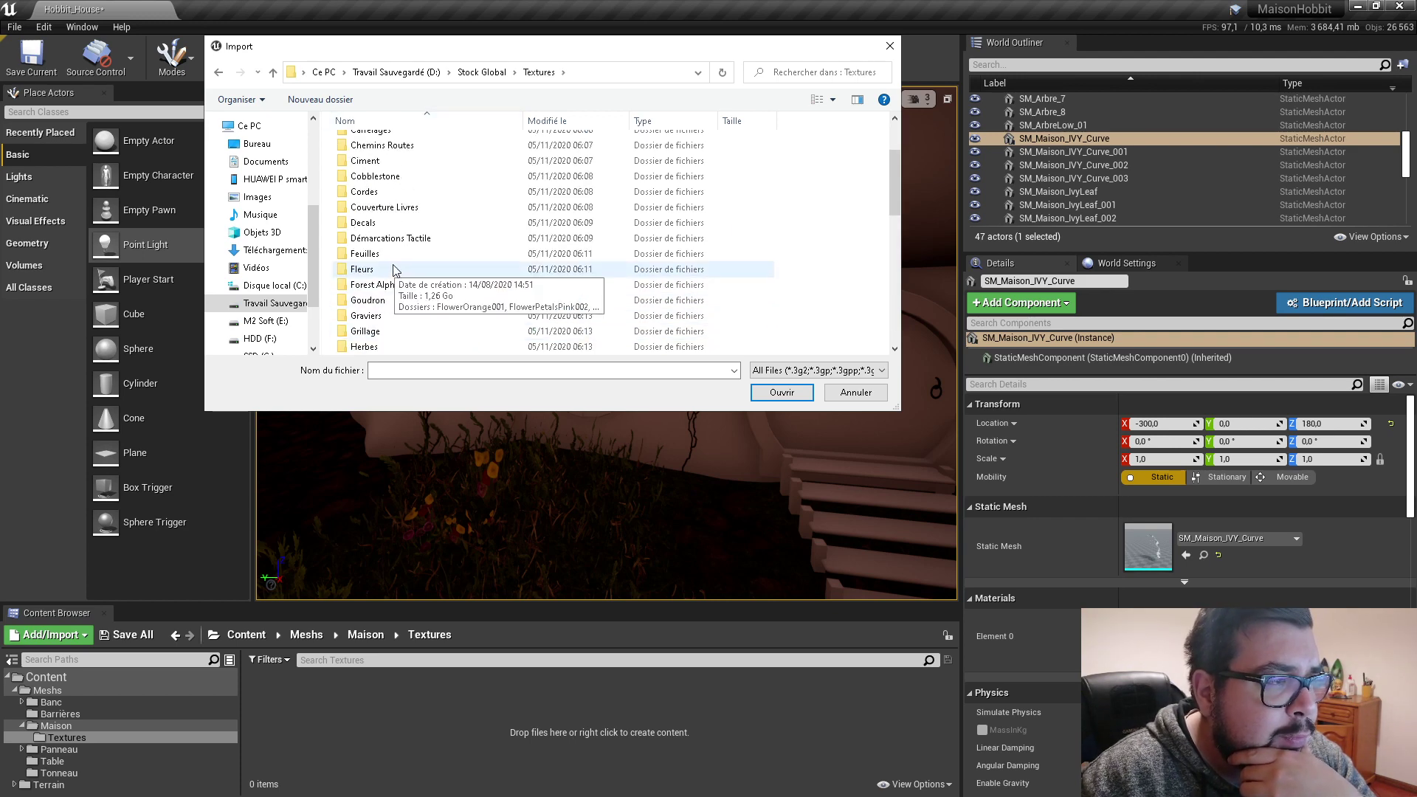
double_click(369, 254)
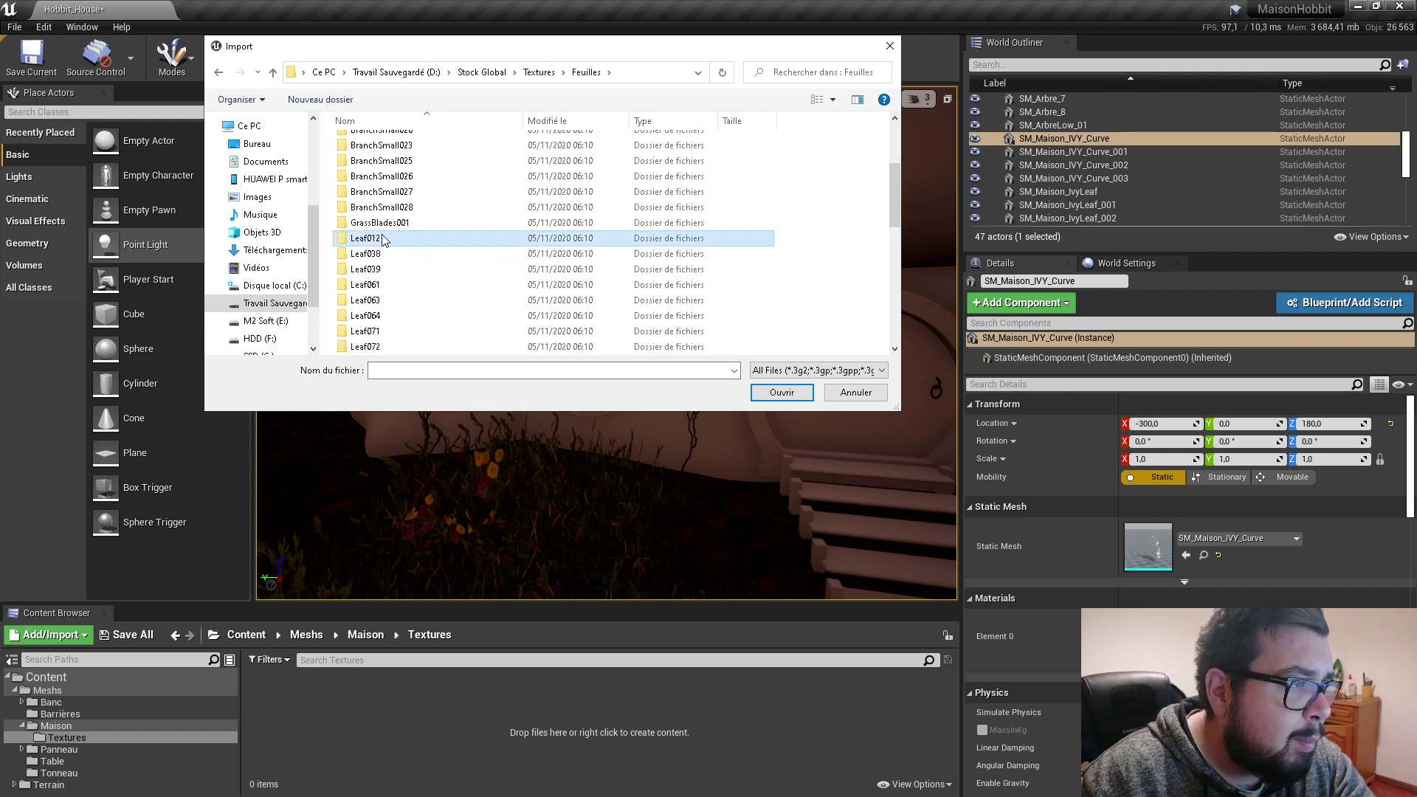
Step: Check Leaf012's REGULAR 1K folder, then switch to Leaf071's REGULAR 1K folder instead
double_click(392, 238)
double_click(398, 142)
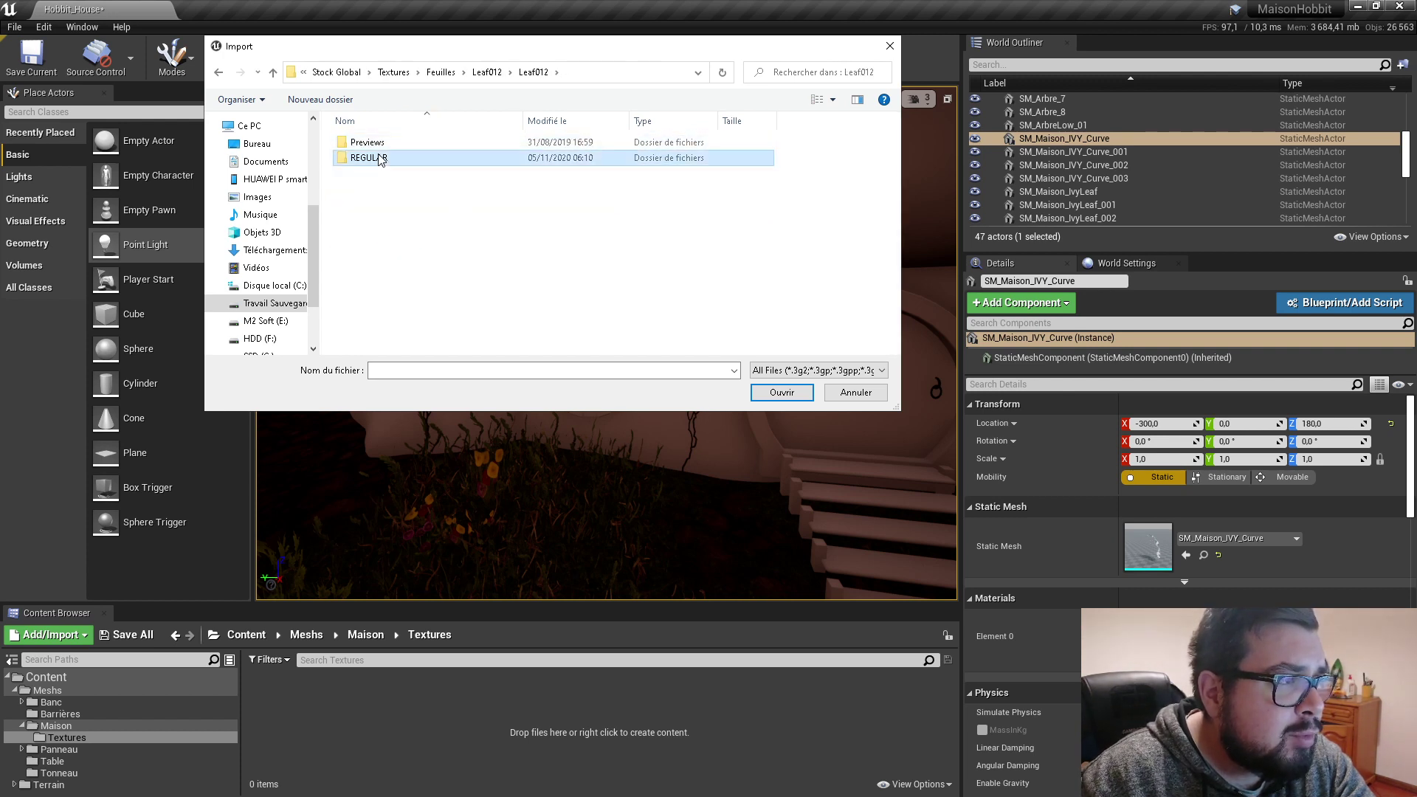
double_click(369, 157)
double_click(363, 140)
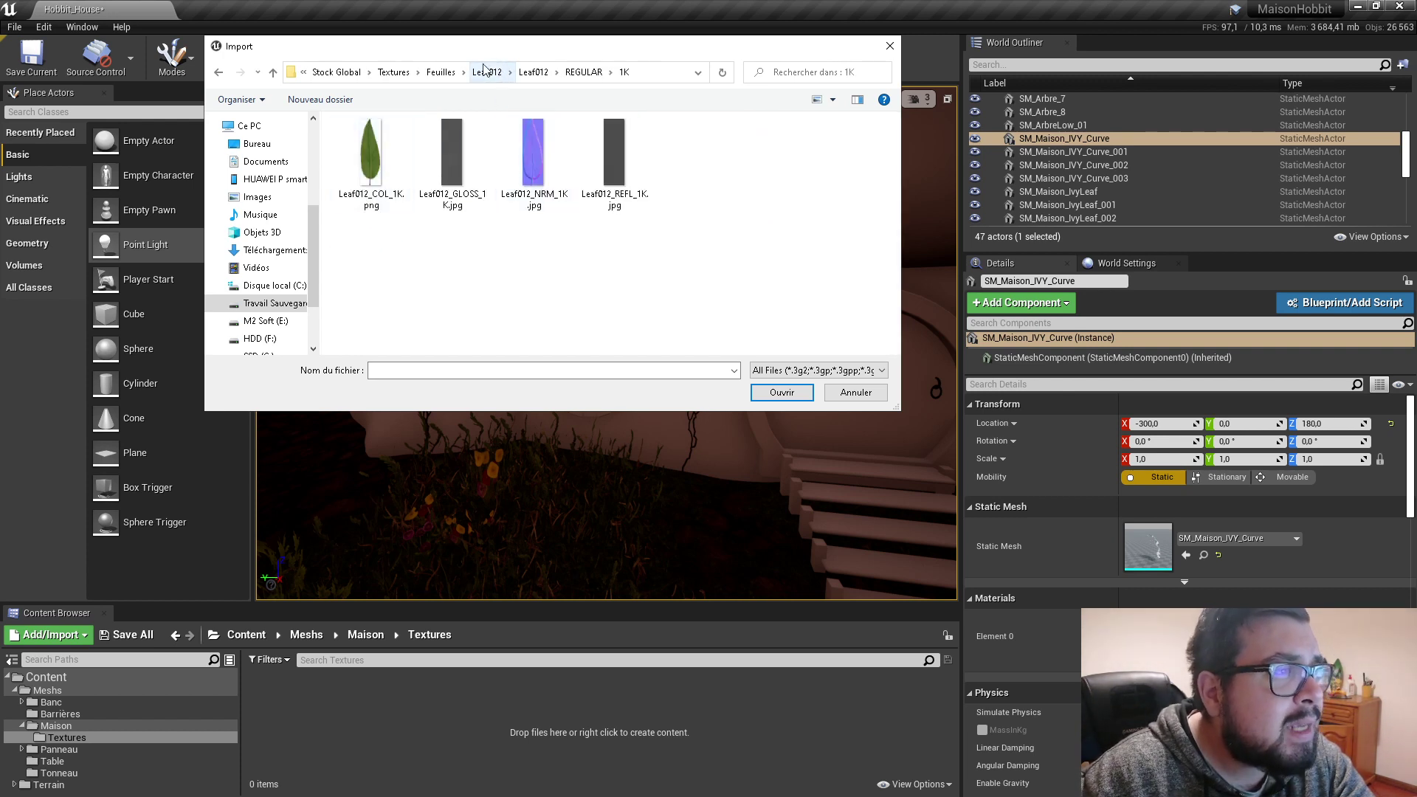
left_click(451, 75)
scroll(378, 295, "down", 2)
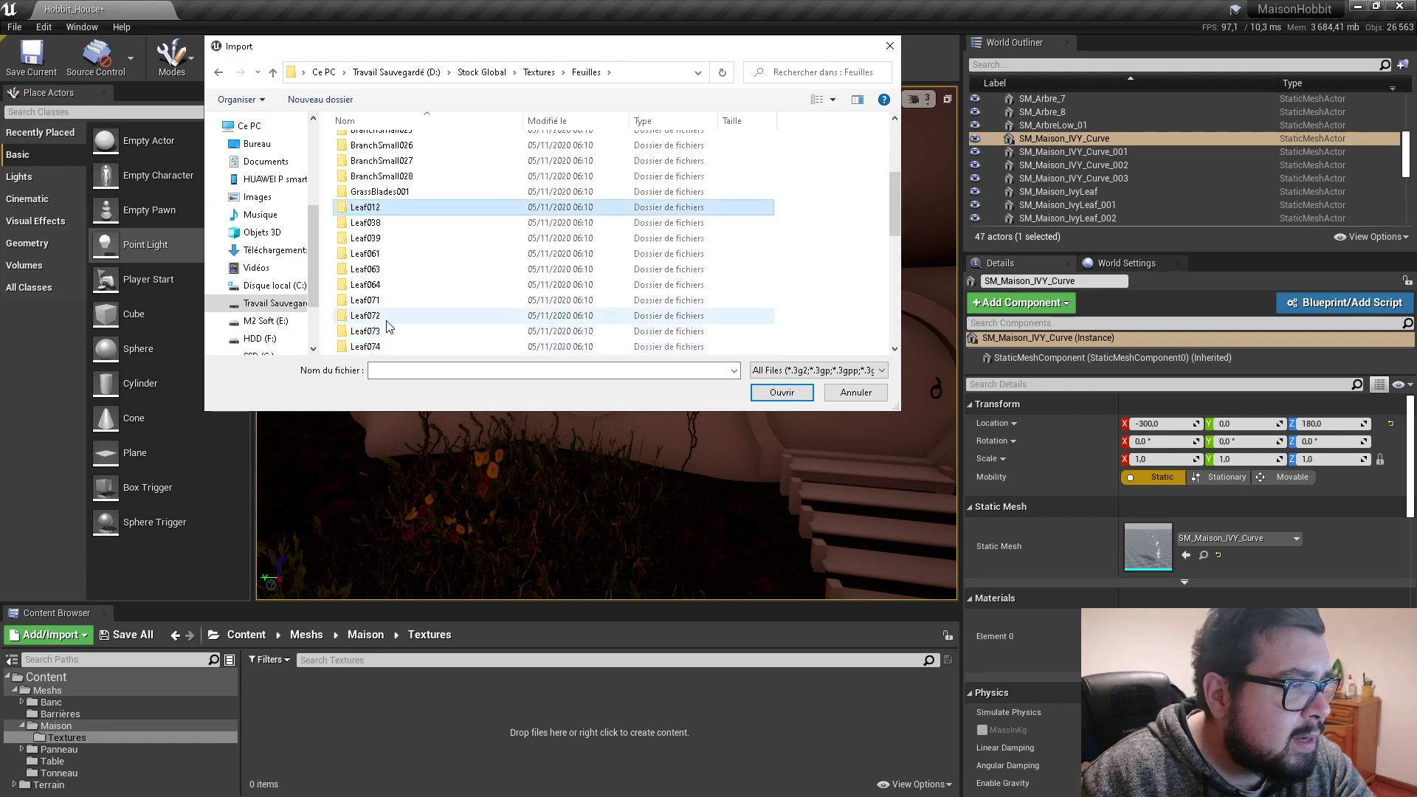
double_click(377, 231)
double_click(372, 142)
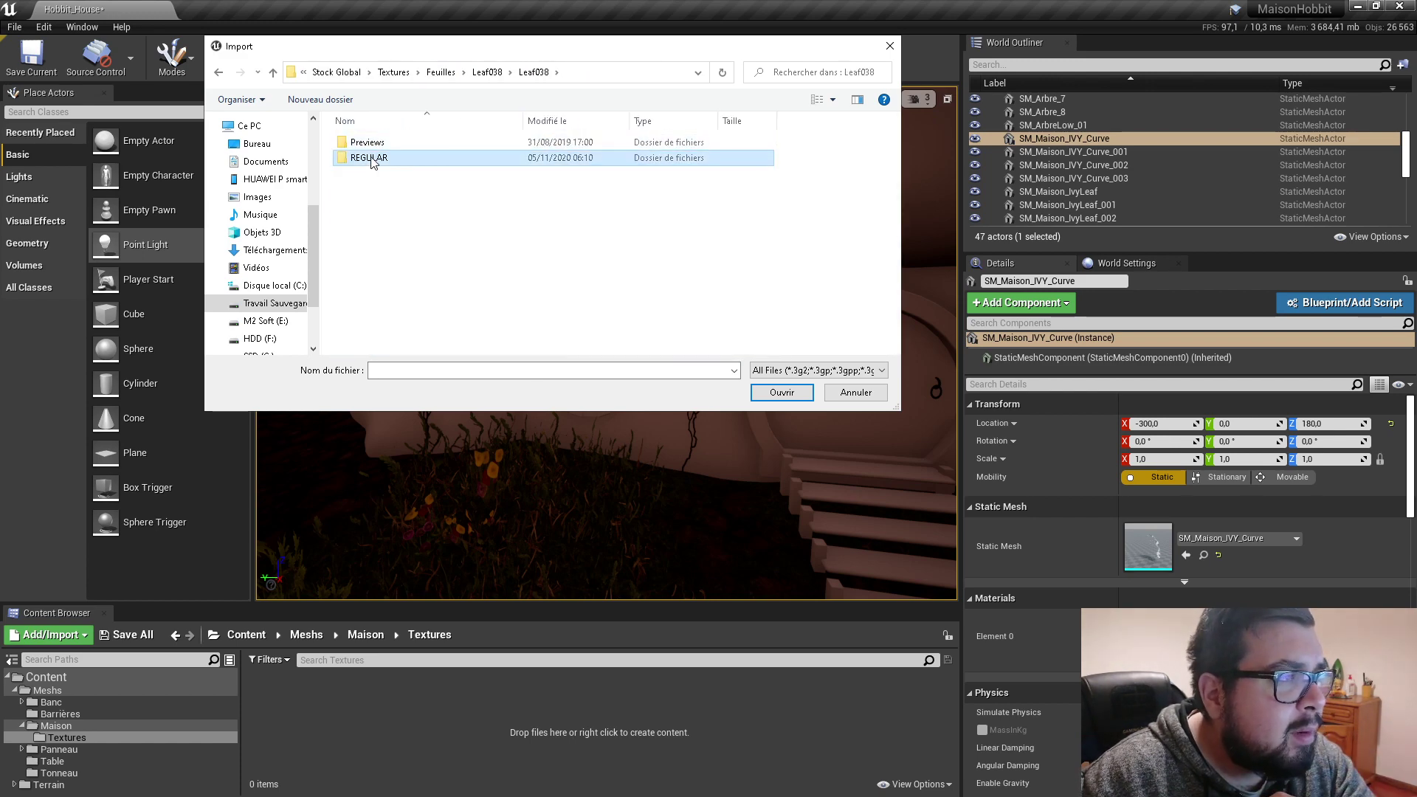
double_click(373, 158)
double_click(373, 142)
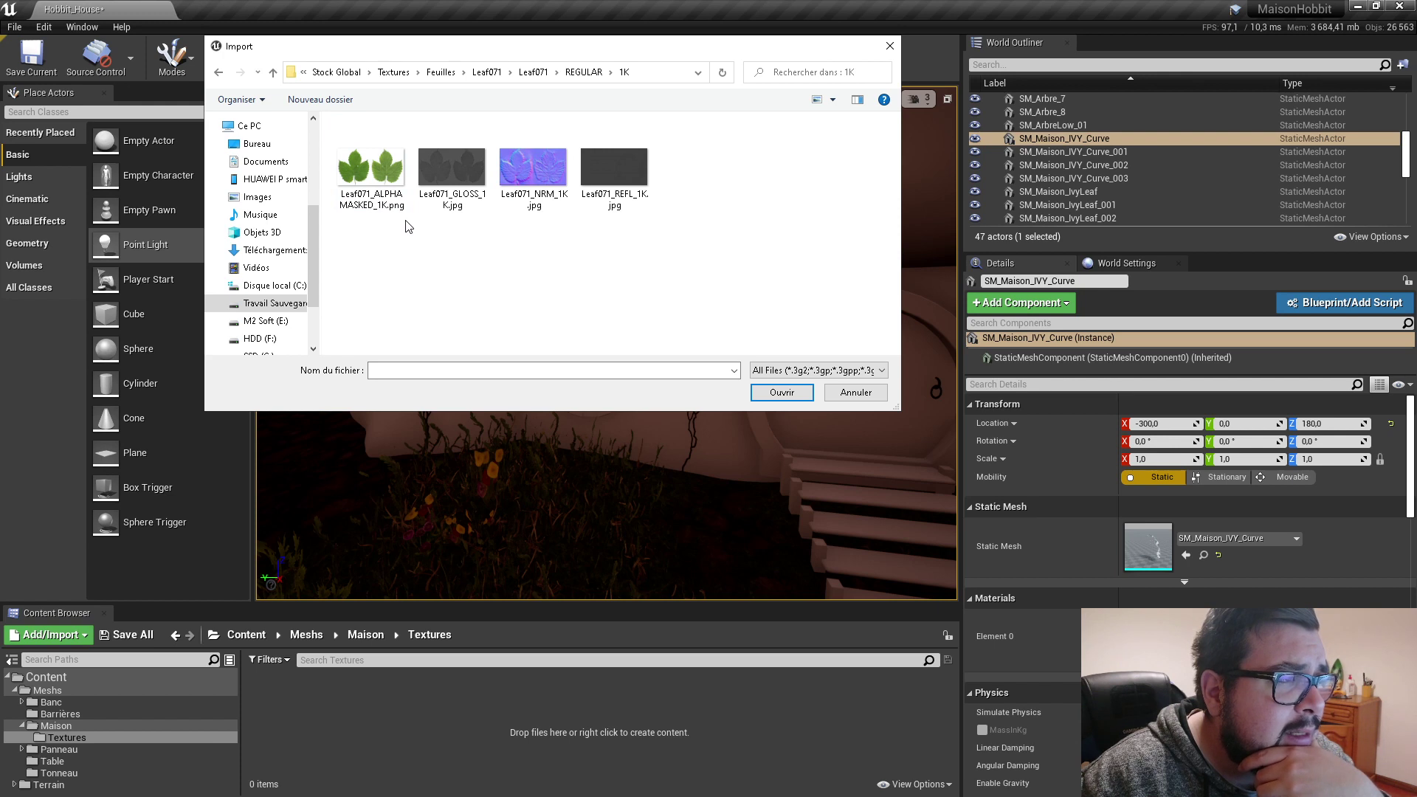
Step: Select all four Leaf071 1K textures and import them
left_click(371, 173)
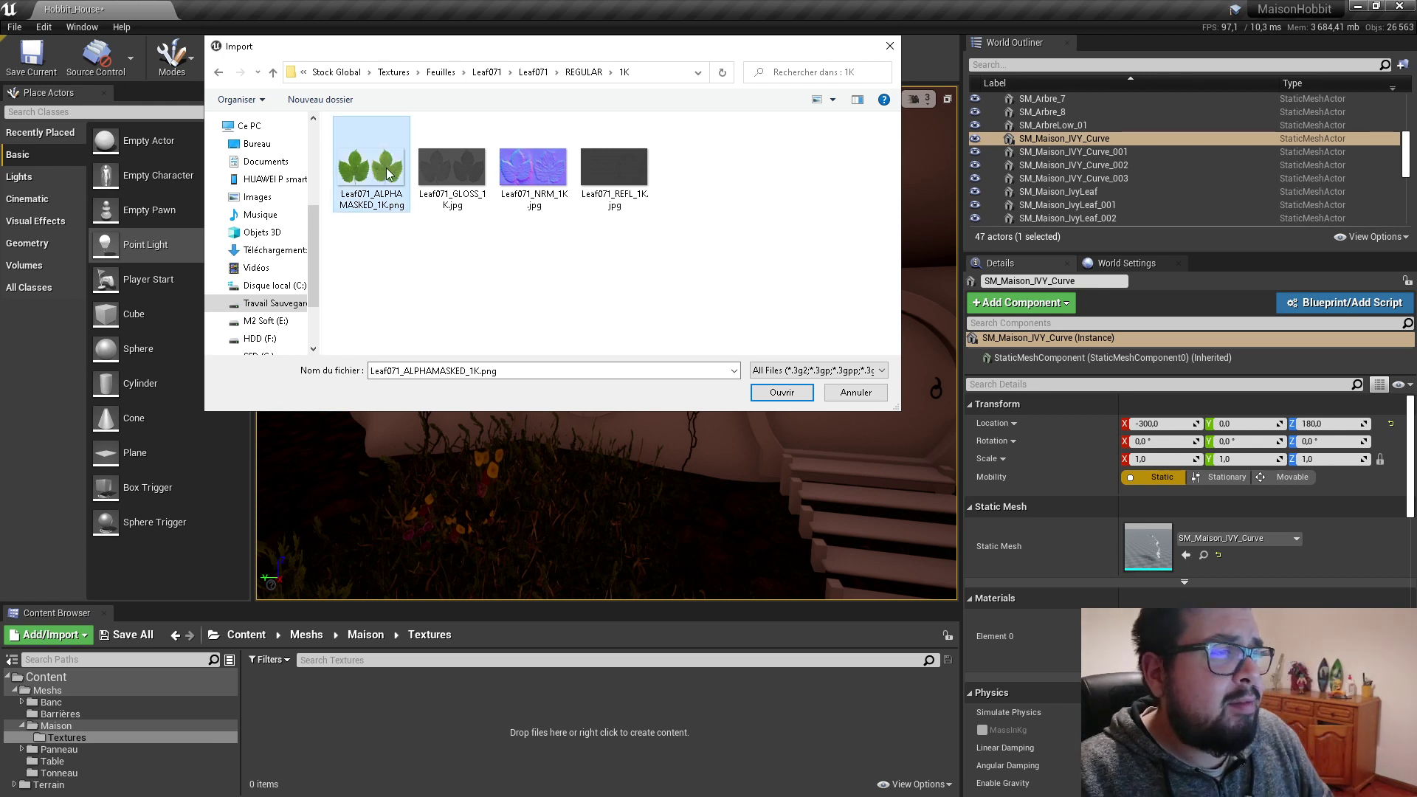
left_click(533, 172, "shift")
left_click(620, 189, "shift")
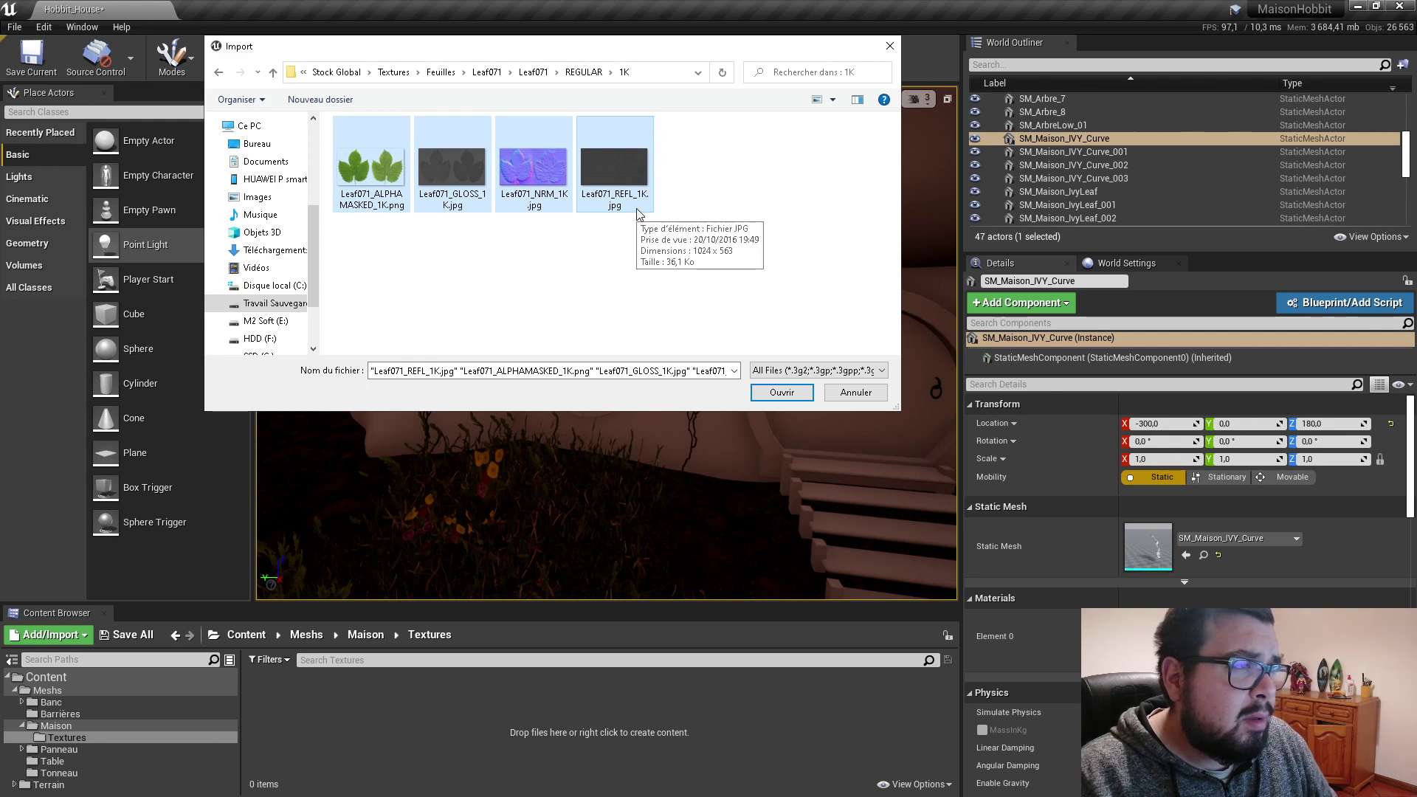
left_click(782, 393)
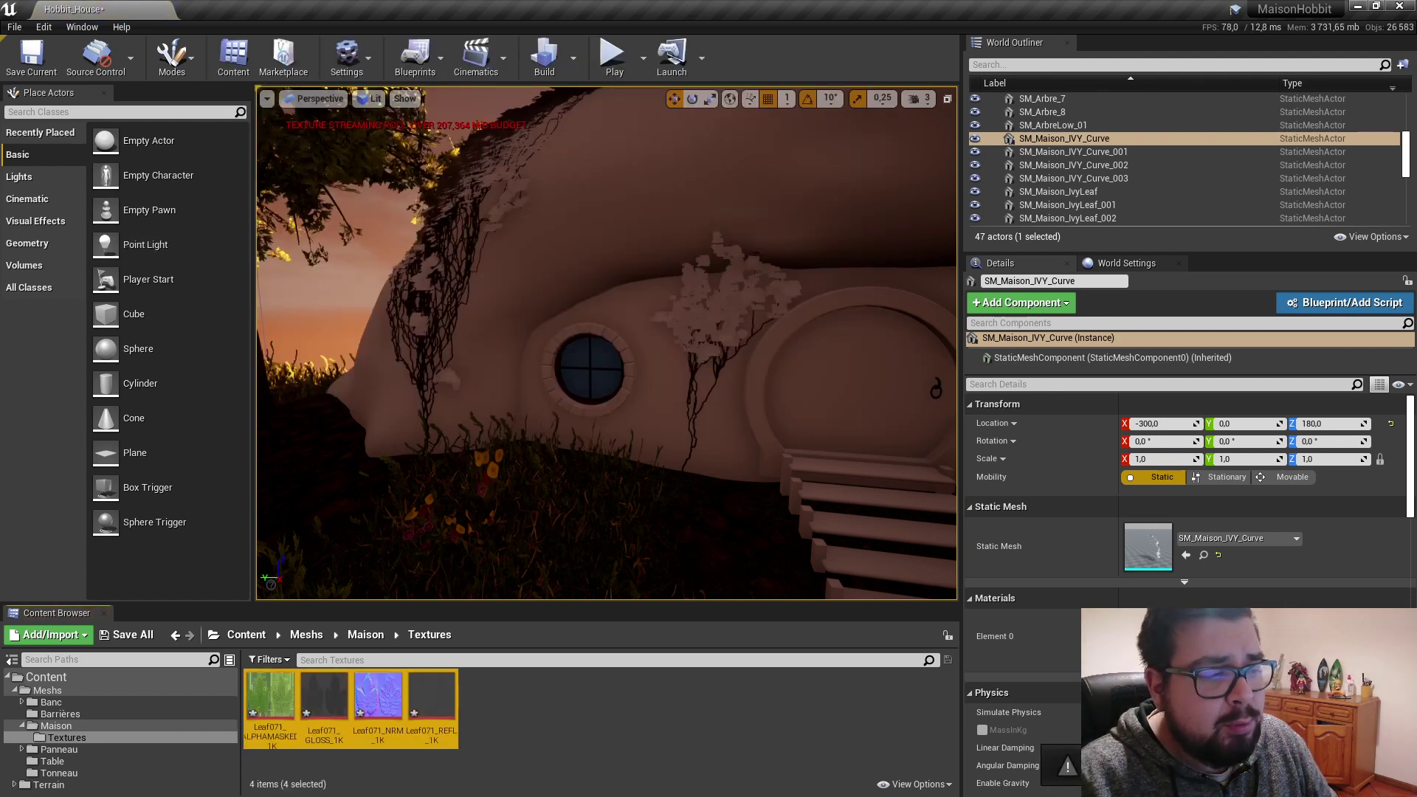
Step: Open and save the alpha-masked Leaf071 colour texture unchanged
left_click(537, 734)
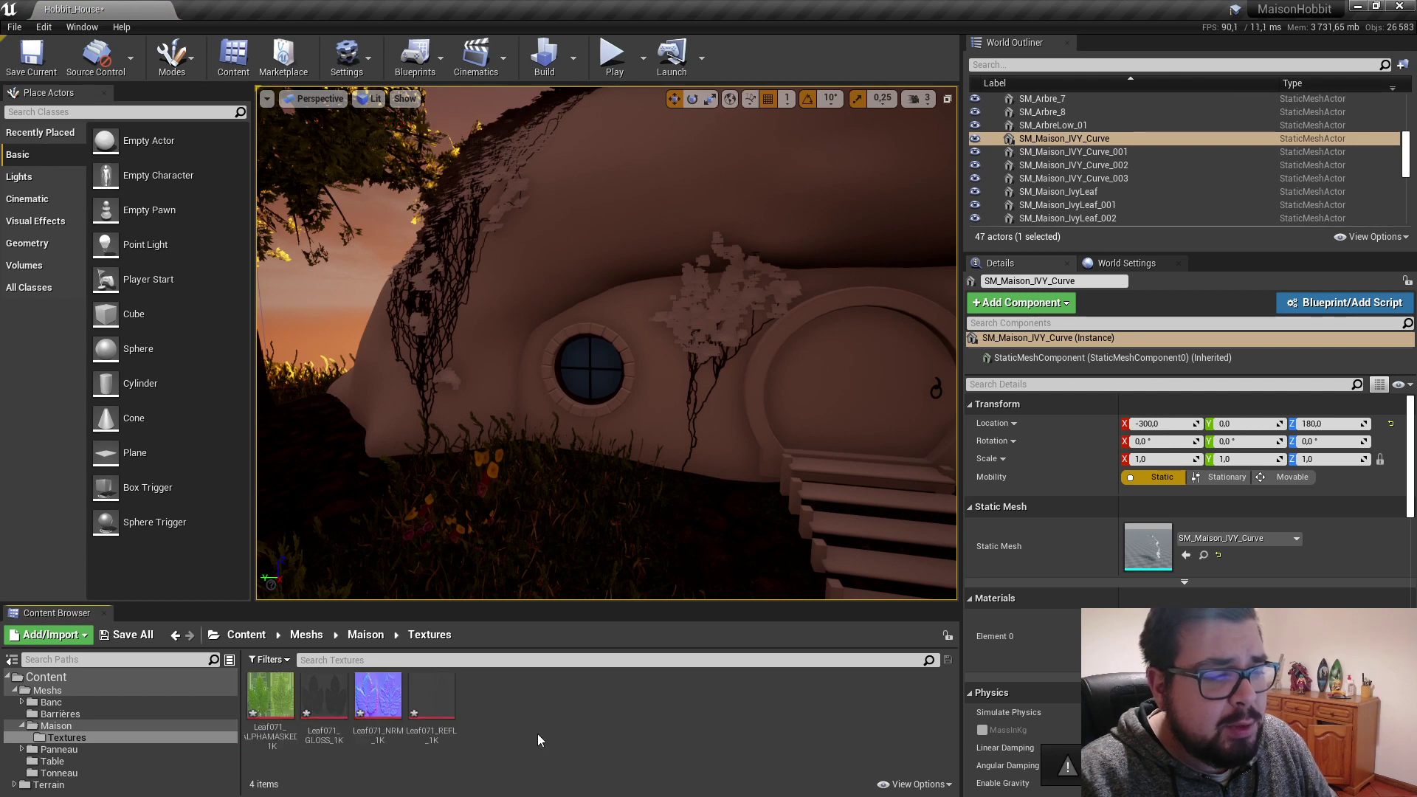
left_click(279, 709)
double_click(279, 709)
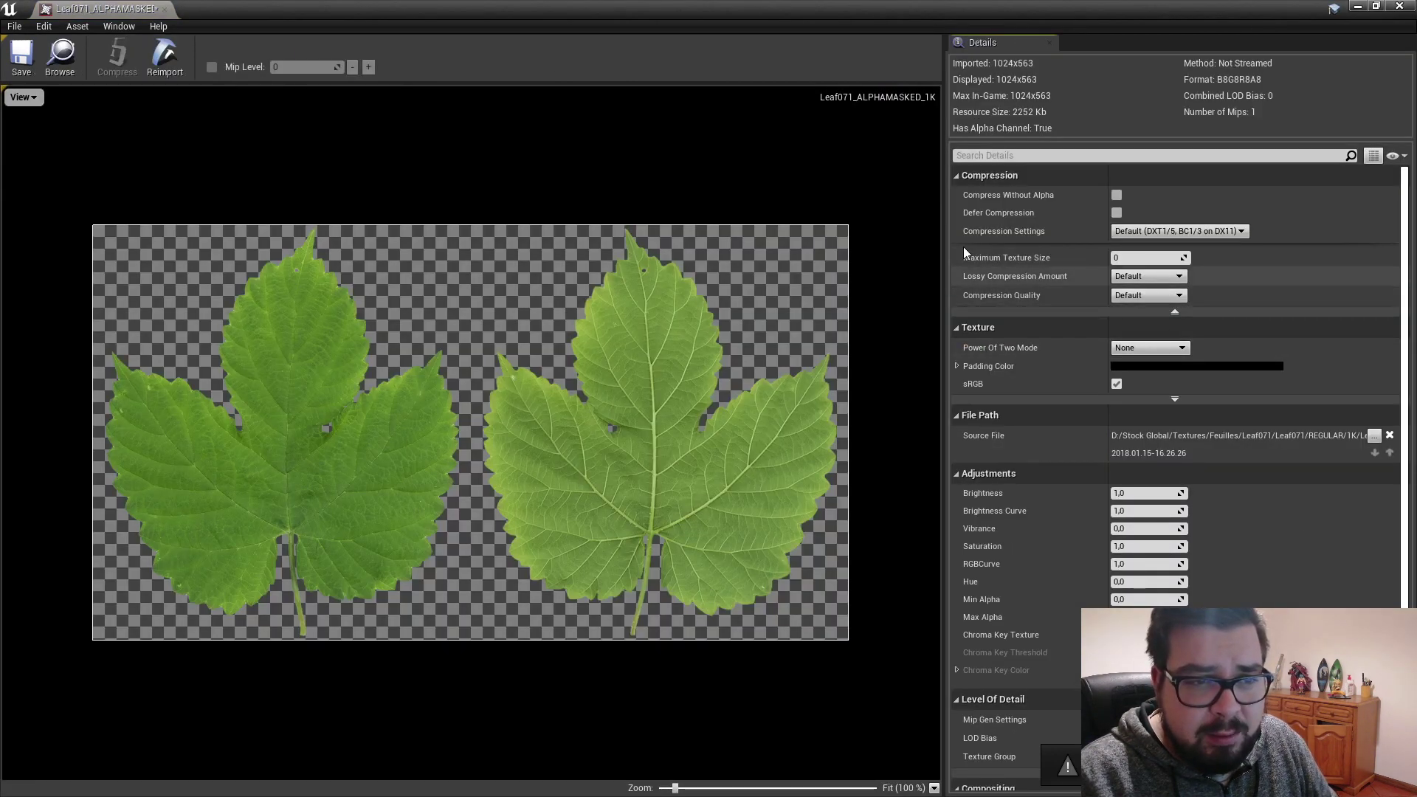
left_click(22, 55)
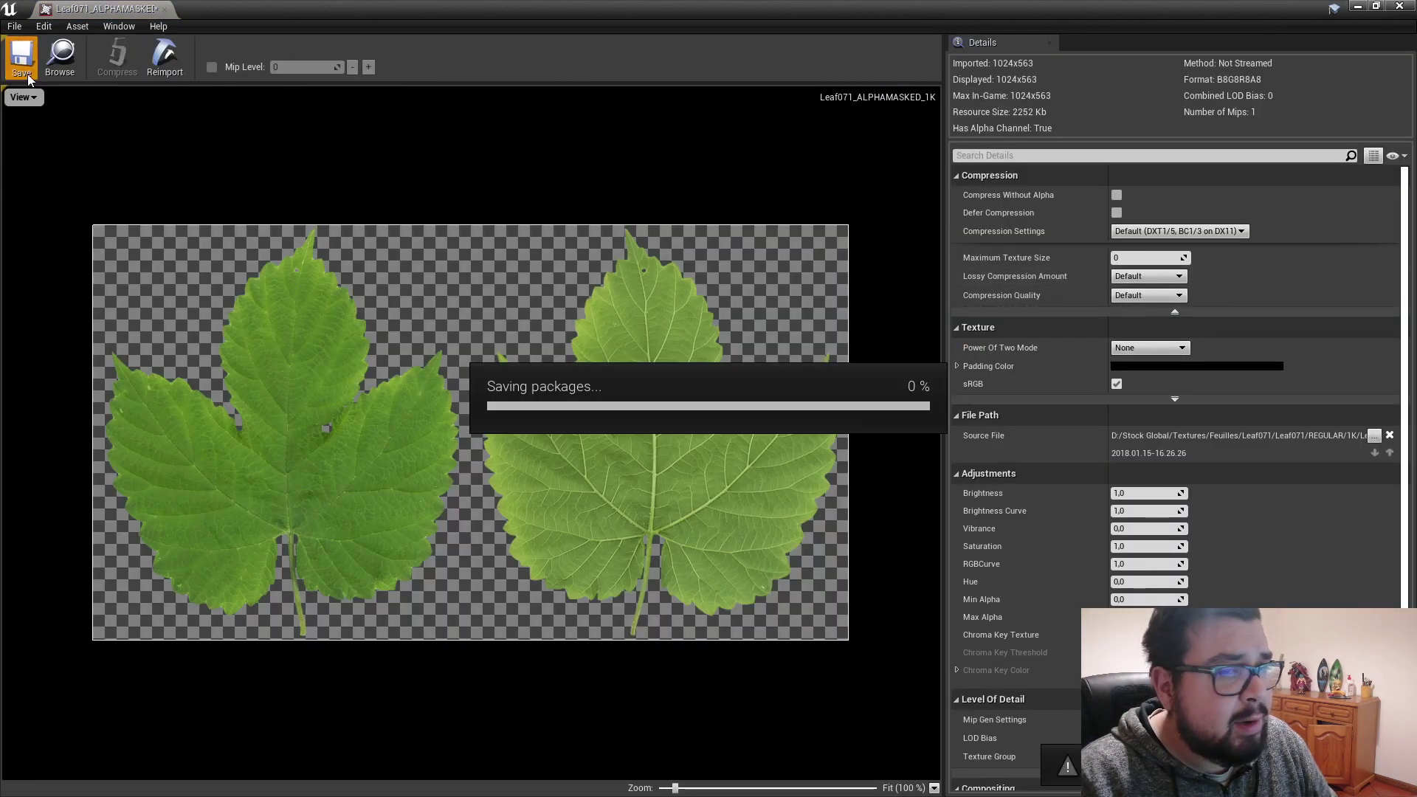
left_click(165, 9)
Step: Set the Leaf071 gloss texture's compression to Grayscale and save it
double_click(325, 708)
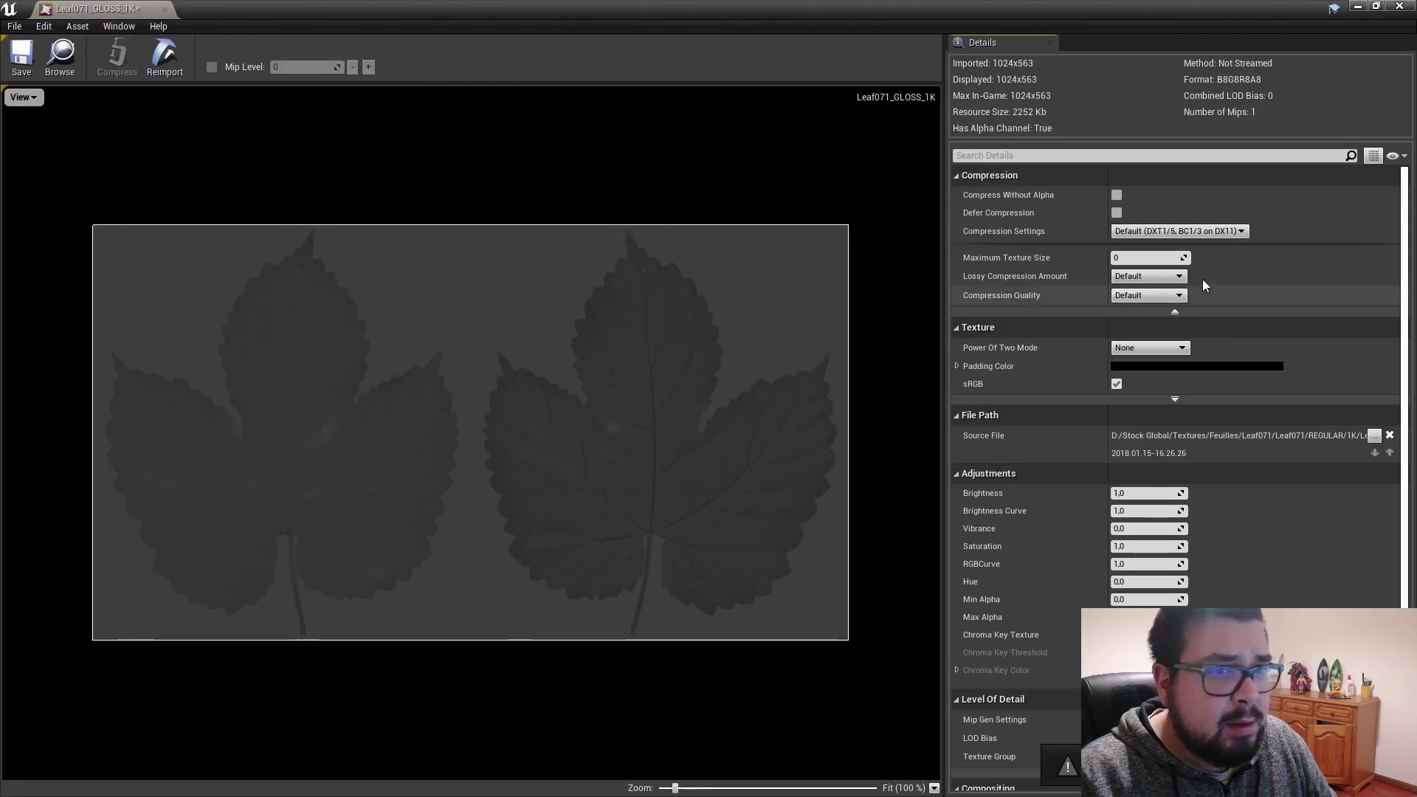
left_click(1179, 231)
left_click(1162, 267)
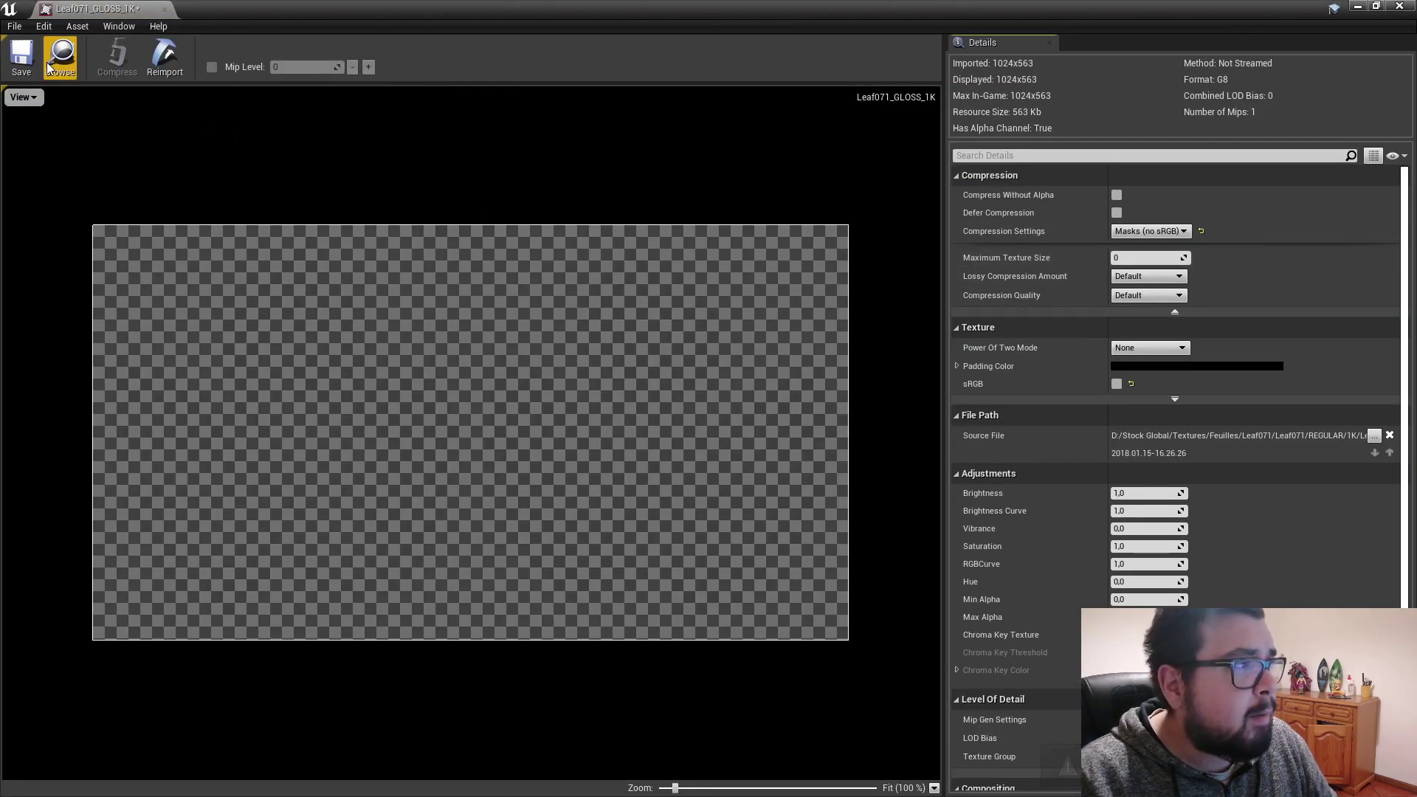
left_click(22, 55)
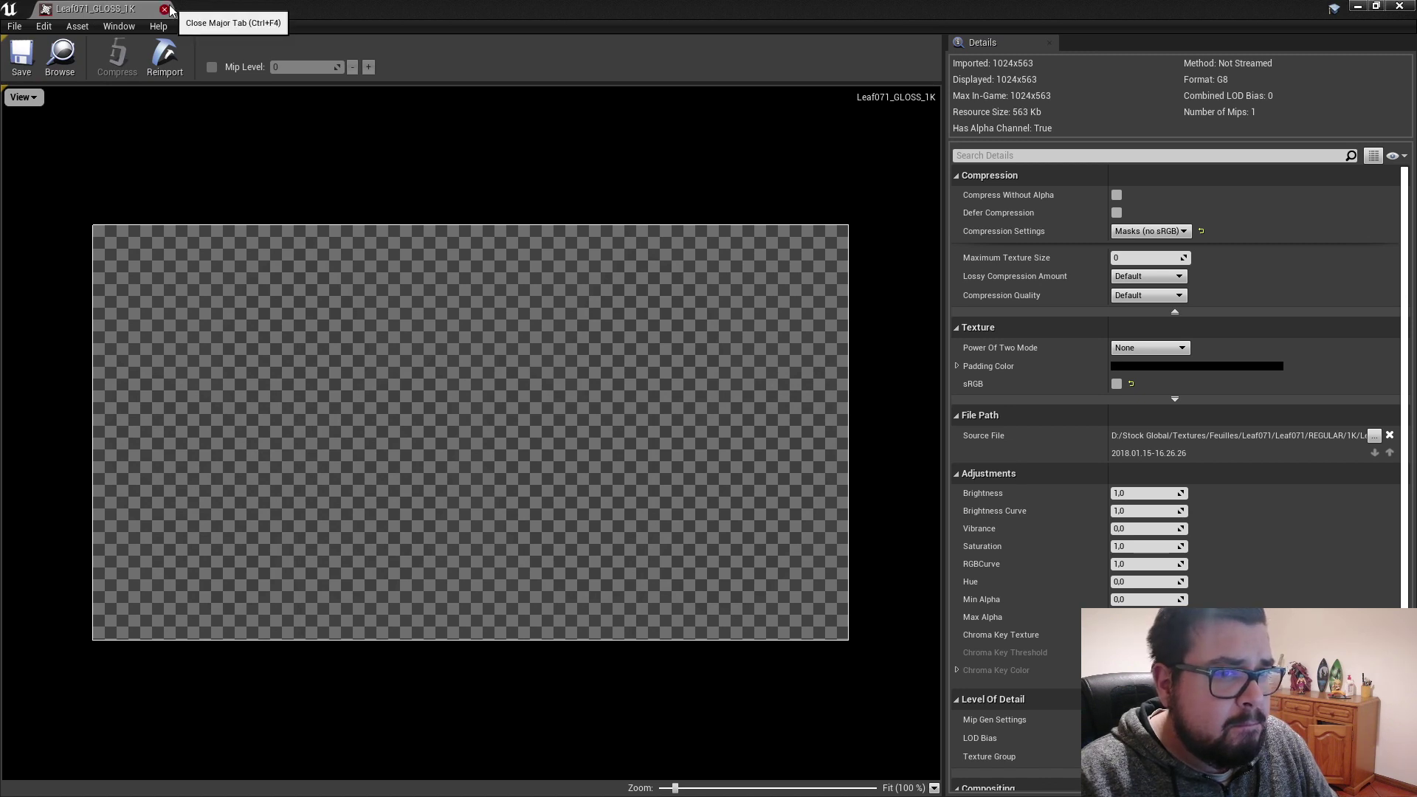
left_click(1162, 230)
left_click(1156, 253)
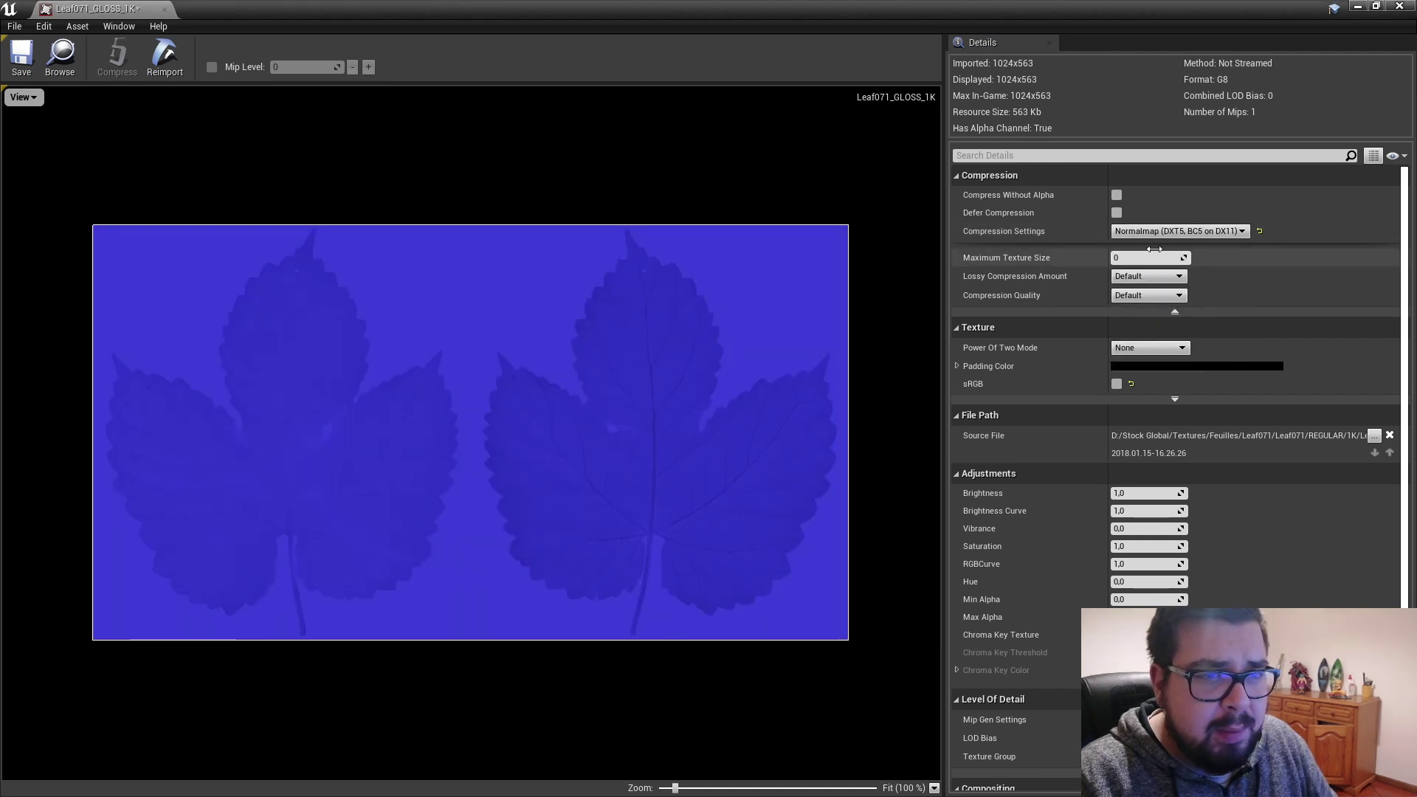
left_click(1158, 231)
left_click(1154, 273)
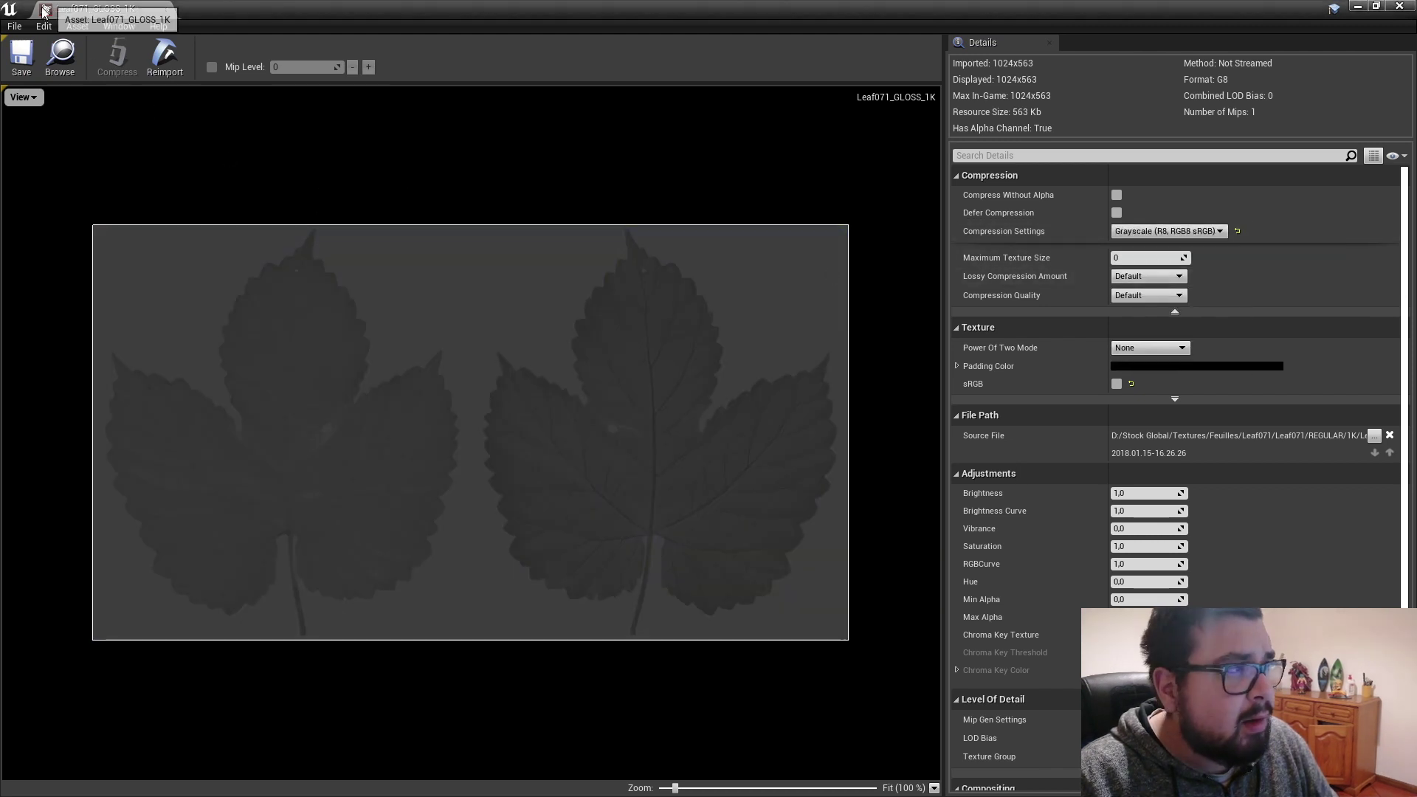
left_click(21, 55)
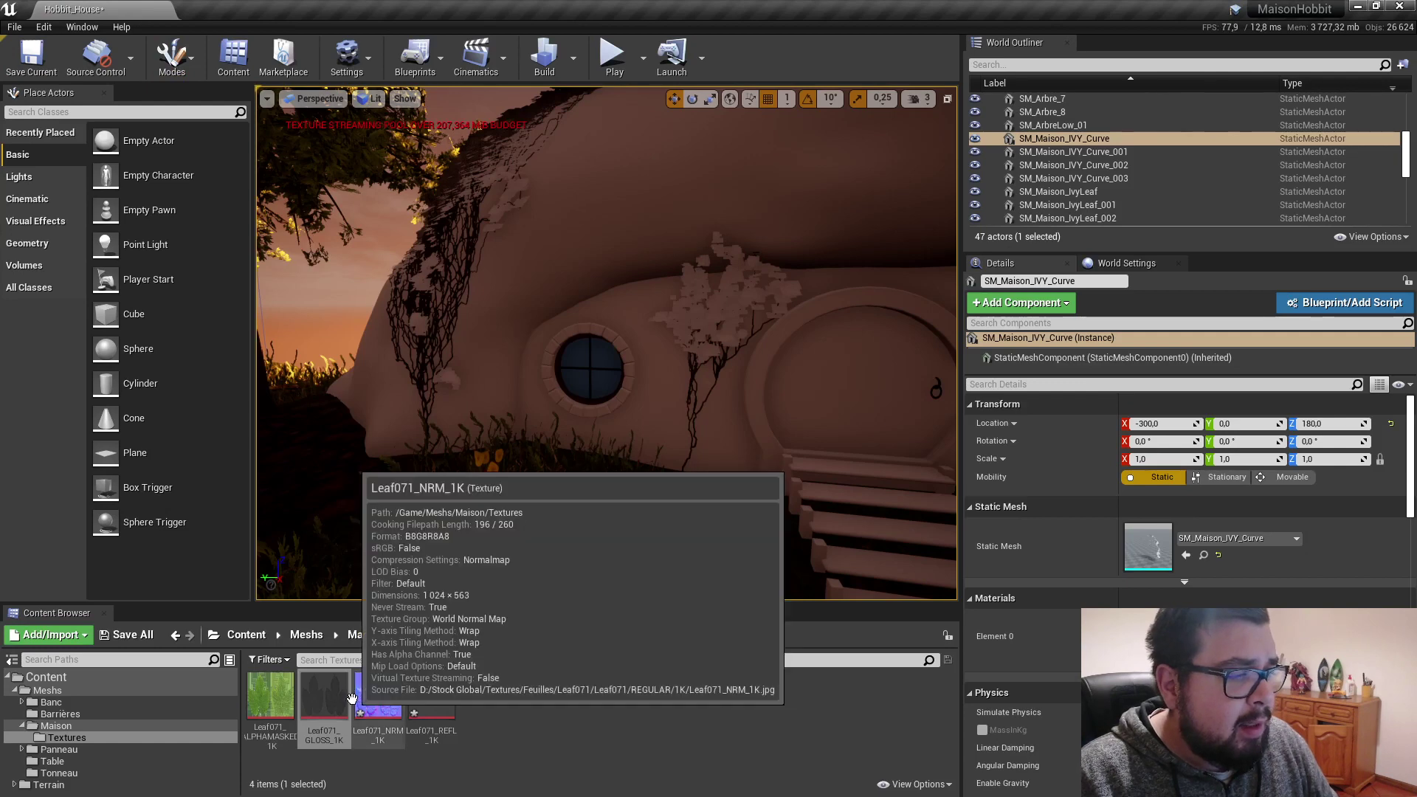
Step: Enable Flip Green Channel on the Leaf071 normal map and save it
double_click(378, 695)
type("f")
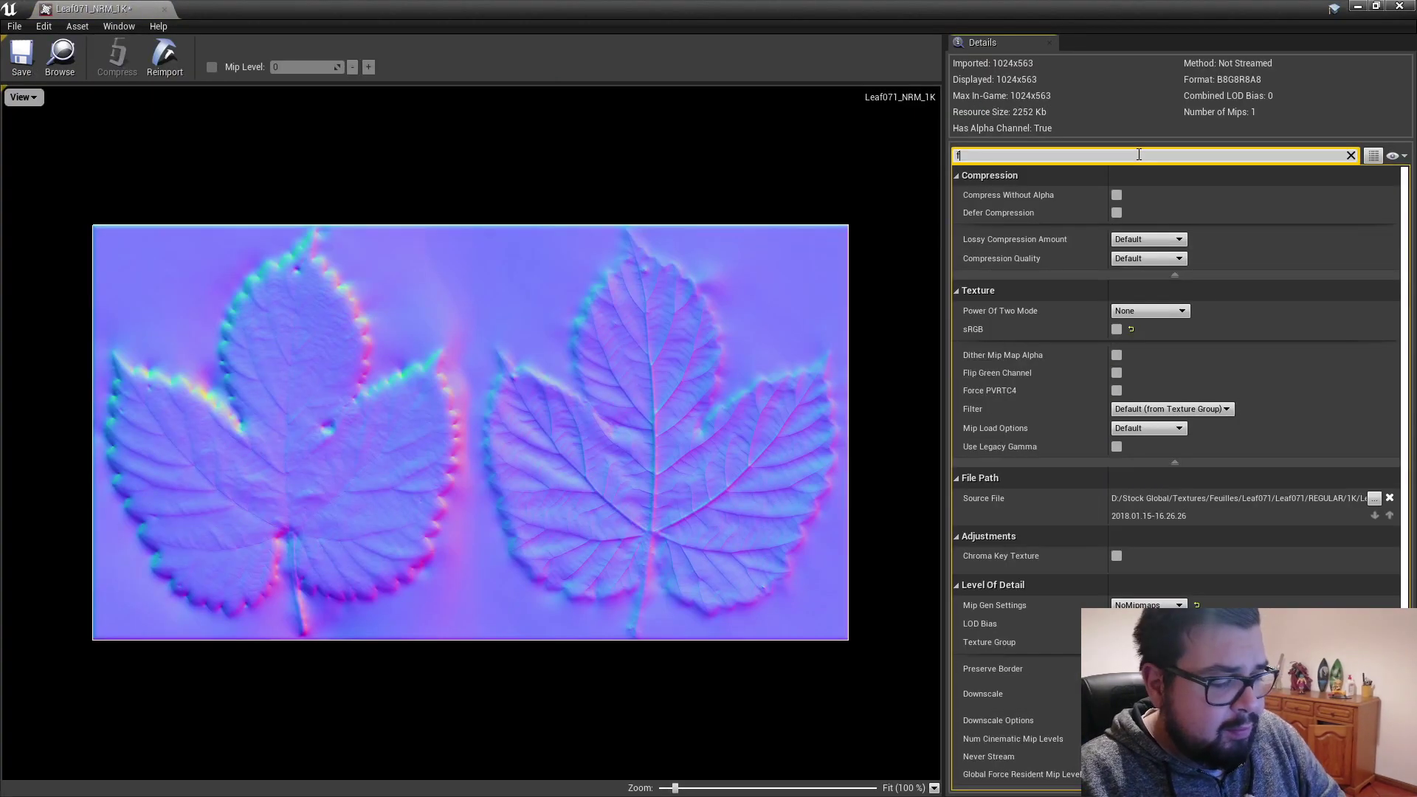
type("l")
left_click(1116, 202)
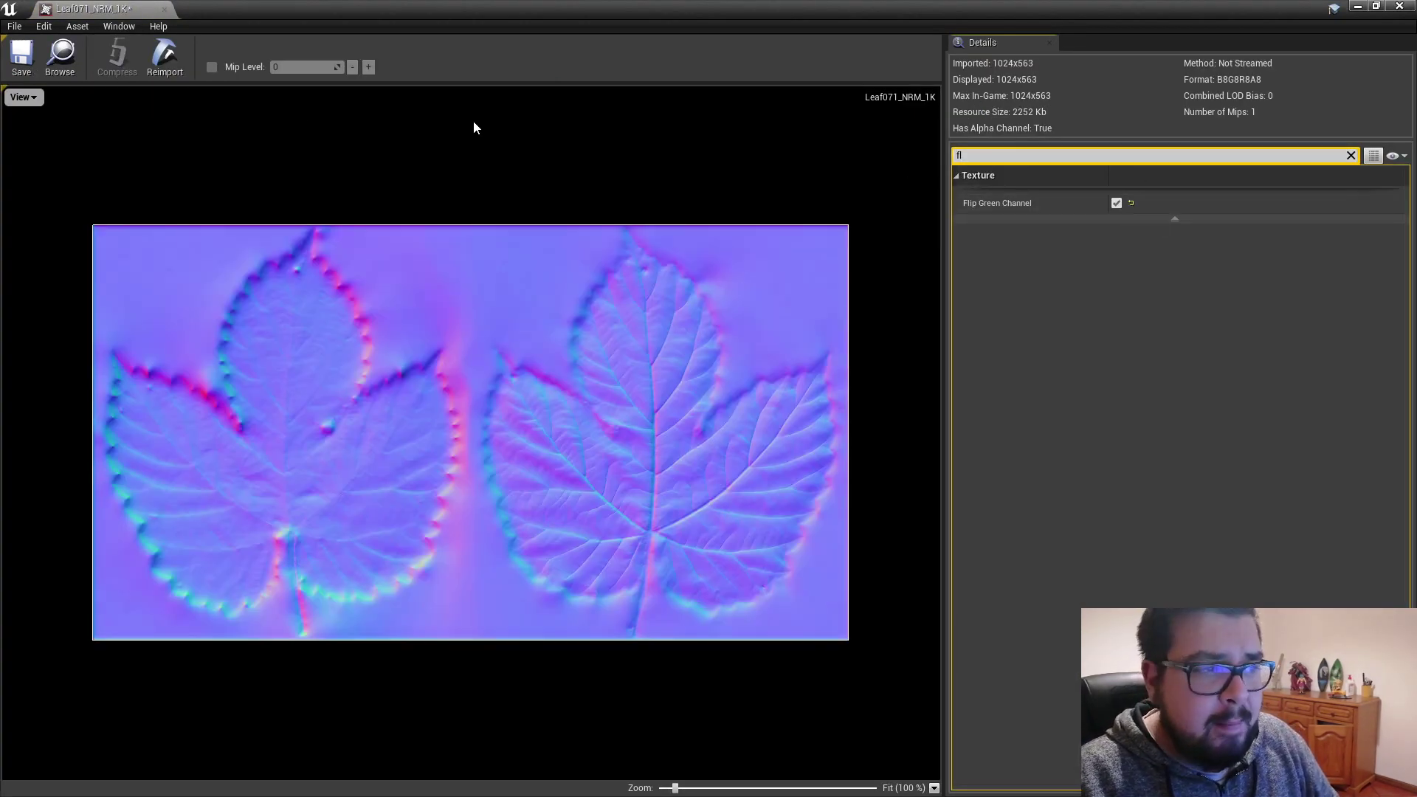
left_click(34, 54)
left_click(164, 9)
Step: Set the Leaf071 reflection texture's compression to Grayscale and save it
double_click(425, 680)
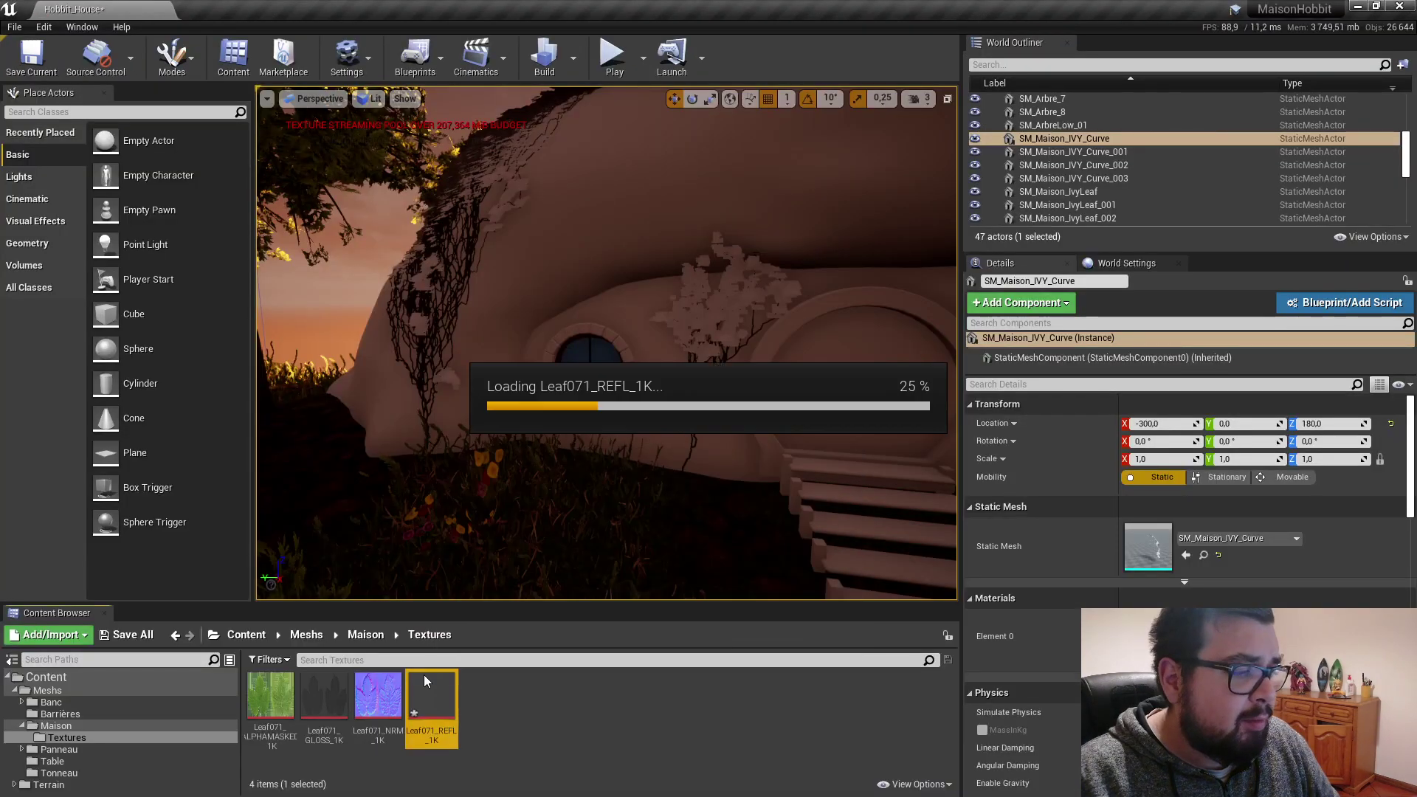
left_click(1153, 232)
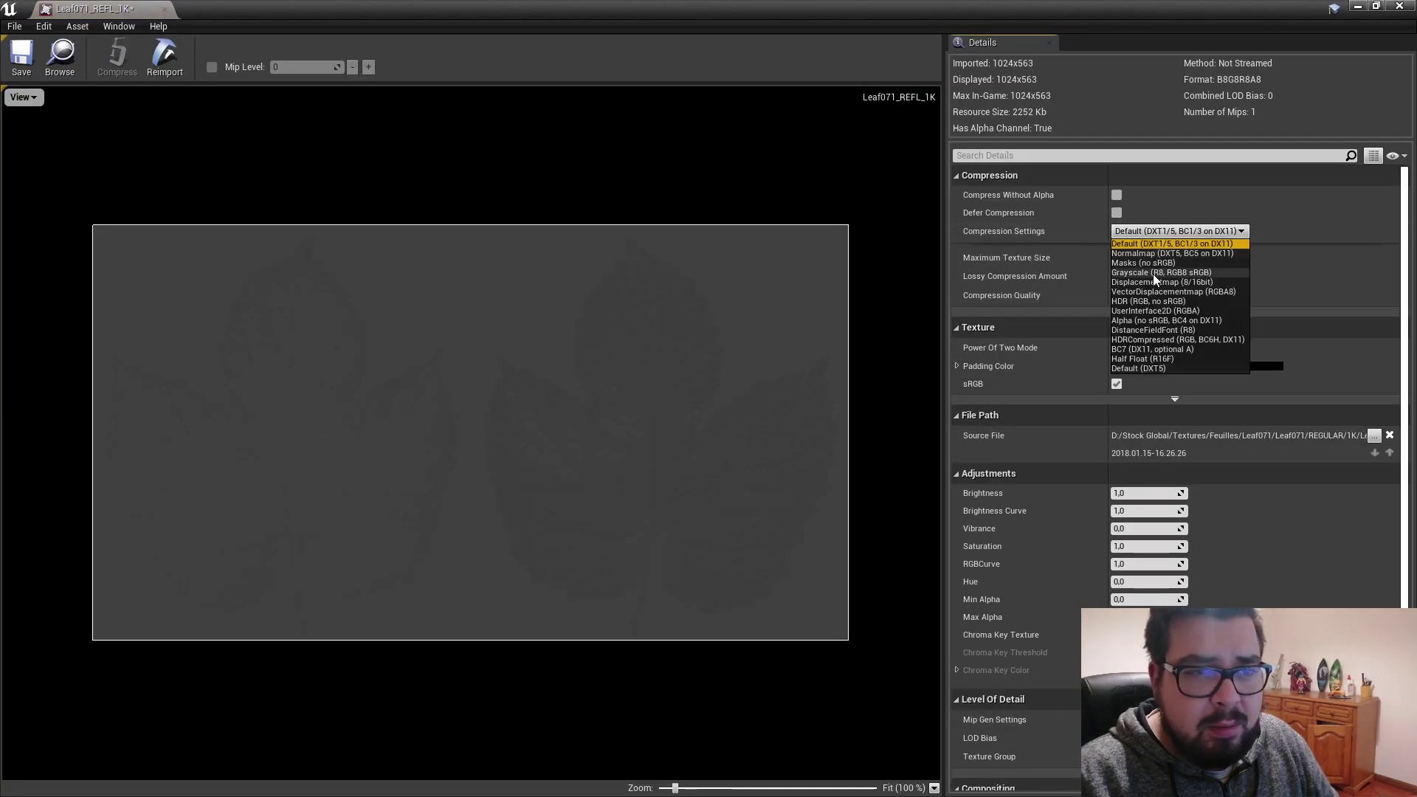
left_click(1156, 273)
left_click(35, 53)
left_click(163, 9)
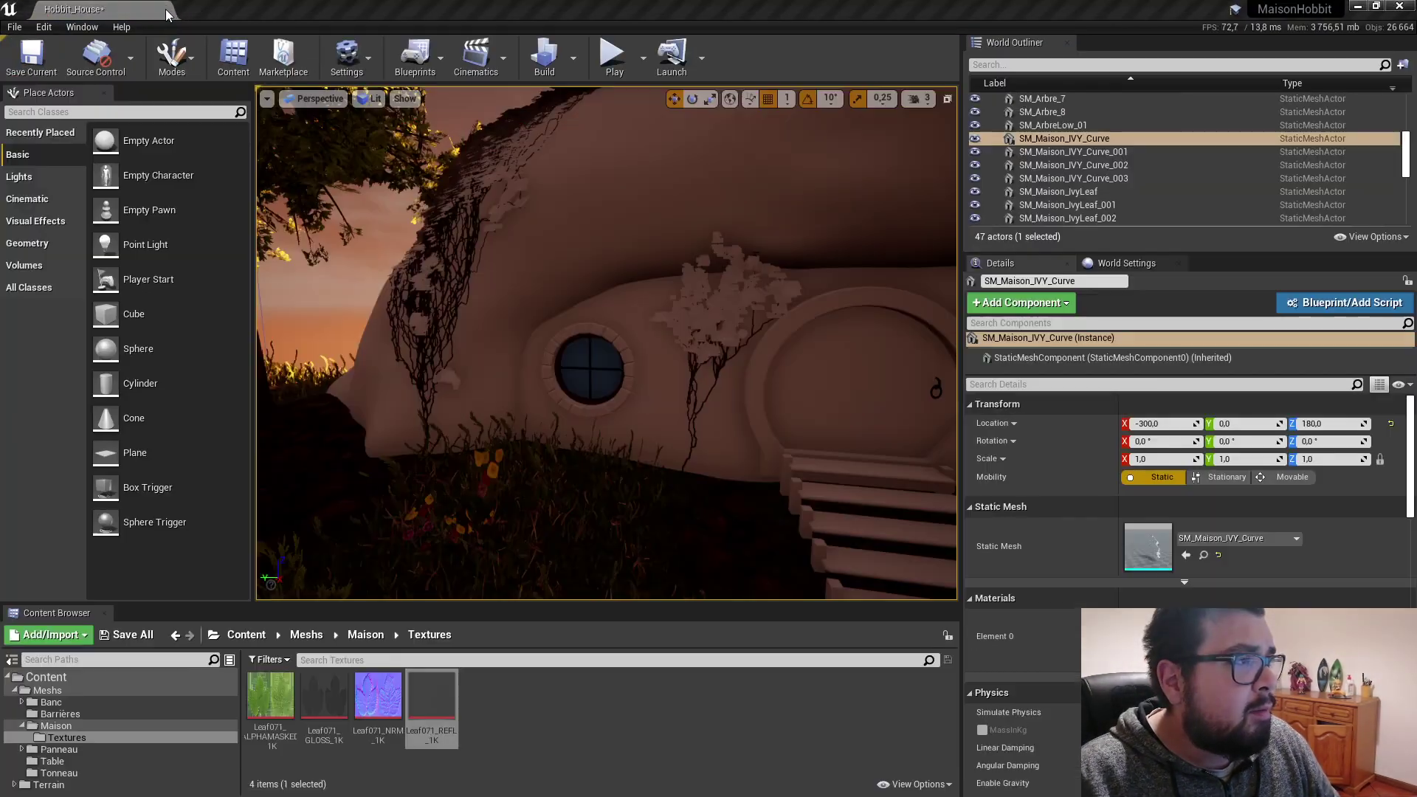
Step: Add the four leaf textures as sample nodes in M_IvyLeaf and delete the old parameter node
left_click(363, 635)
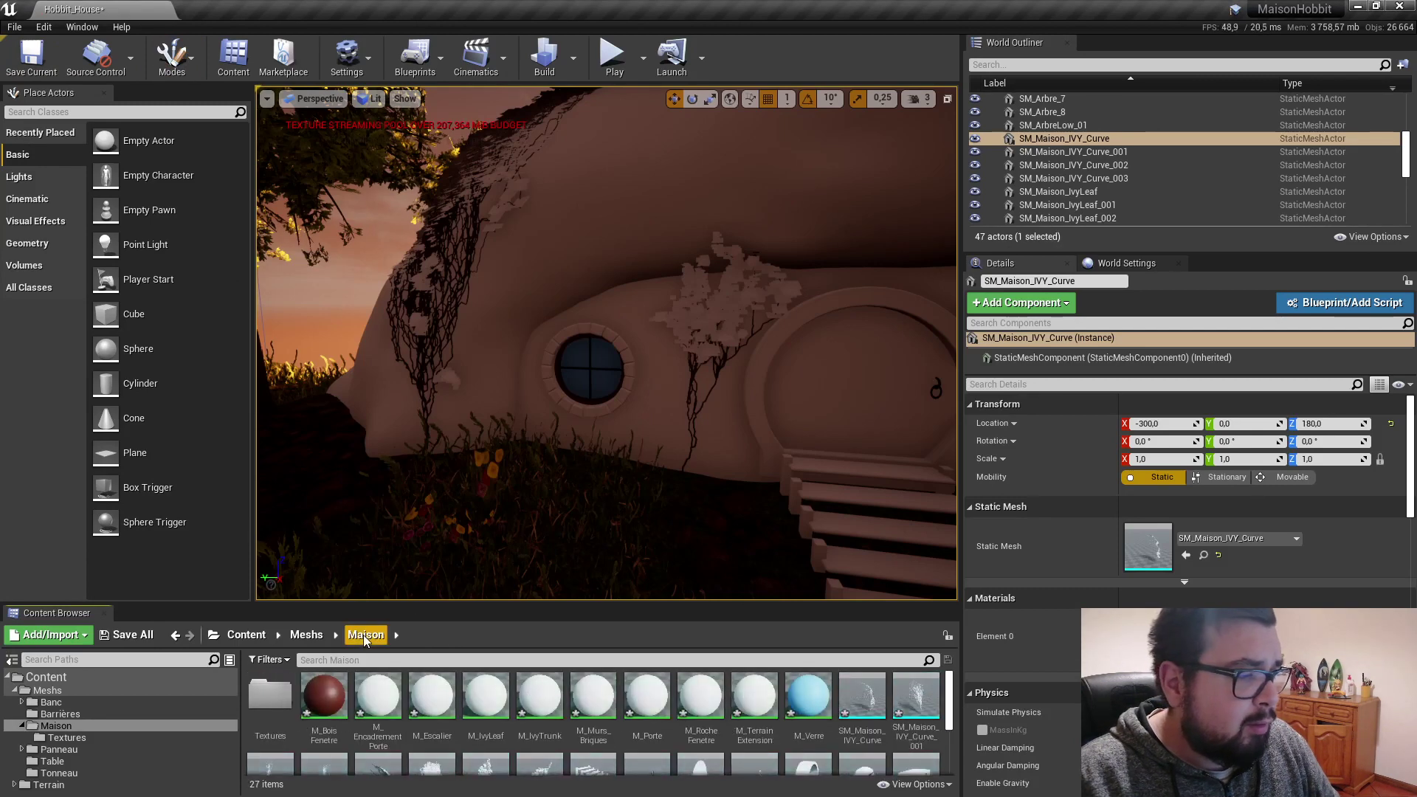
double_click(485, 698)
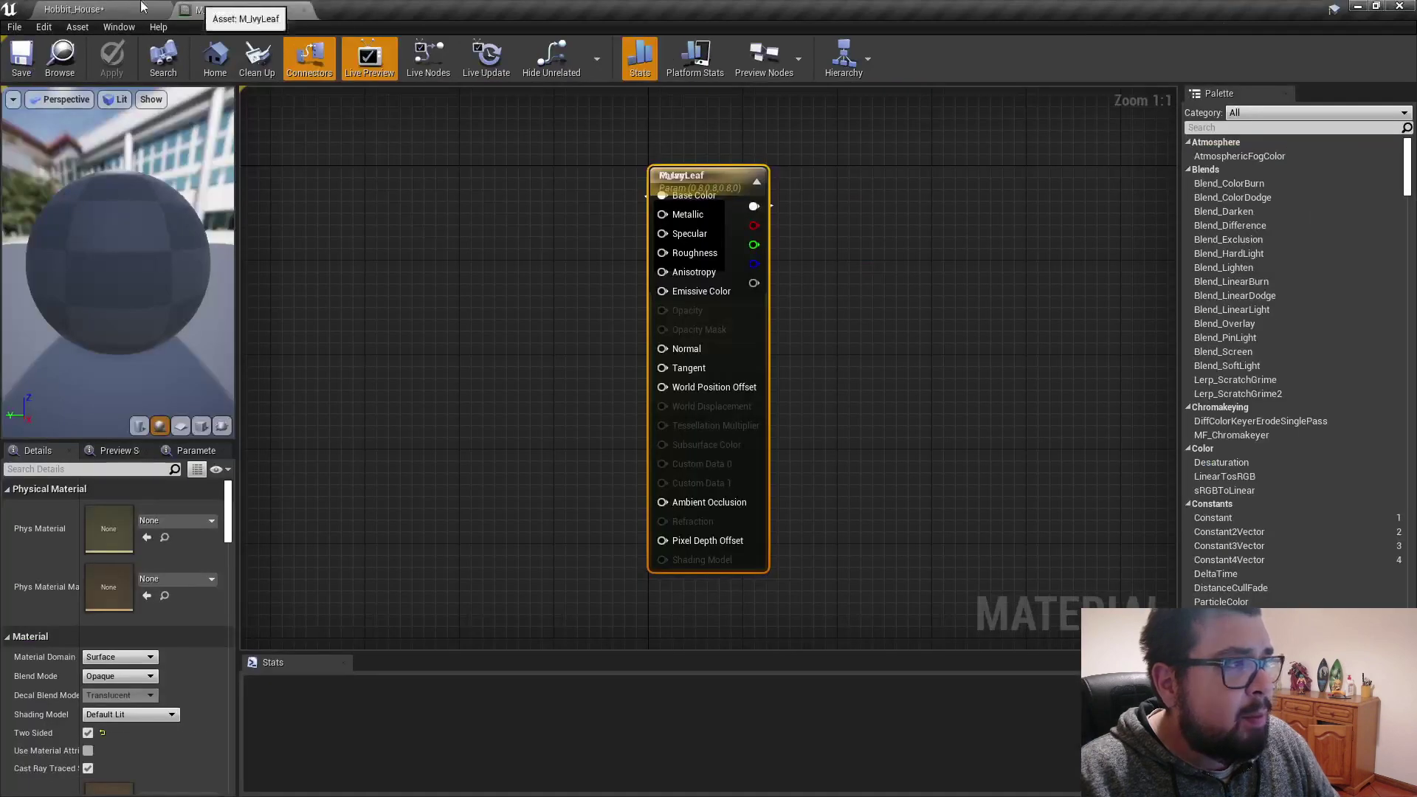
left_click(89, 9)
double_click(273, 694)
left_click(271, 701)
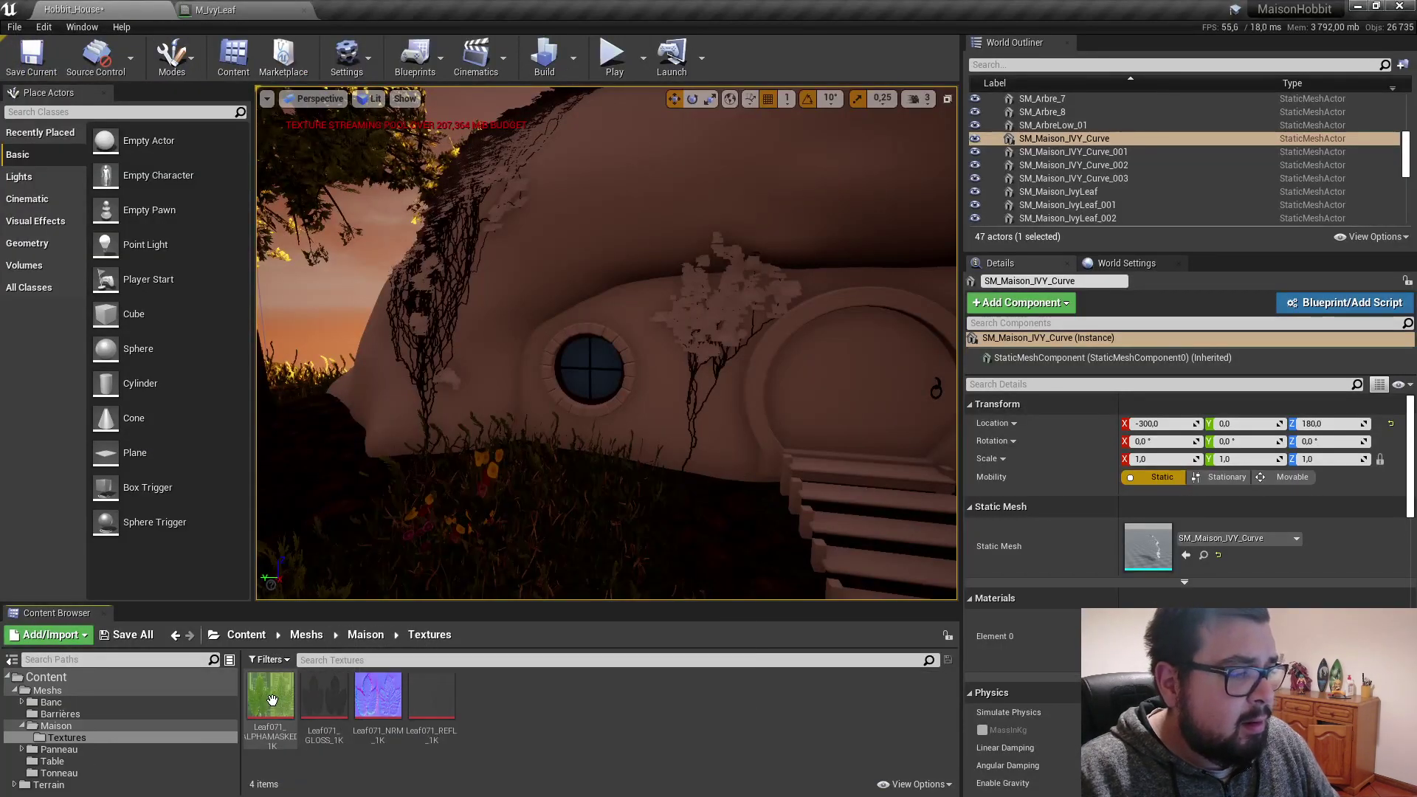
left_click(436, 705, "shift")
left_click_drag(436, 705, 370, 254)
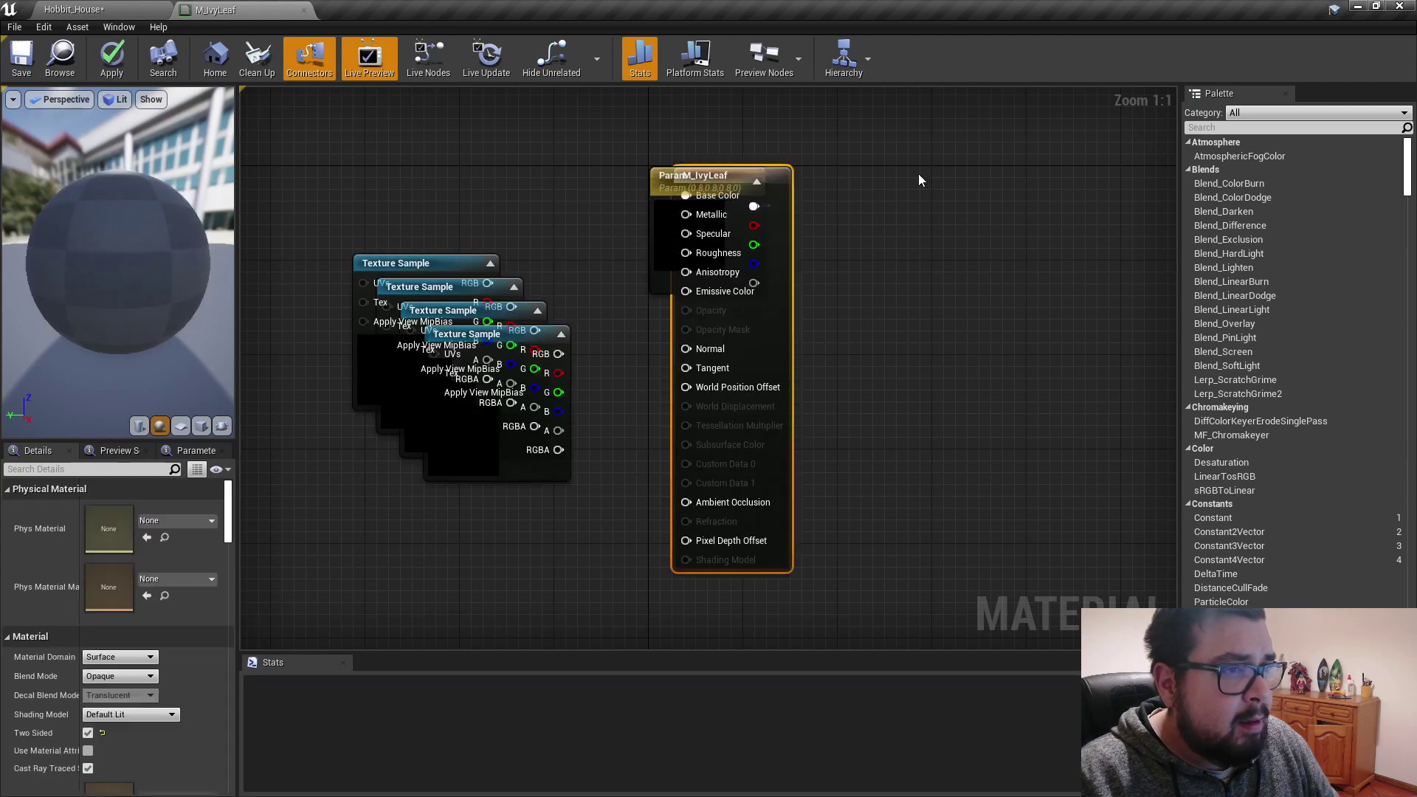
left_click_drag(709, 177, 945, 177)
left_click(706, 181)
key("Delete")
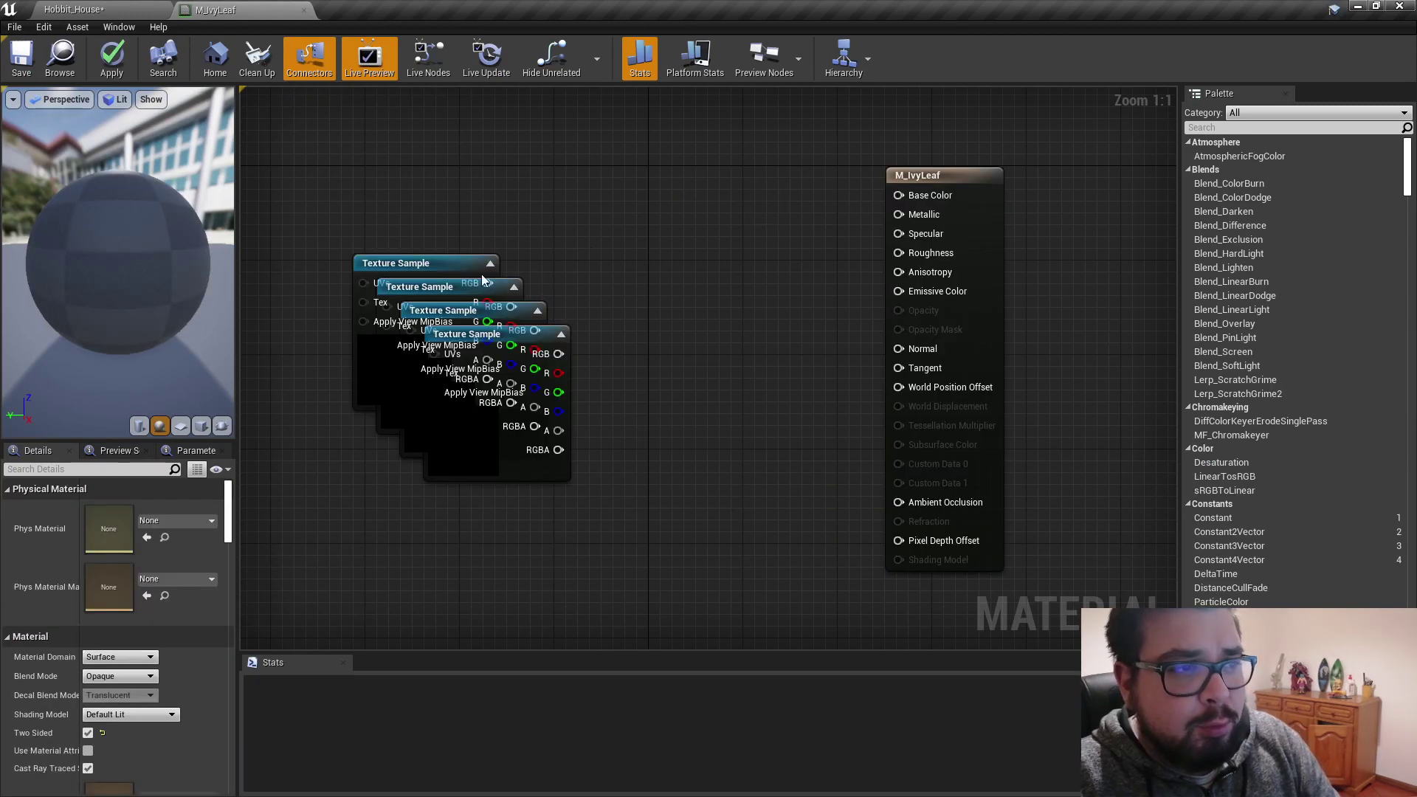
Step: Position the leaf colour texture node and wire its alpha to Opacity Mask
left_click_drag(437, 263, 484, 109)
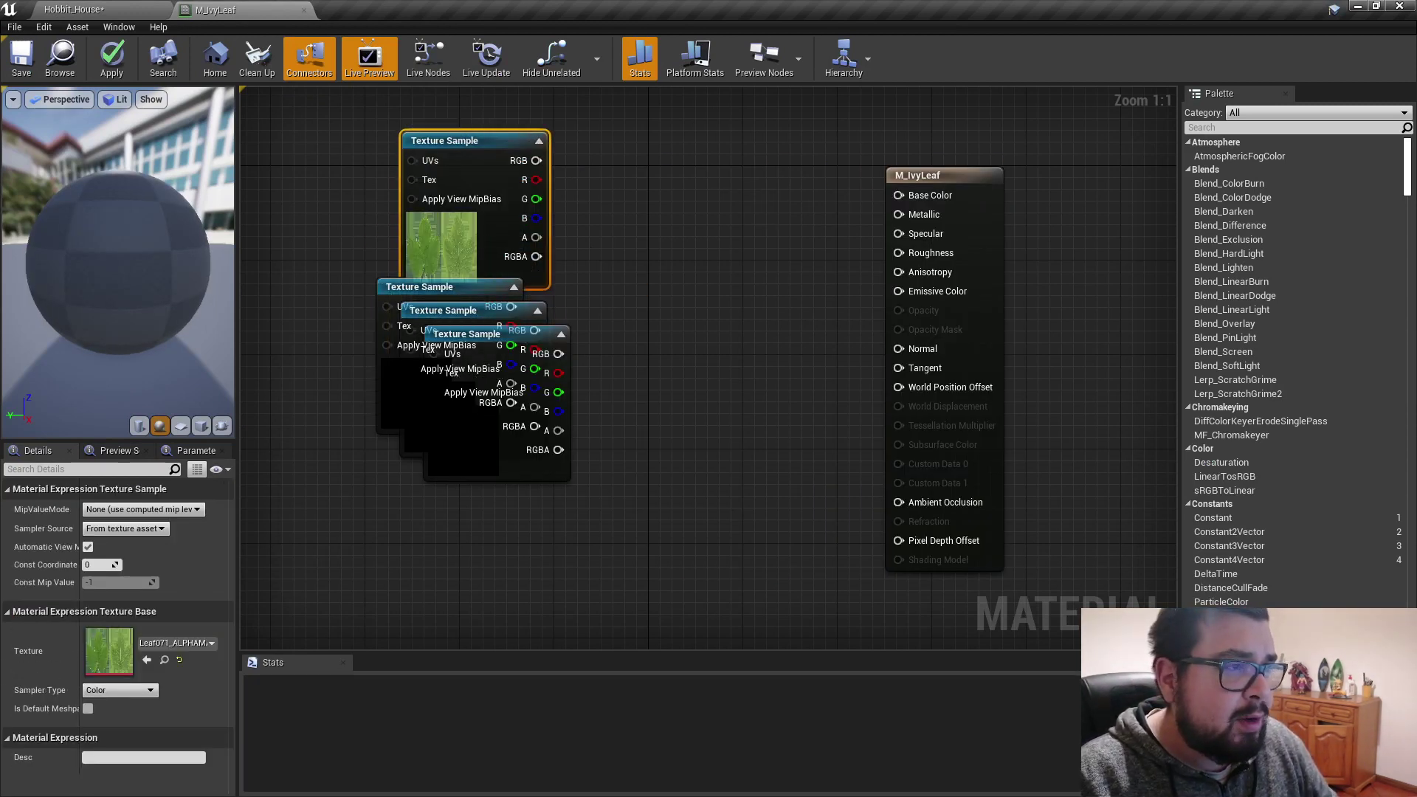
right_click_drag(481, 120, 523, 254)
mouse_move(523, 254)
left_mouse_down()
mouse_move(518, 214)
mouse_move(939, 330)
left_mouse_up()
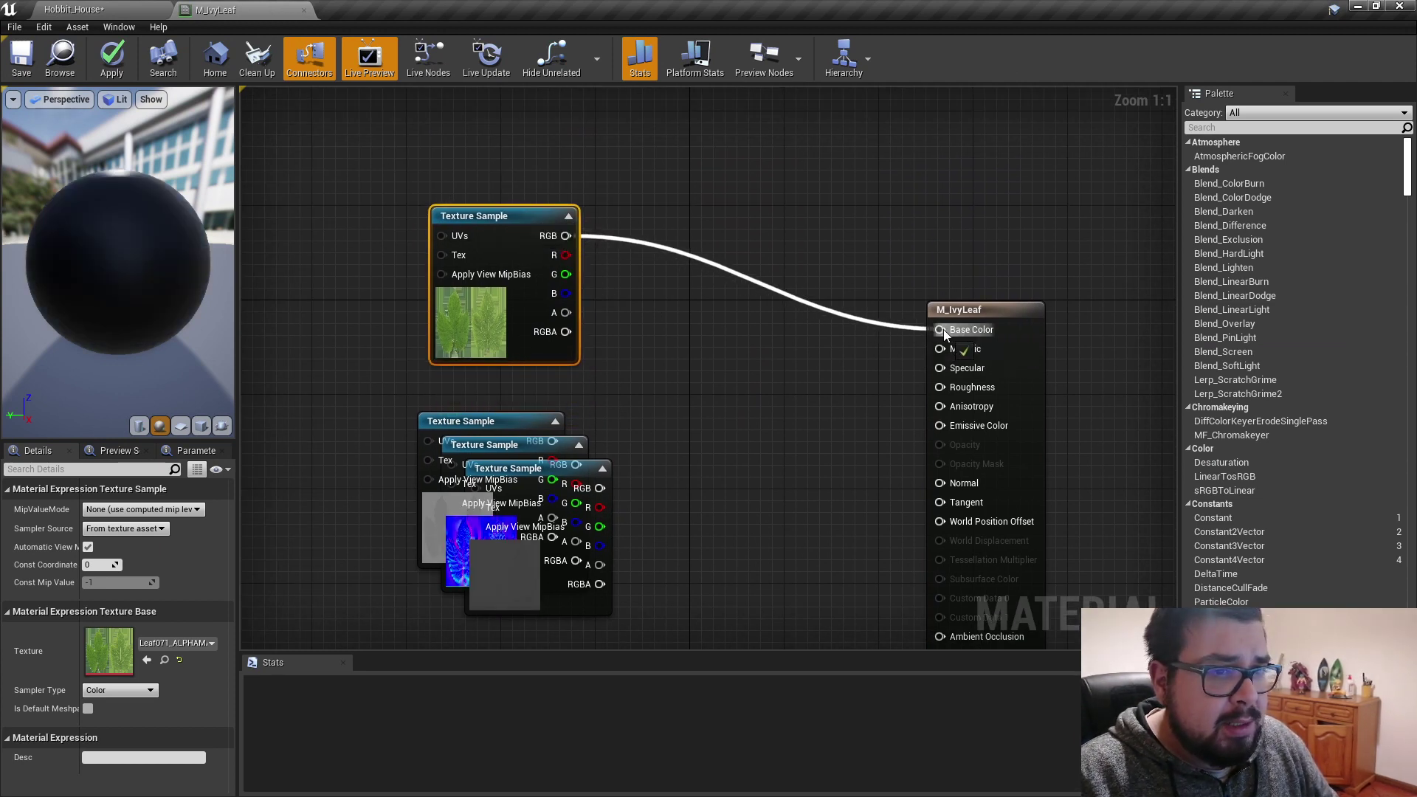
left_click_drag(508, 236, 484, 200)
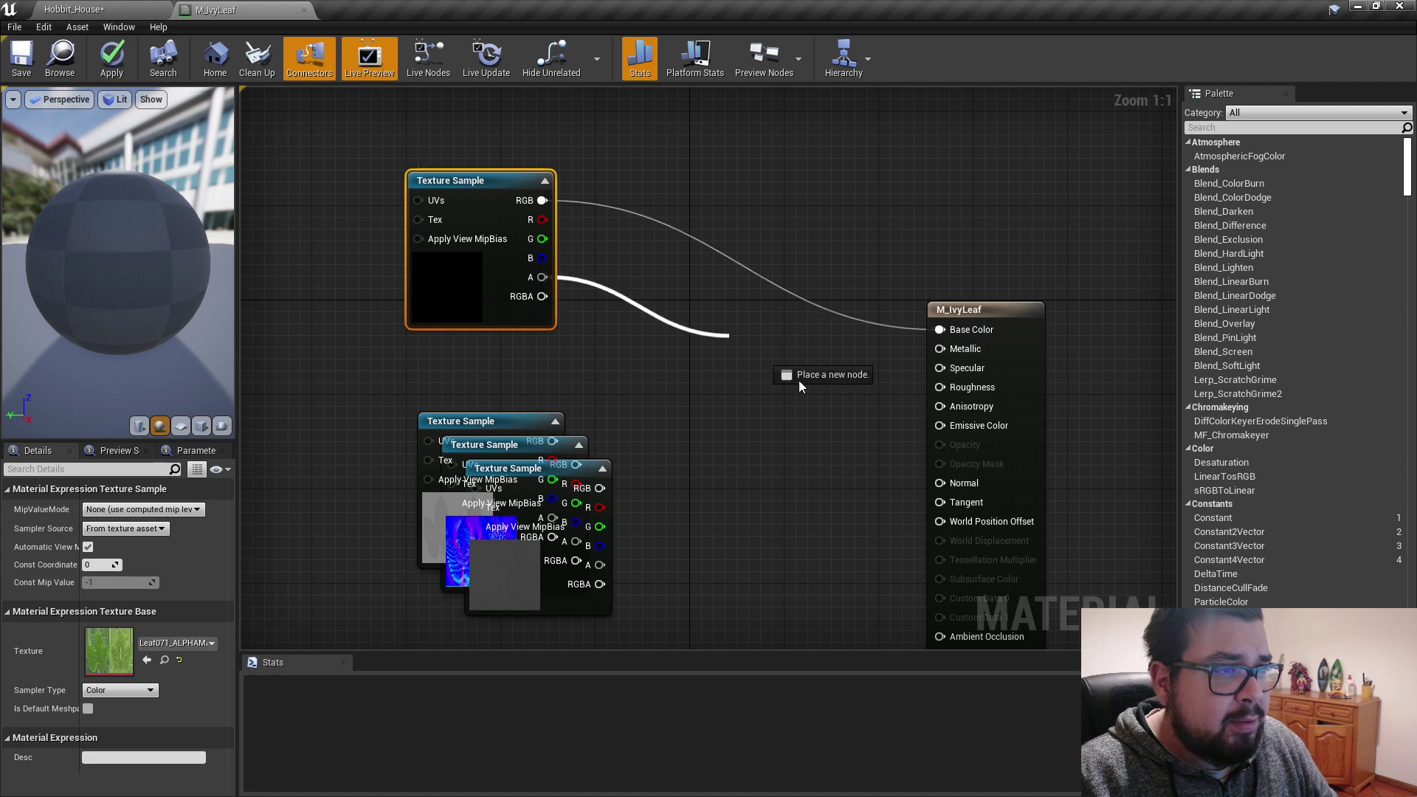
left_click_drag(799, 380, 954, 477)
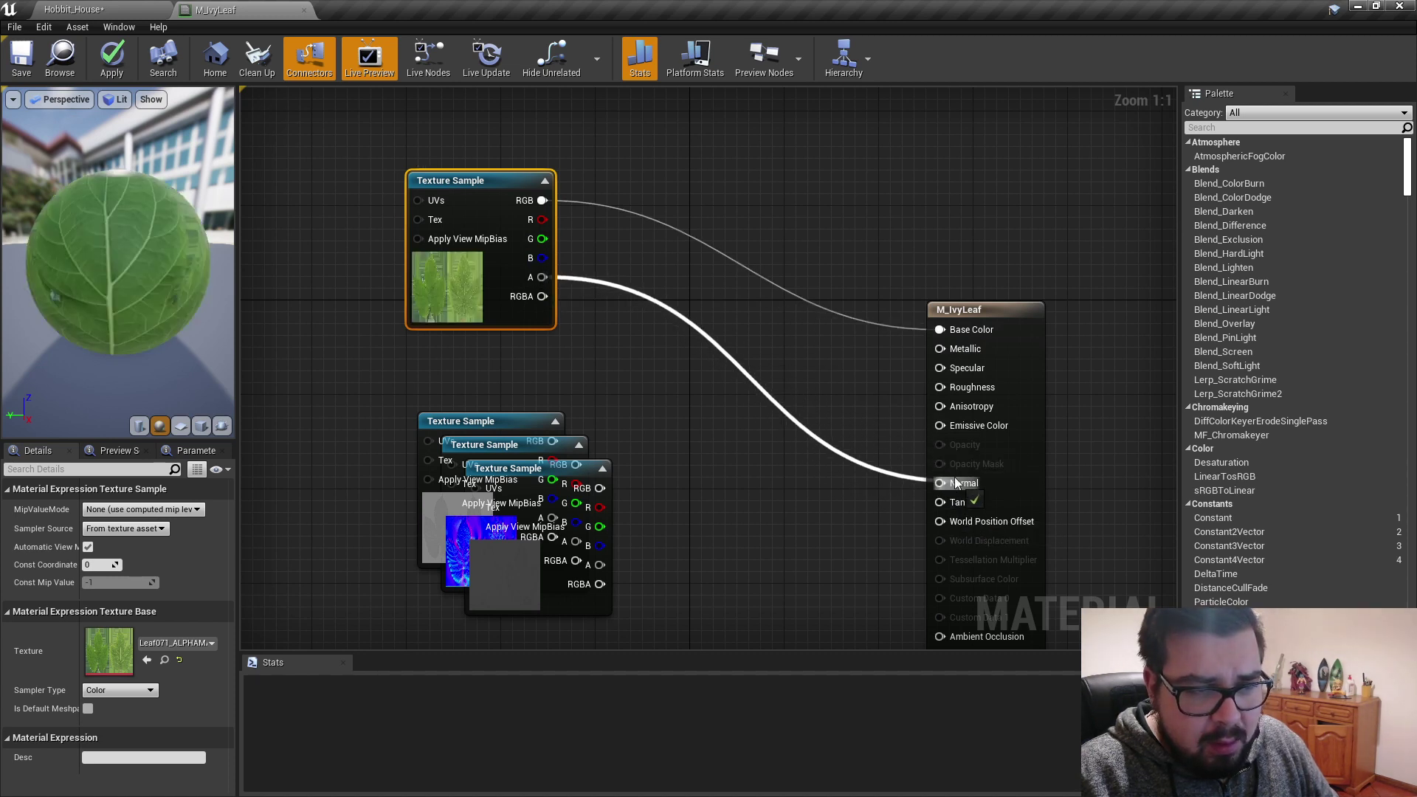
mouse_move(954, 482)
left_mouse_down()
mouse_move(952, 542)
mouse_move(941, 465)
left_mouse_up()
Step: Invert the gloss texture through a OneMinus node and feed it into Roughness
left_click_drag(489, 418, 478, 353)
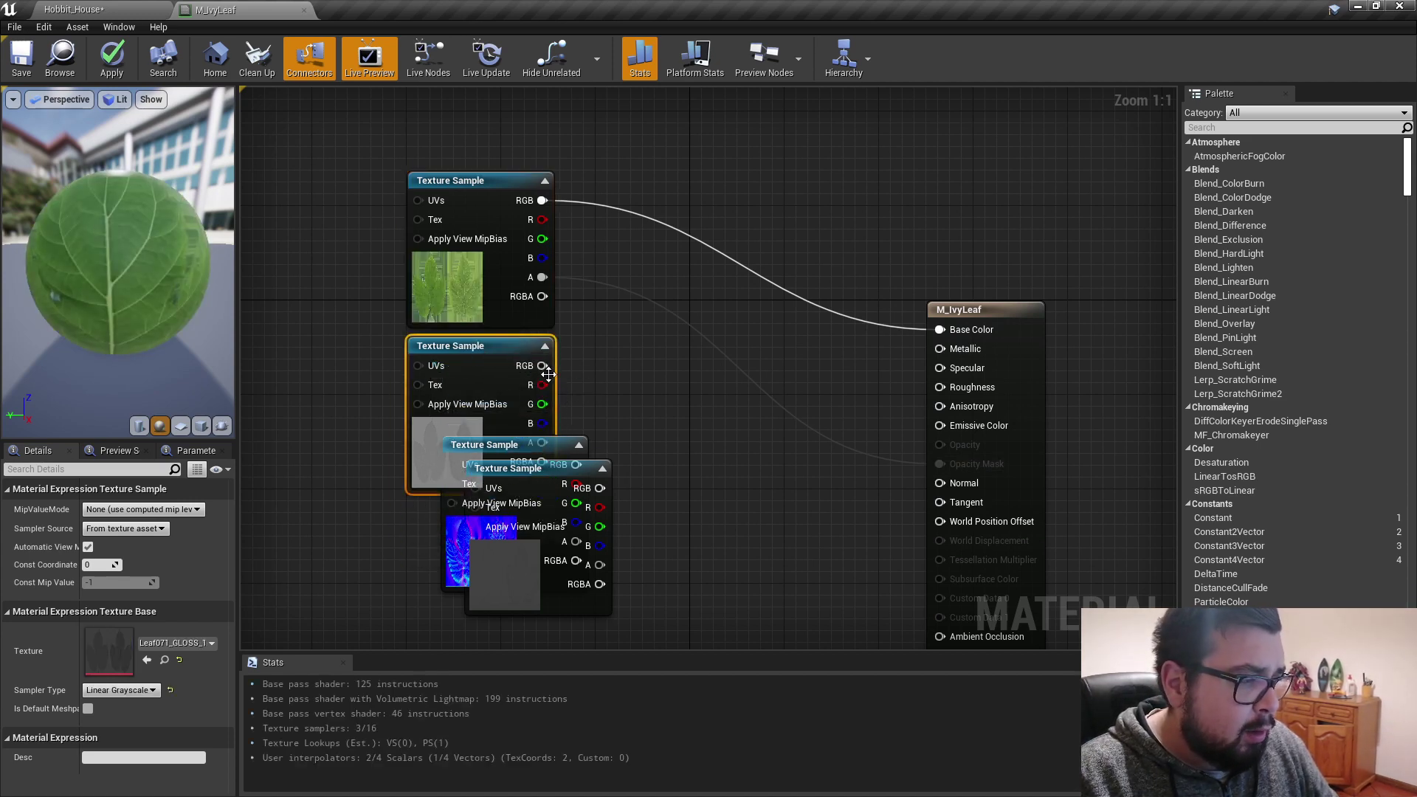
left_click_drag(542, 365, 640, 399)
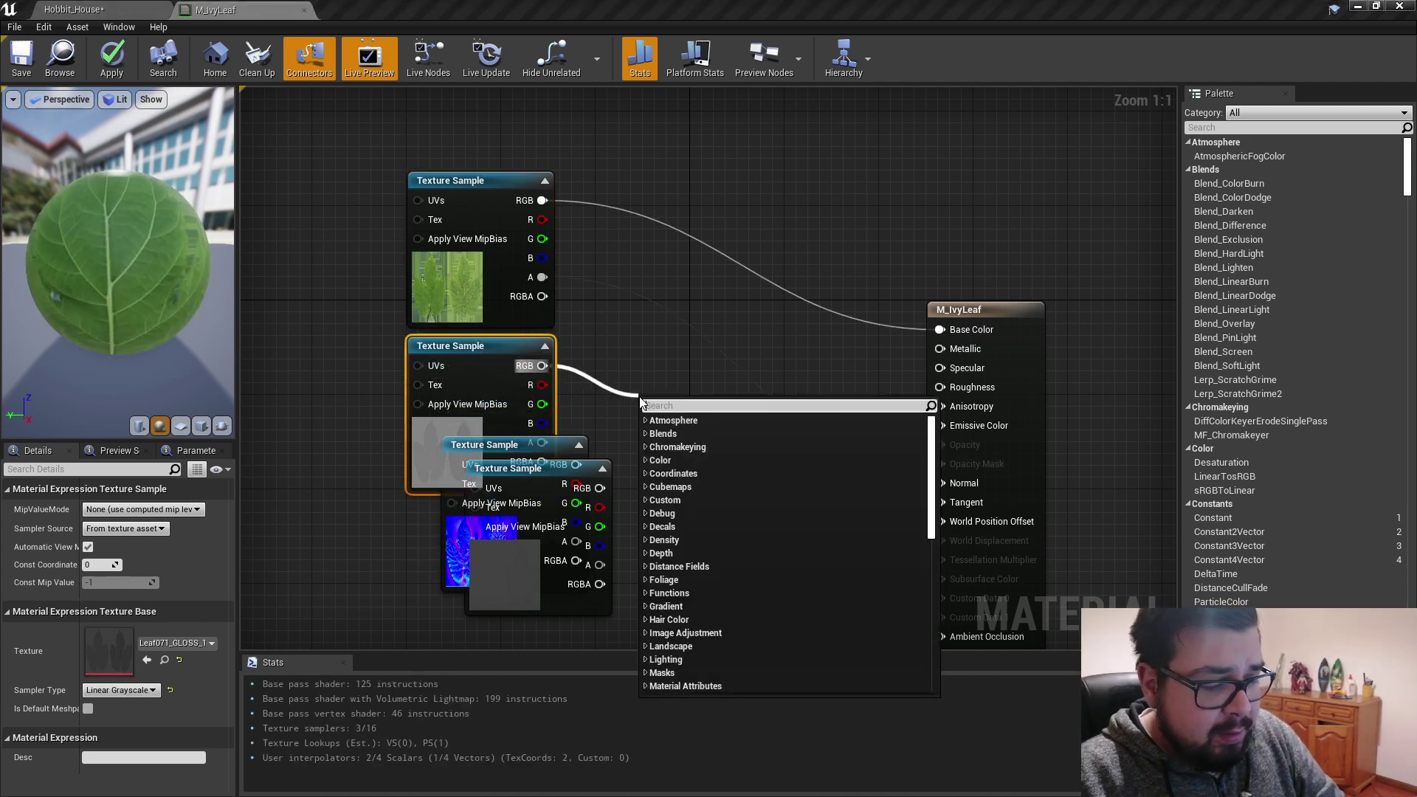
type("one")
left_click(678, 480)
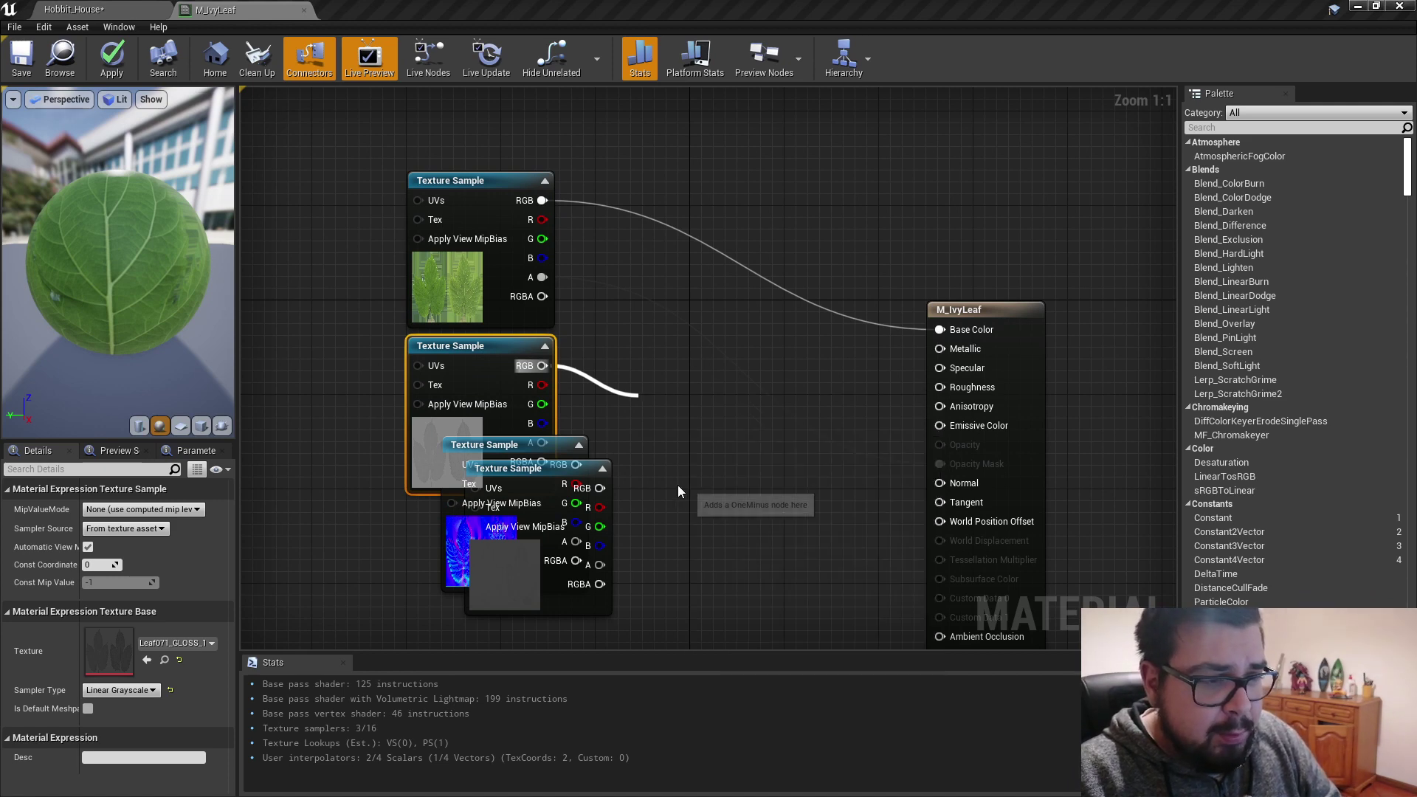
left_click_drag(676, 425, 939, 387)
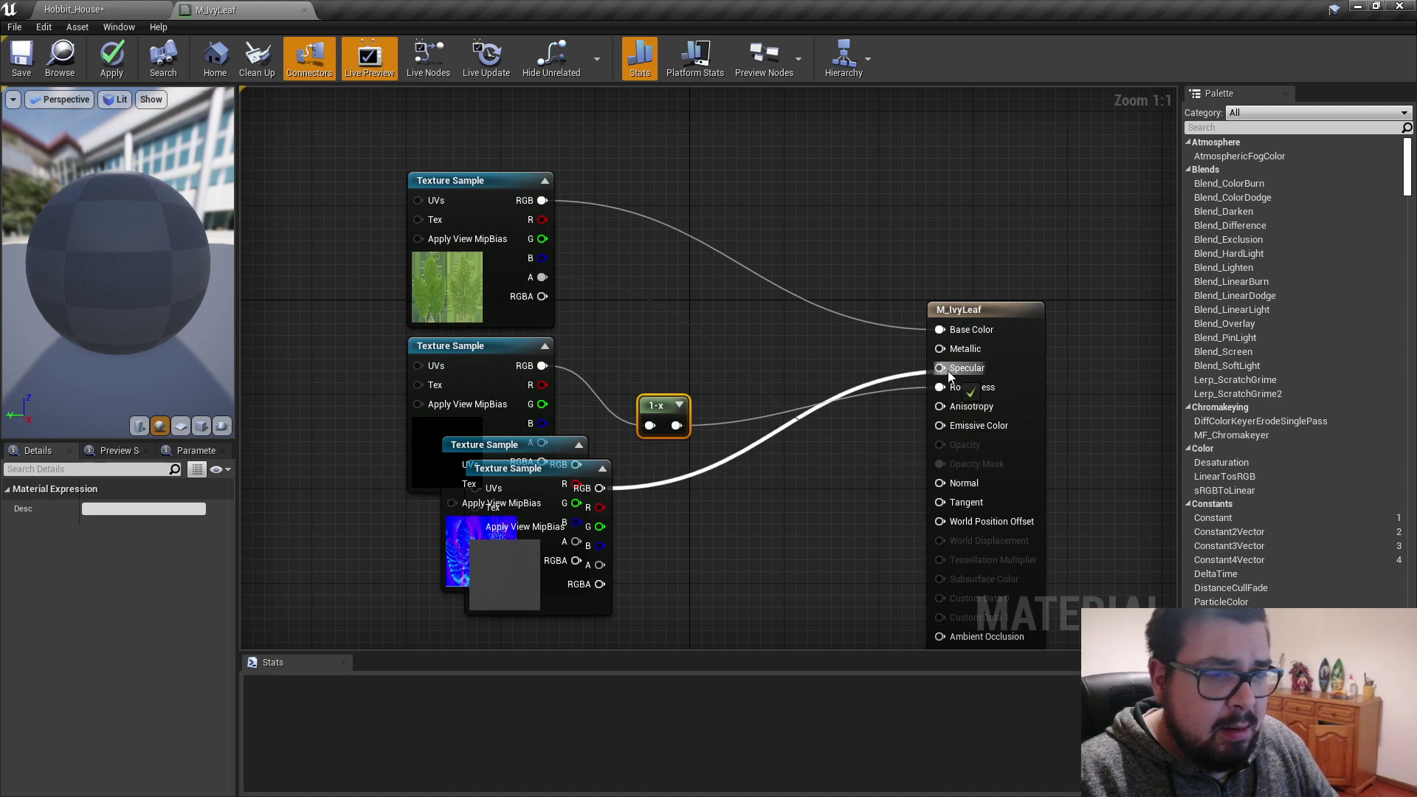
Step: Connect the reflection texture to Specular and arrange the normal map node below
left_click_drag(599, 488, 939, 368)
left_click_drag(569, 438, 474, 561)
right_click_drag(376, 597, 406, 394)
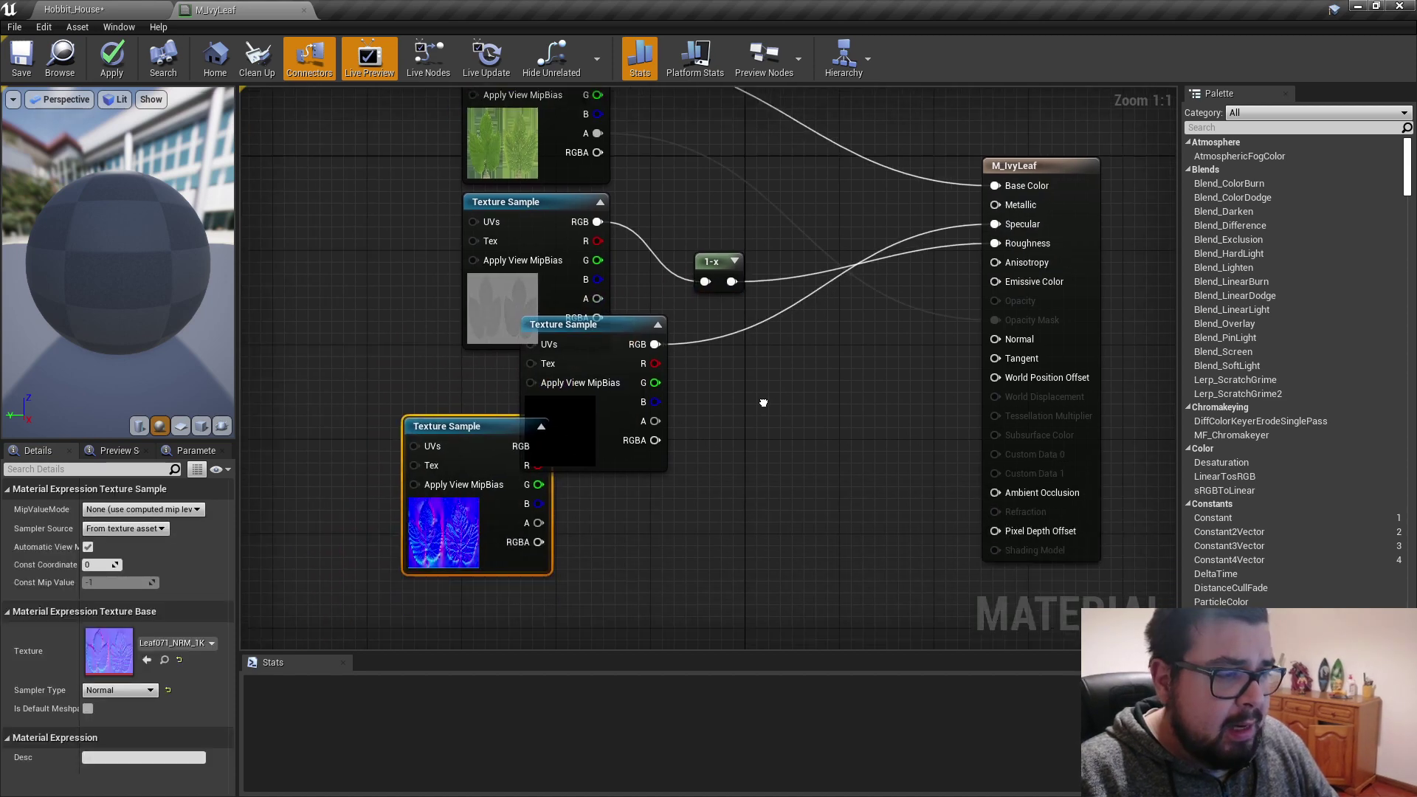
mouse_move(406, 394)
left_mouse_down()
mouse_move(521, 488)
mouse_move(976, 282)
left_mouse_up()
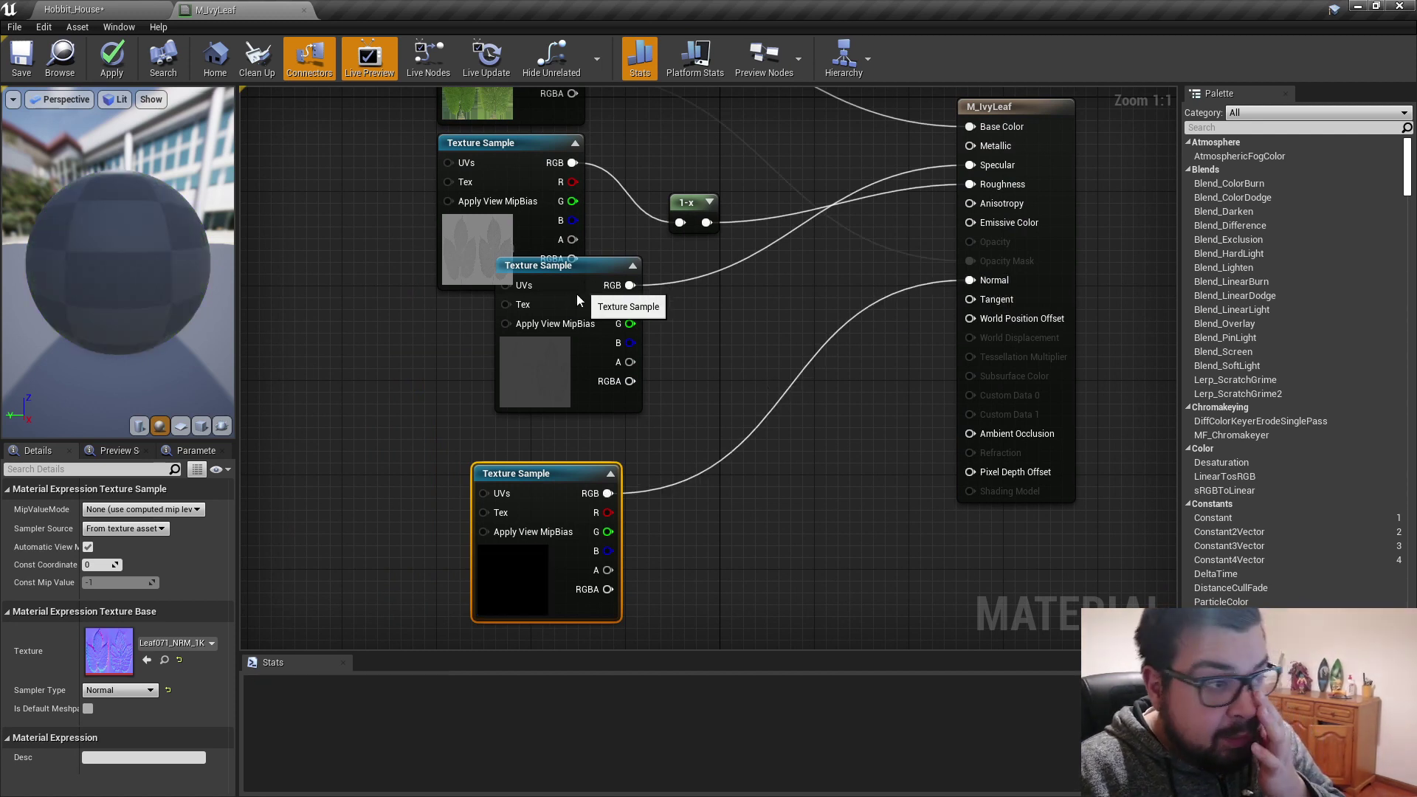
left_click_drag(577, 294, 520, 336)
left_click_drag(551, 489, 540, 501)
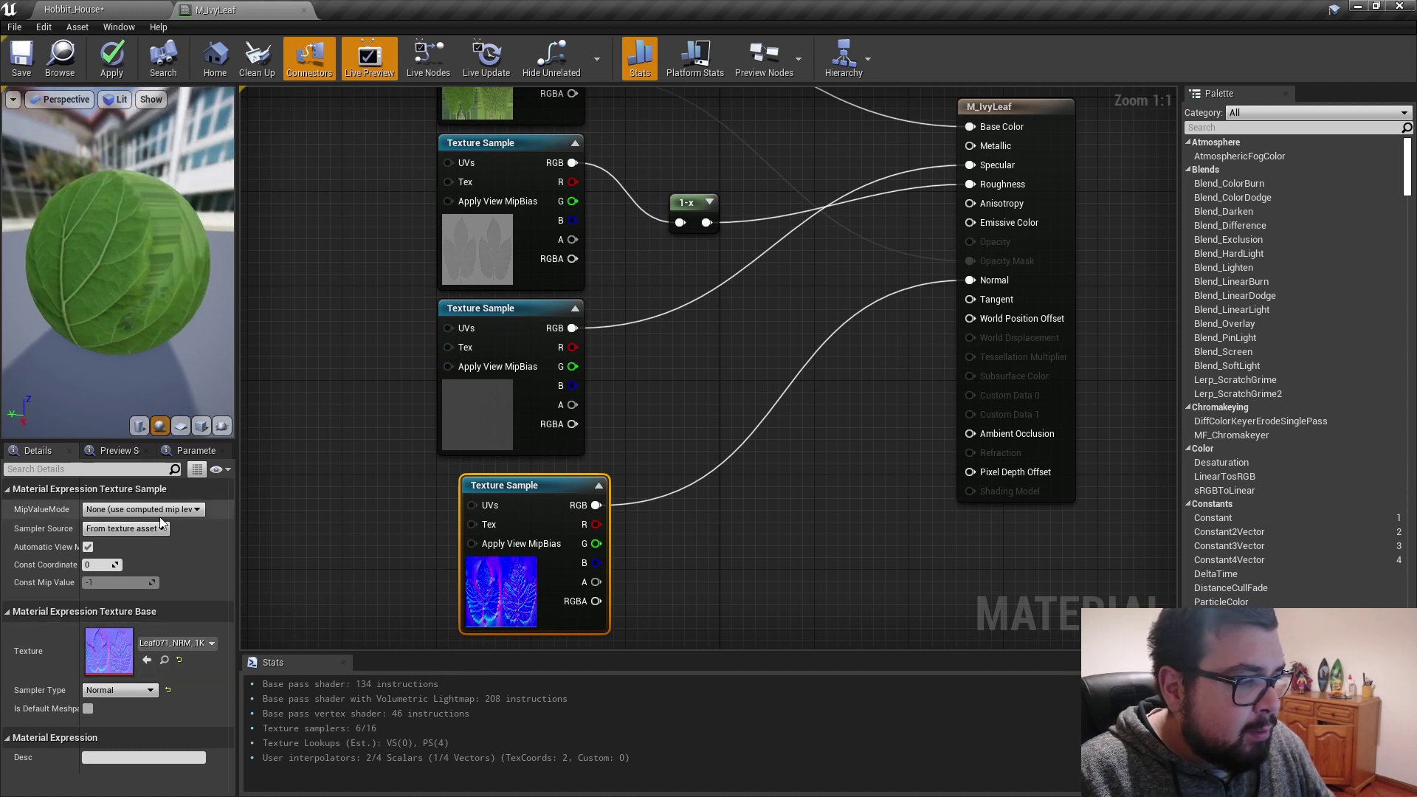
scroll(325, 538, "down", 1)
Step: Set the M_IvyLeaf blend mode to Masked and check the leaf in the preview
left_click(980, 190)
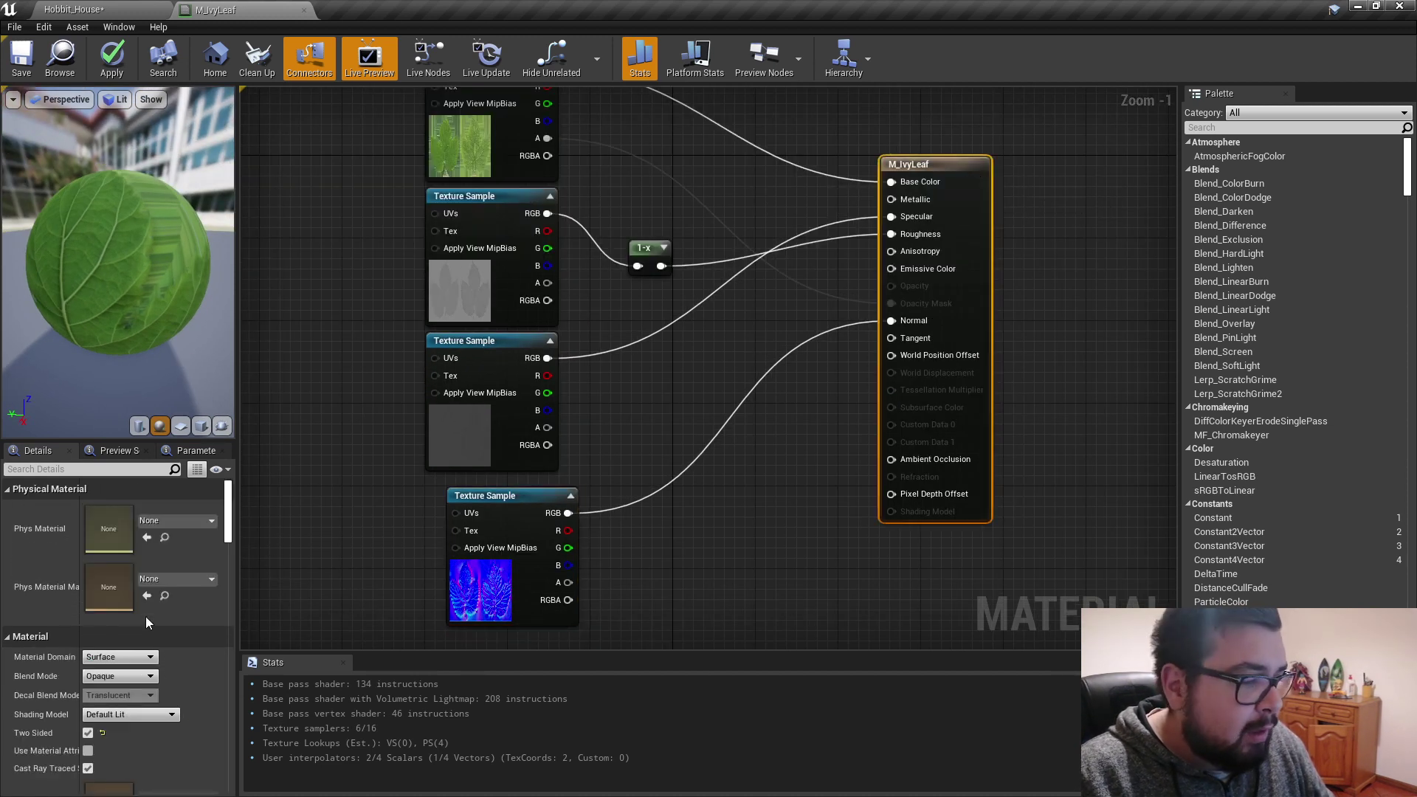
left_click(150, 676)
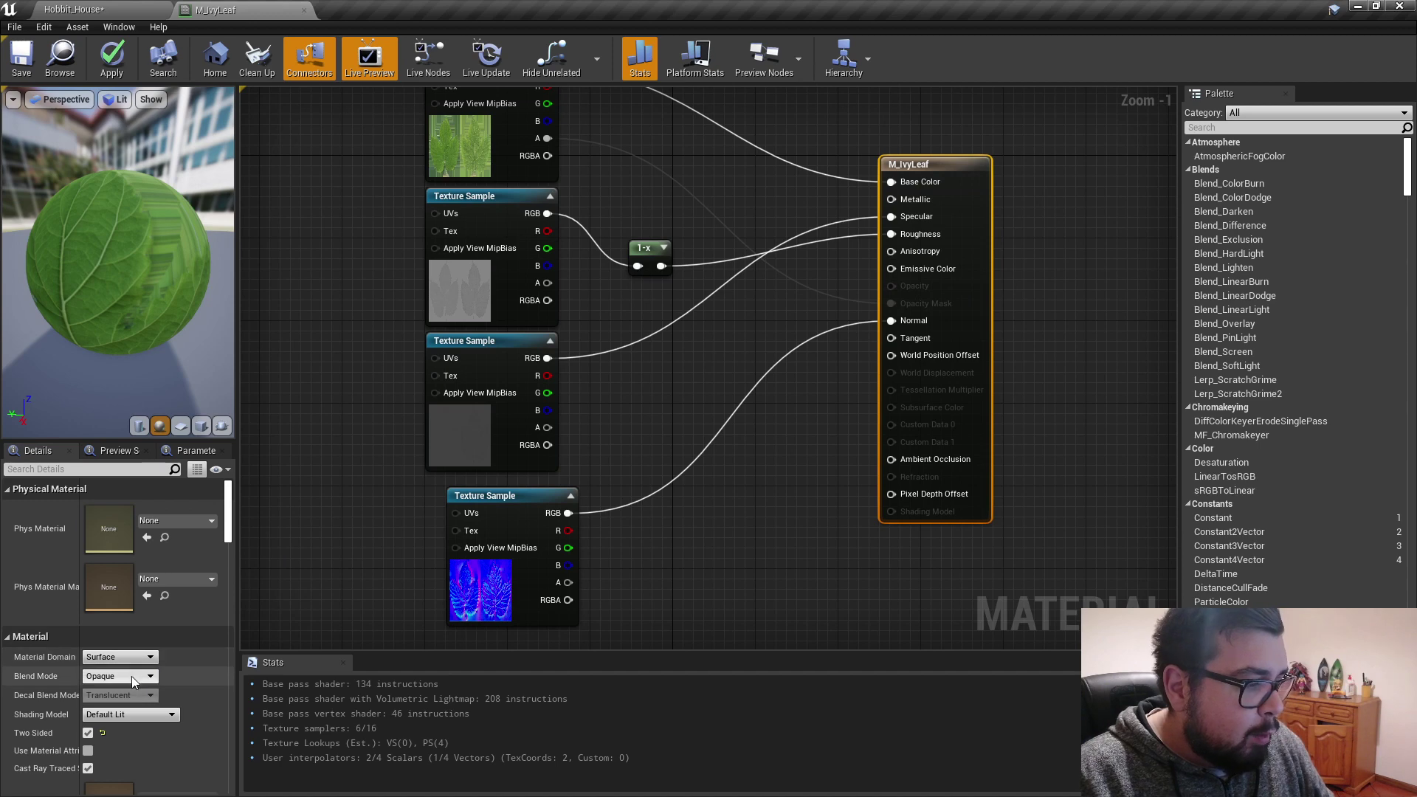
left_click(126, 702)
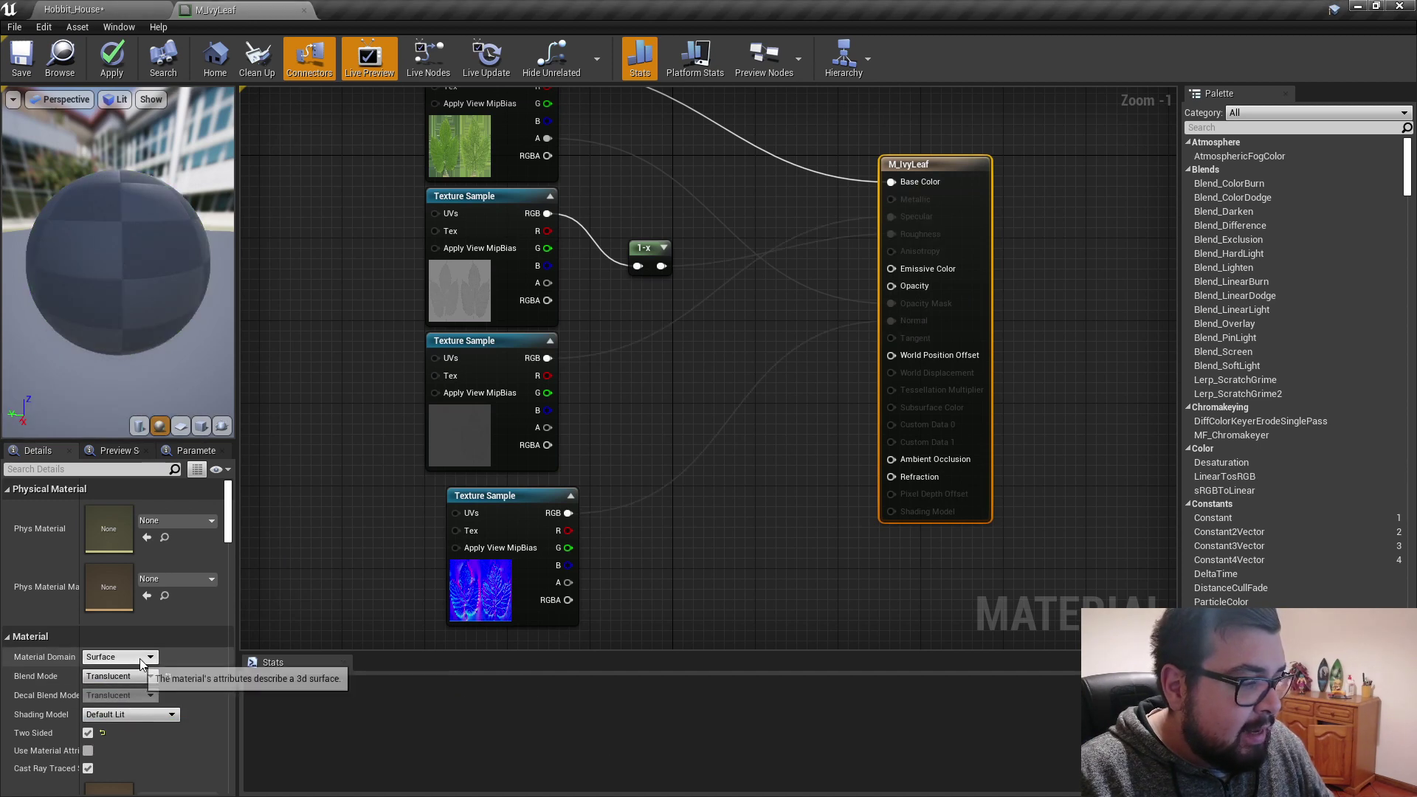
left_click(133, 678)
left_click(132, 678)
left_click(133, 679)
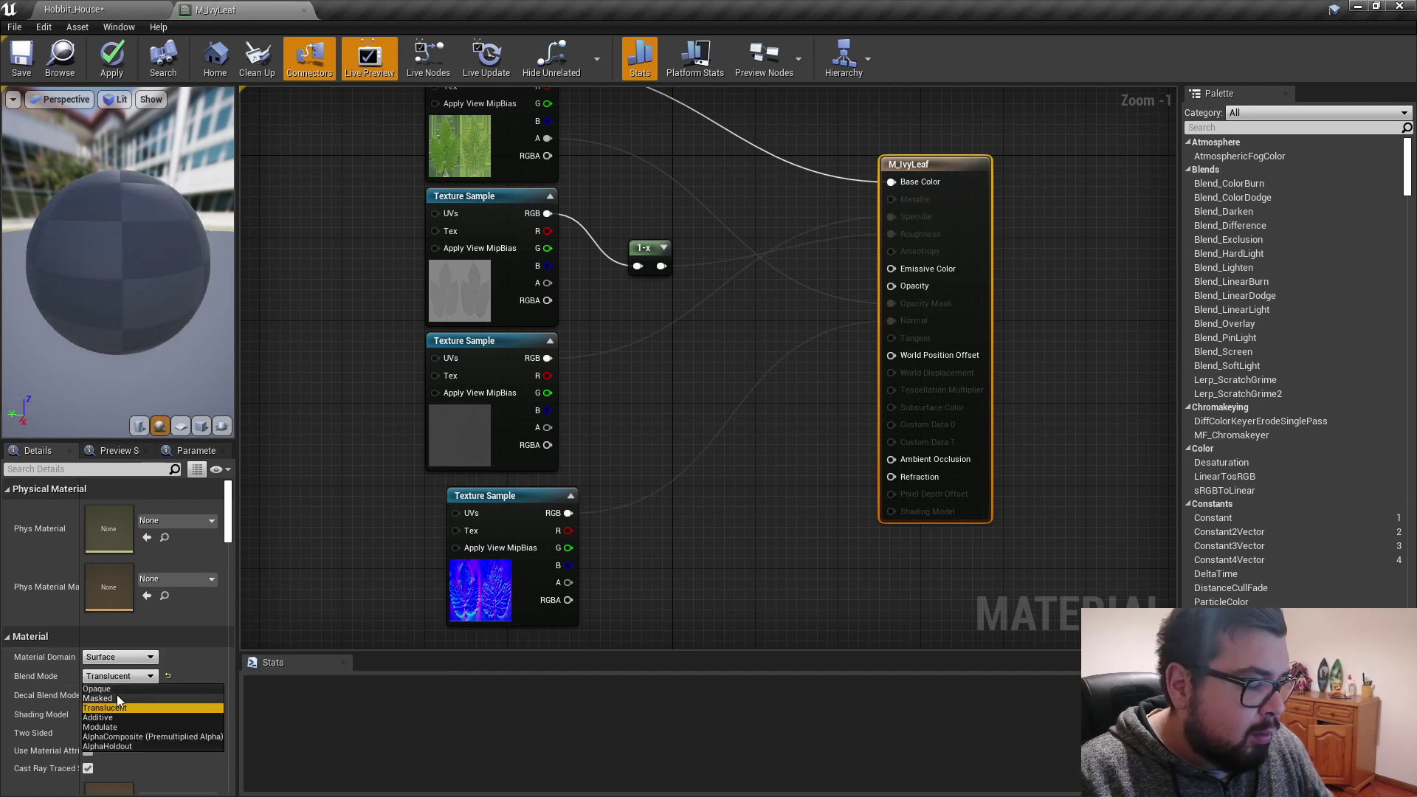
left_click(116, 696)
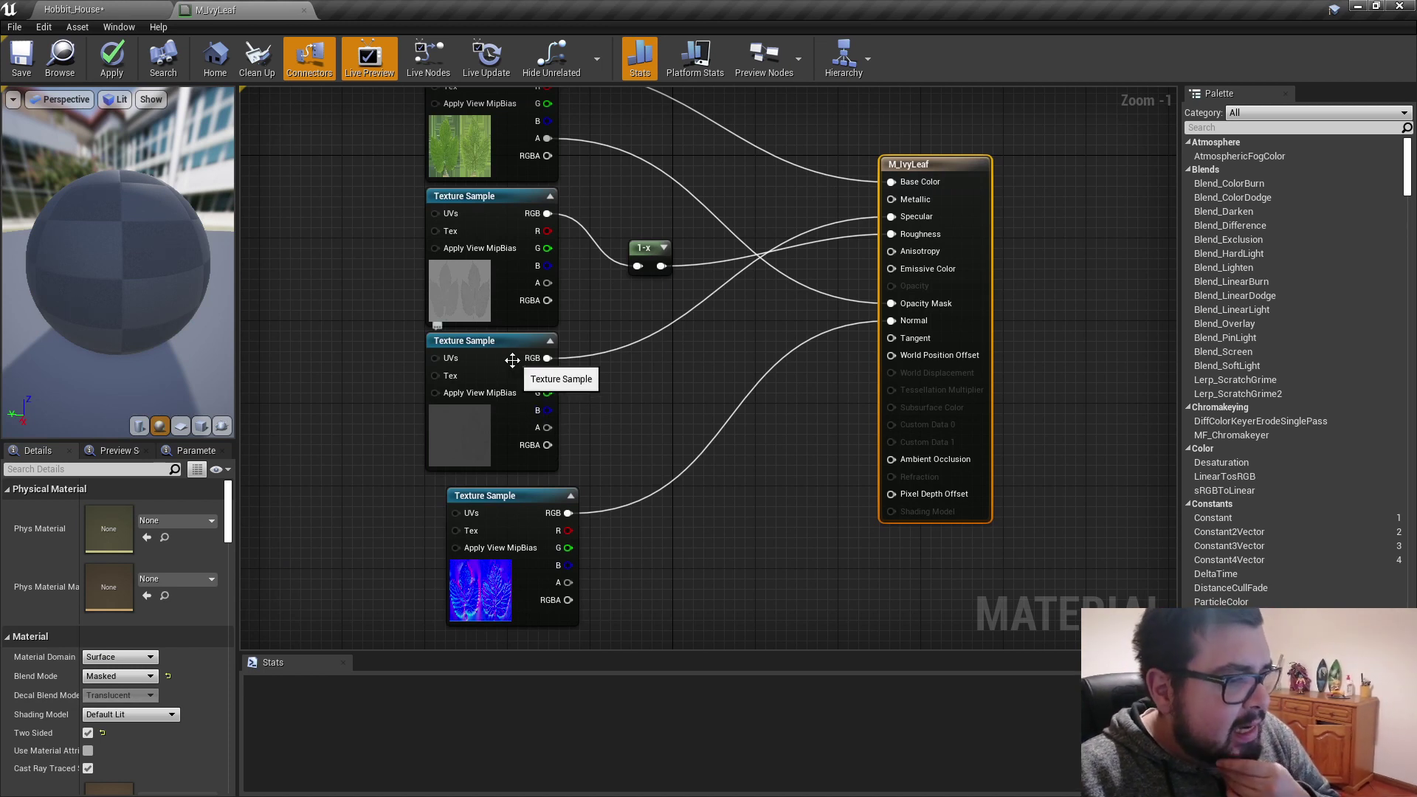
left_click_drag(118, 247, 319, 270)
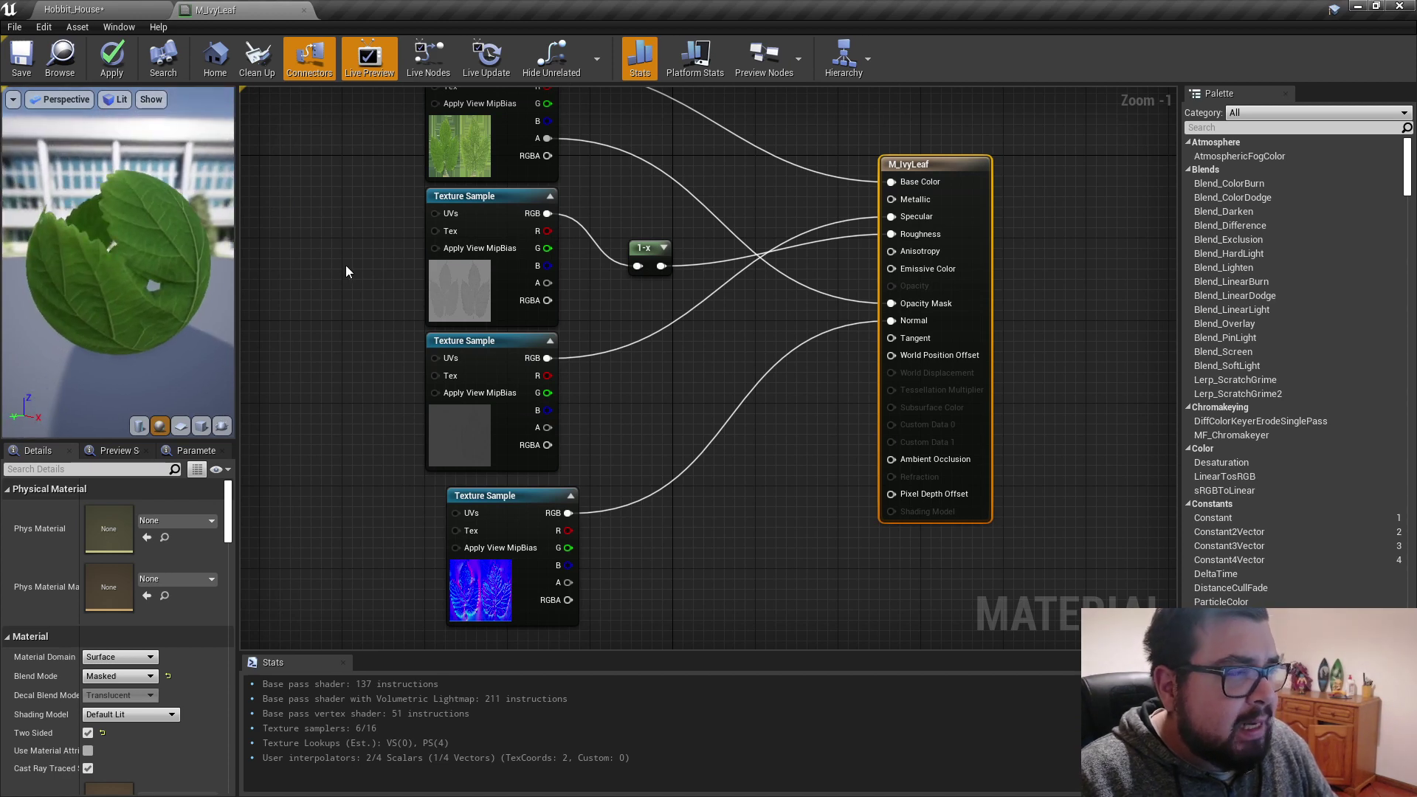
left_click(110, 9)
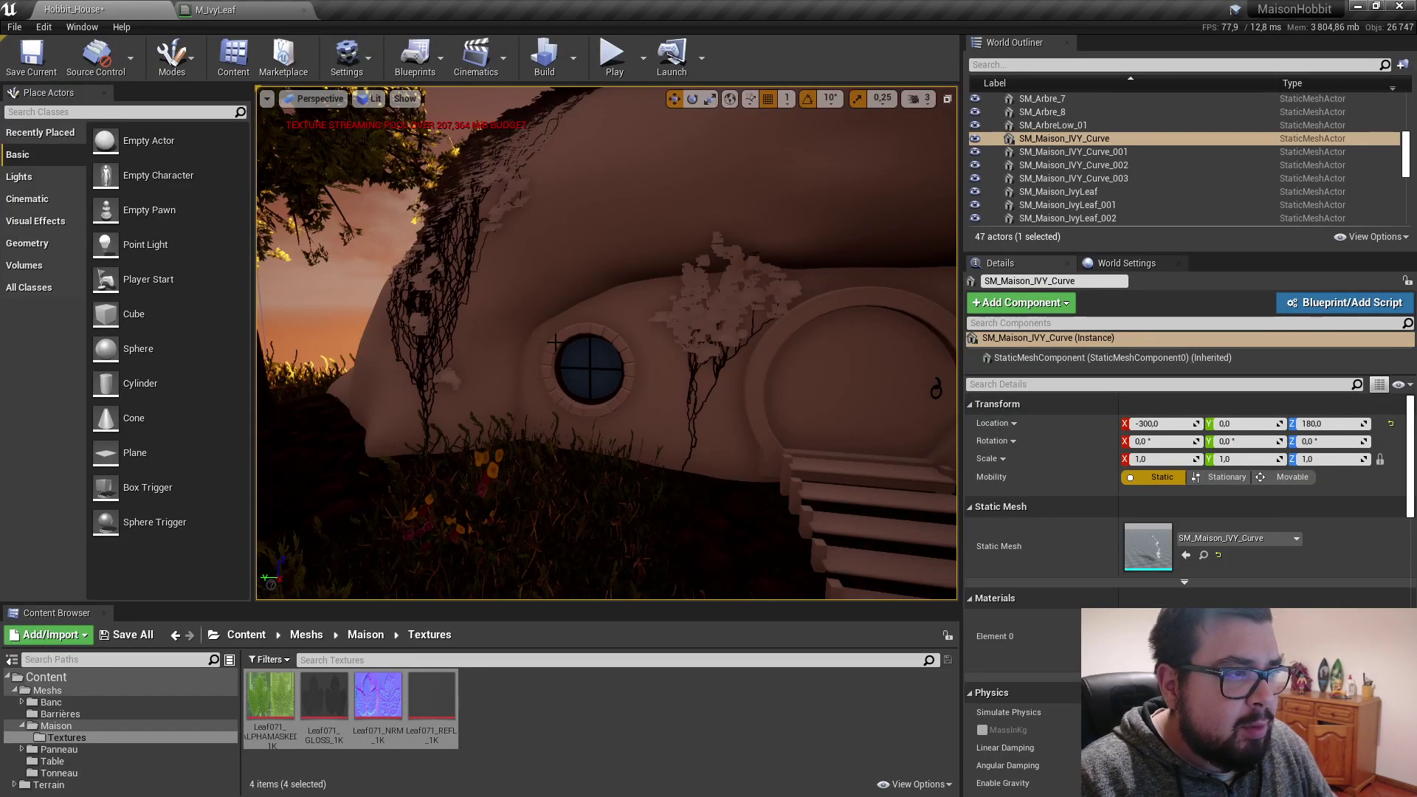
Step: Apply M_IvyLeaf and inspect the ivy leaves close up in the level viewport
left_click(249, 9)
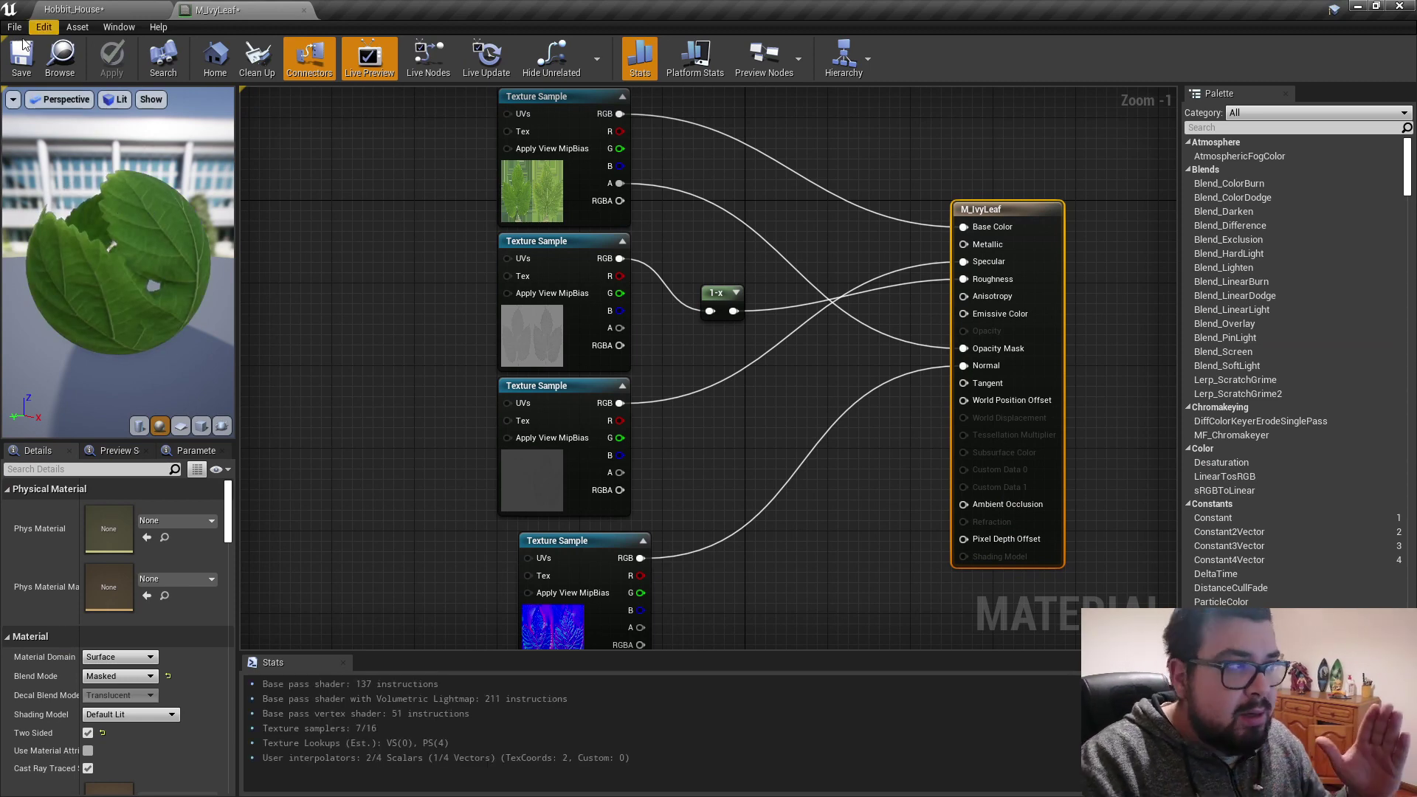
left_click(100, 7)
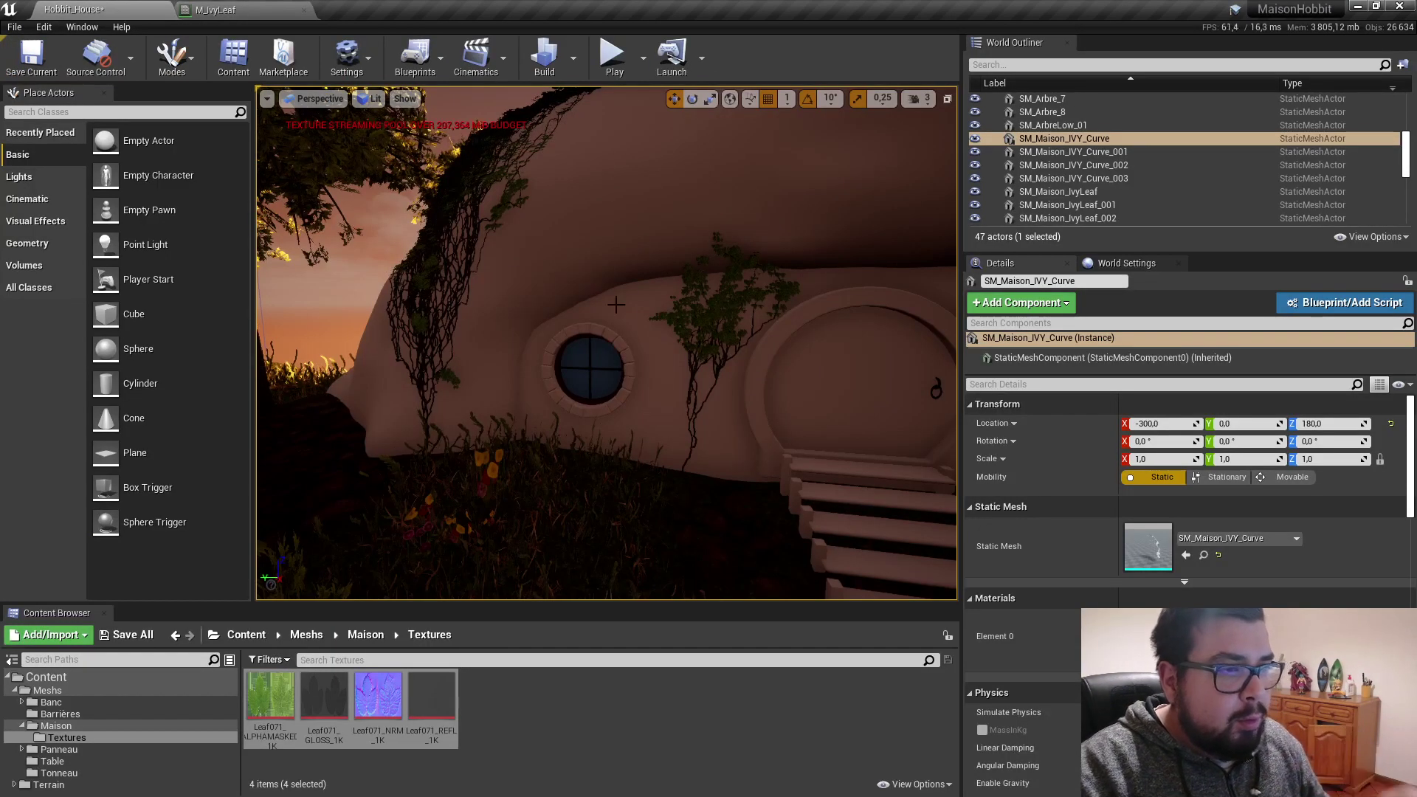
mouse_move(616, 304)
right_mouse_down()
mouse_move(664, 317)
mouse_move(650, 265)
mouse_move(642, 325)
mouse_move(634, 310)
right_mouse_up()
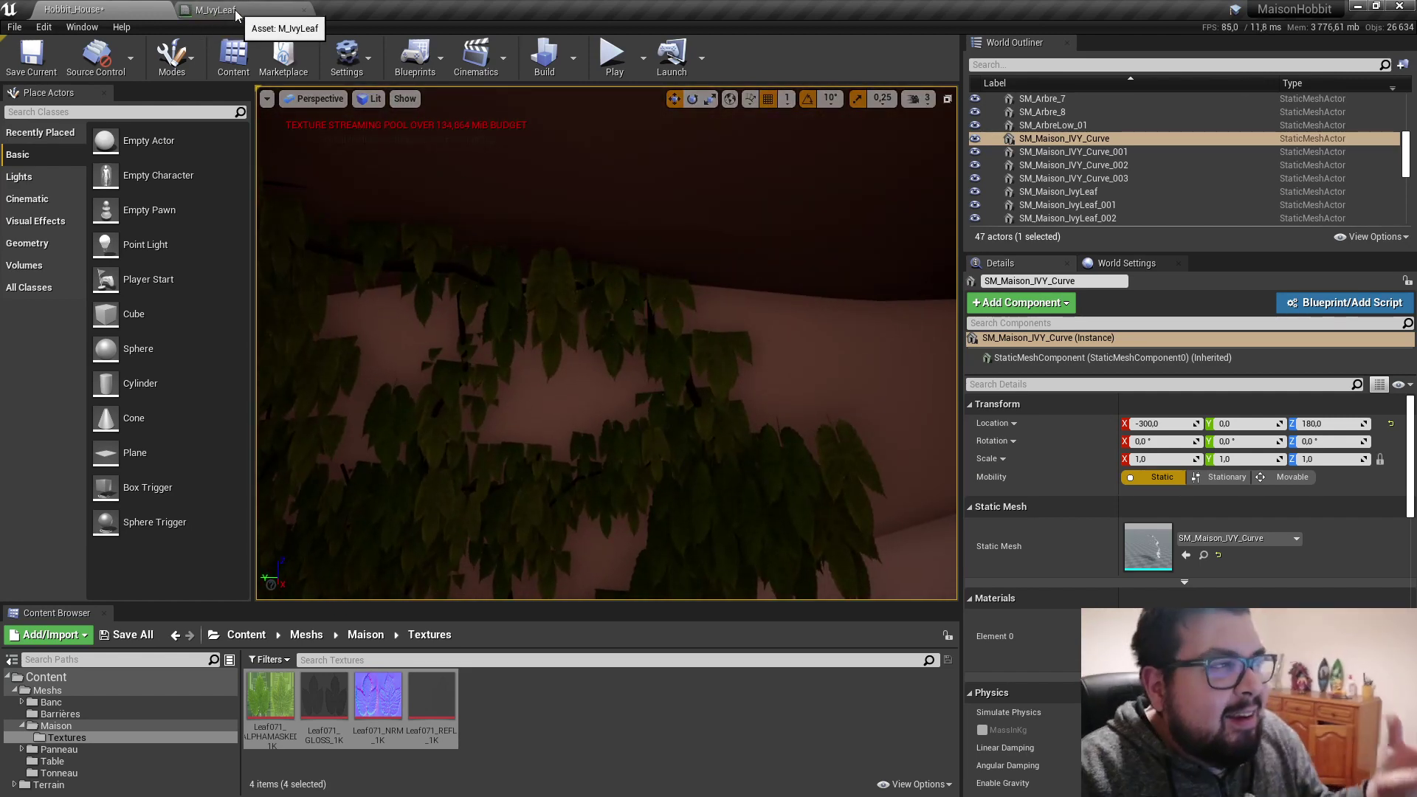
Step: In the M_IvyLeaf graph, pan to empty space and bring up the node search
left_click(200, 11)
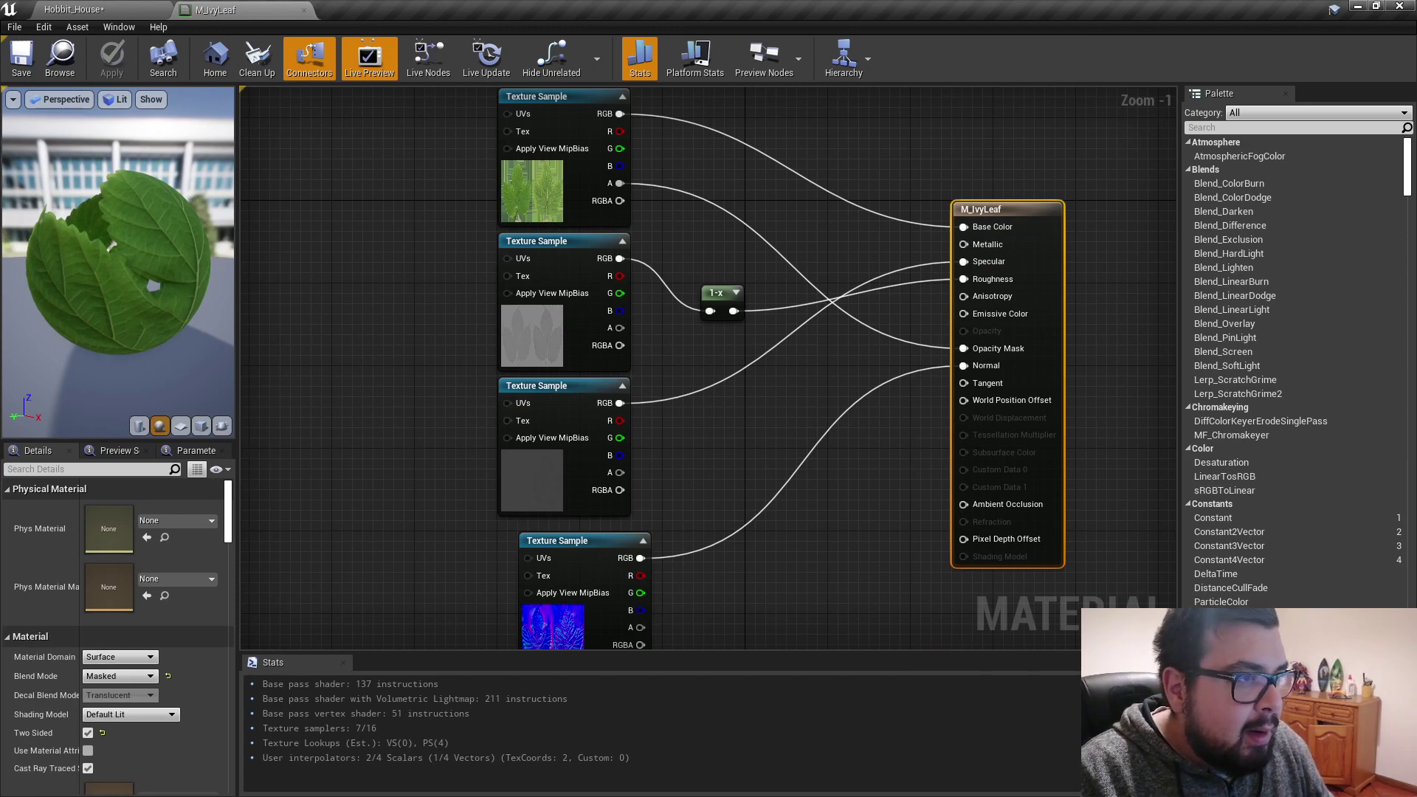
right_click_drag(294, 222, 427, 295)
right_click(427, 295)
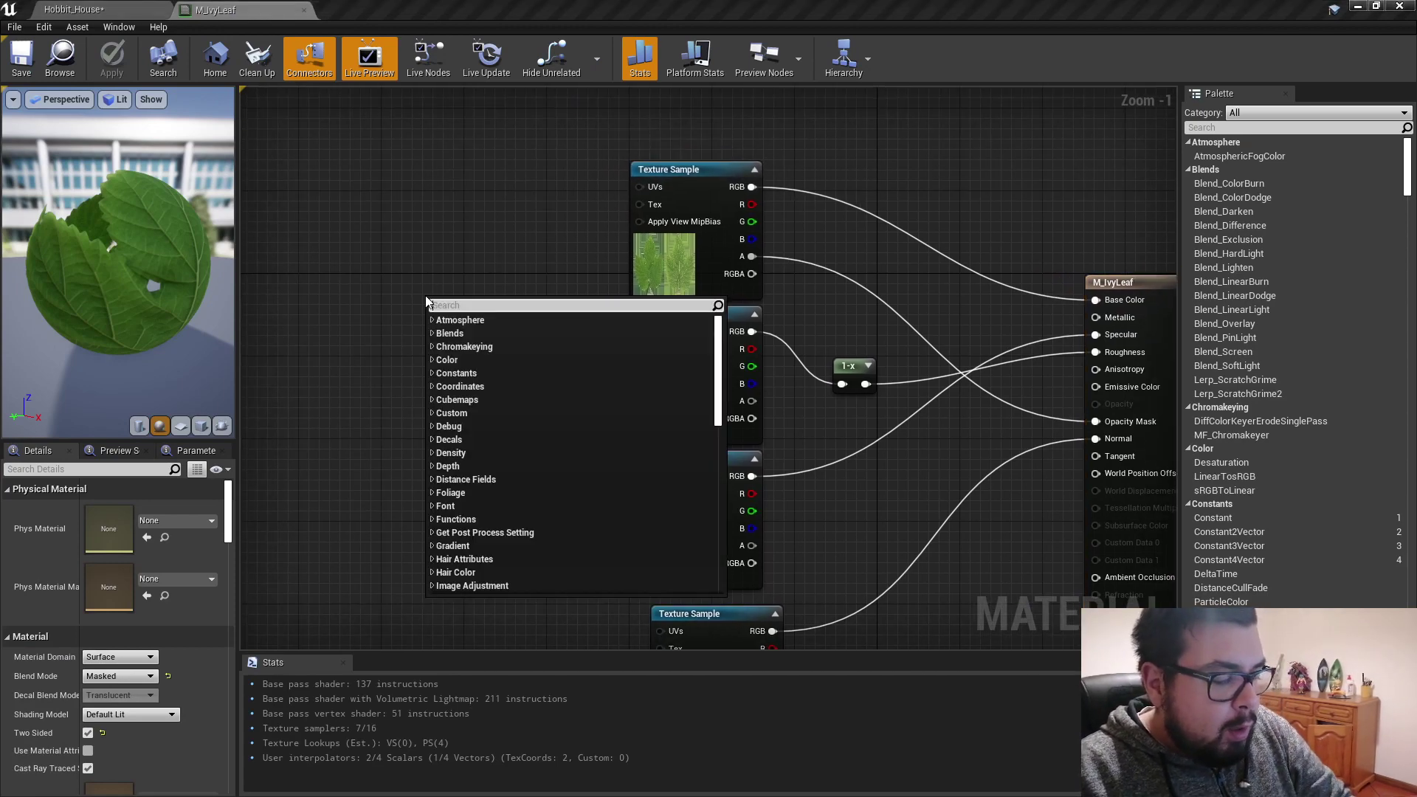
Step: Search 'coordinate' and place a TexCoord[0] node in the M_IvyLeaf graph
type("t")
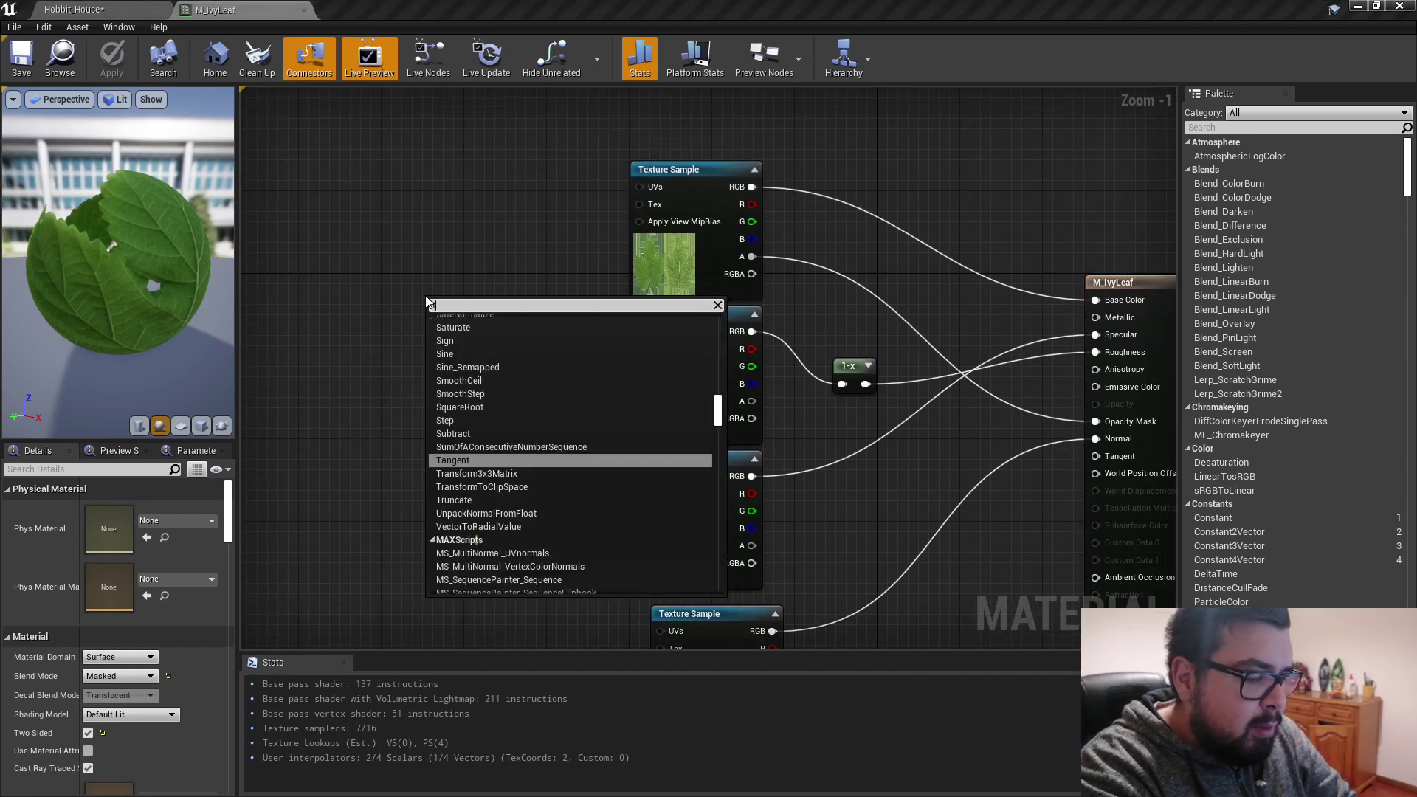
type("ec")
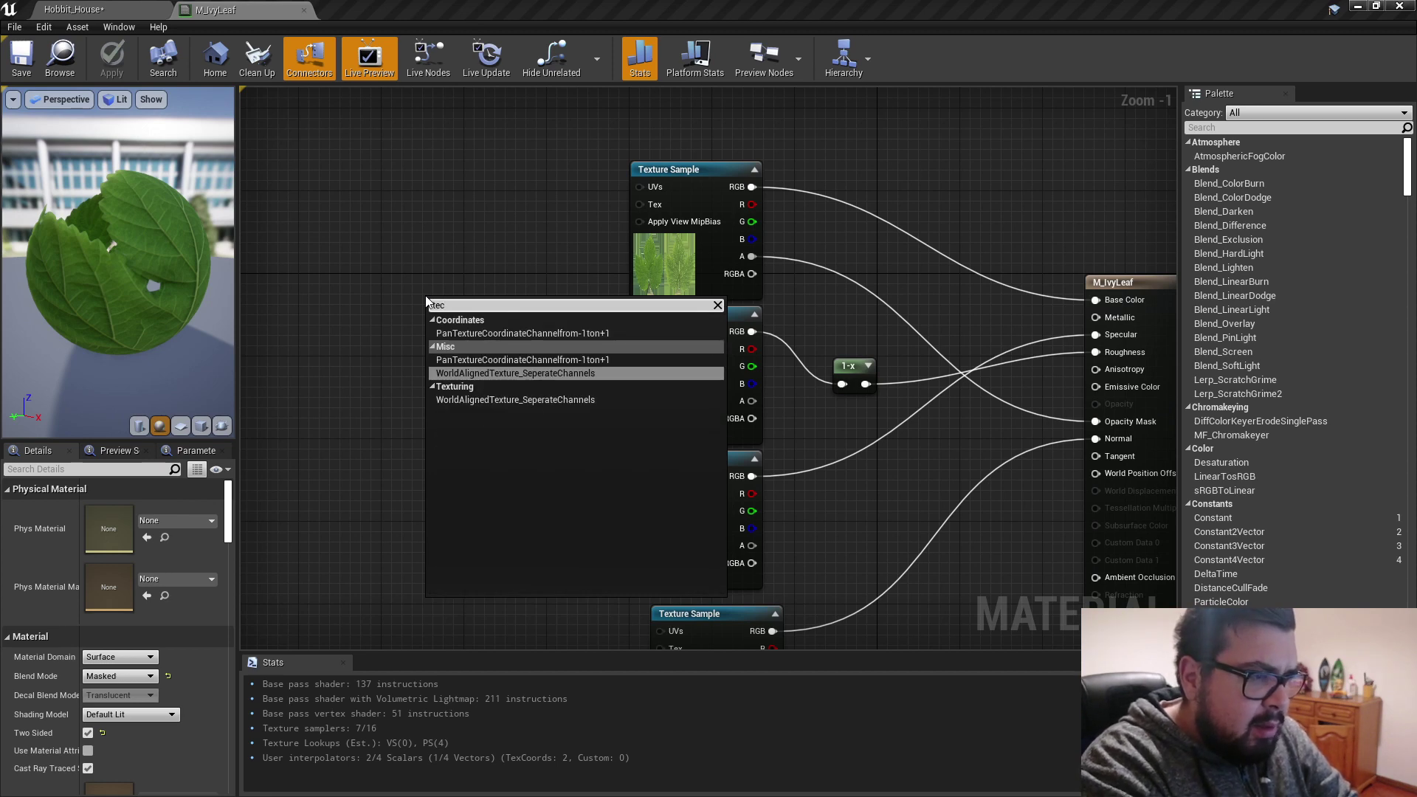
key("BackSpace")
key("BackSpace")
key("BackSpace")
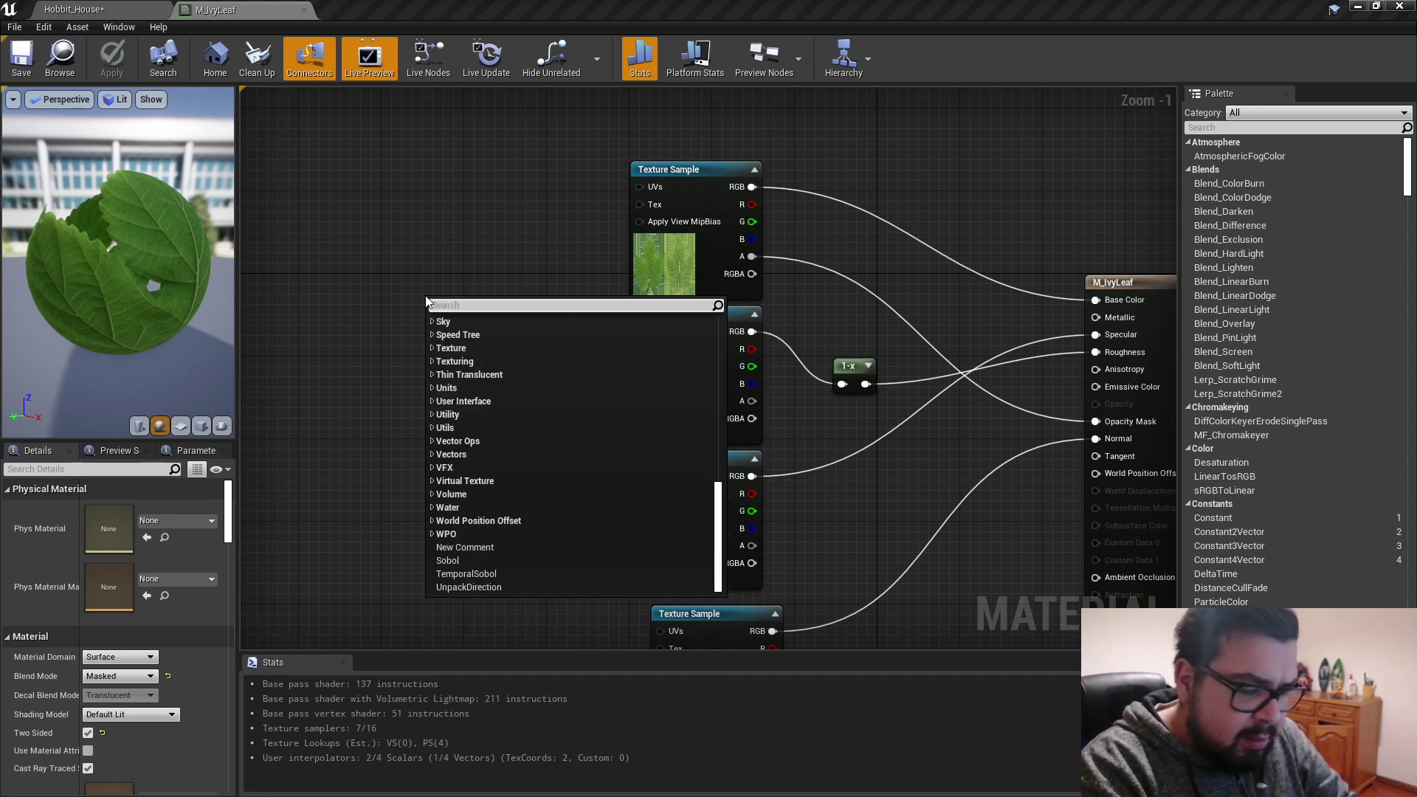
type("coordia")
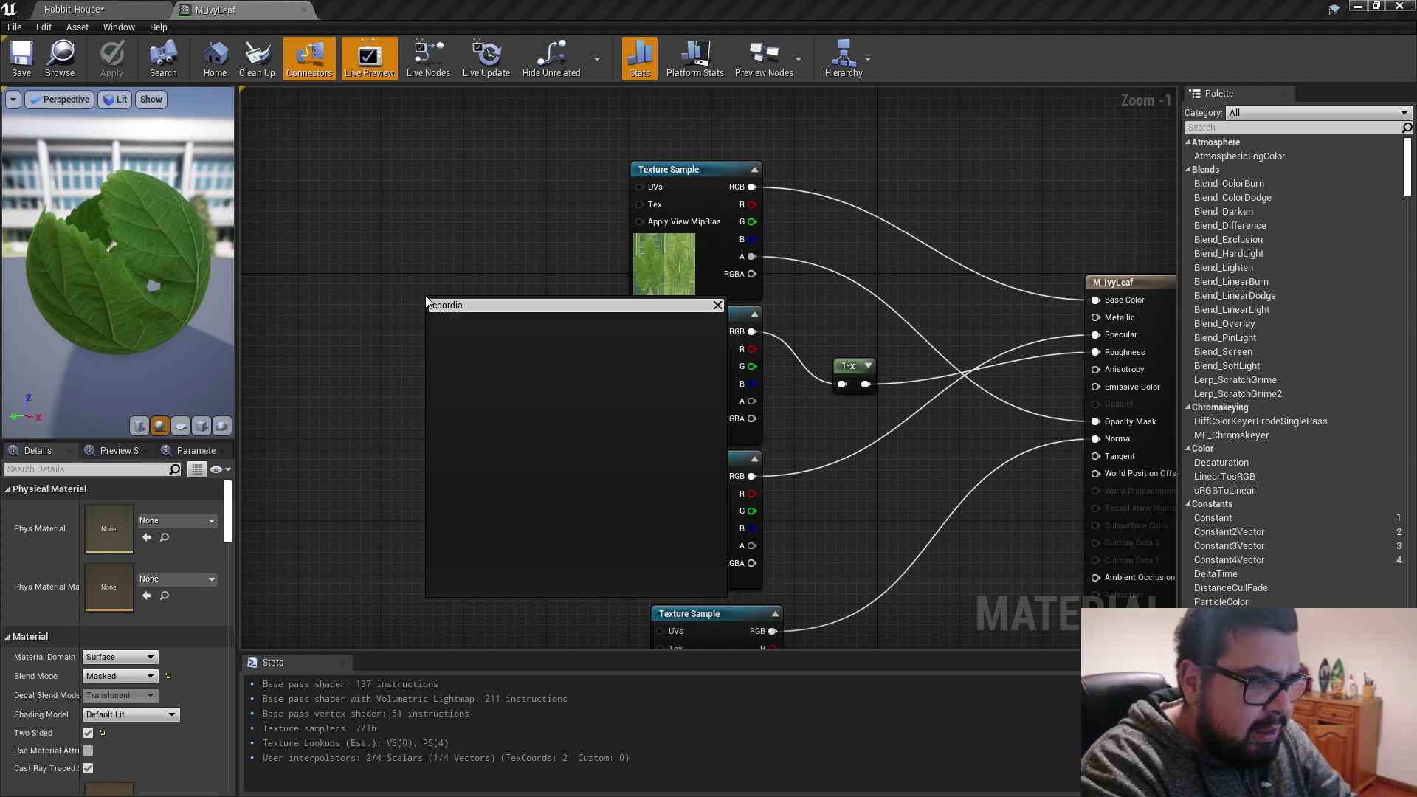
key("BackSpace")
key("BackSpace")
type("nat")
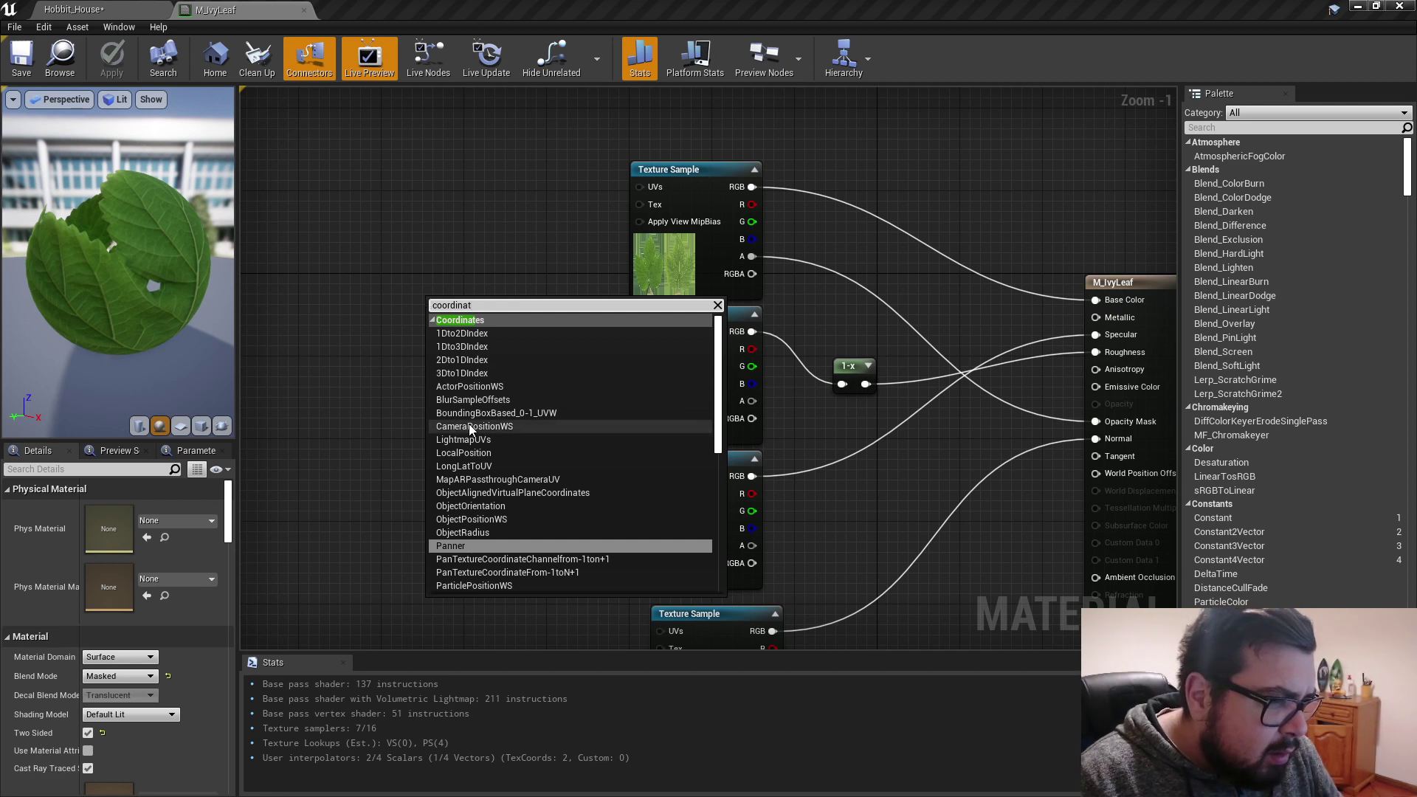
scroll(516, 443, "down", 1)
scroll(516, 442, "down", 2)
scroll(516, 443, "down", 2)
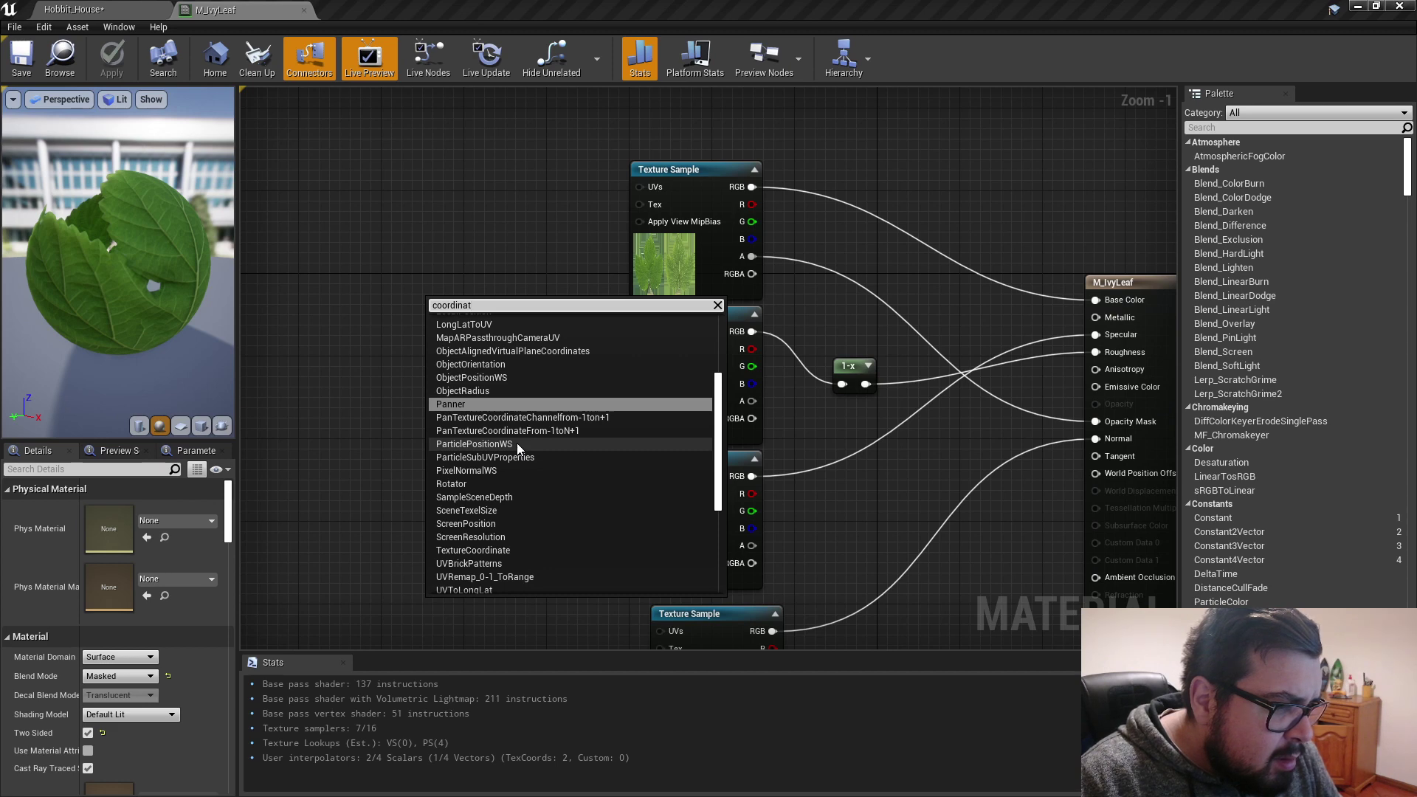
scroll(517, 443, "down", 2)
left_click(496, 502)
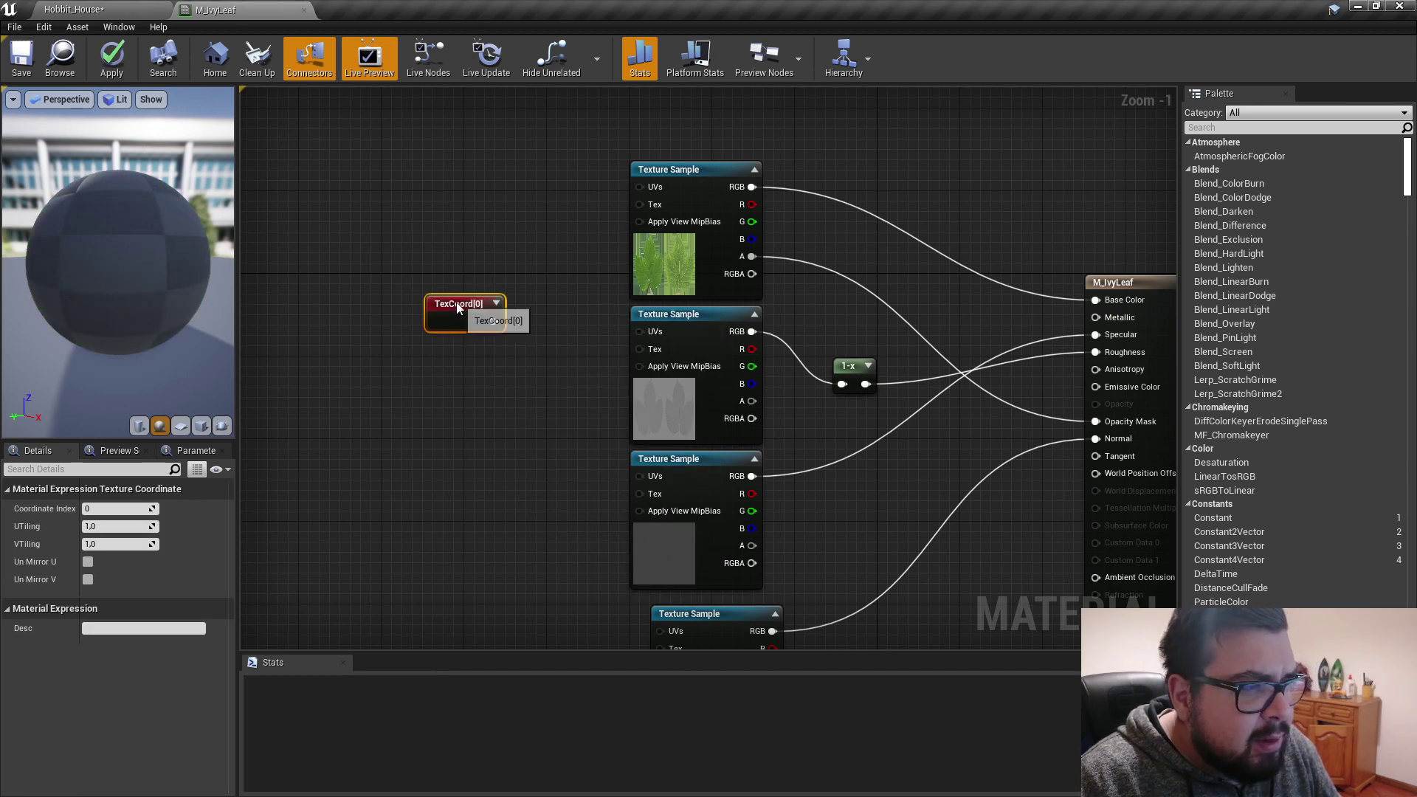
Step: Wire TexCoord into all four texture samples' UVs, set U tiling 0,5, then apply and save
left_click_drag(378, 290, 640, 187)
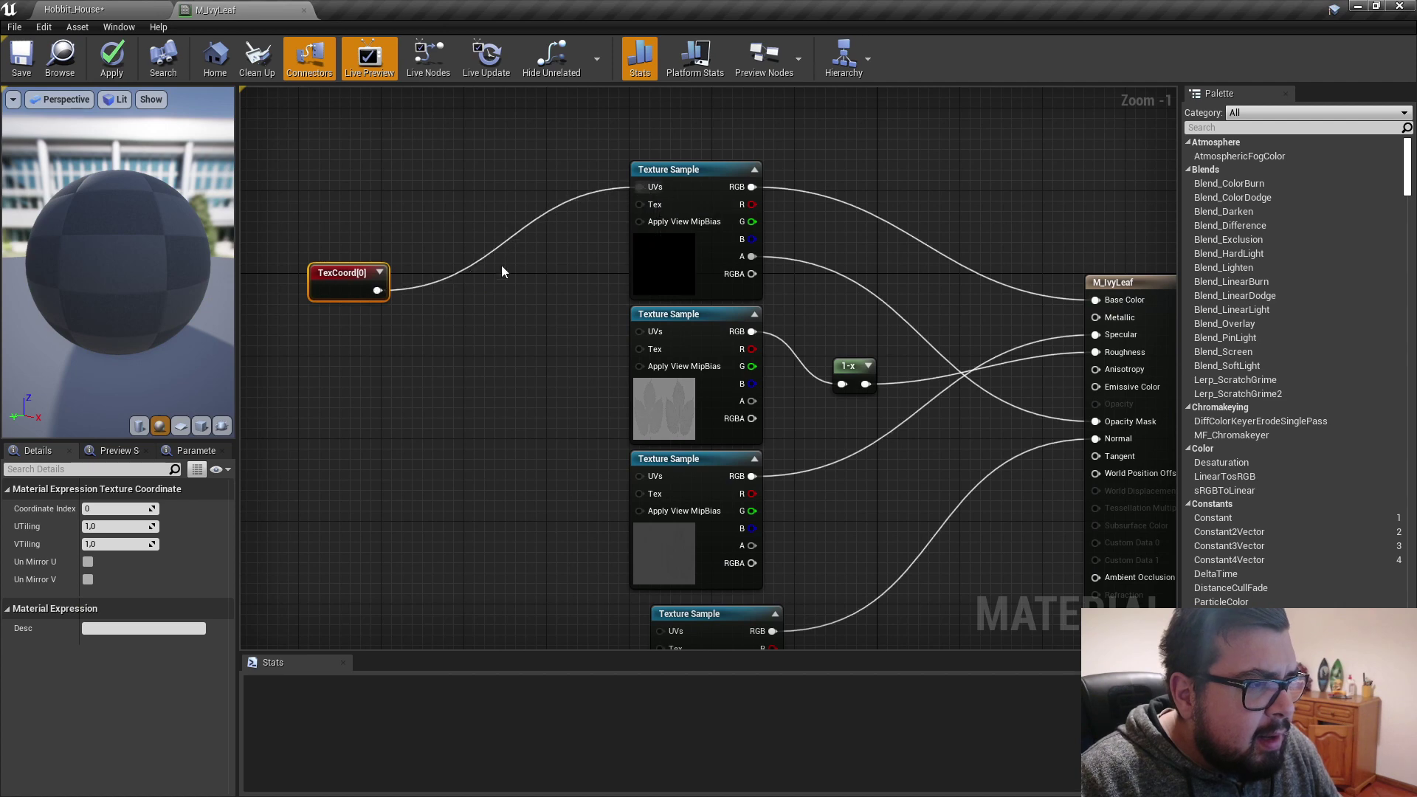
mouse_move(379, 292)
left_mouse_down()
mouse_move(641, 331)
mouse_move(639, 475)
left_mouse_up()
right_click_drag(413, 411, 514, 327)
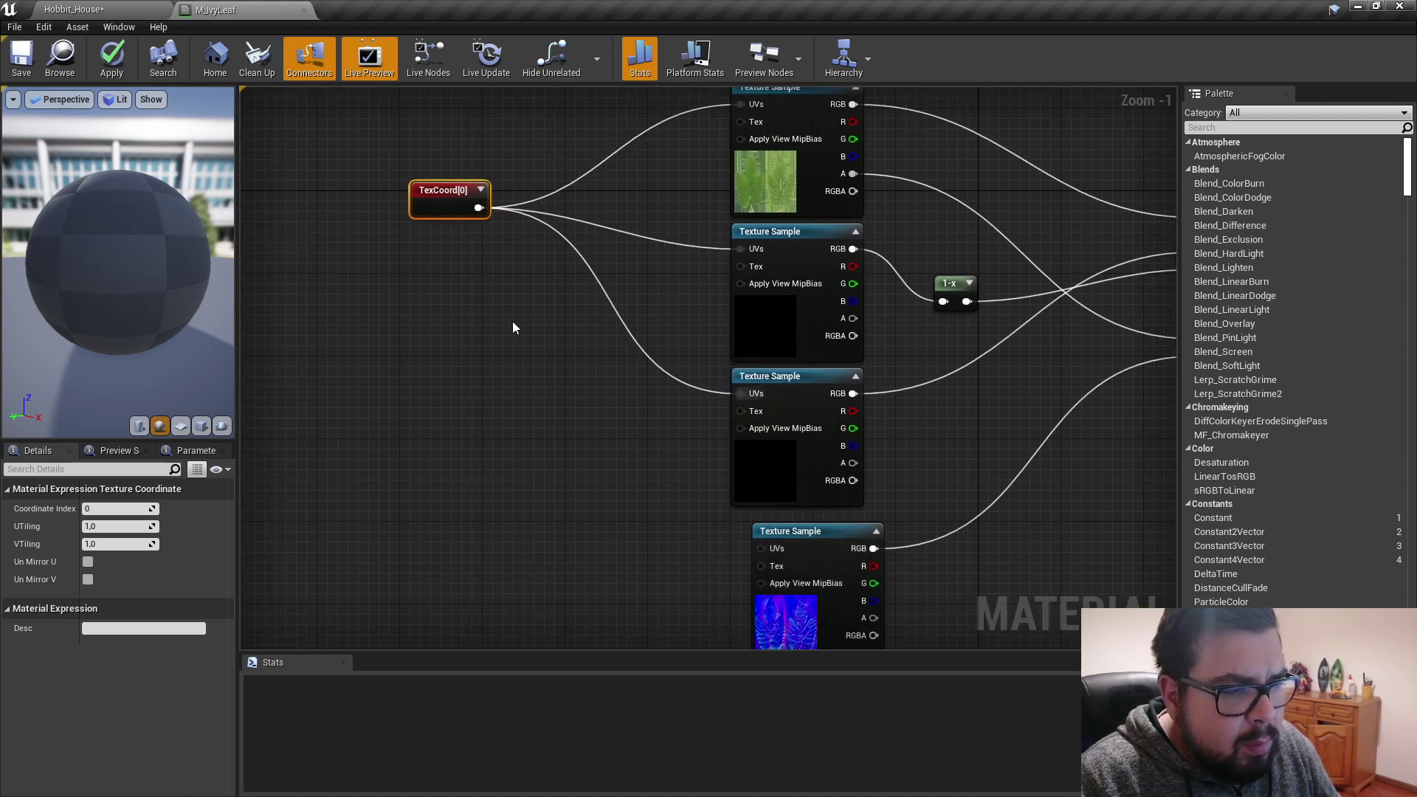
left_click_drag(478, 208, 761, 548)
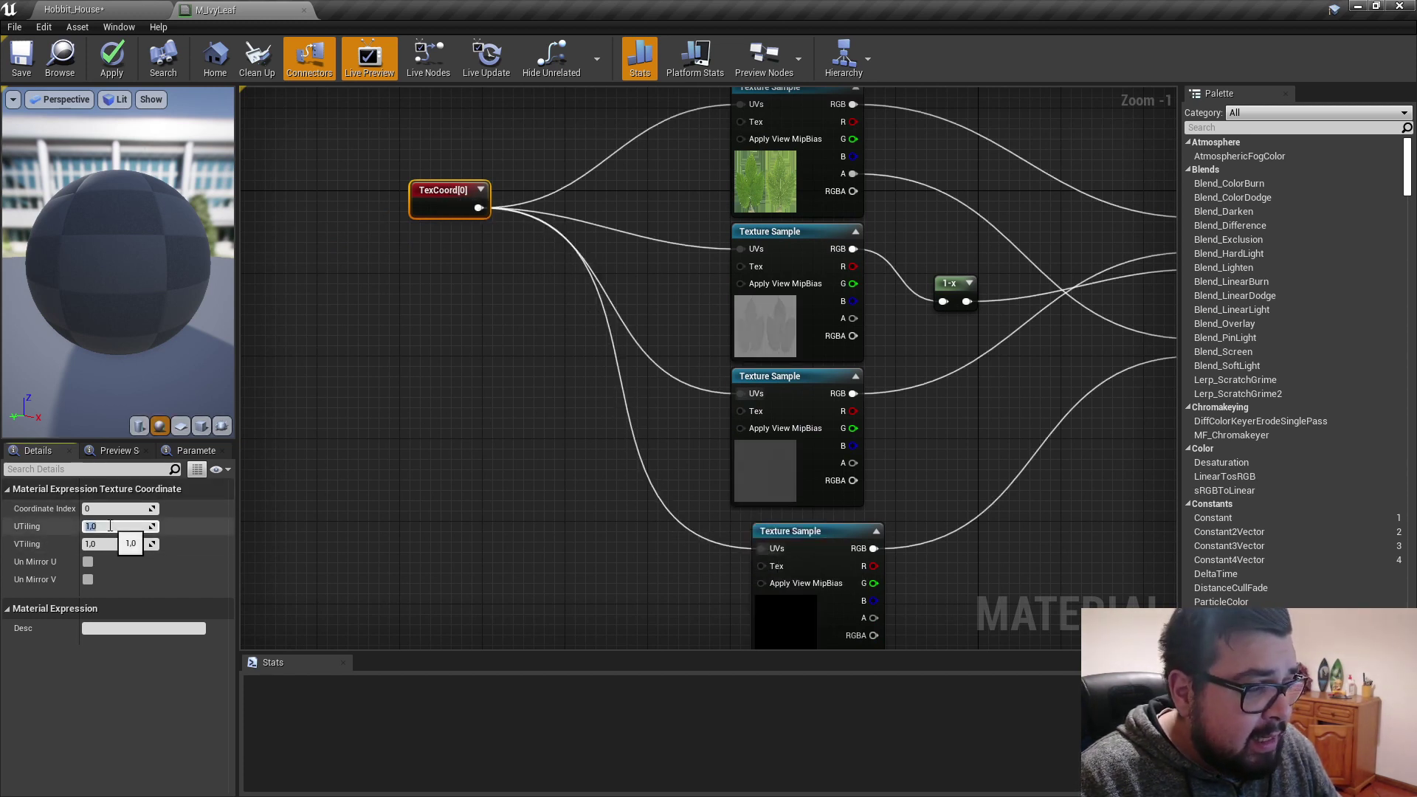
type("0,5")
key("Return")
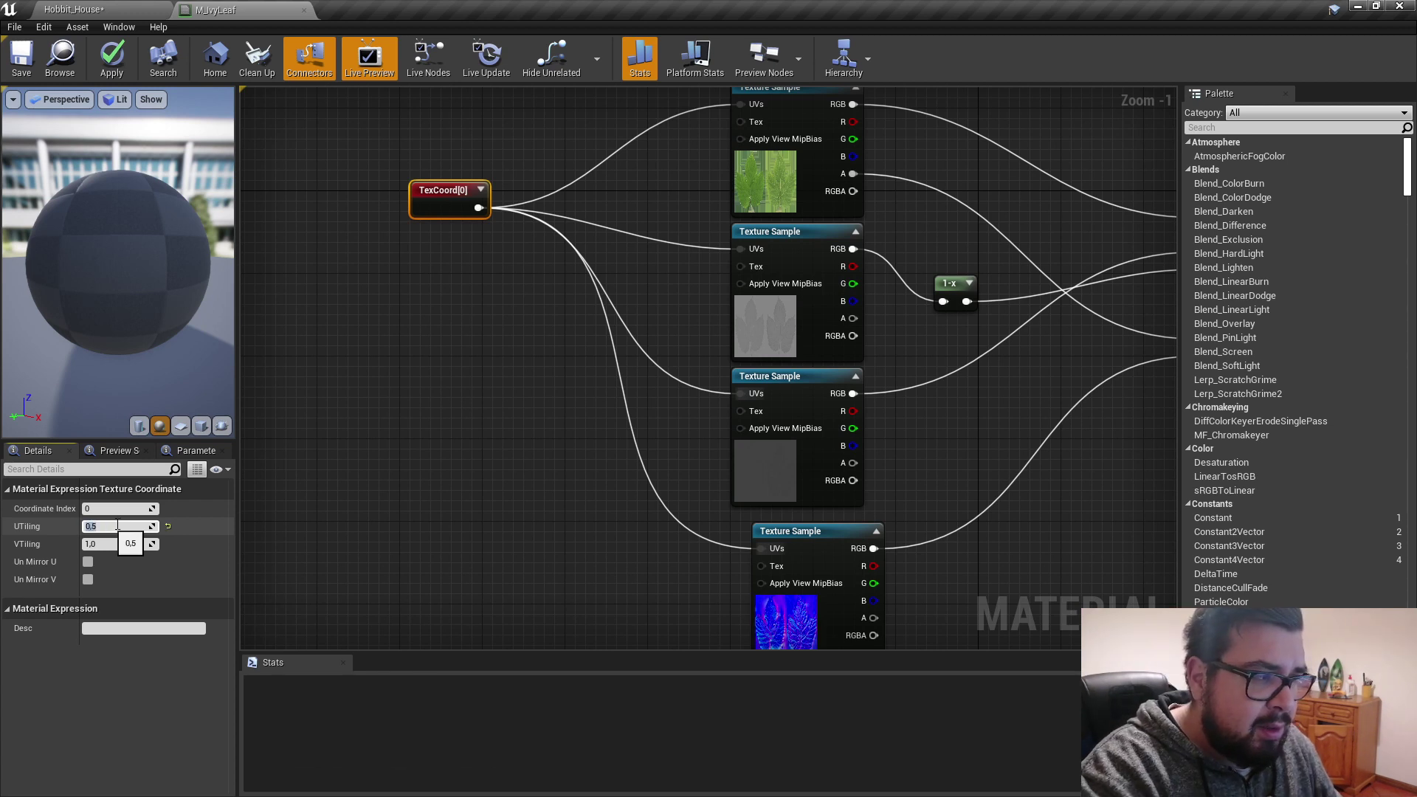
left_click(114, 65)
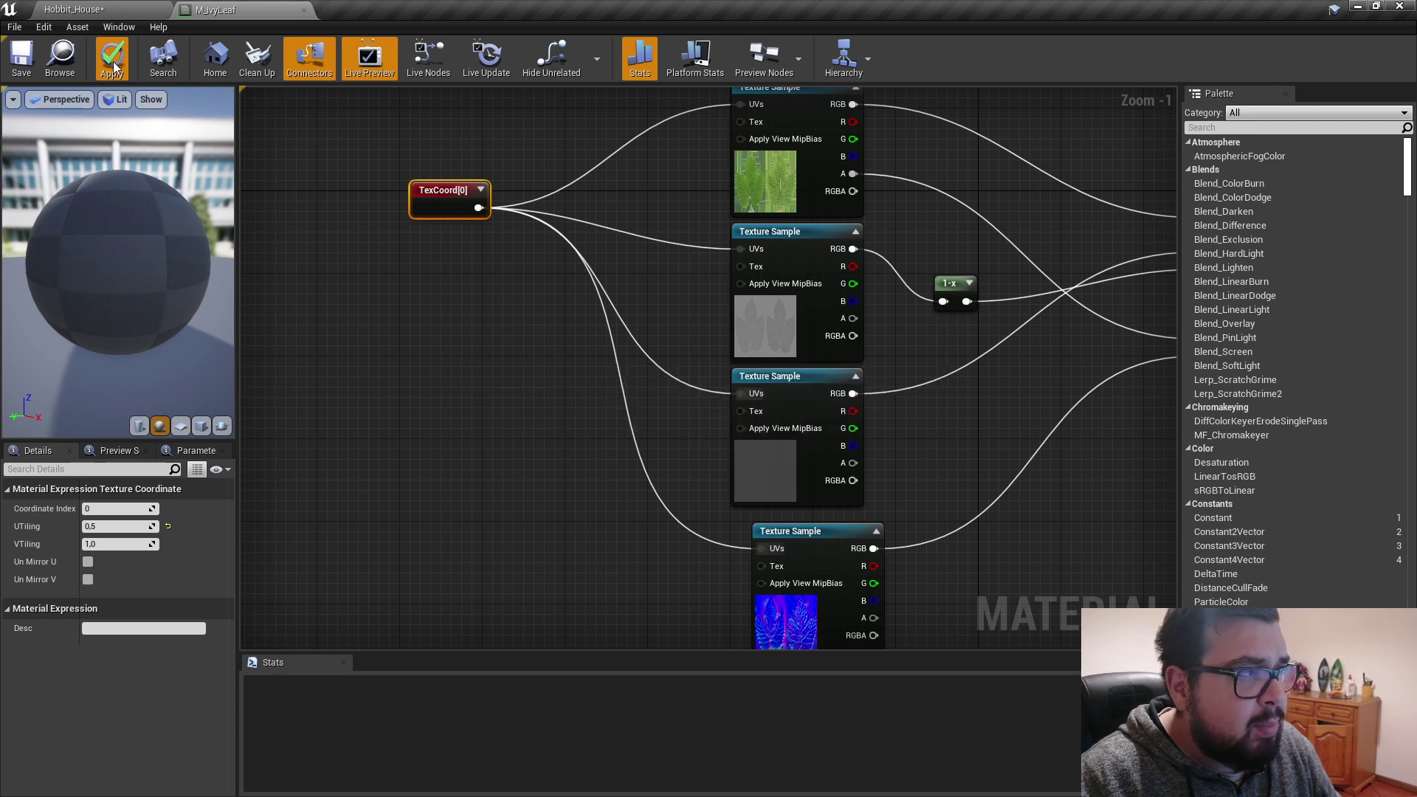
left_click(14, 66)
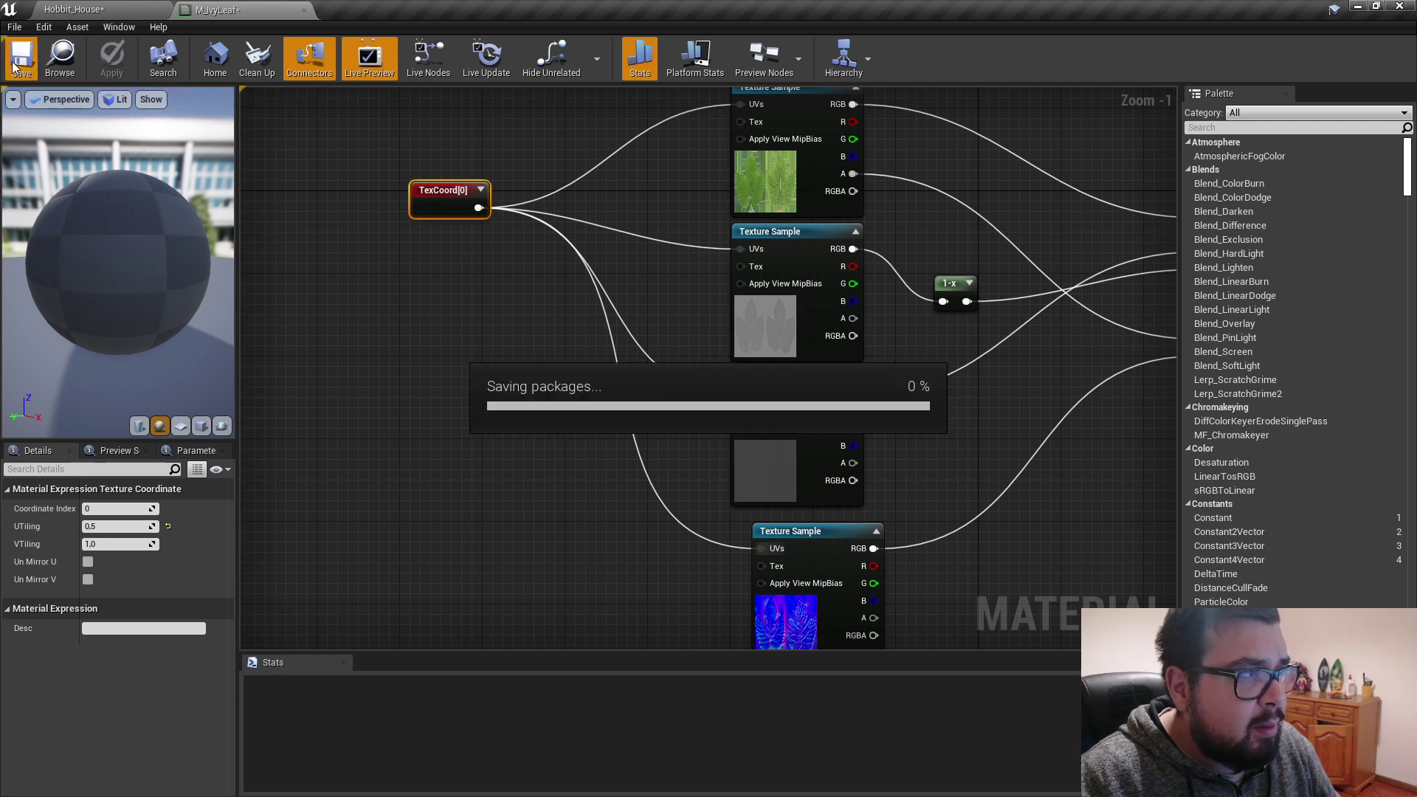
Step: Close the M_IvyLeaf material editor tab
left_click(100, 9)
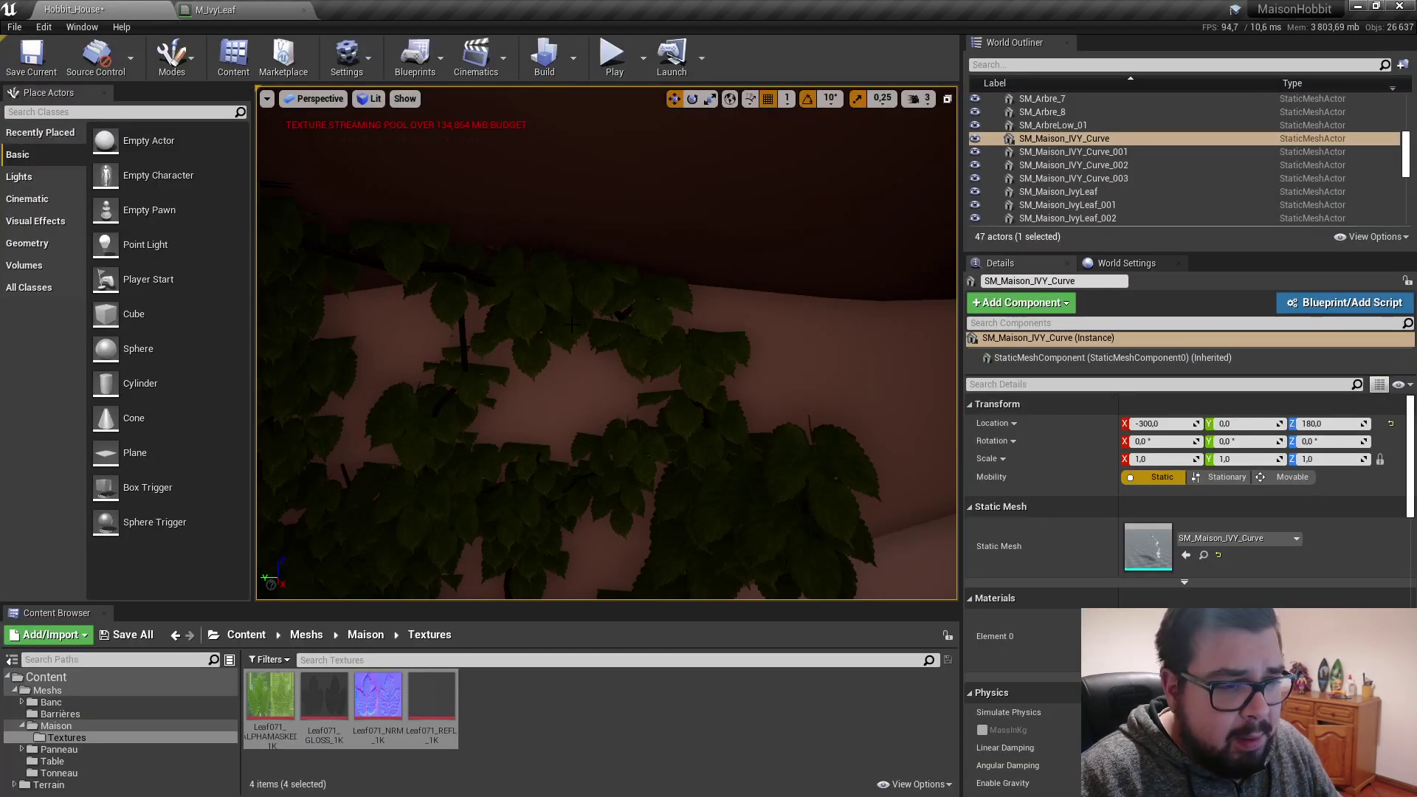
left_click(221, 10)
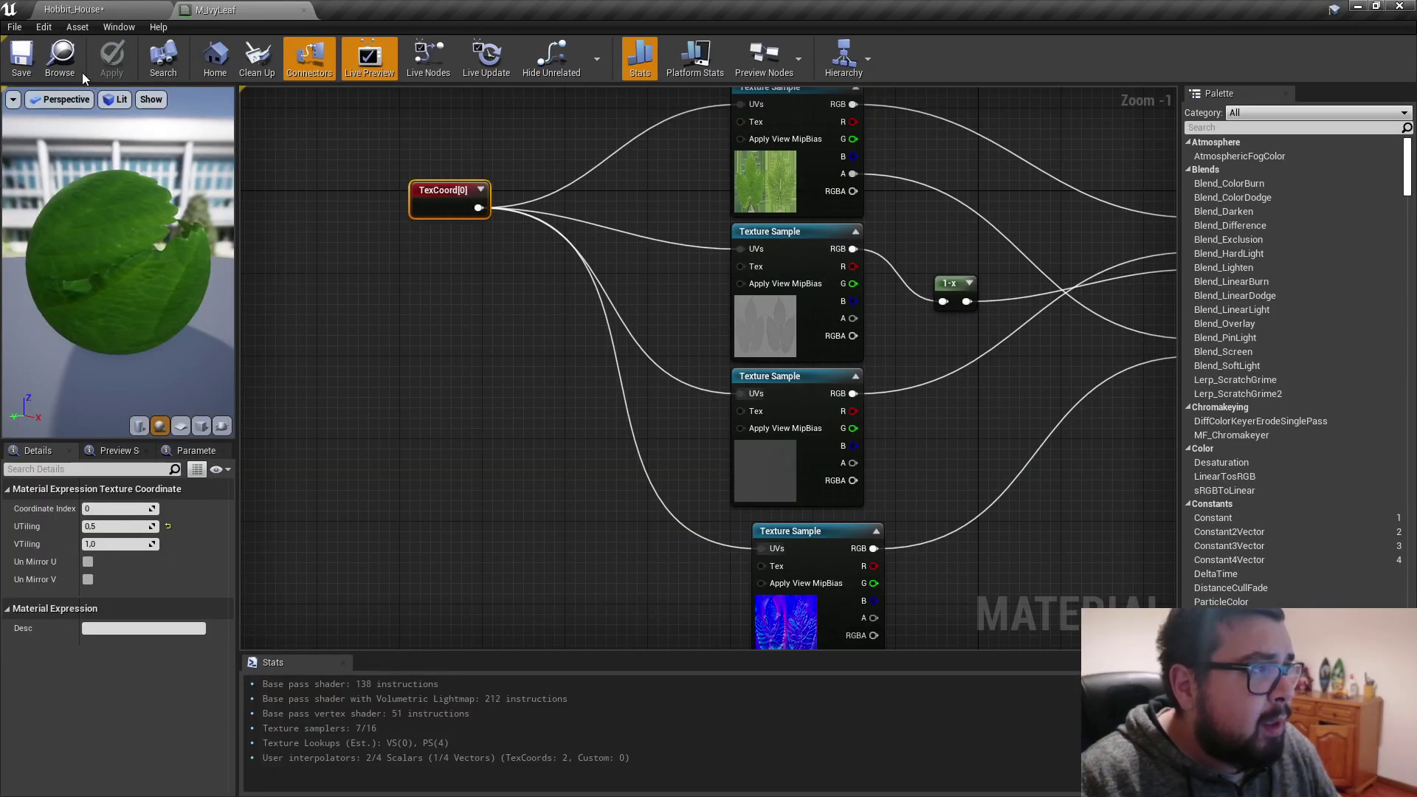
left_click(303, 10)
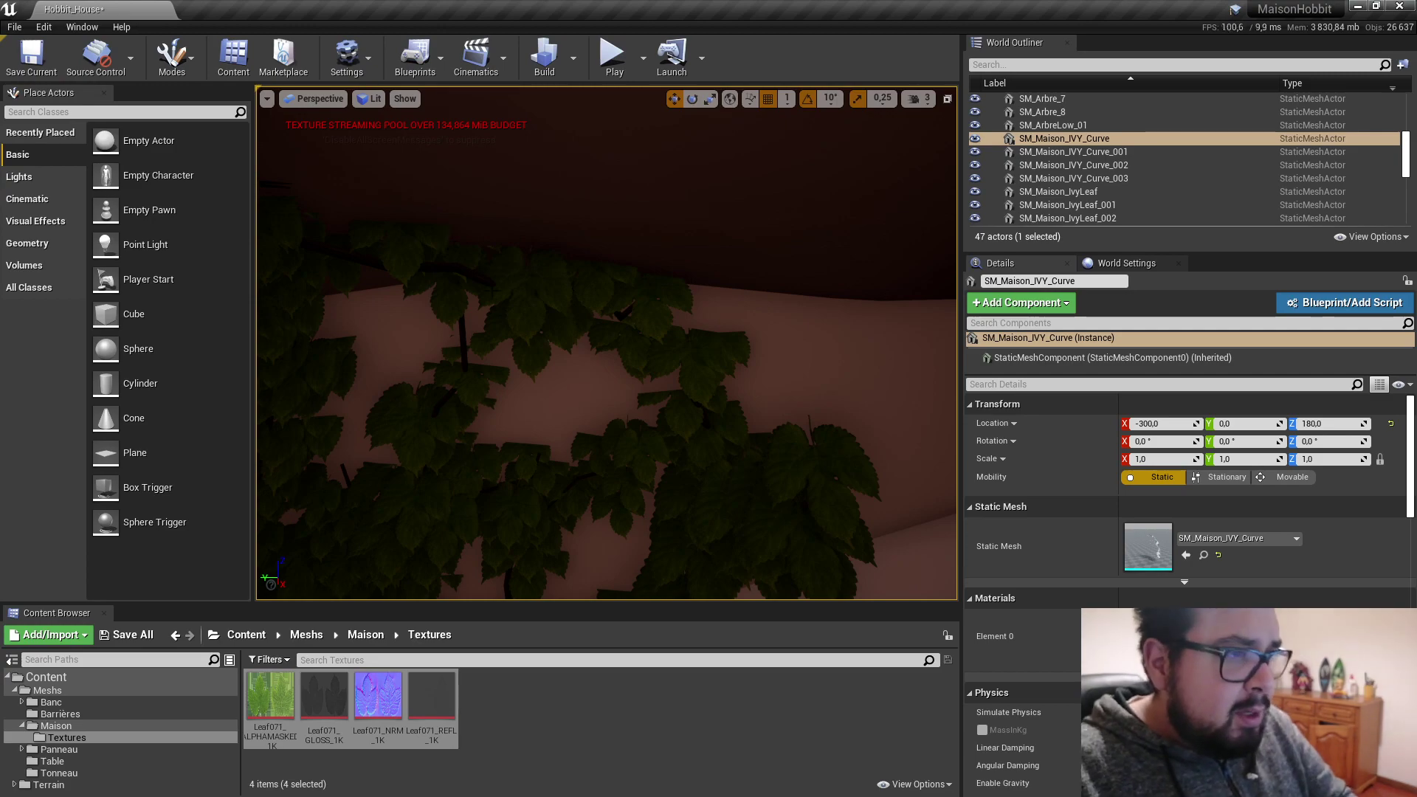
Step: Move the camera around the round door and windows to inspect the retiled ivy leaves
mouse_move(448, 240)
right_mouse_down()
mouse_move(472, 192)
mouse_move(487, 236)
mouse_move(517, 236)
right_mouse_up()
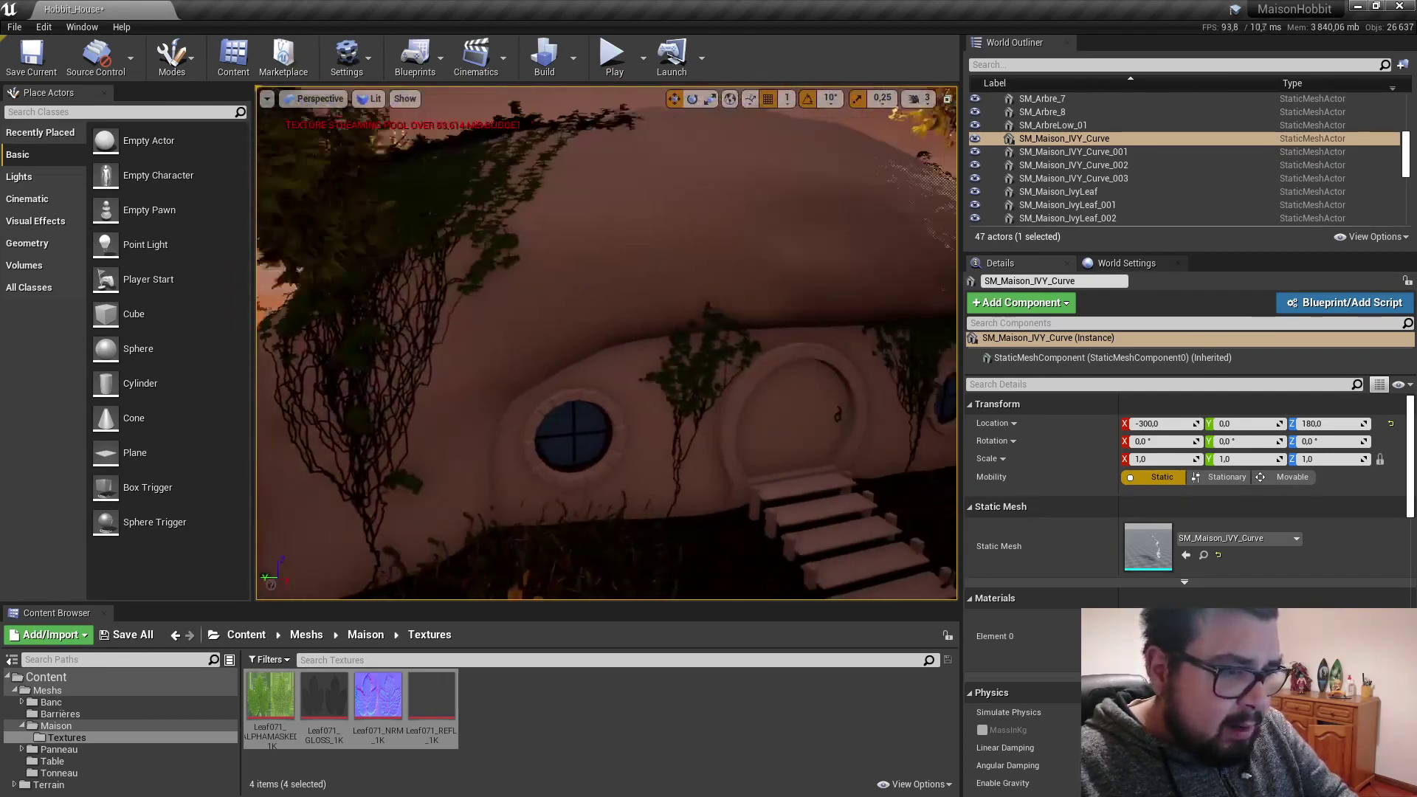
right_click_drag(686, 380, 698, 381)
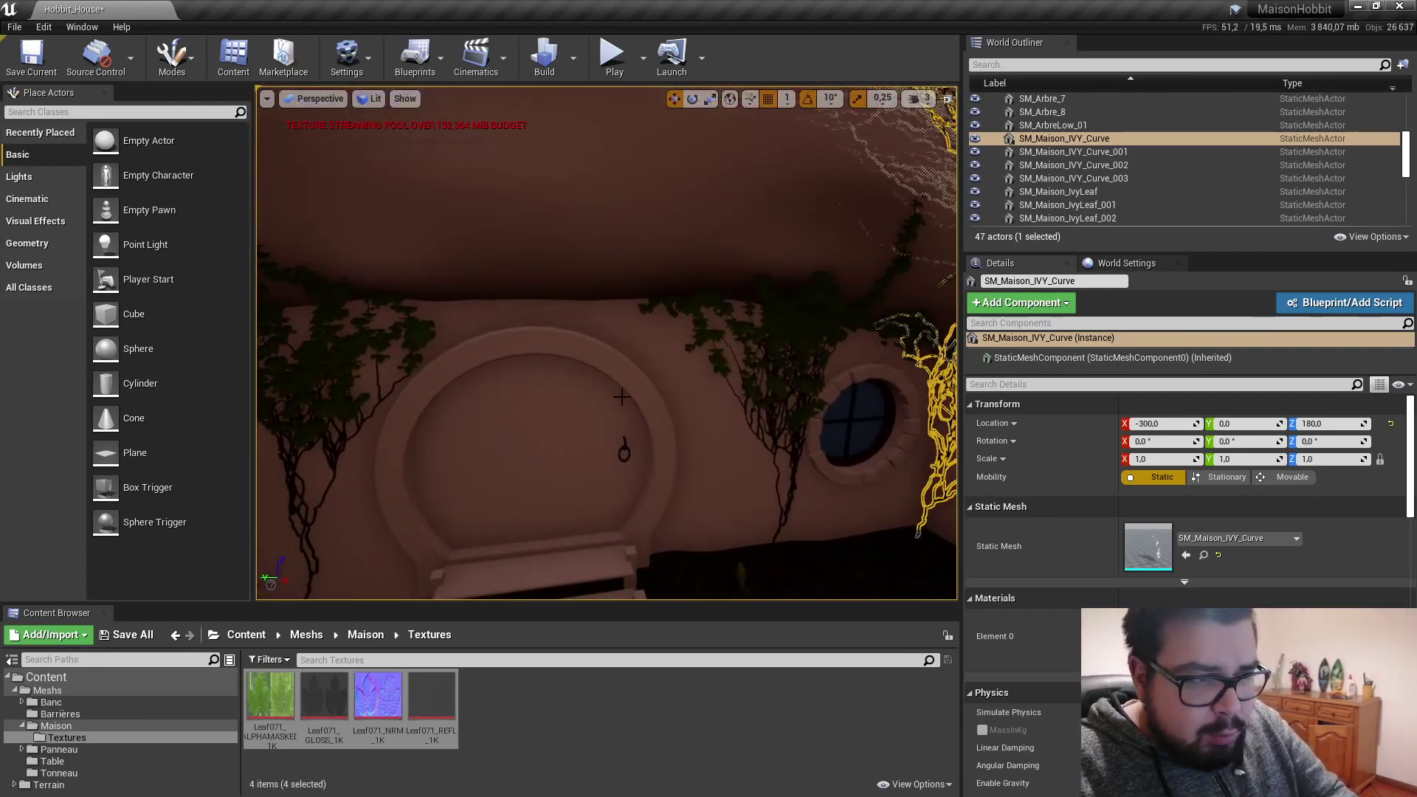
left_click(699, 381)
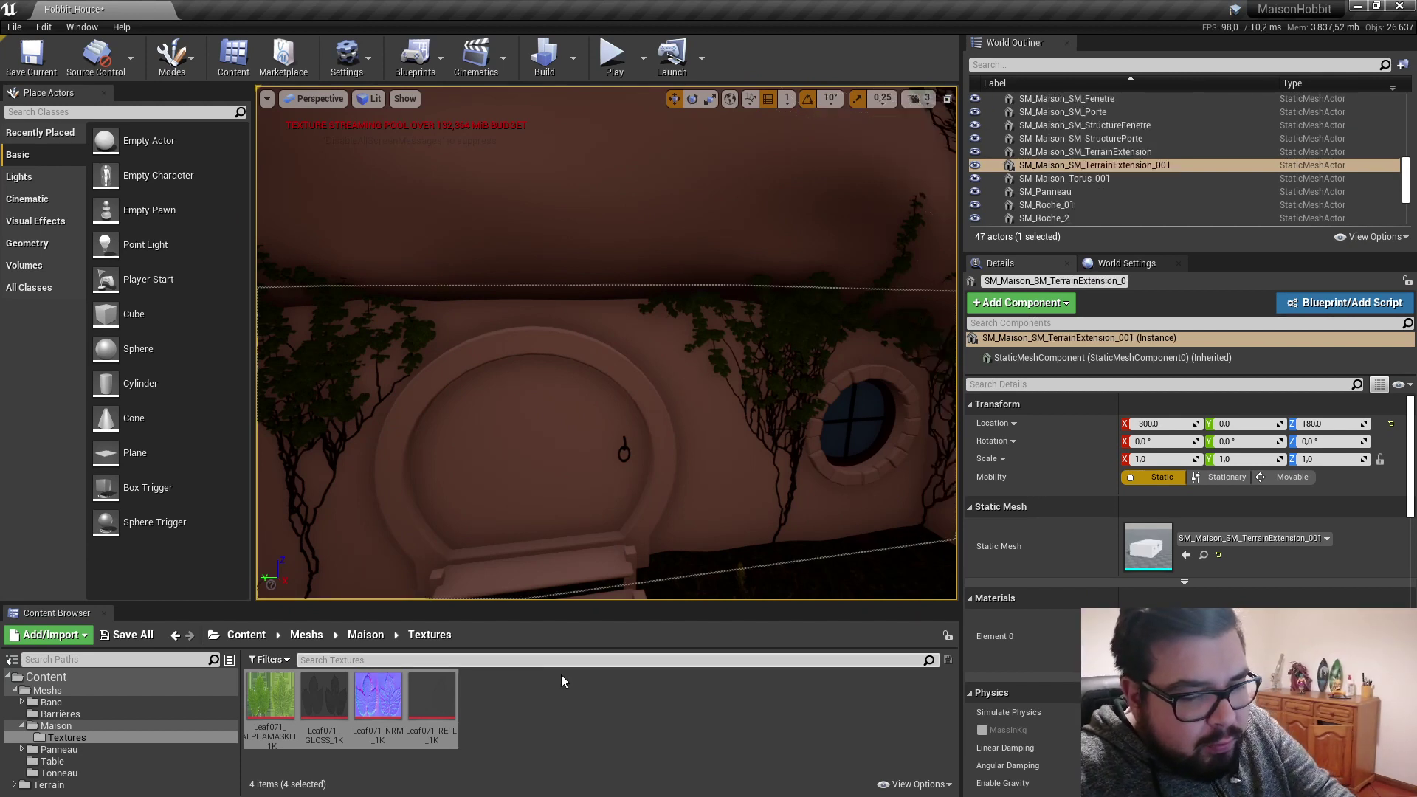
left_click(552, 695)
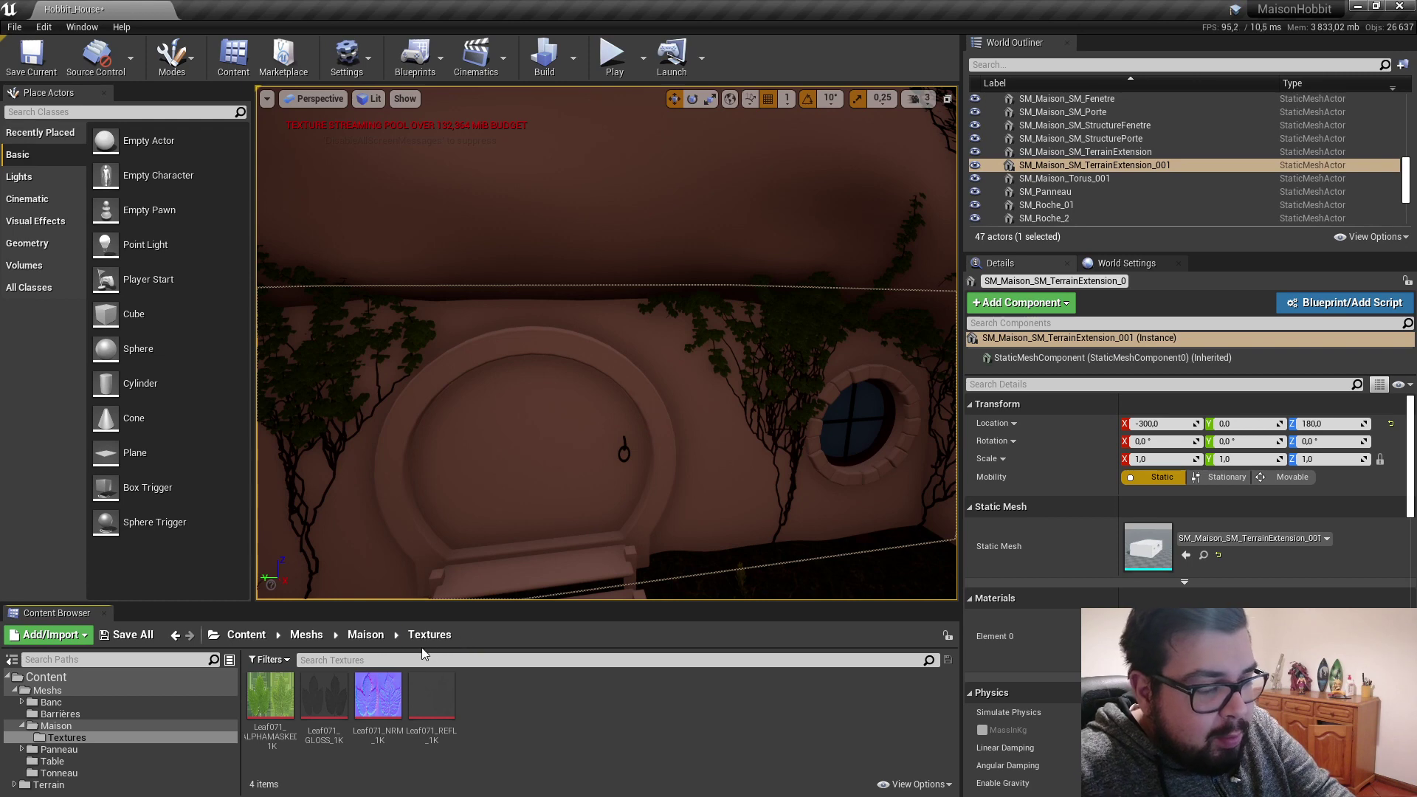
right_click_drag(516, 354, 517, 413)
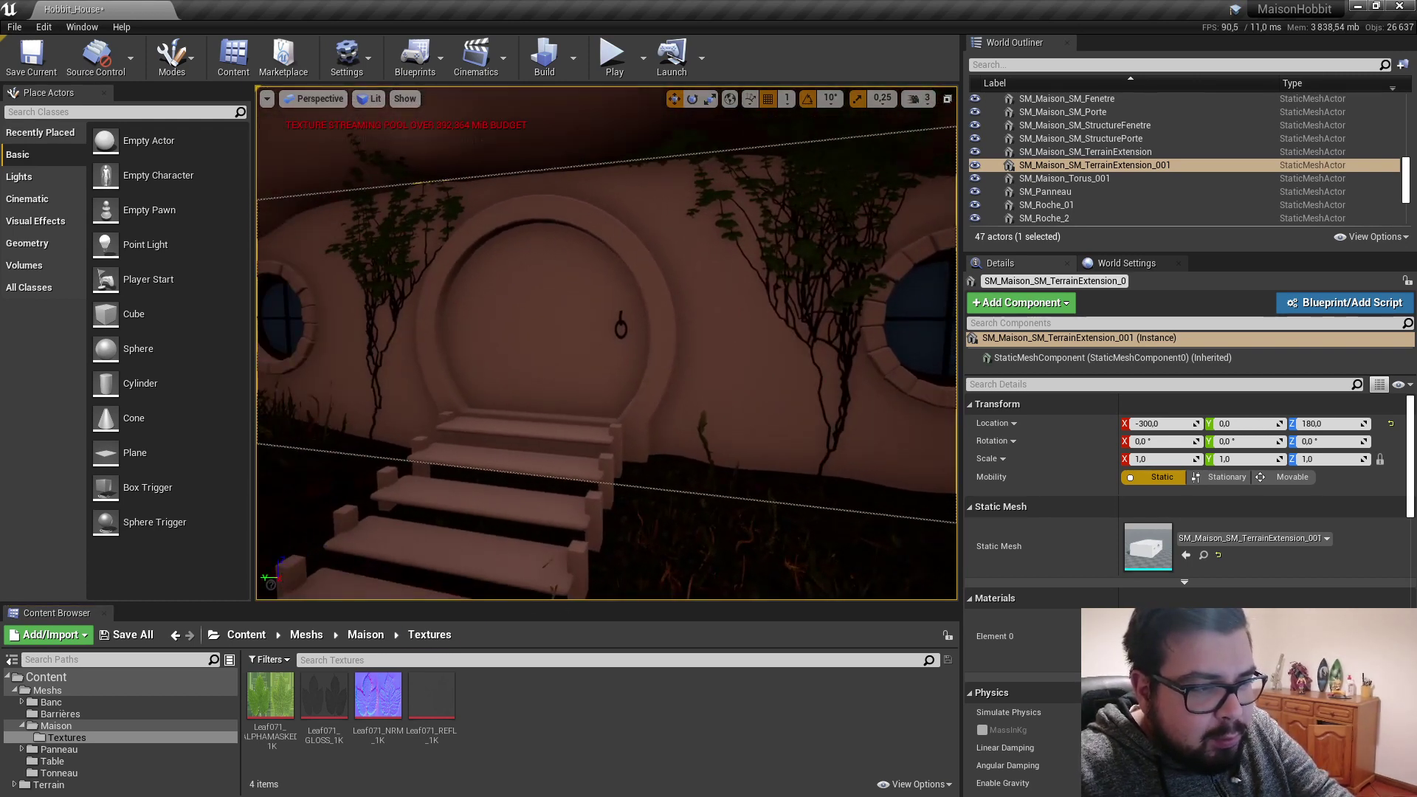
right_click_drag(652, 315, 652, 316)
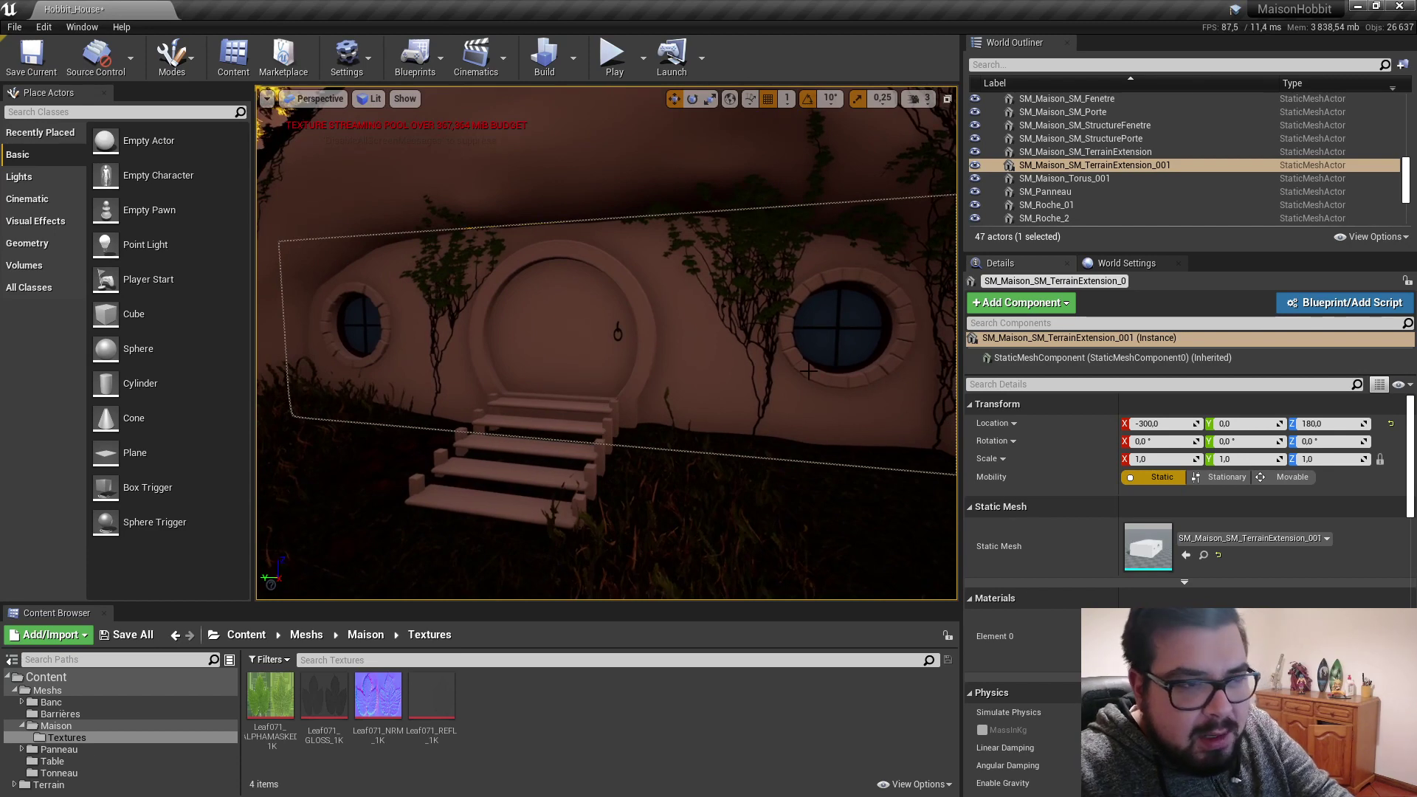
right_click_drag(809, 371, 785, 282)
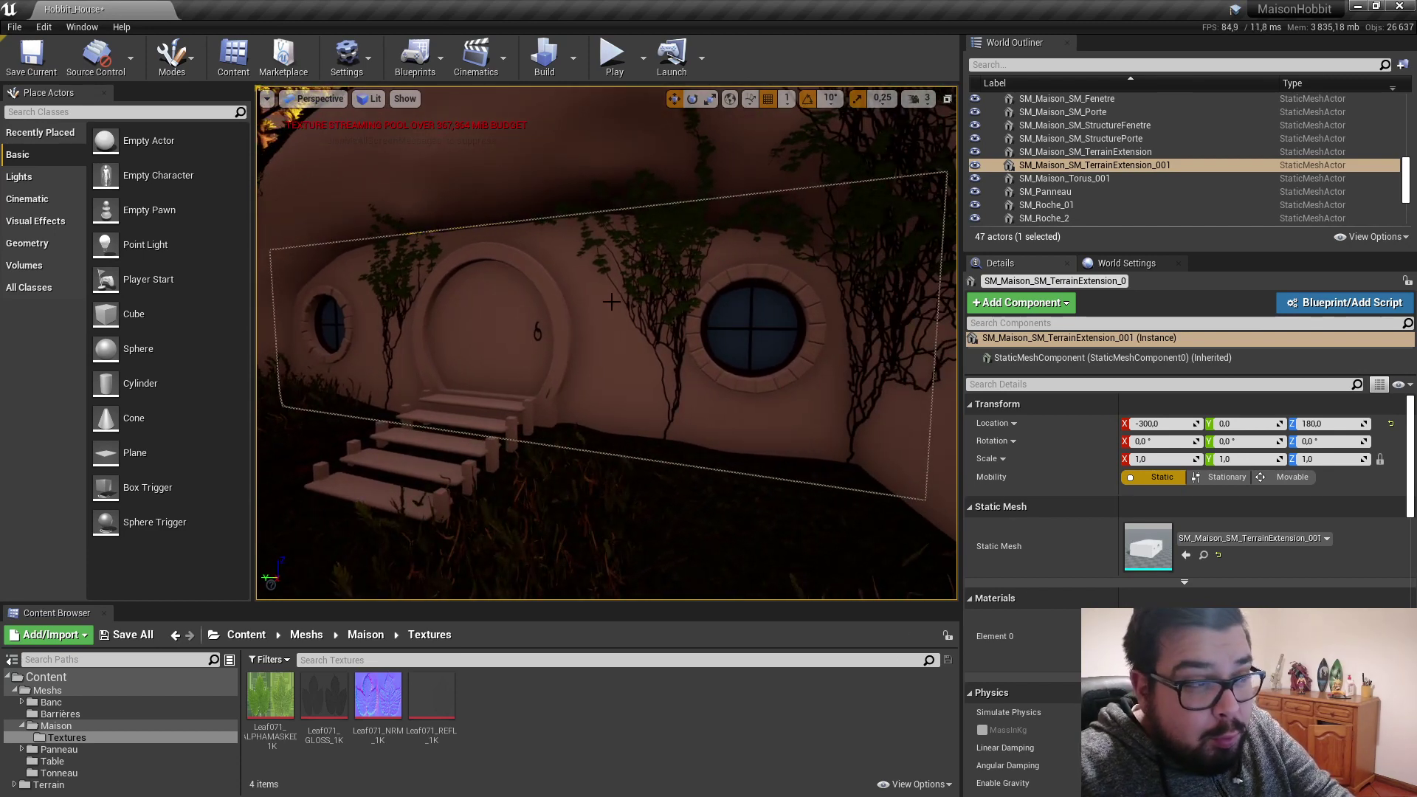
left_click(365, 635)
Step: Start an import into the Textures folder and browse to the Travail Sauvegardé (D:) drive
left_click(174, 635)
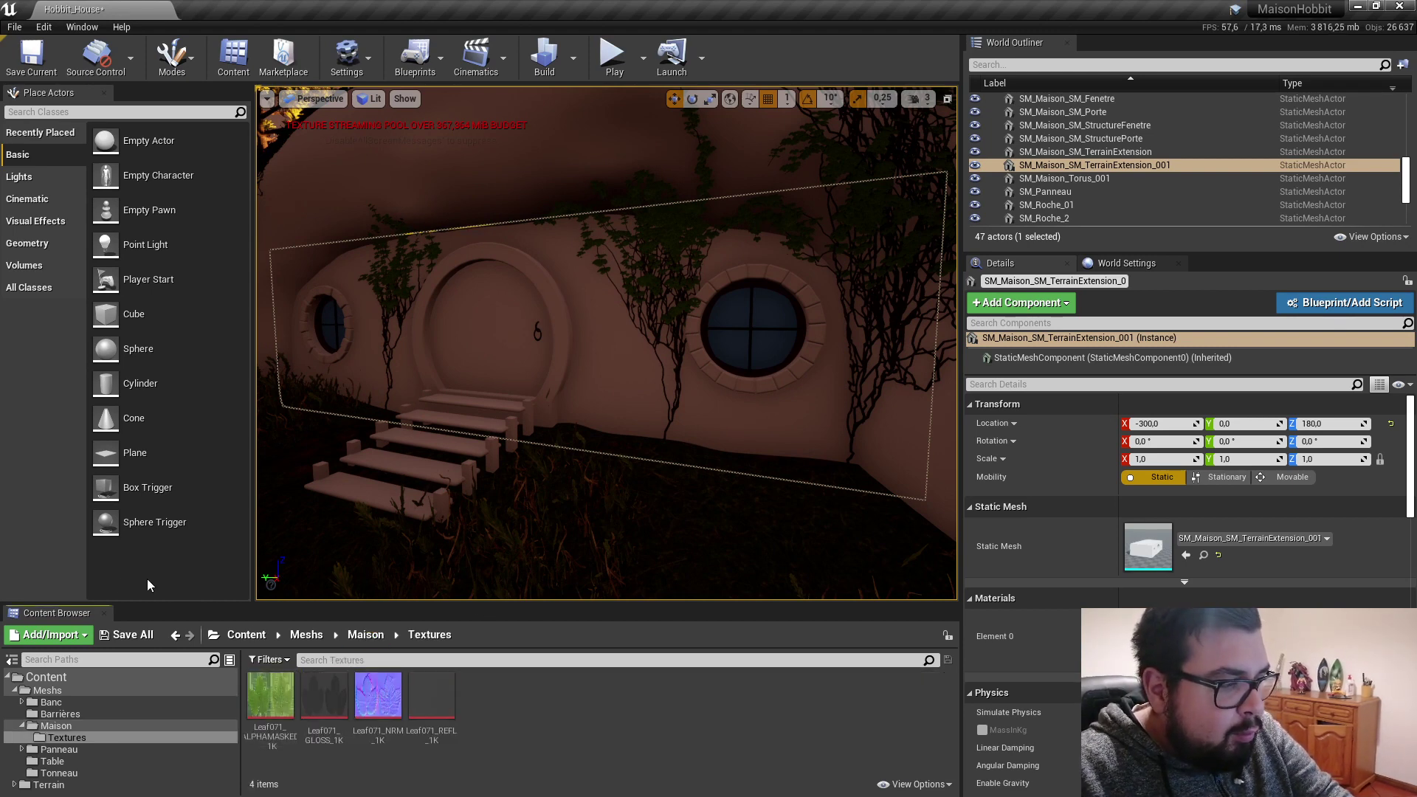
left_click(49, 634)
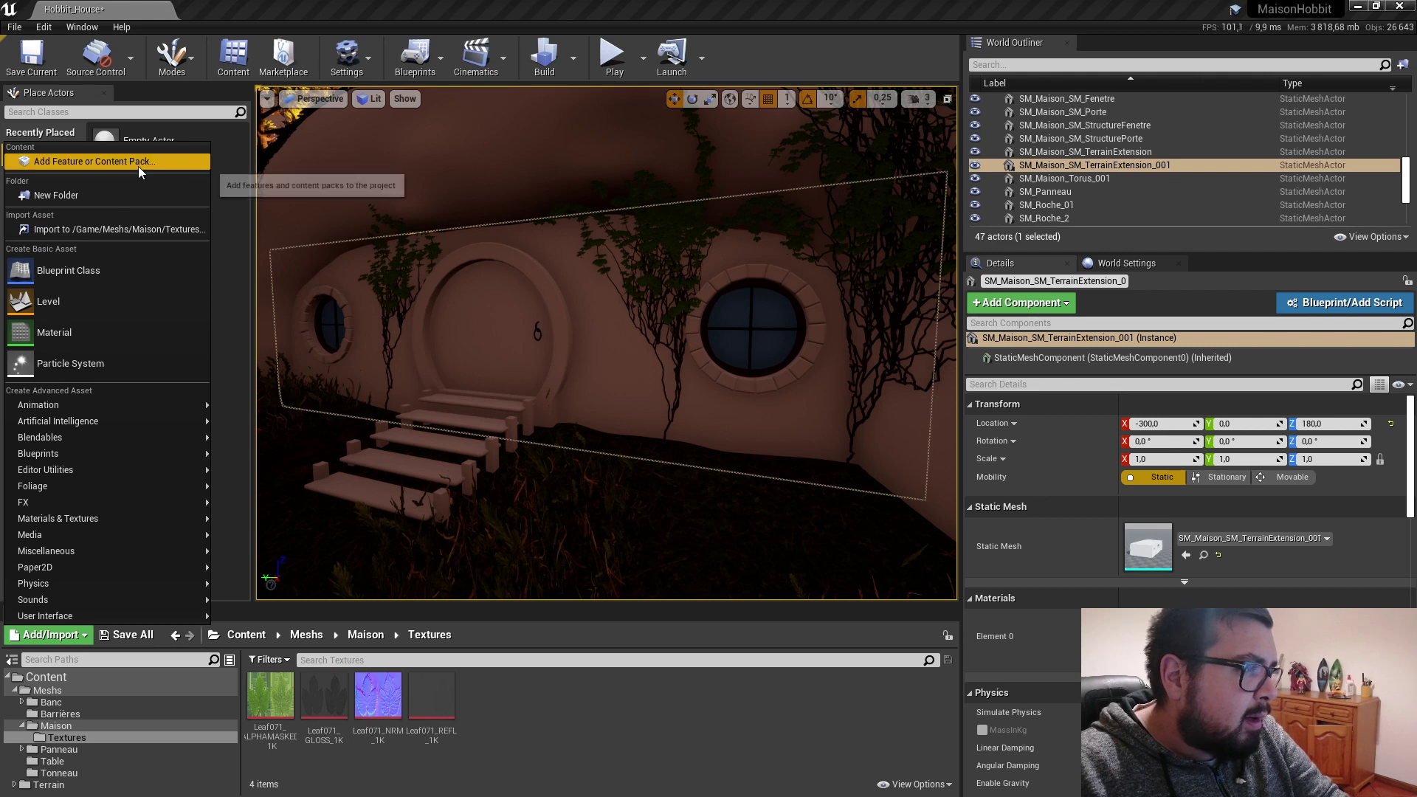
left_click(112, 230)
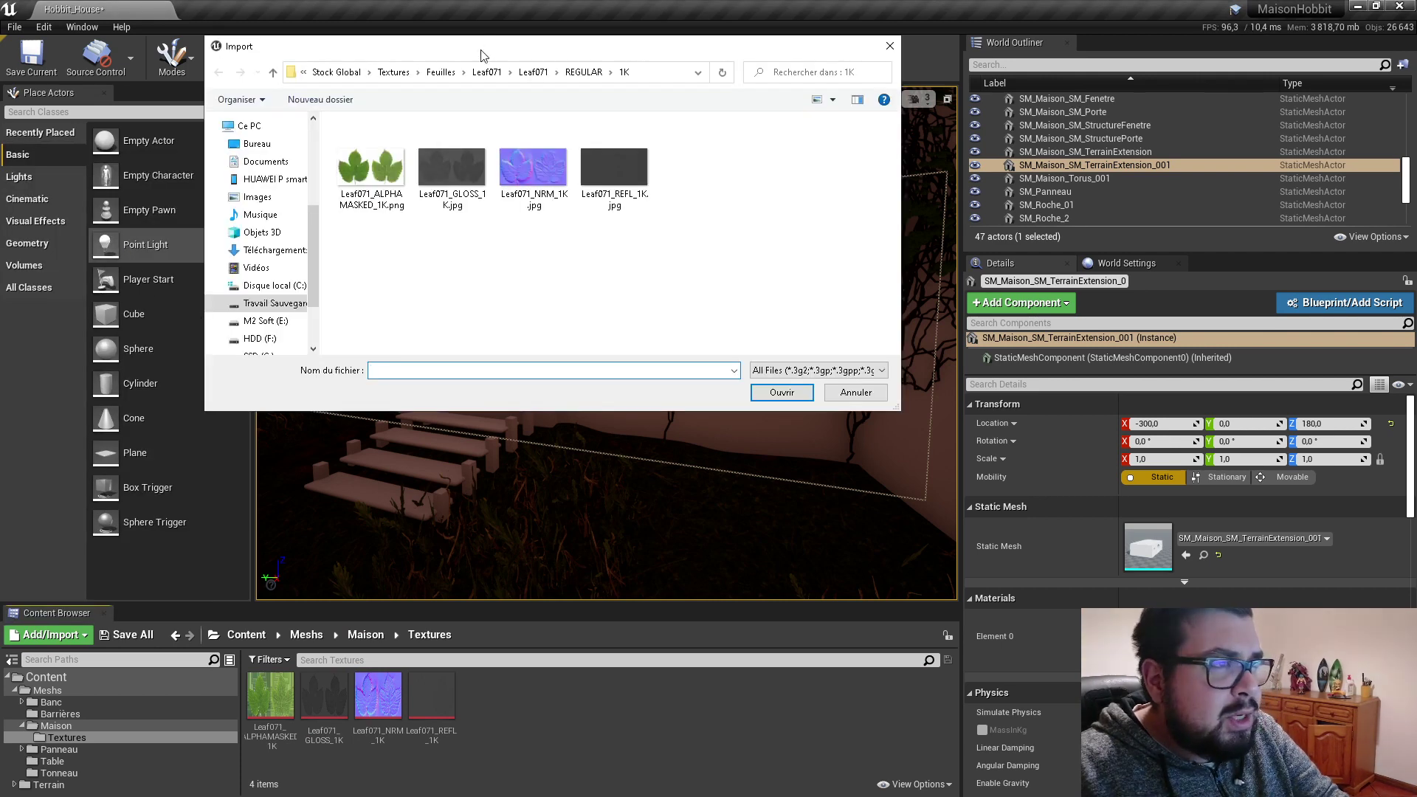
left_click(535, 80)
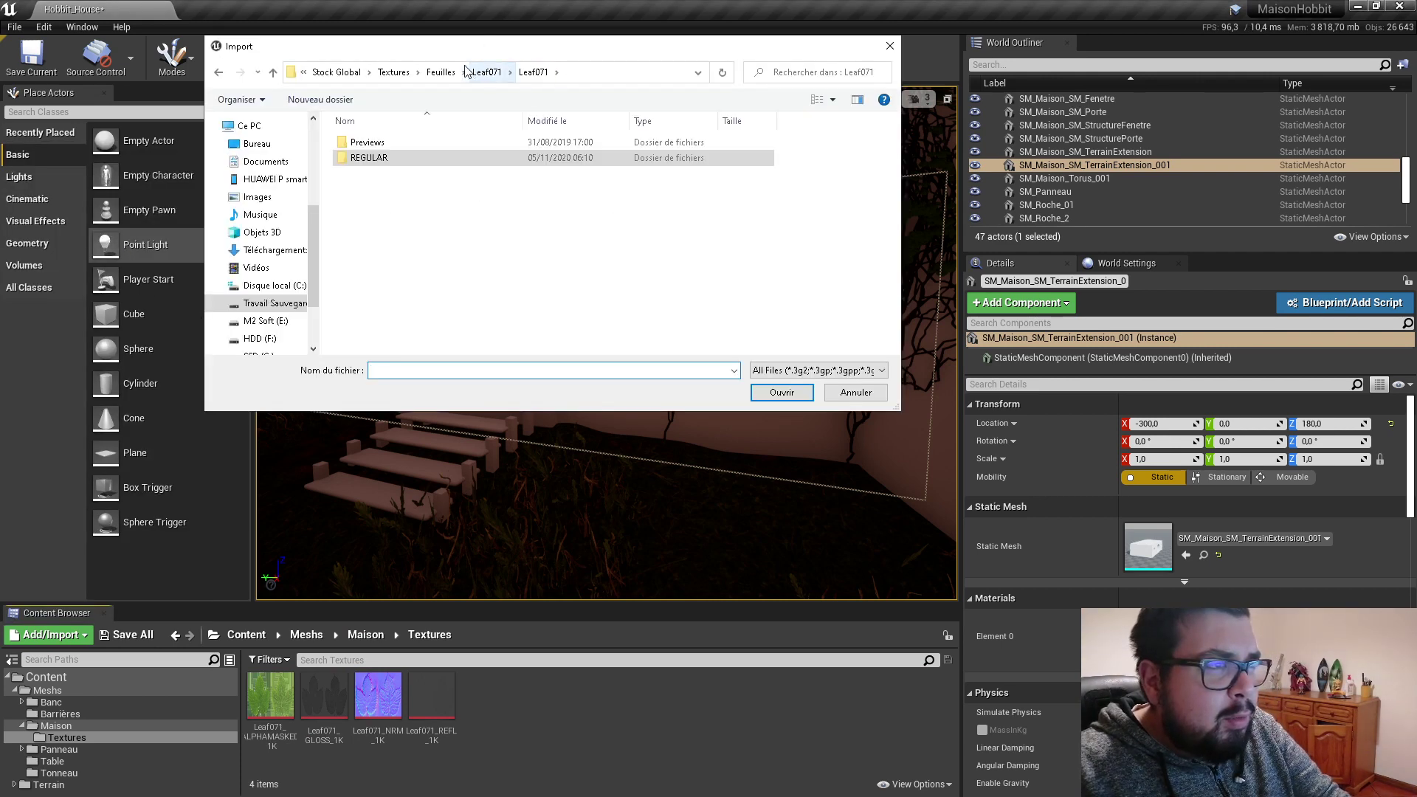
left_click(350, 76)
left_click(275, 303)
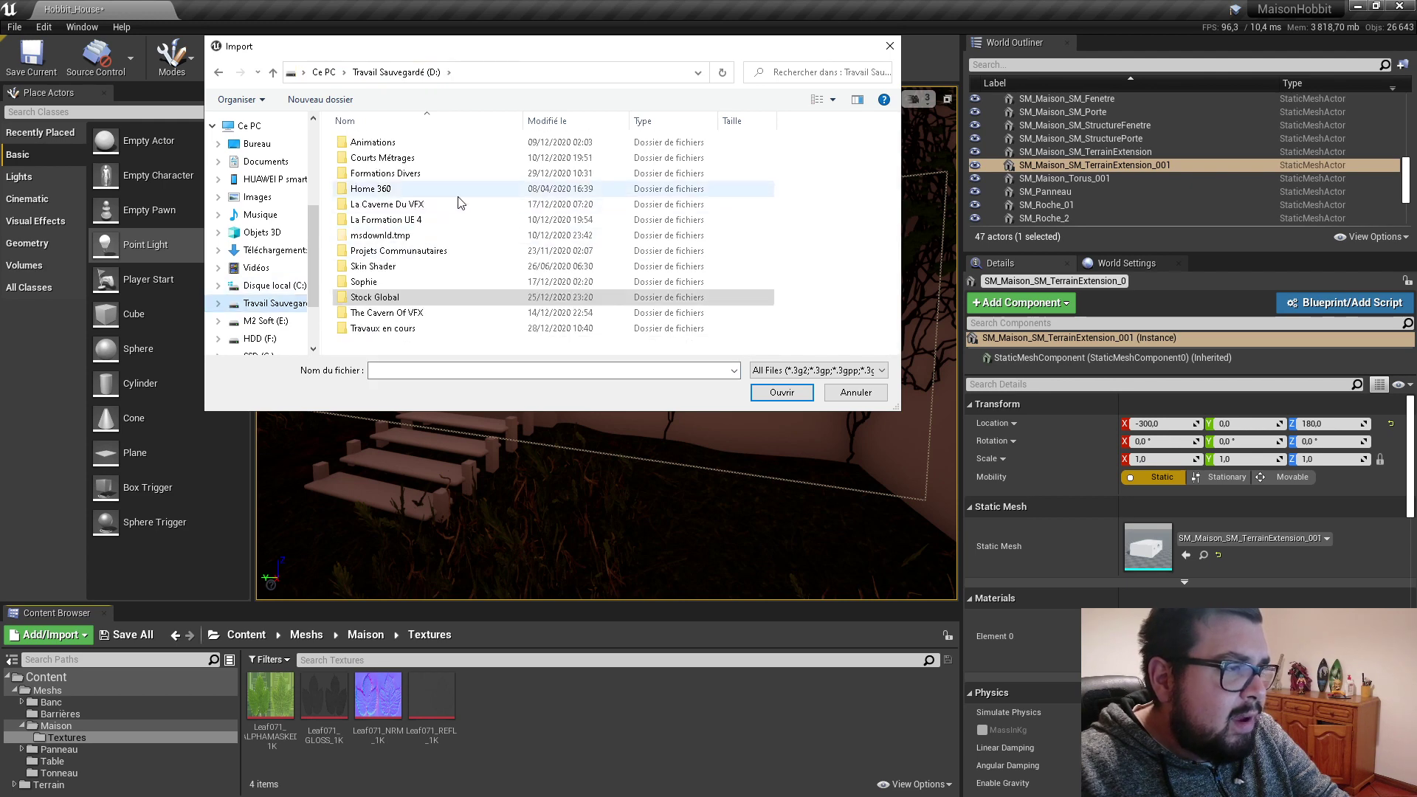
Step: Navigate through Travaux en cours and La Maison De Hobbit to Textures Externes > Briques Murs
double_click(397, 331)
double_click(423, 159)
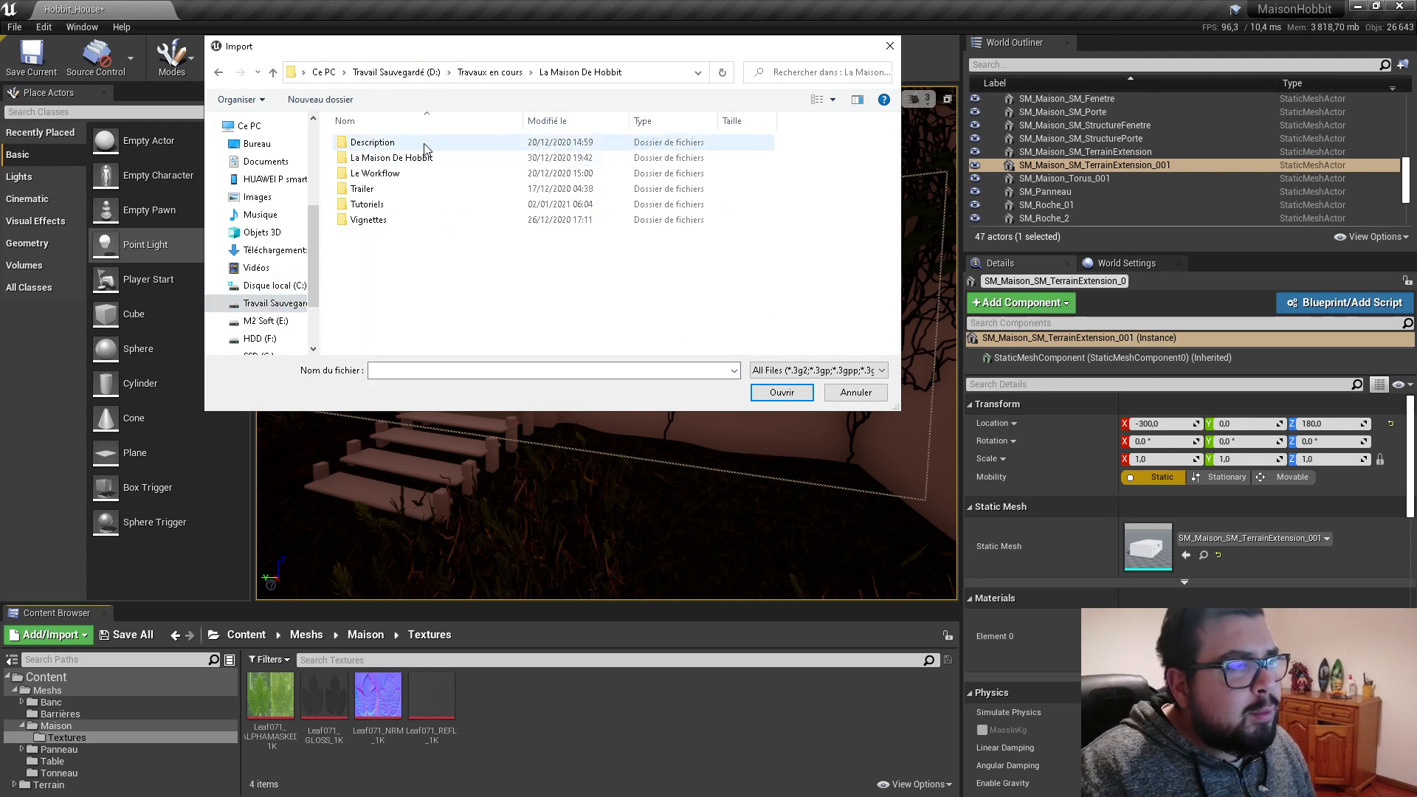
left_click(432, 164)
double_click(432, 158)
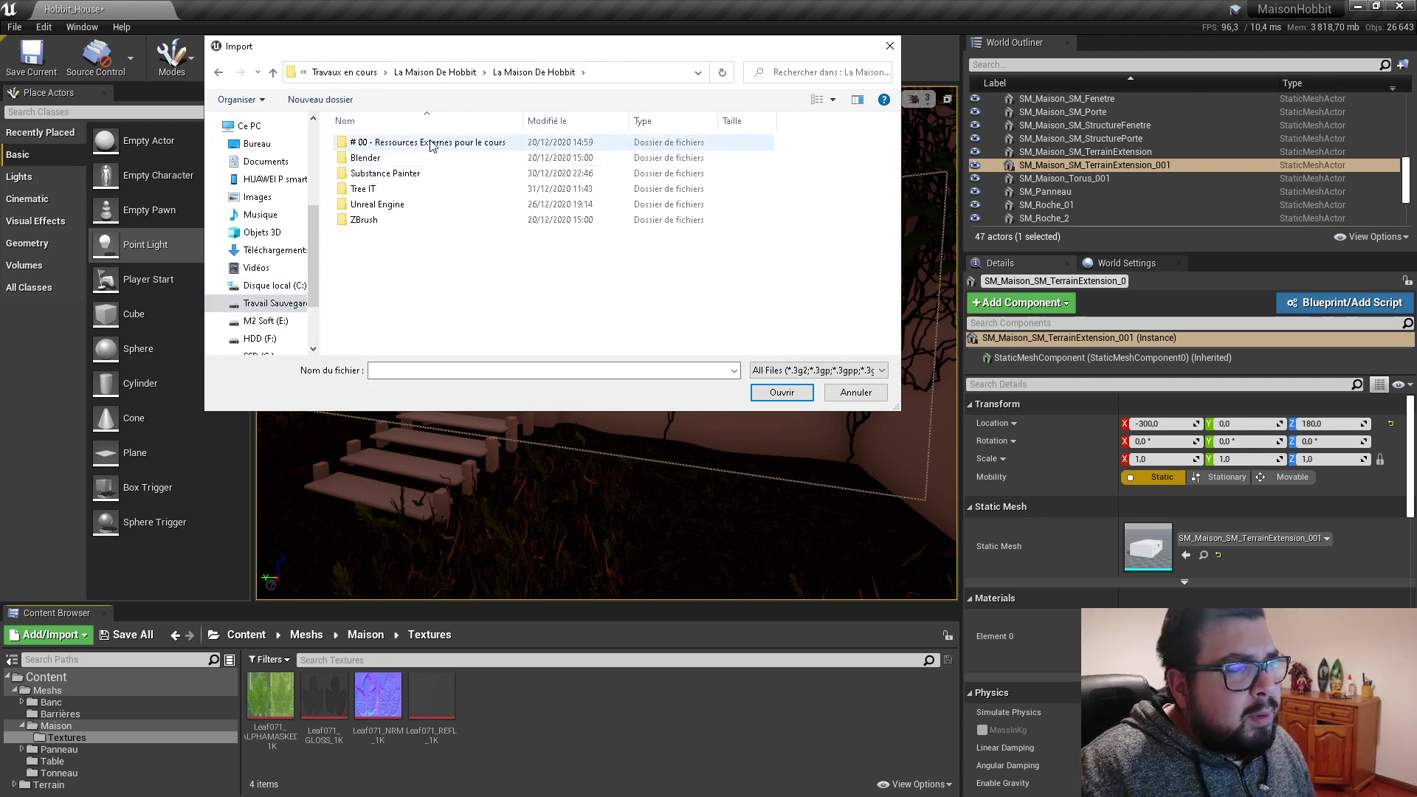
double_click(428, 142)
double_click(429, 173)
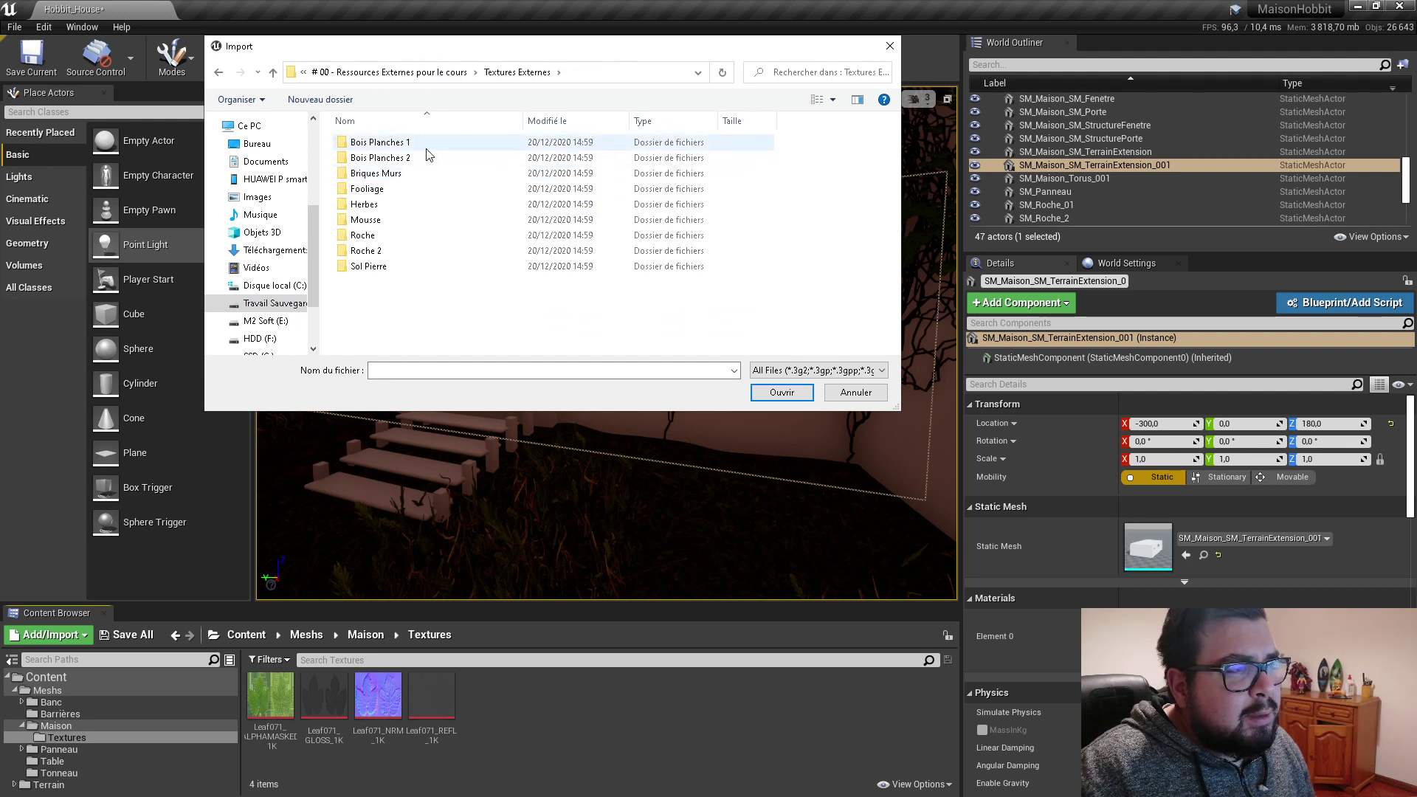
double_click(391, 175)
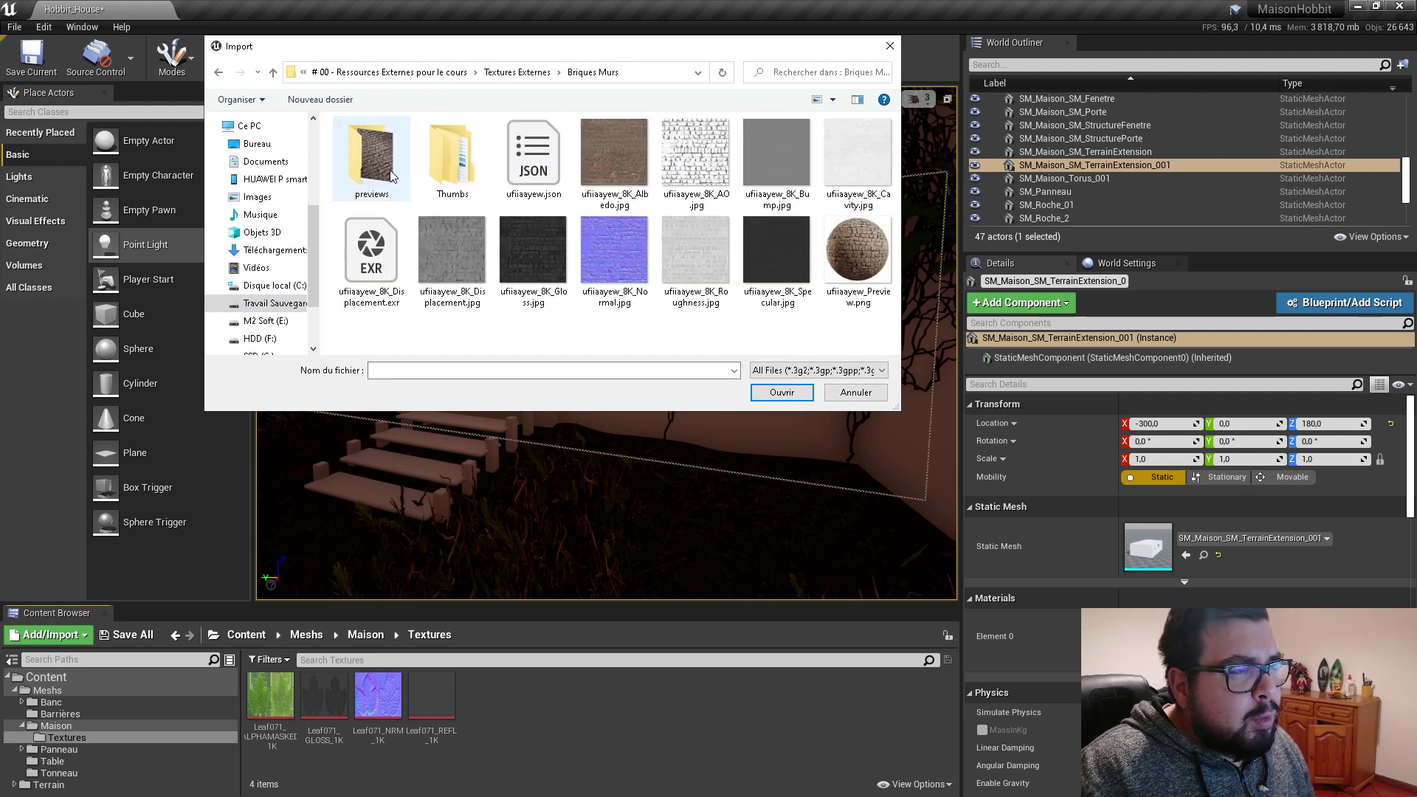
Step: Select the brick Albedo, AO, Normal and Roughness maps and import them
left_click(638, 198)
left_click(704, 174, "ctrl")
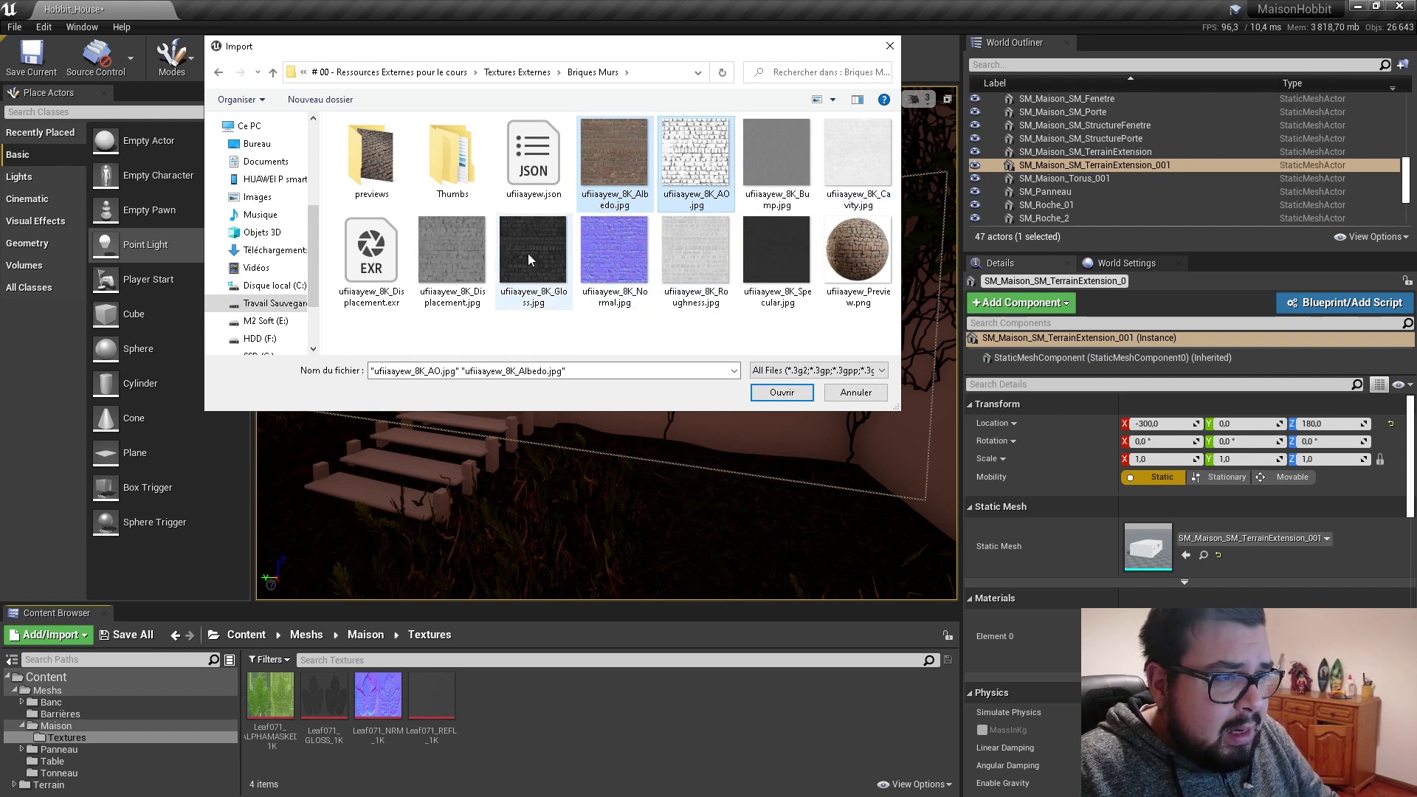
left_click(636, 259, "ctrl")
left_click(679, 254, "ctrl")
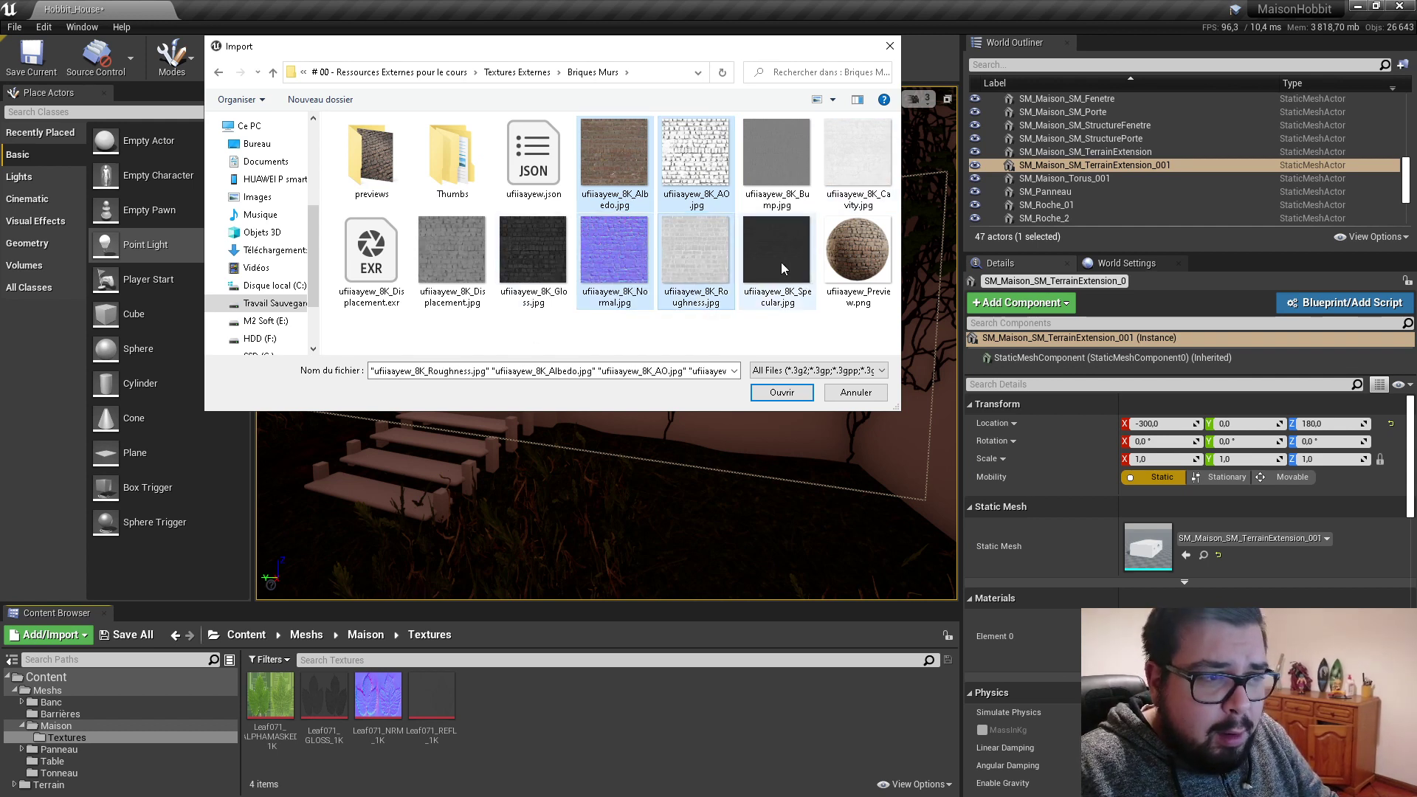
left_click(803, 392)
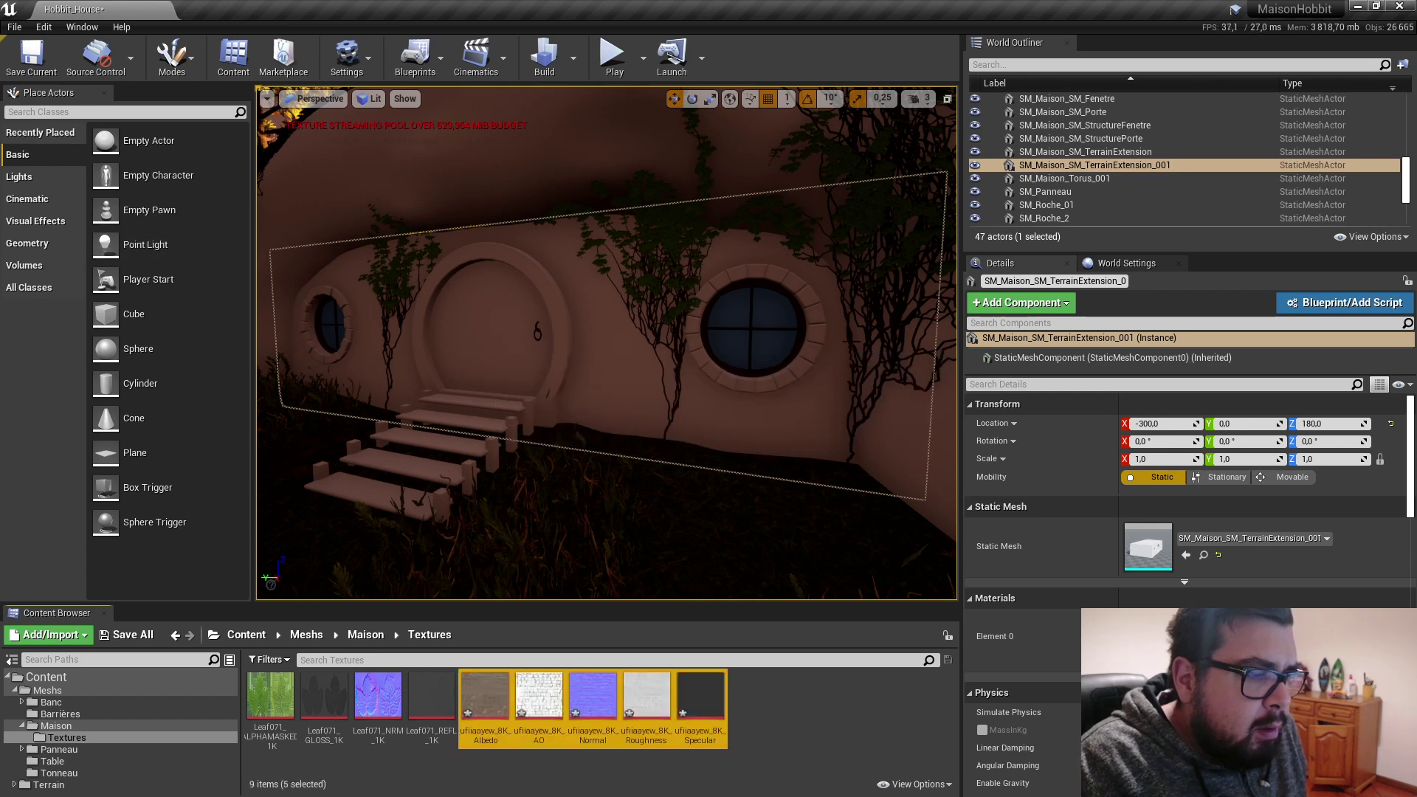
Step: Open ufiiaayew_8K_Albedo from the Textures folder in the Texture Editor
scroll(708, 443, "up", 3)
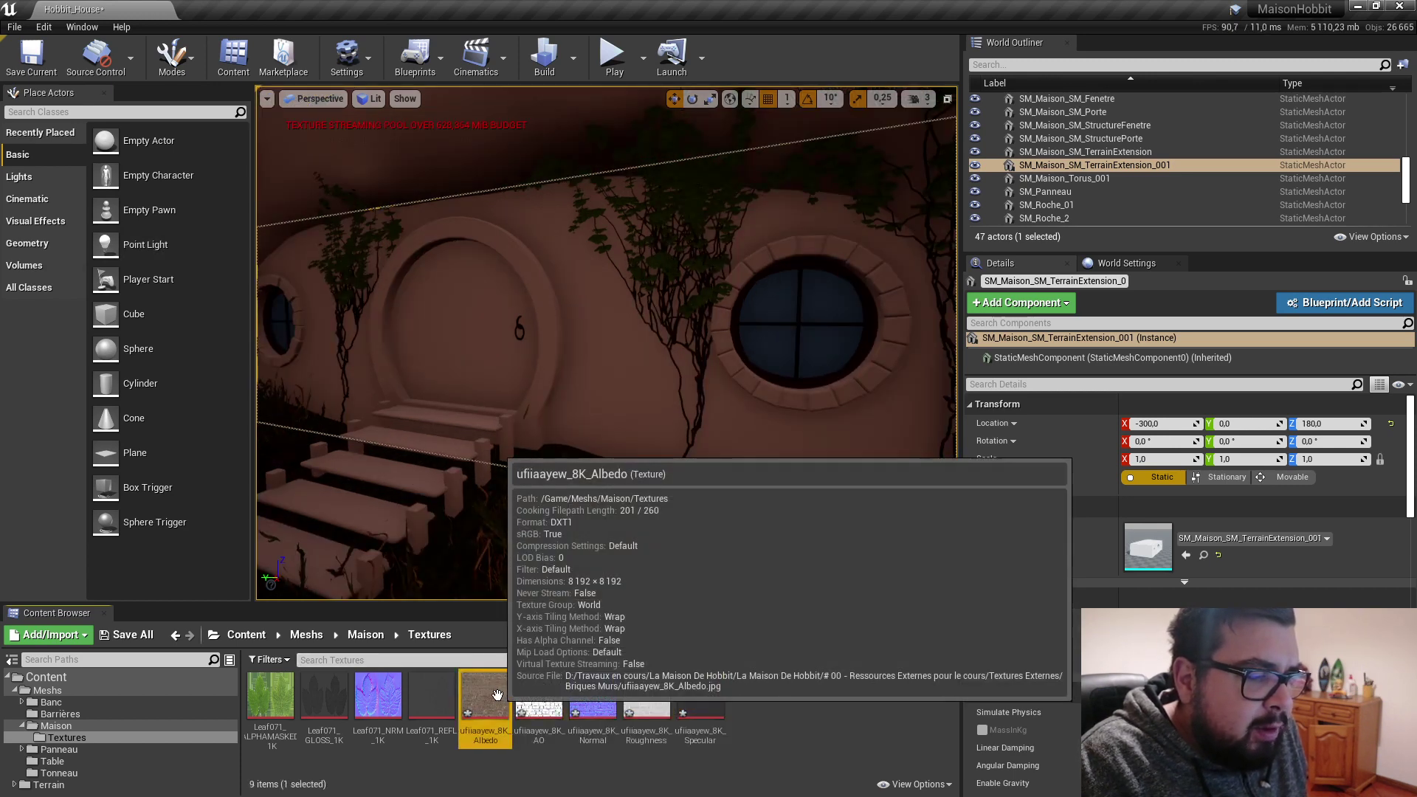
left_click(485, 697)
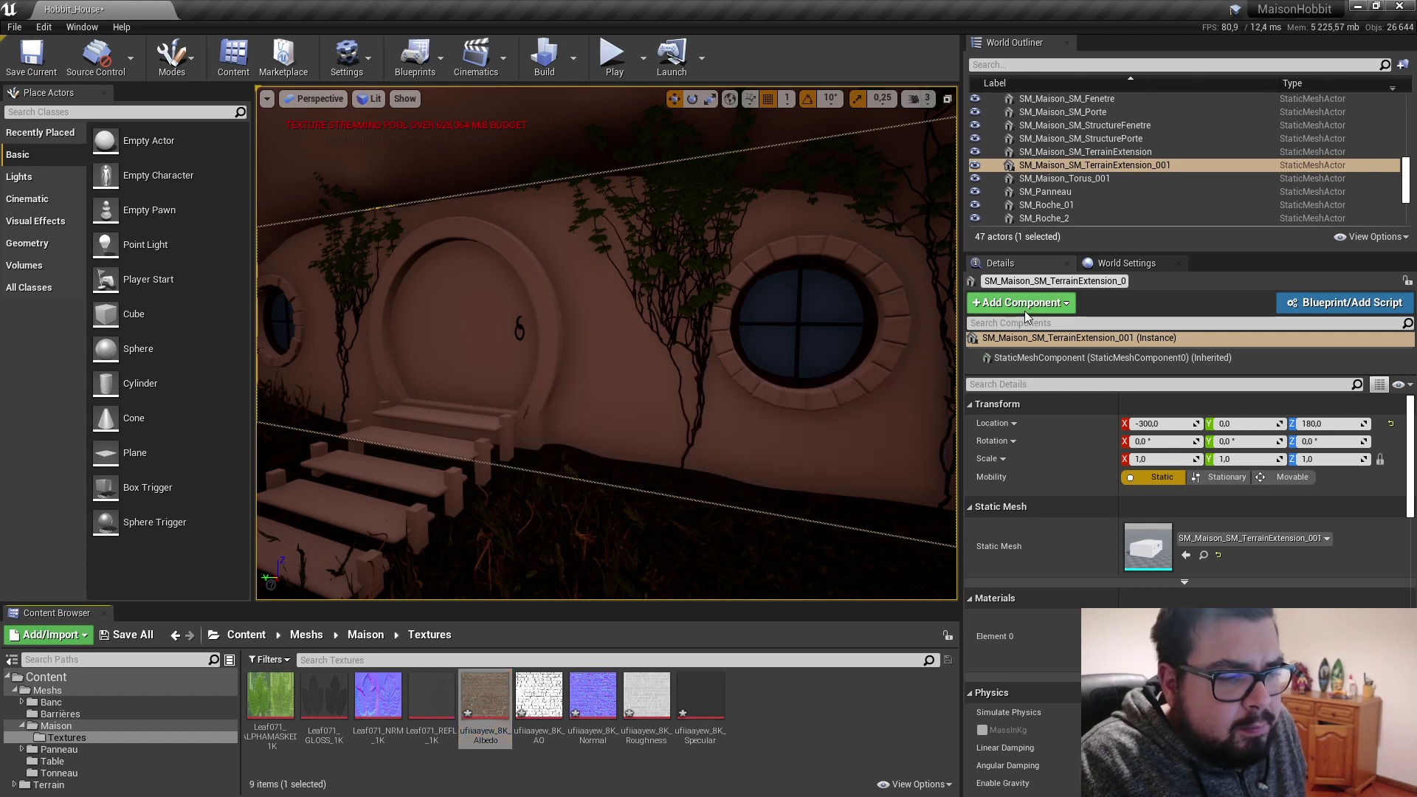
double_click(485, 695)
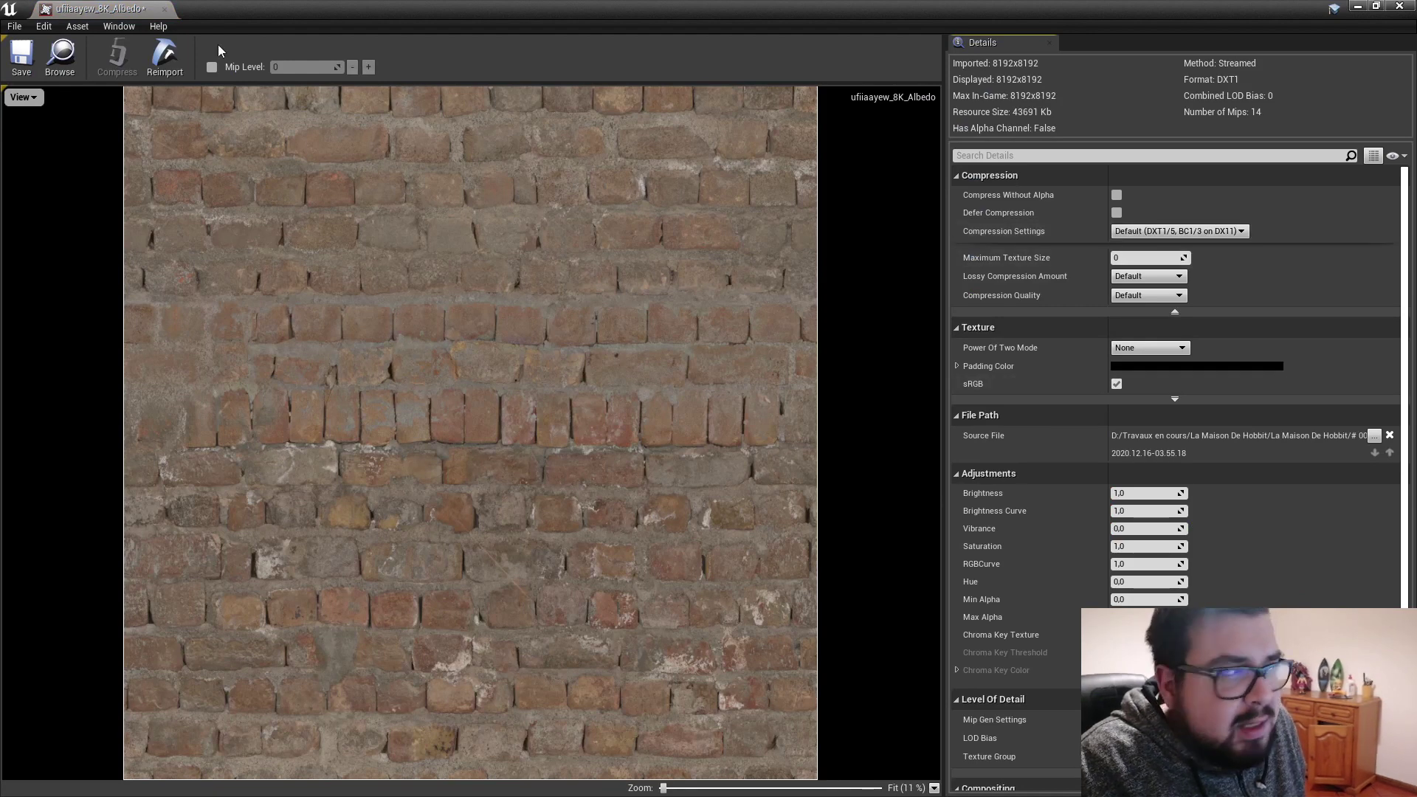
Step: Save the Albedo texture, then set the AO texture to Grayscale compression and save it
key("ctrl+s")
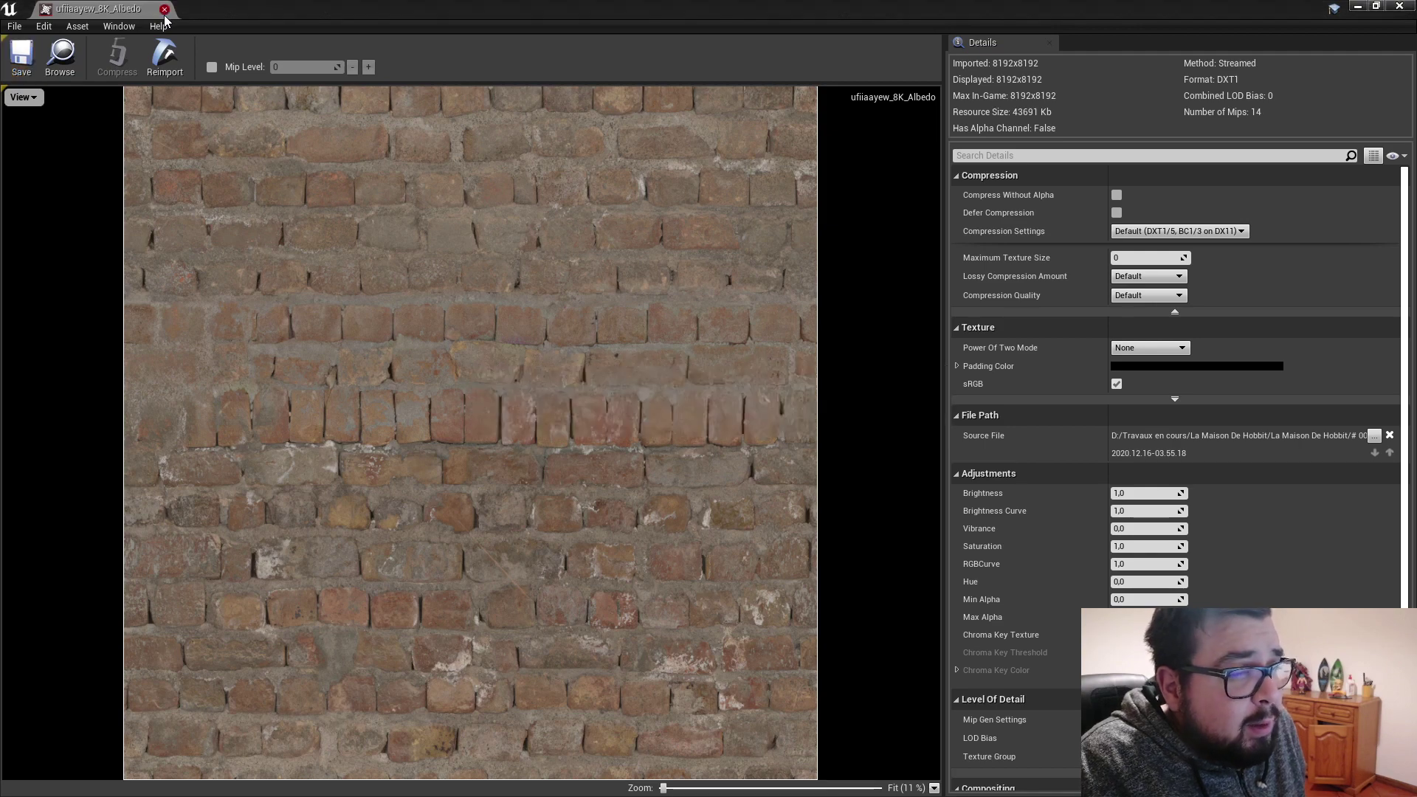
left_click(164, 10)
double_click(591, 705)
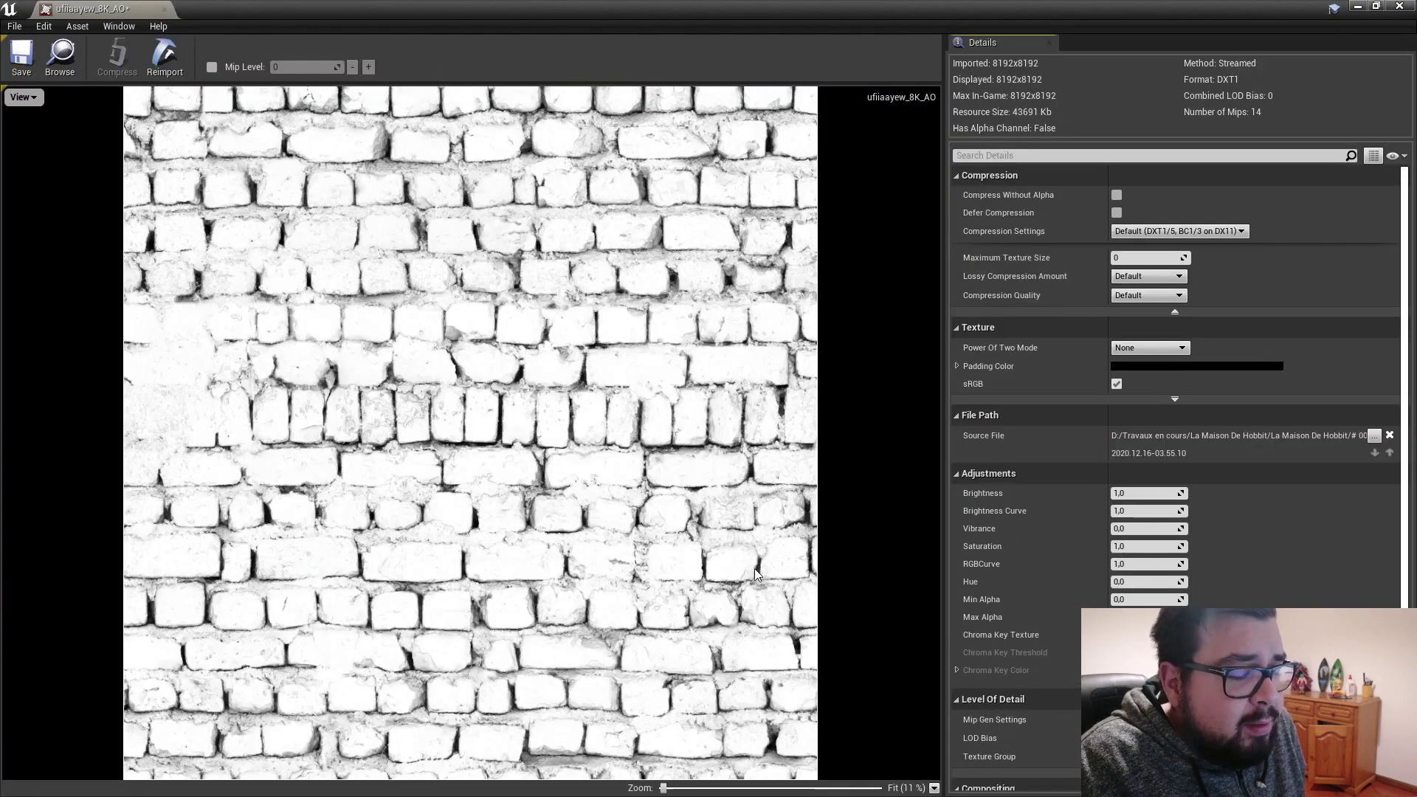
left_click(1179, 231)
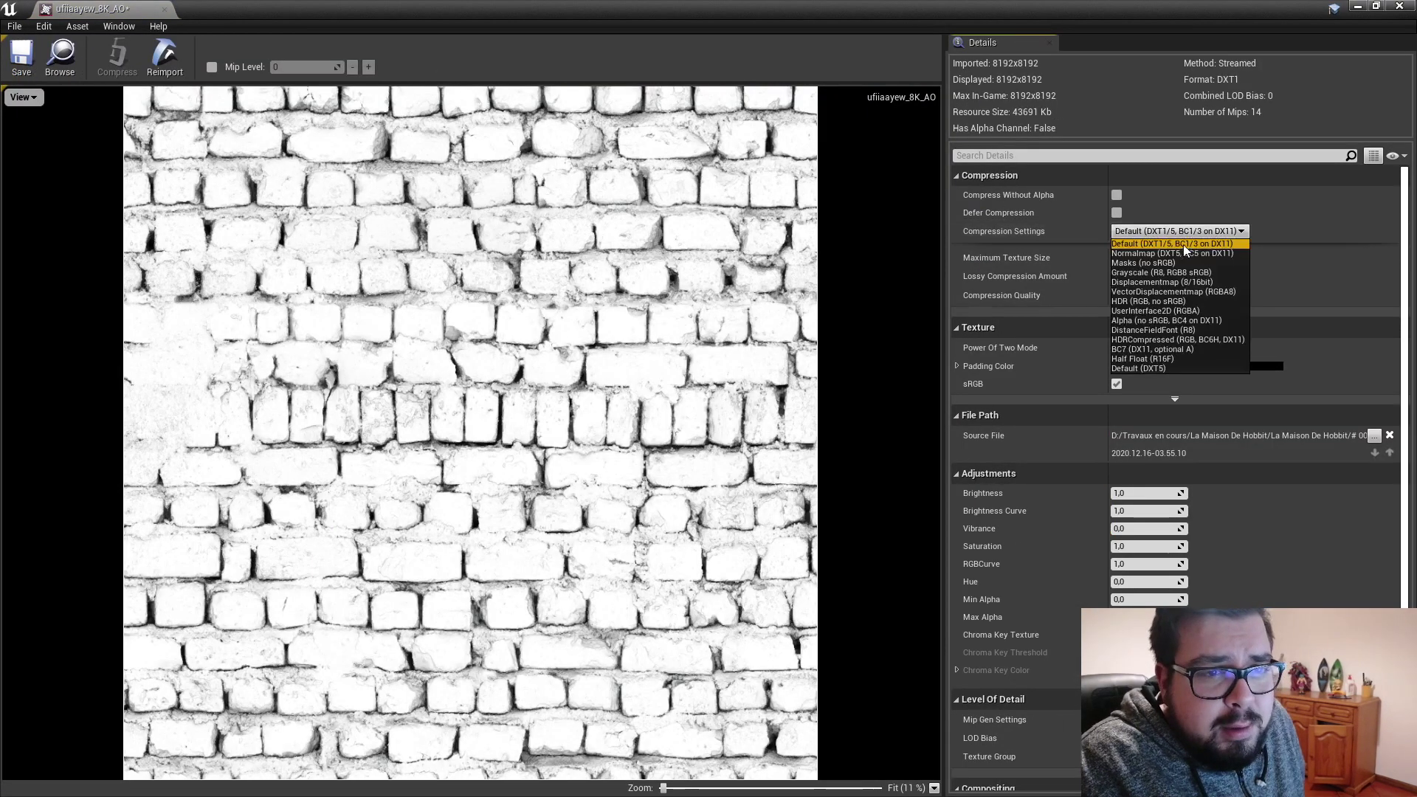
left_click(1148, 275)
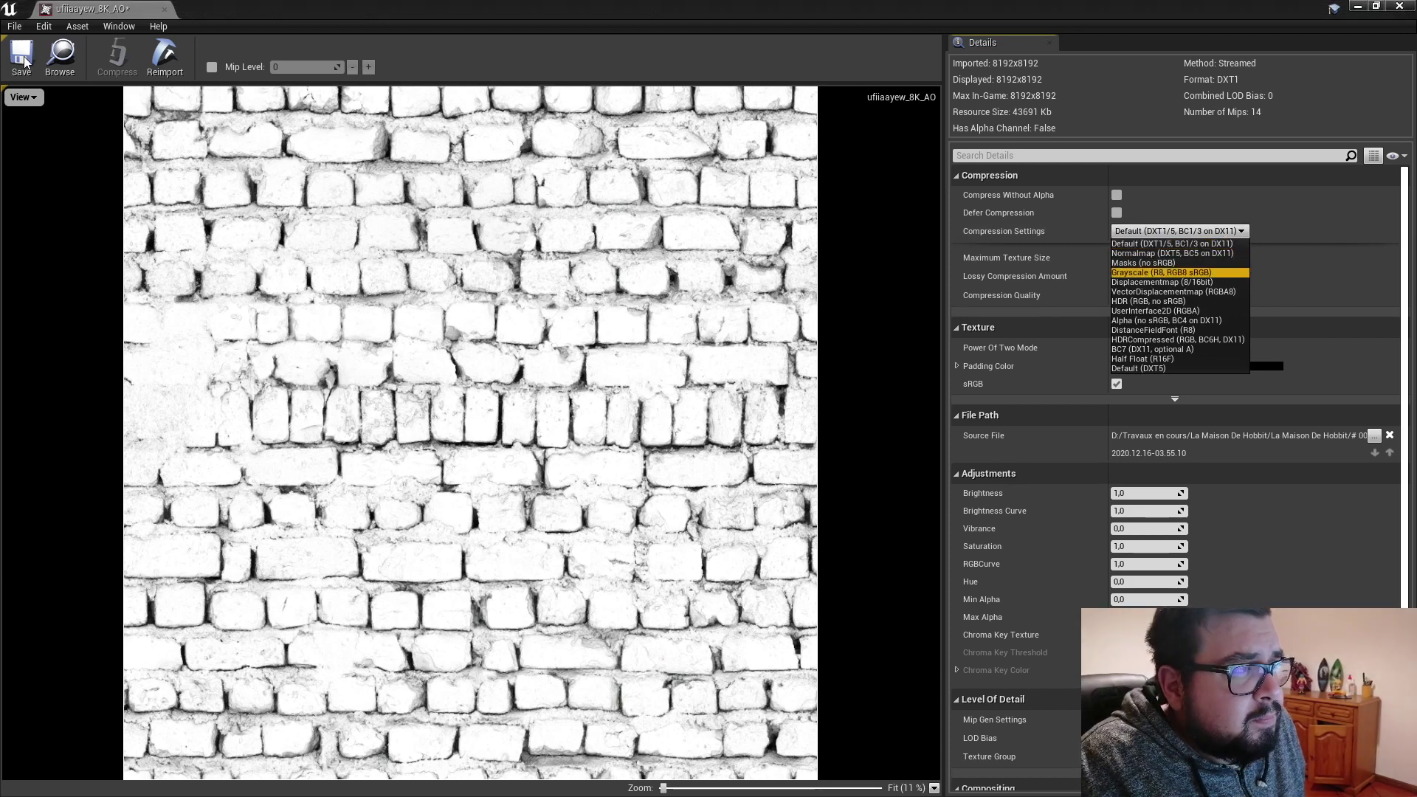
left_click(33, 63)
left_click(33, 64)
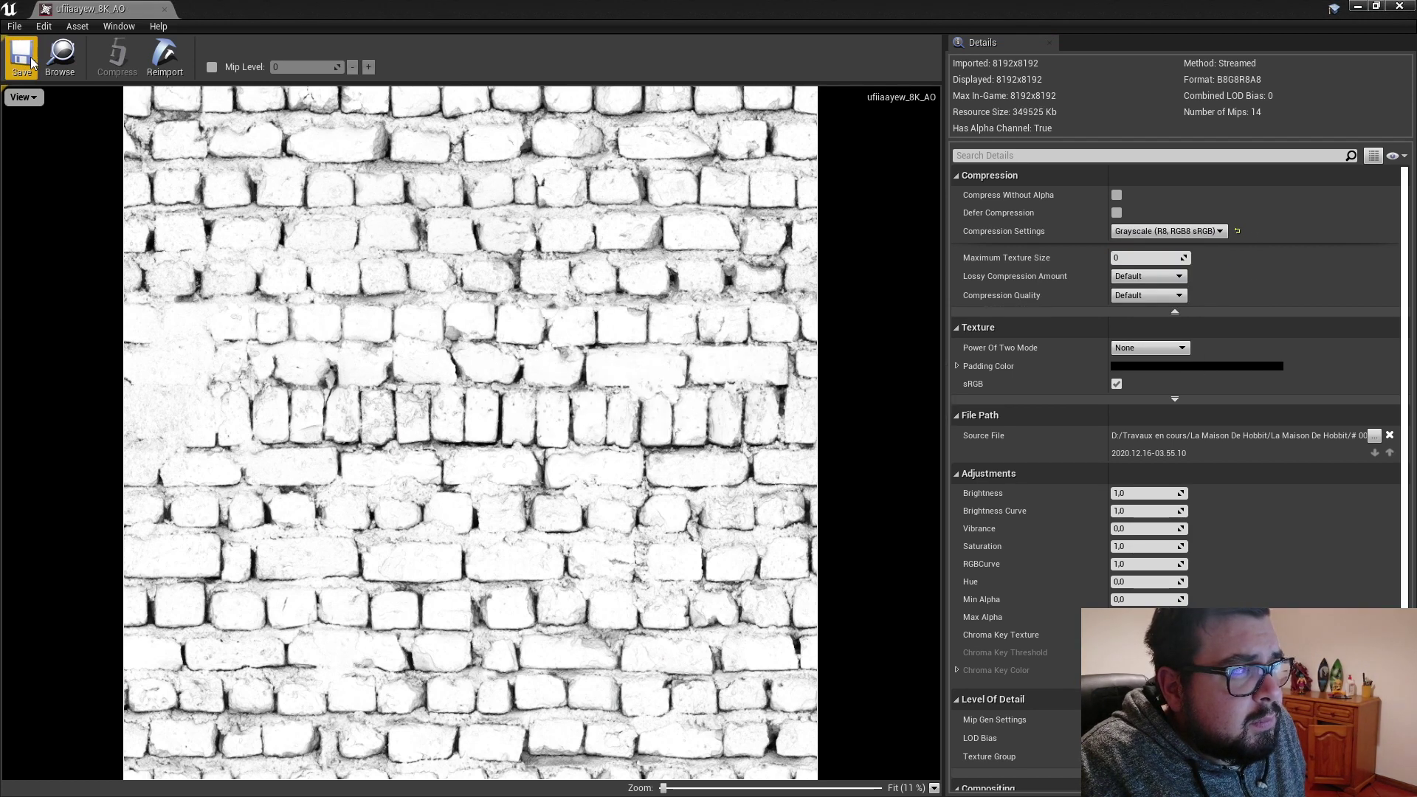
left_click(32, 63)
left_click(164, 9)
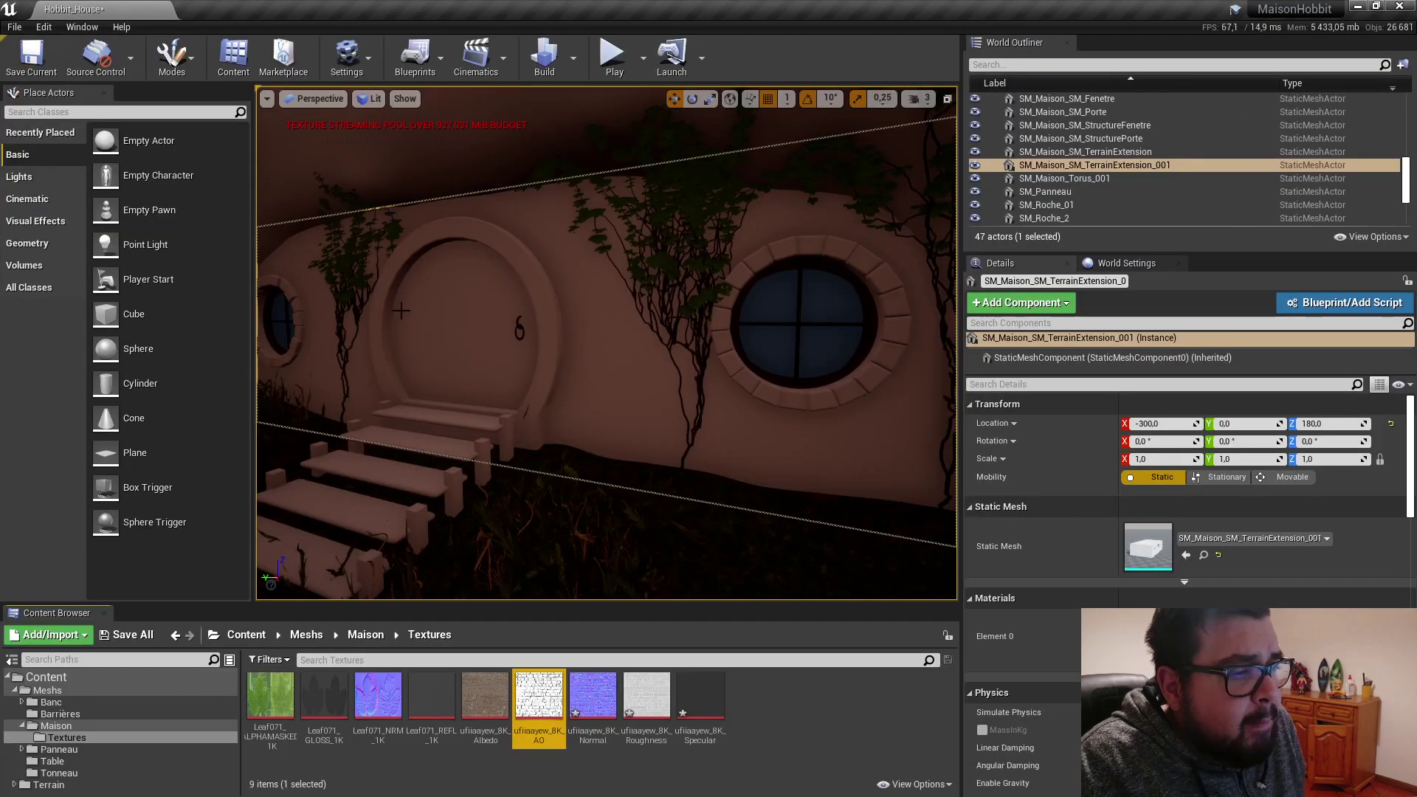
Step: Tick Flip Green Channel on the Normal brick texture and save it
double_click(592, 694)
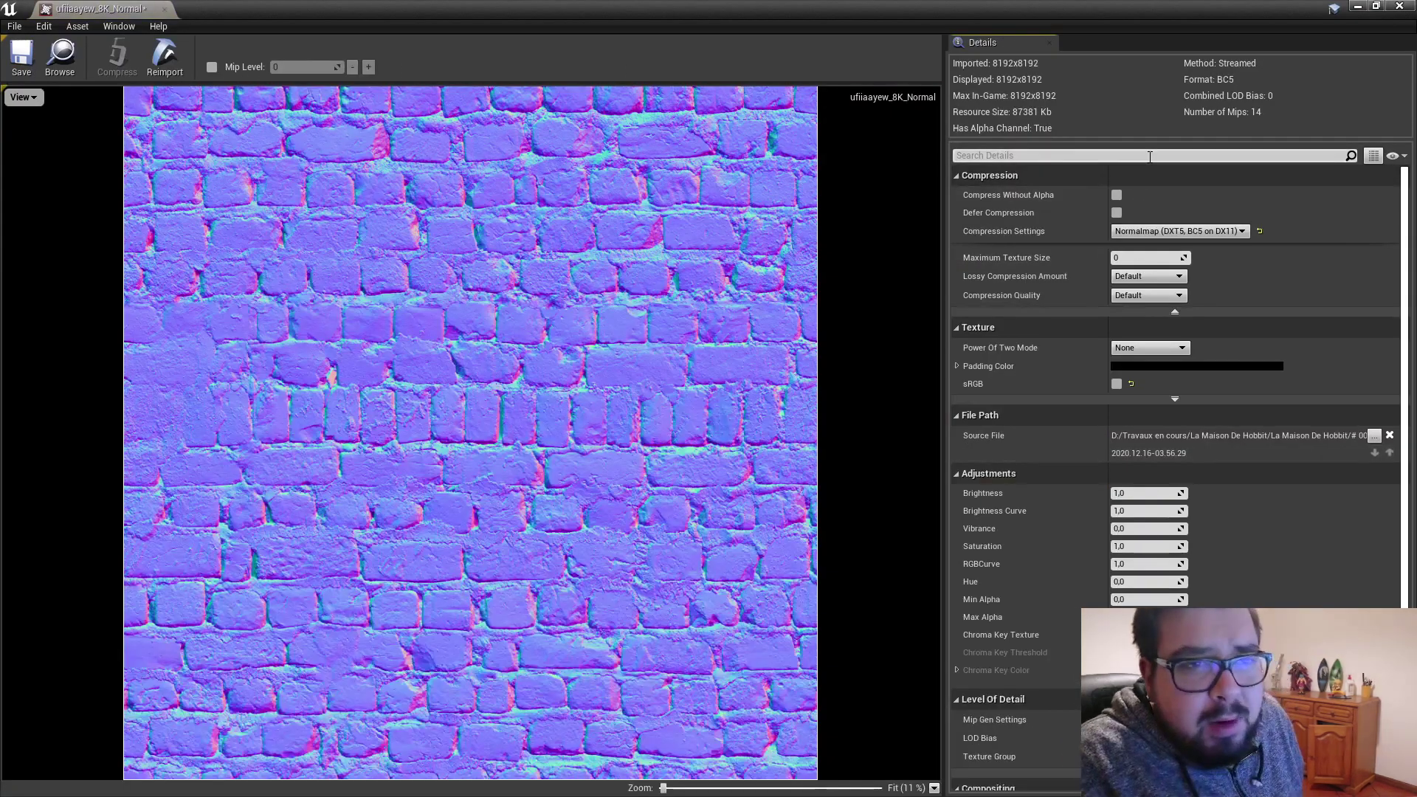
left_click(1150, 157)
type("fli")
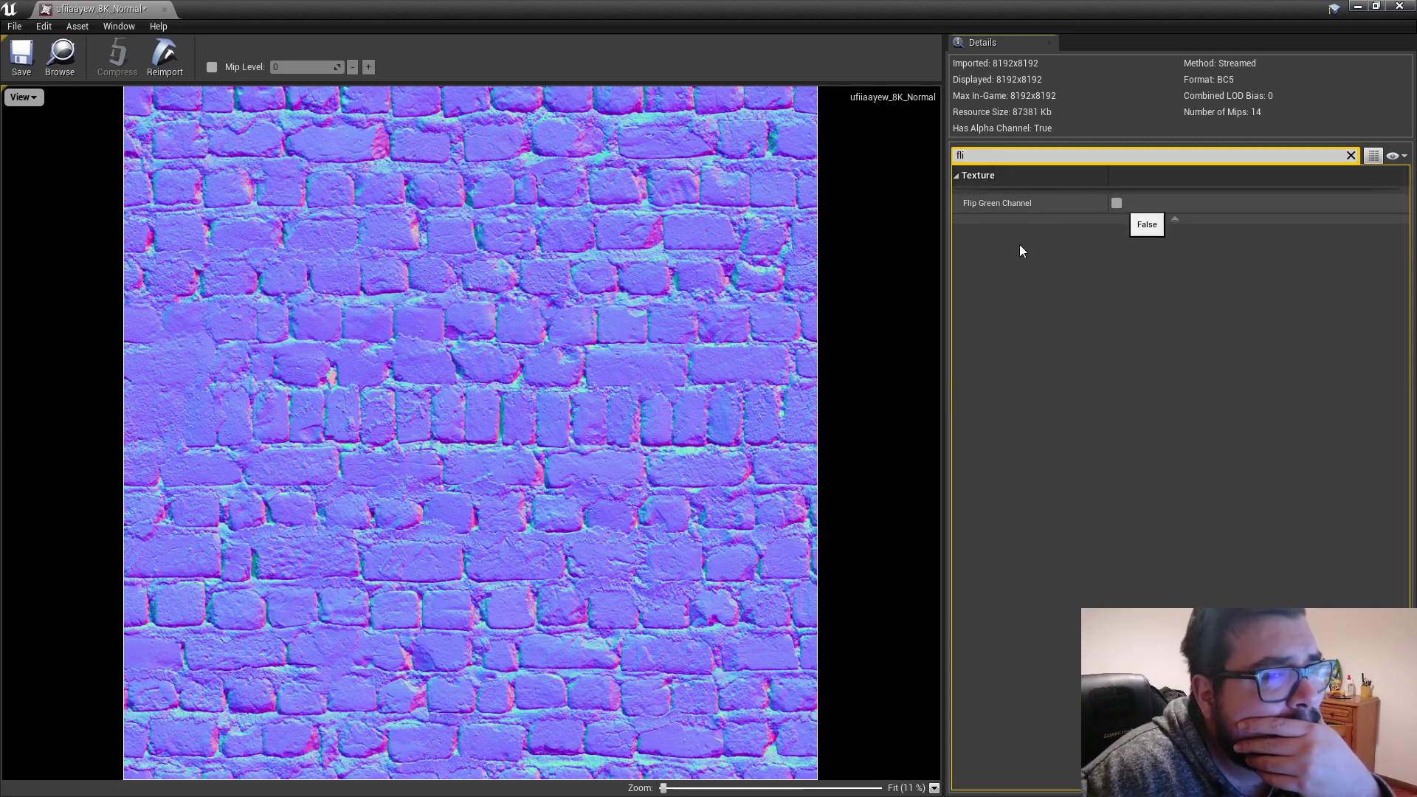
left_click(1117, 203)
left_click(22, 55)
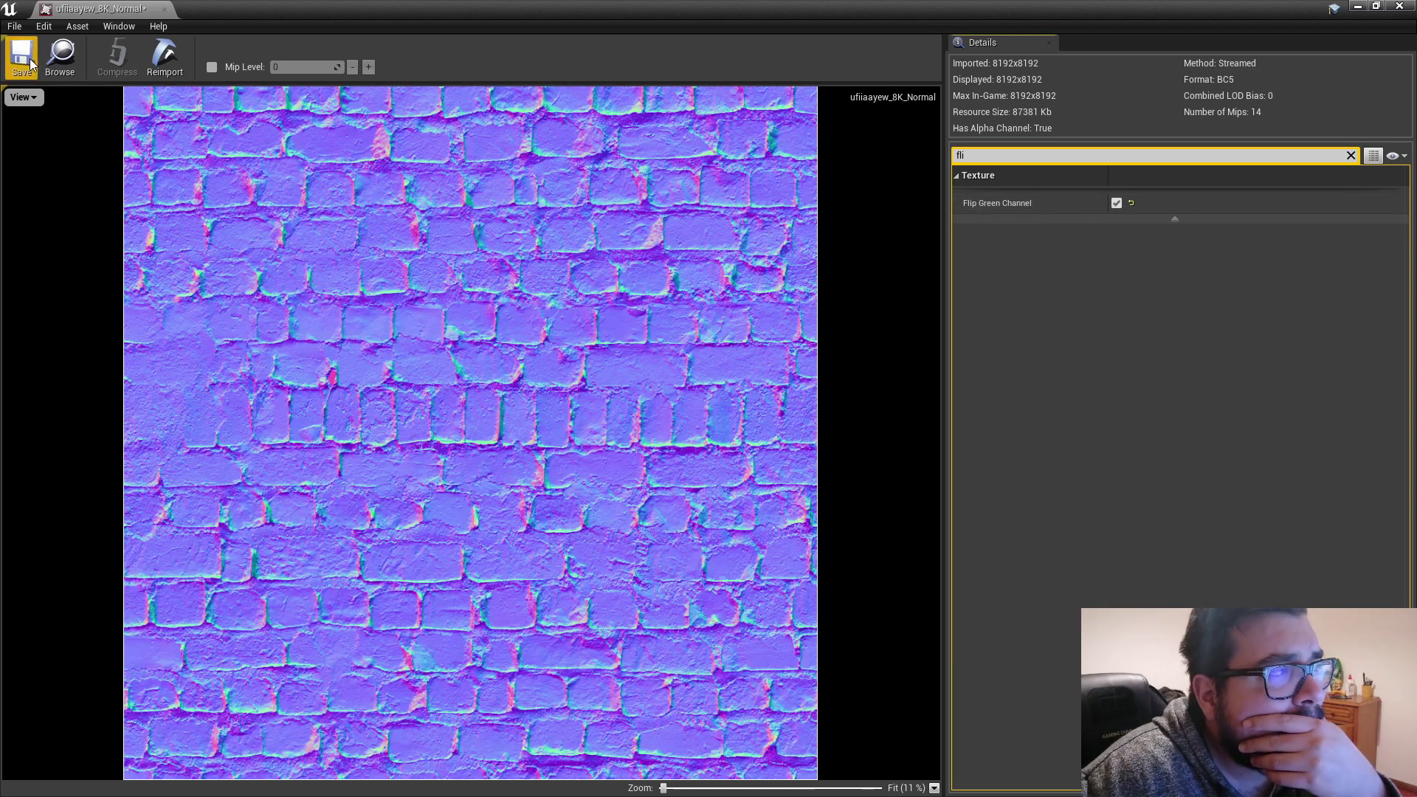
left_click(164, 9)
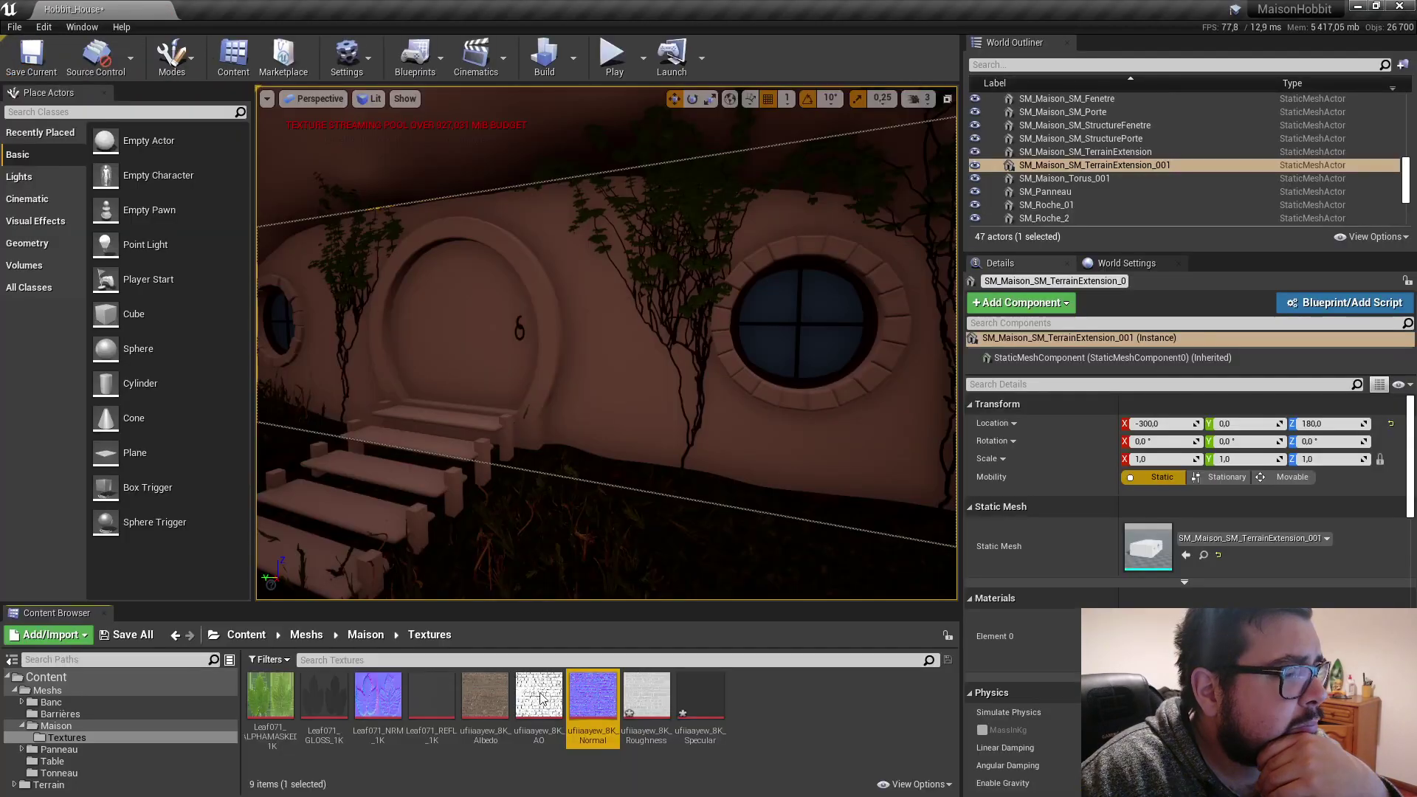
Step: Set the Roughness brick texture to Masks (no sRGB) compression and save it
double_click(646, 694)
left_click(1197, 231)
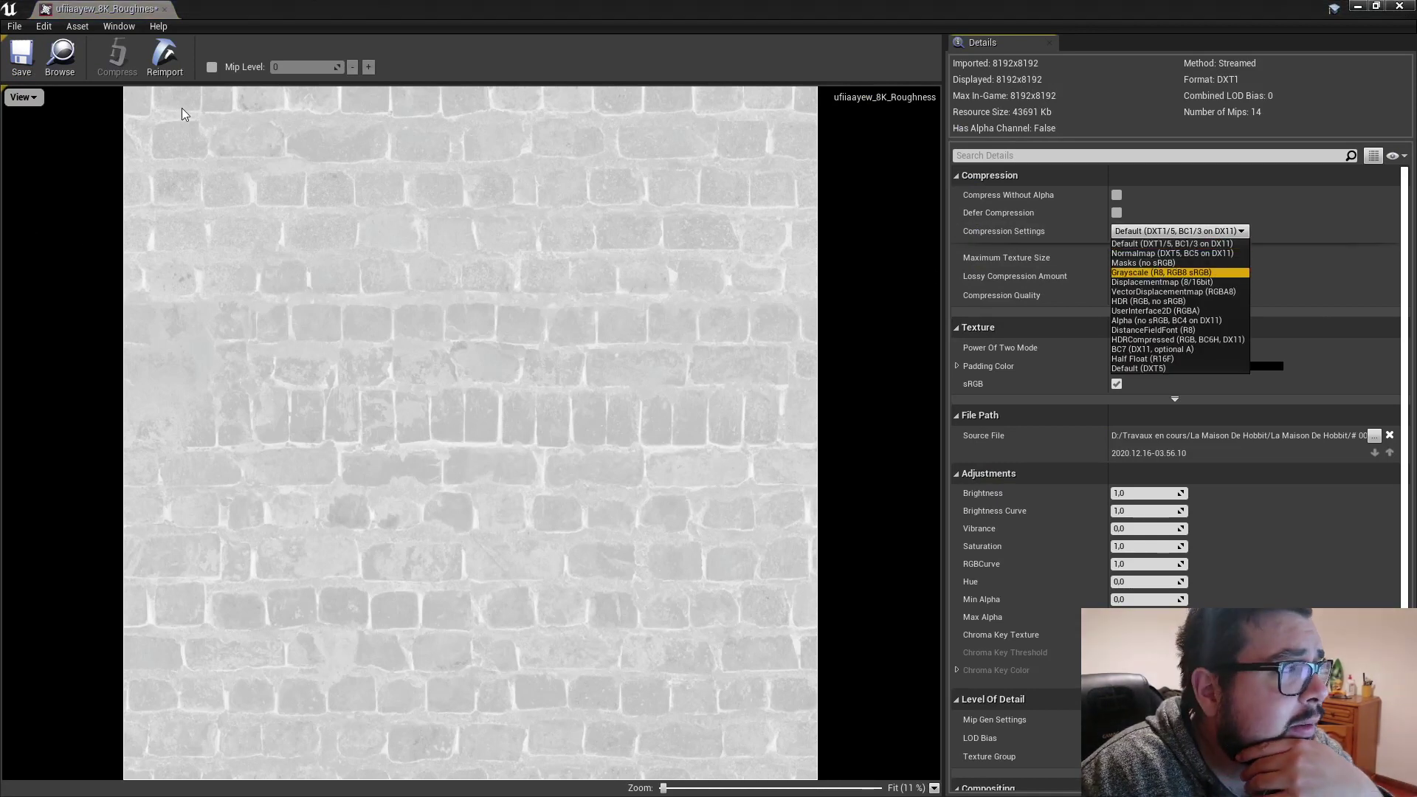
key("Return")
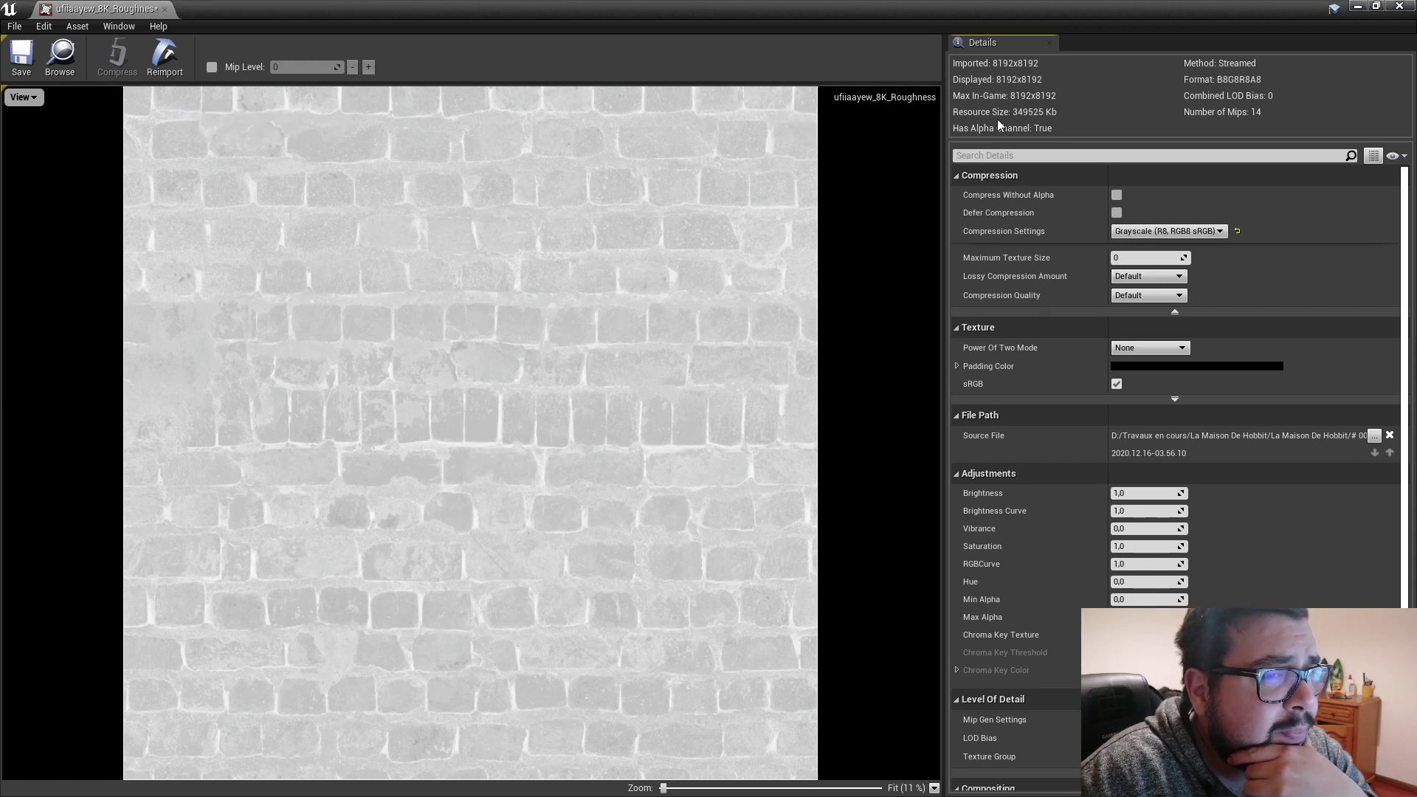
left_click(1171, 234)
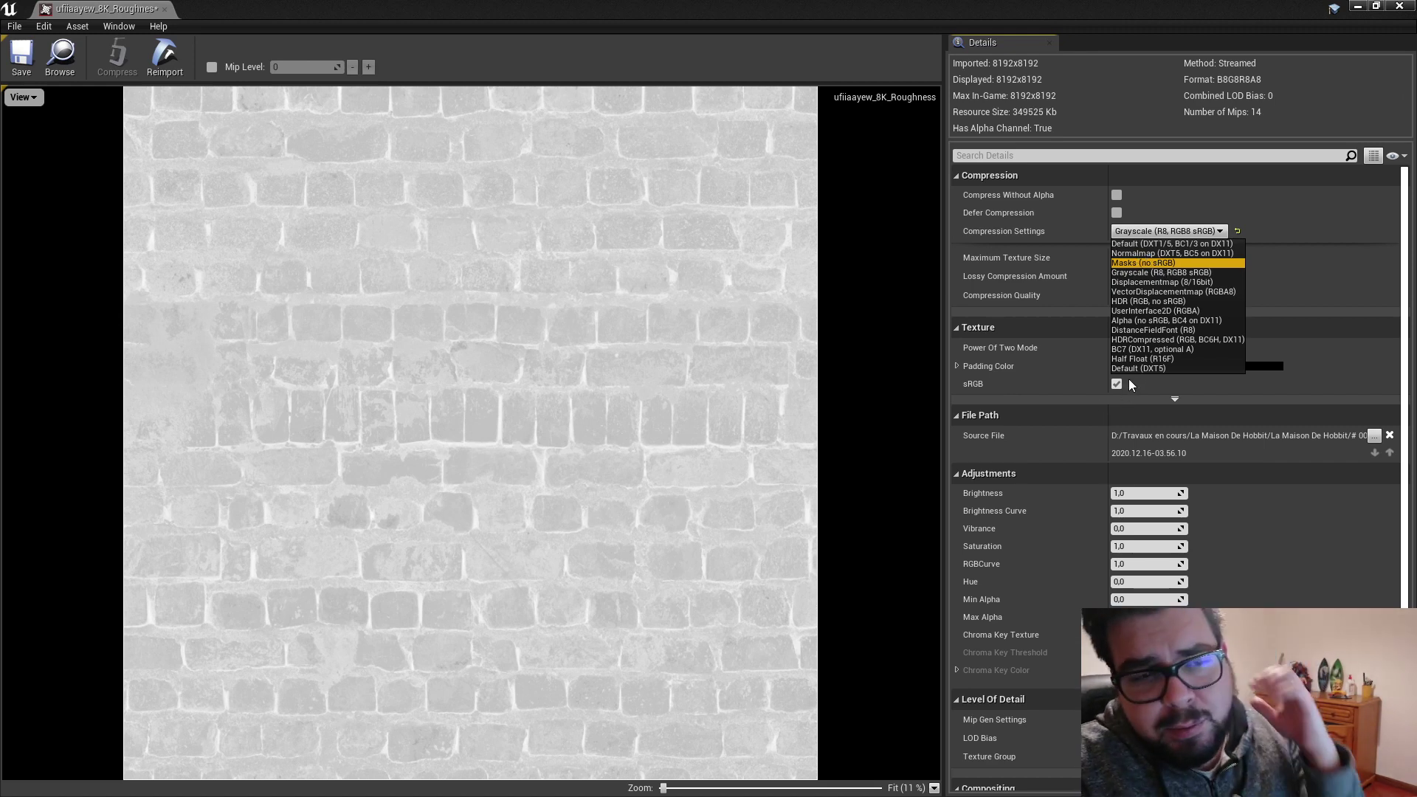
key("Return")
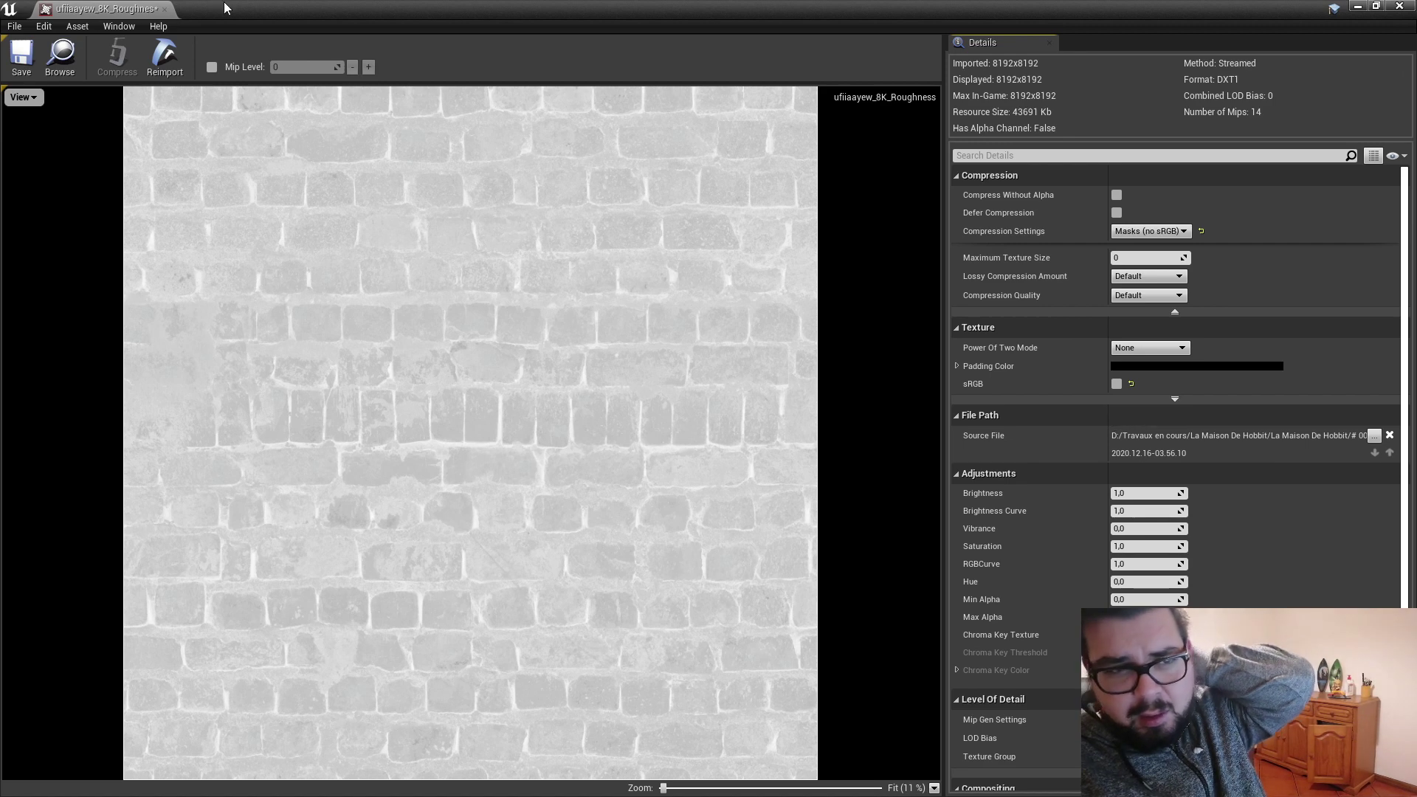
left_click(22, 55)
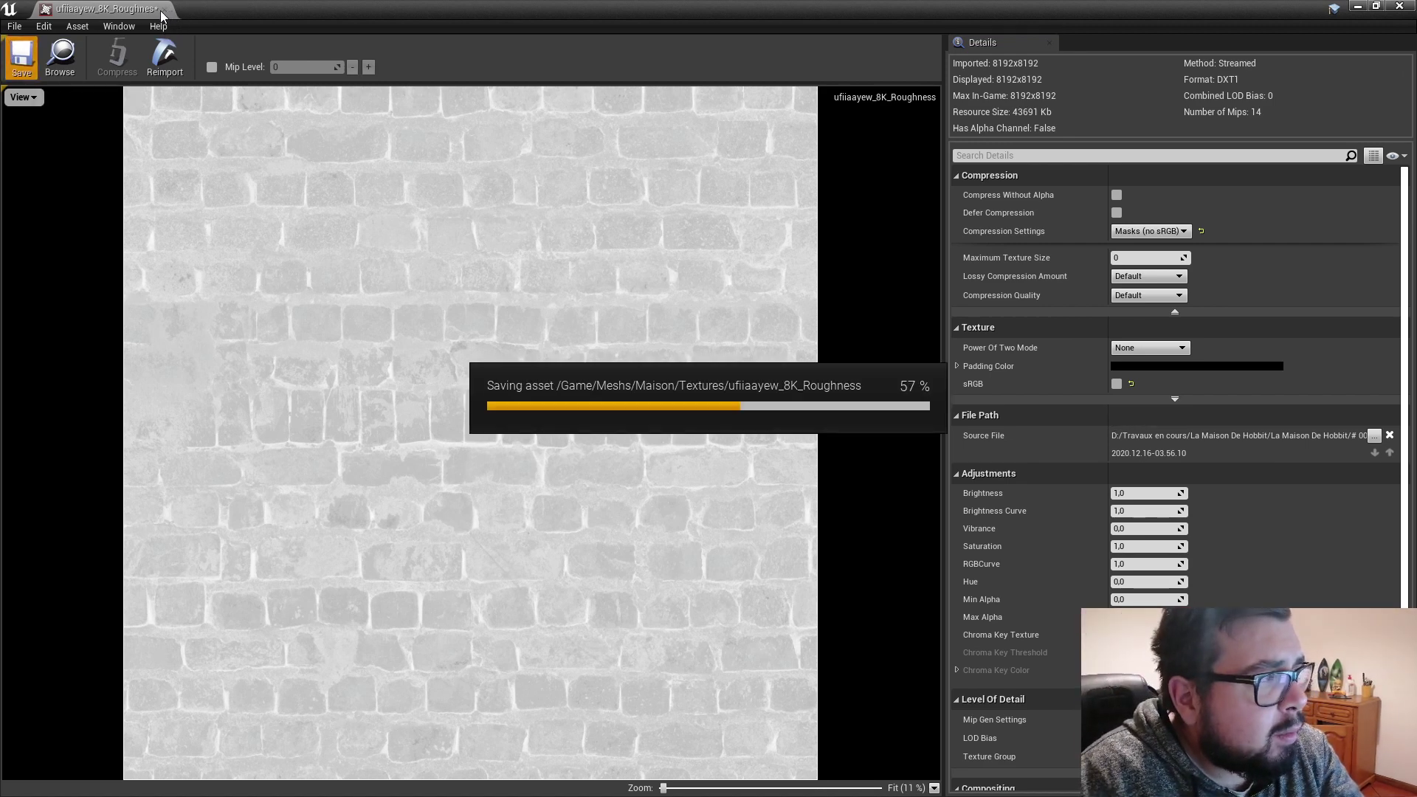
left_click(168, 9)
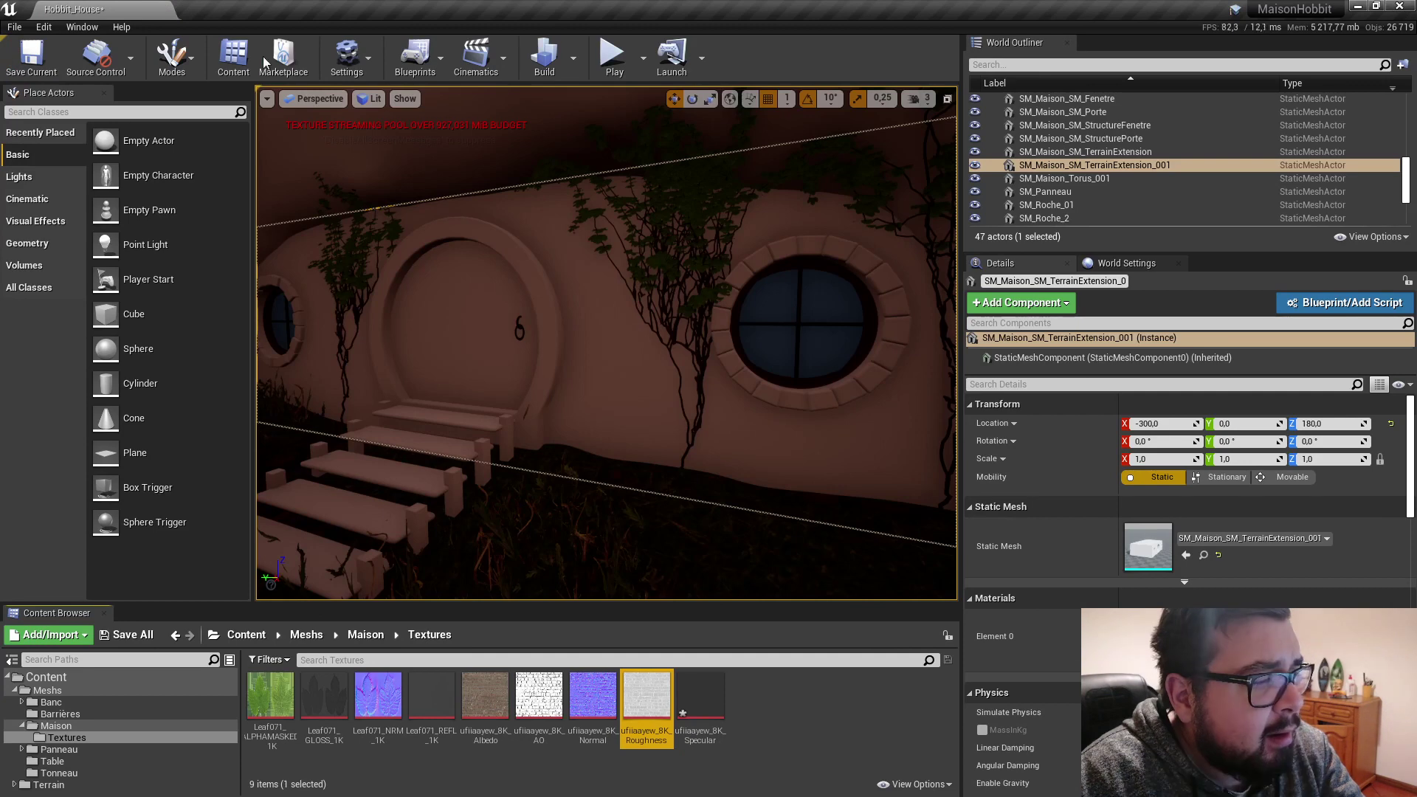
Step: Change the AO brick texture to Masks (no sRGB) compression and save it
left_click(552, 697)
double_click(552, 697)
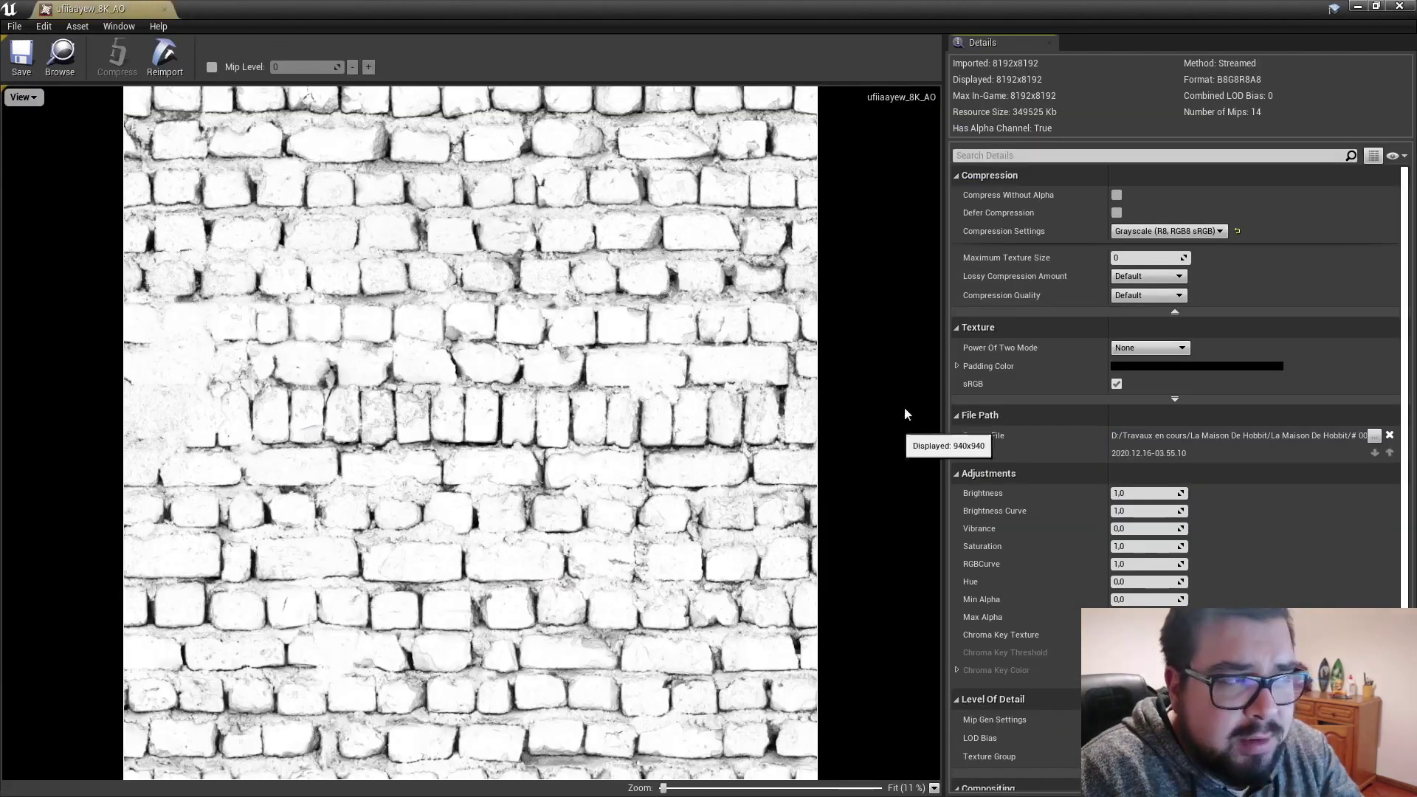
left_click(1164, 231)
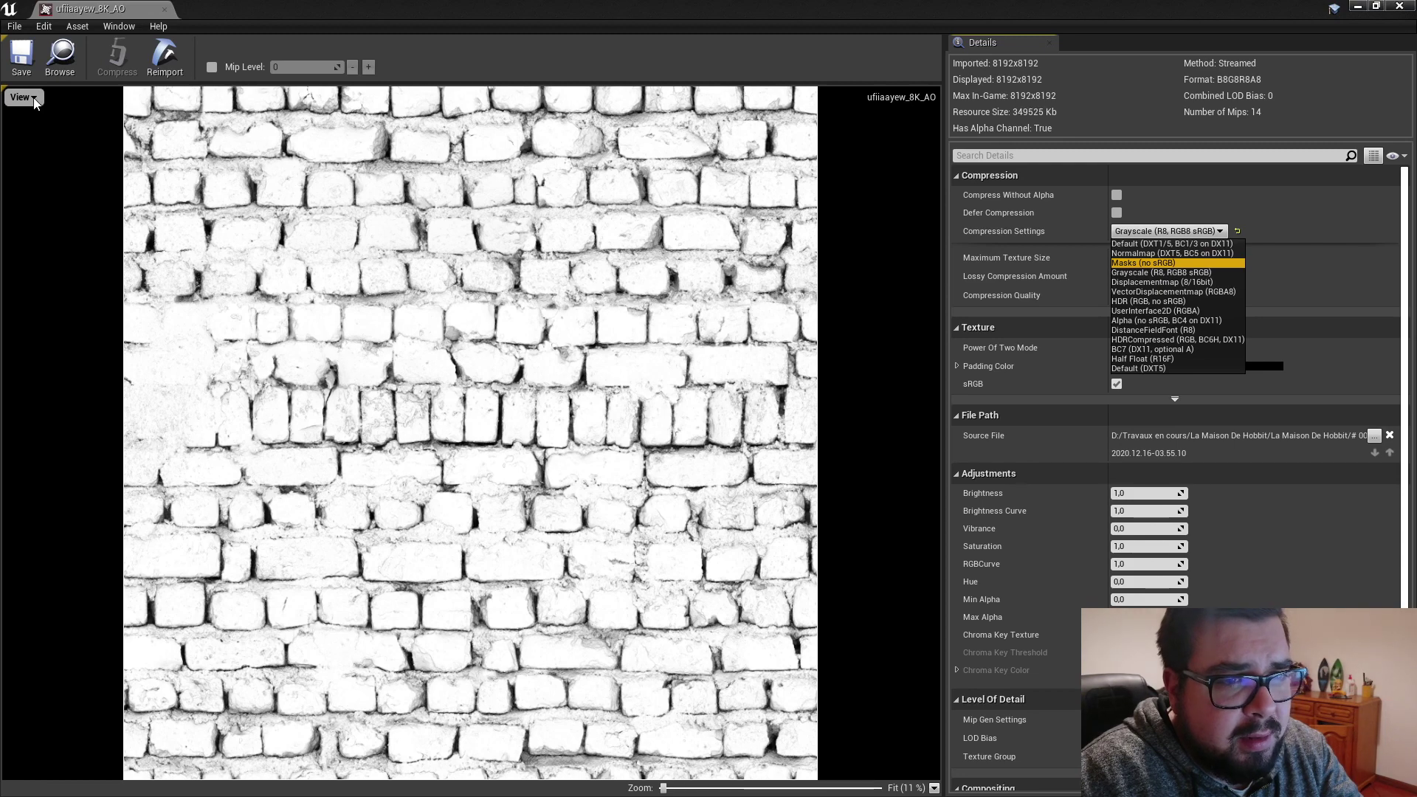
key("Return")
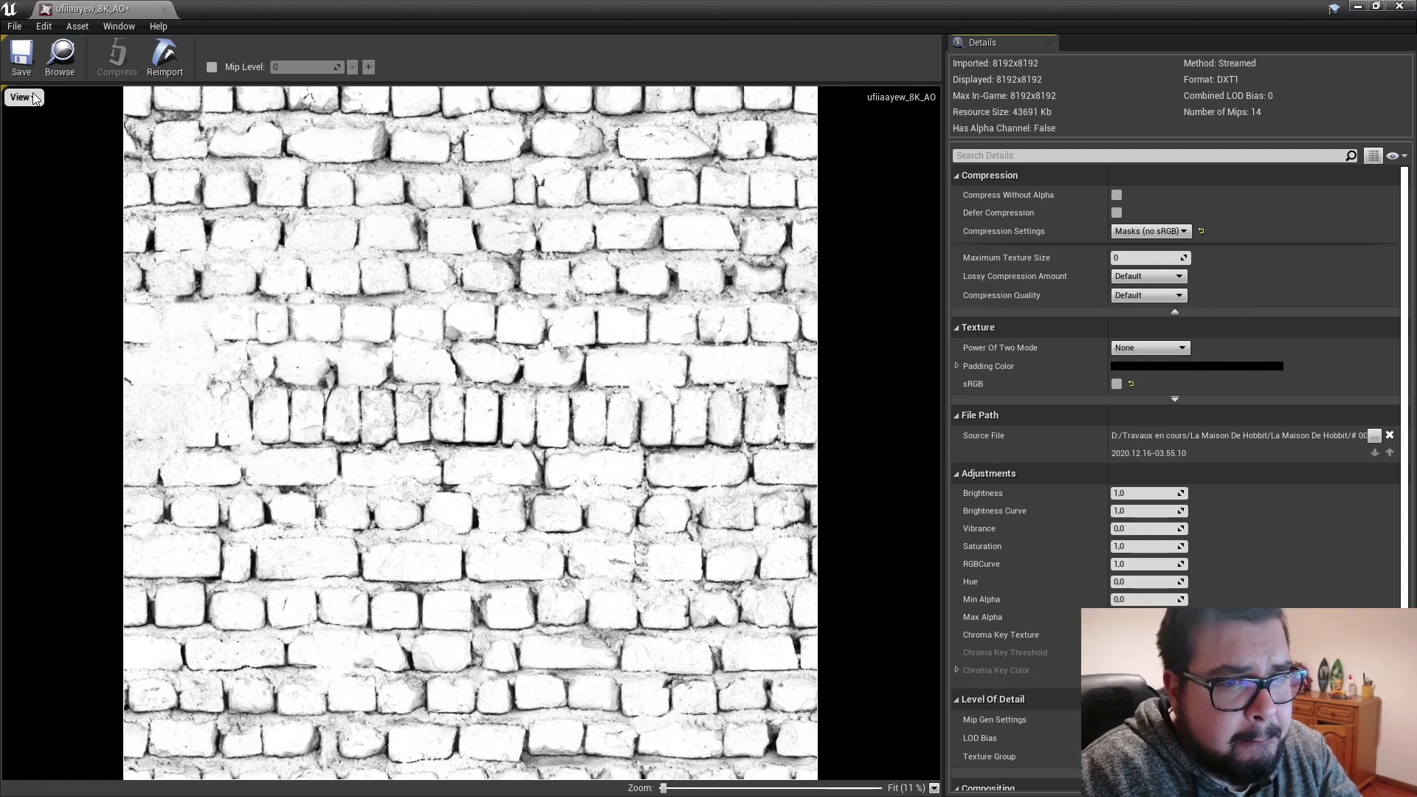
left_click(32, 98)
left_click(22, 57)
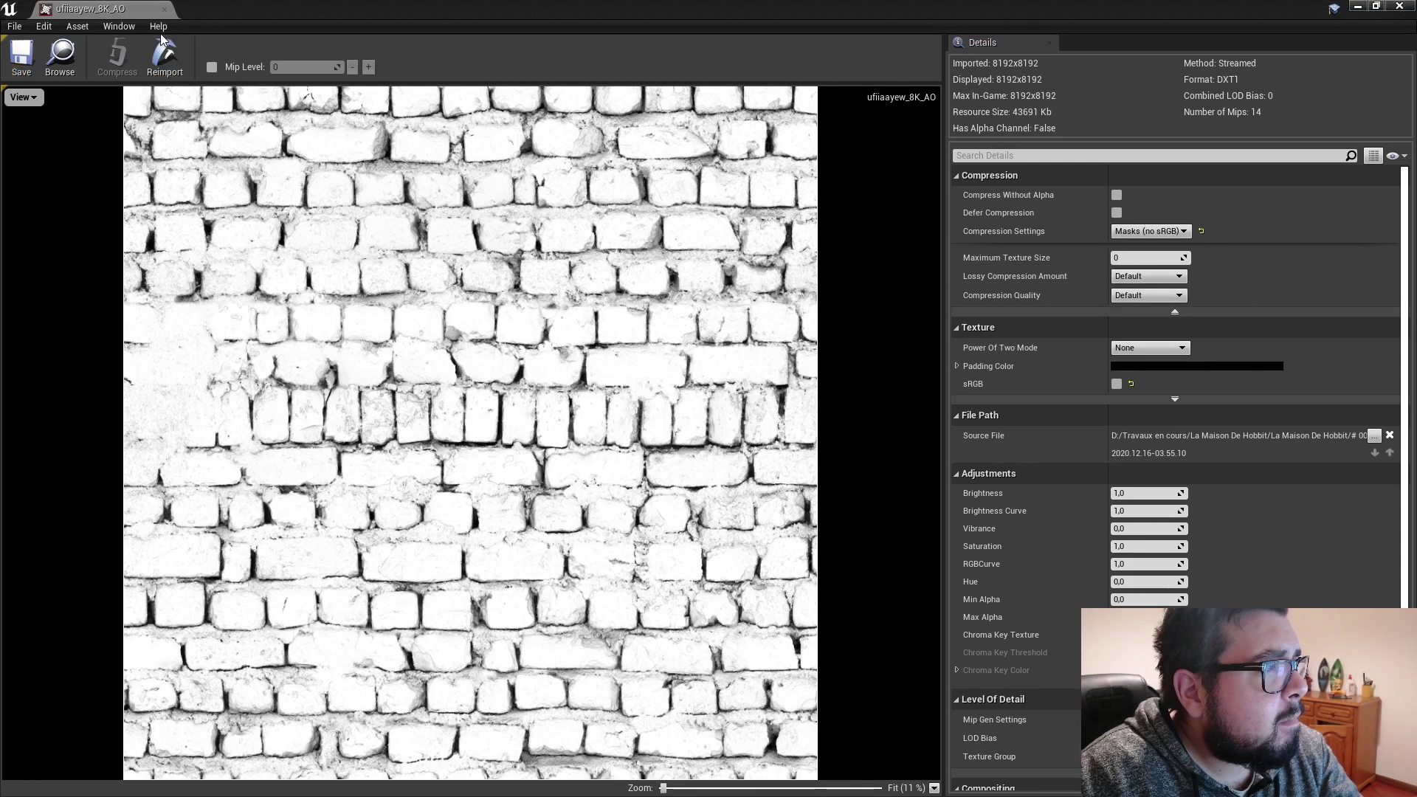
left_click(164, 9)
Step: Change the Specular brick texture to Masks (no sRGB) compression and save it
double_click(700, 694)
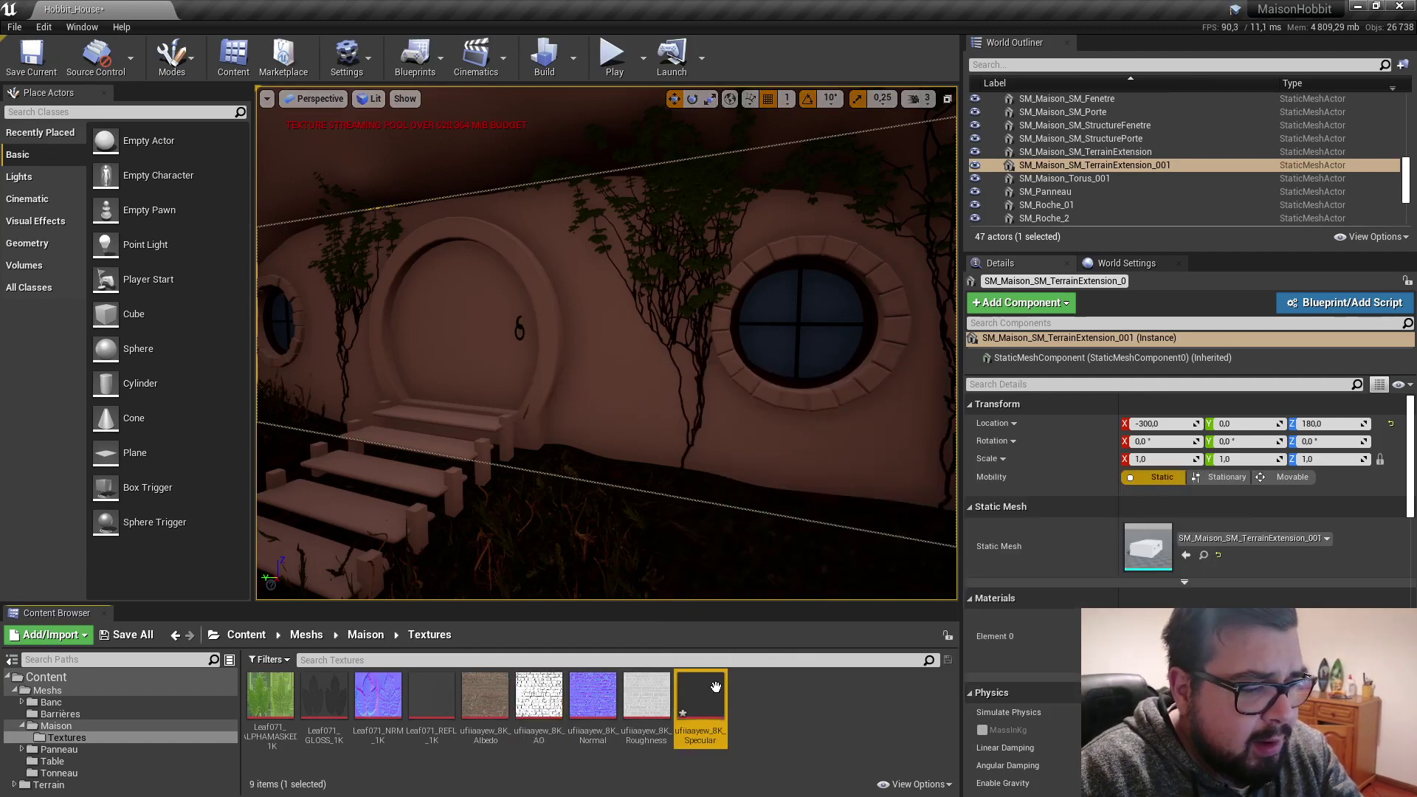
left_click(1184, 234)
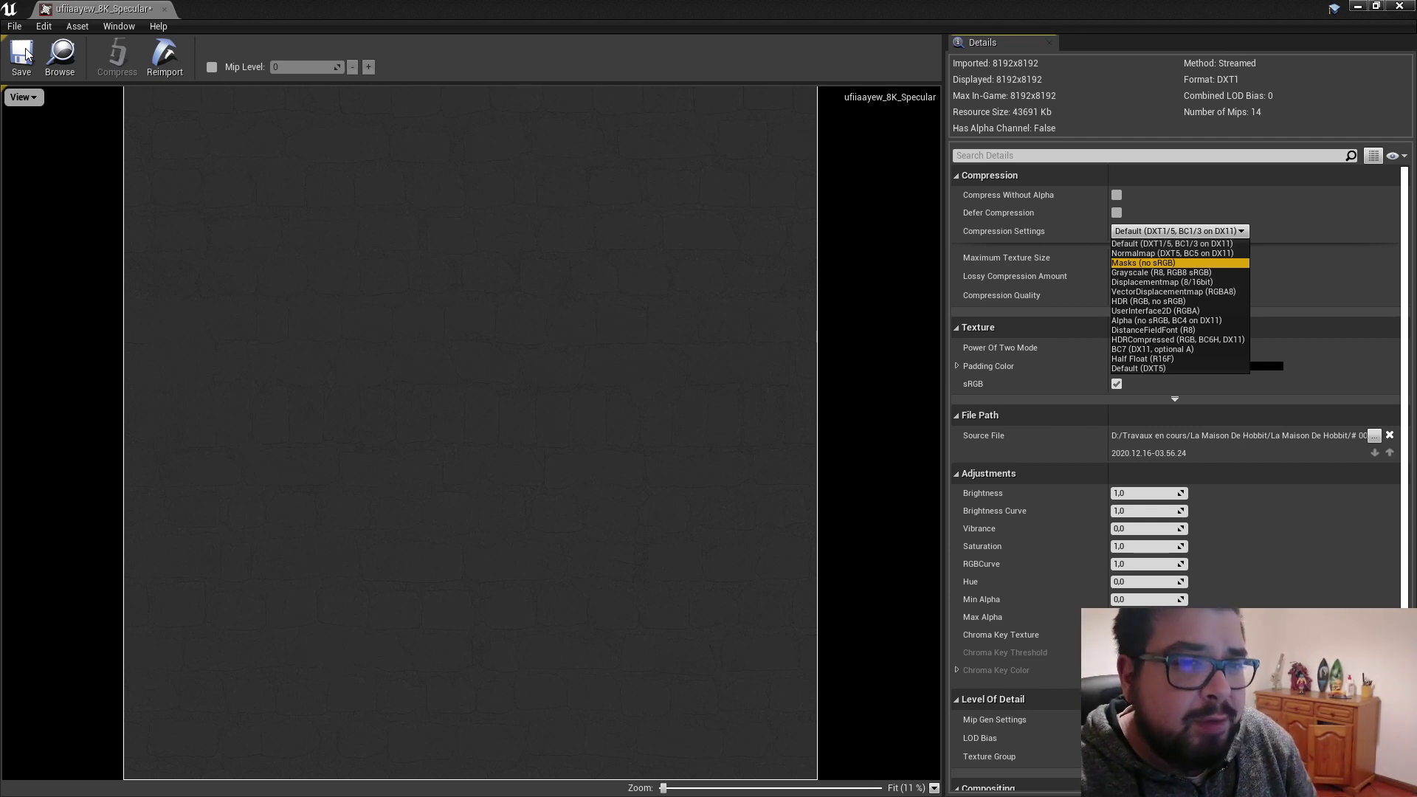
key("Return")
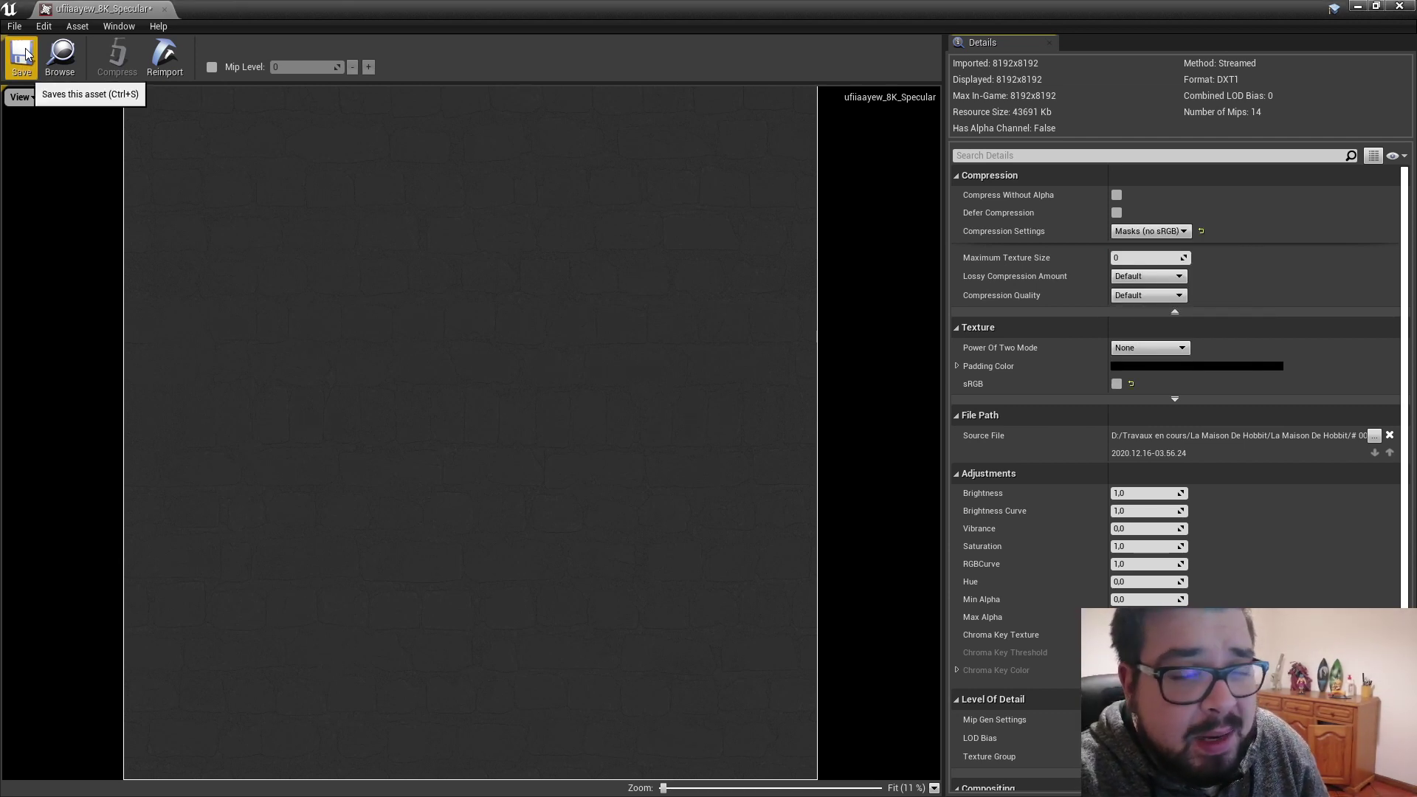
left_click(29, 52)
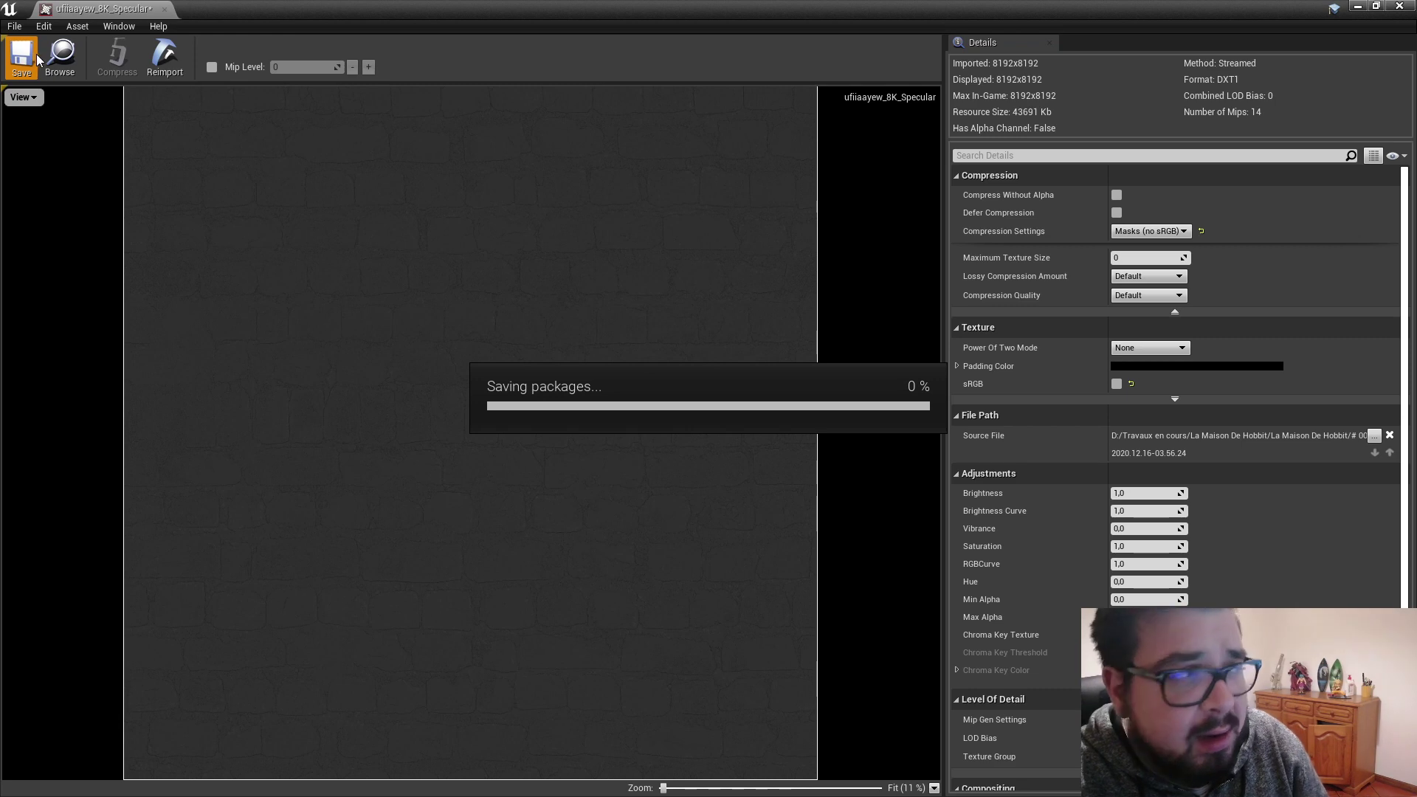
left_click(163, 9)
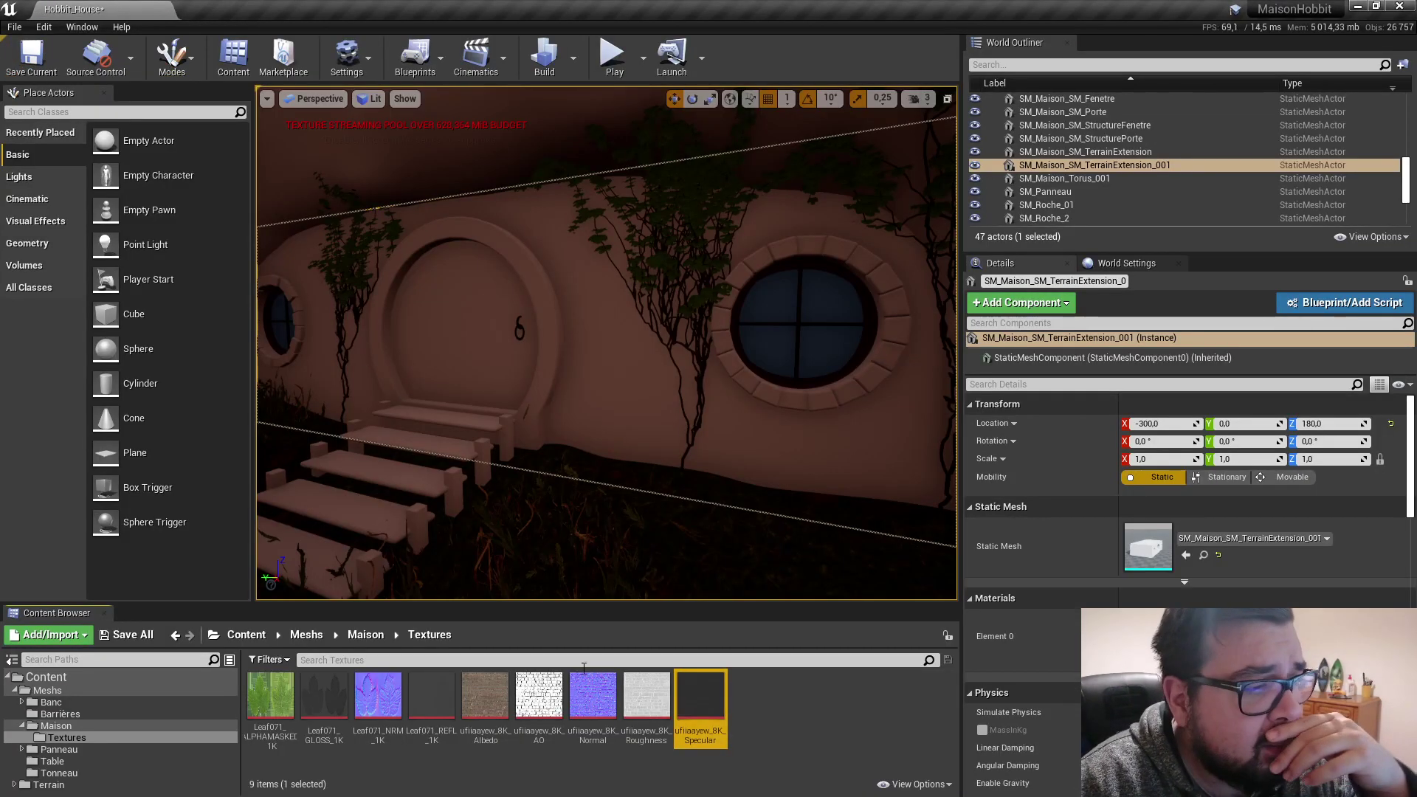
Step: Delete the Param node and drag all five brick textures into the M_Murs_Briques graph
left_click(740, 685)
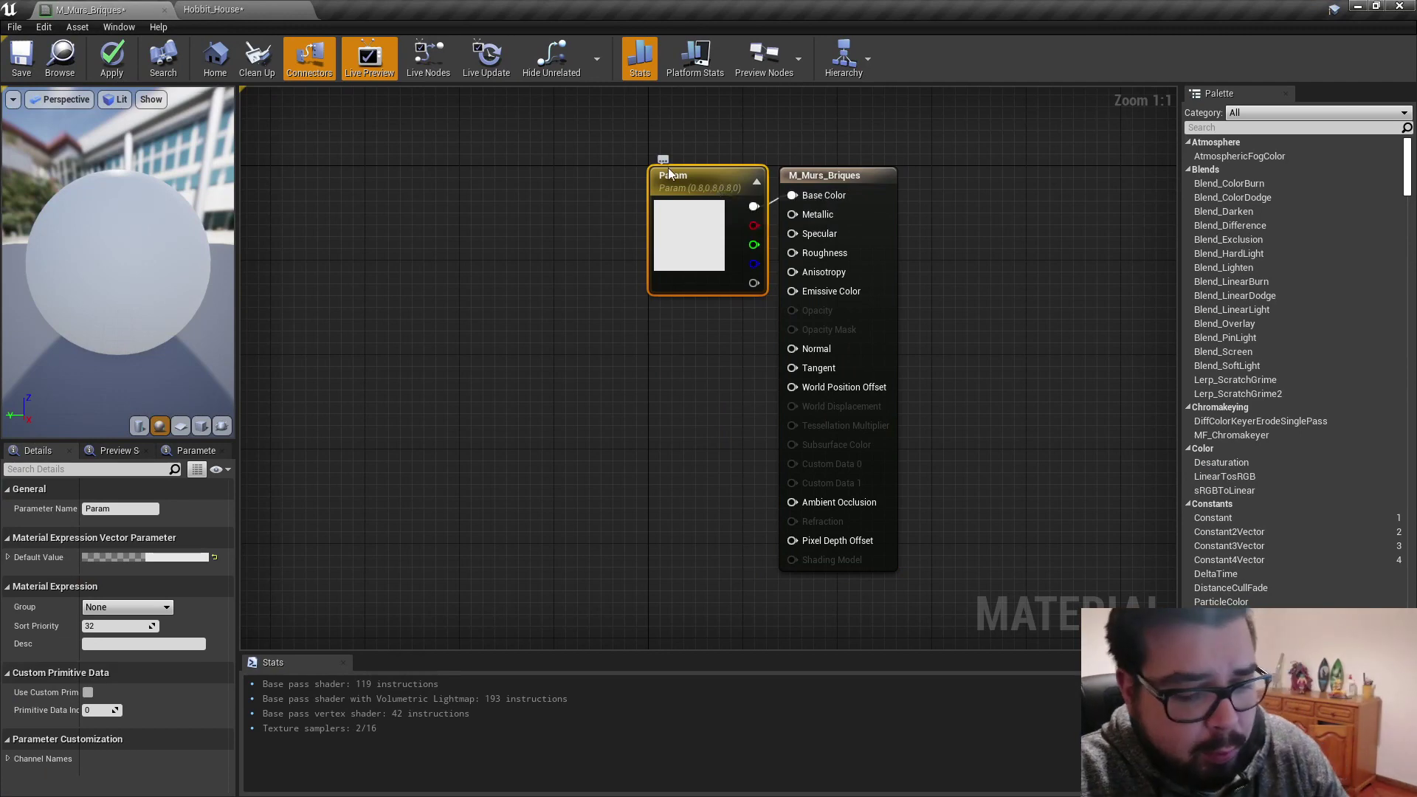
key("Delete")
left_click(293, 8)
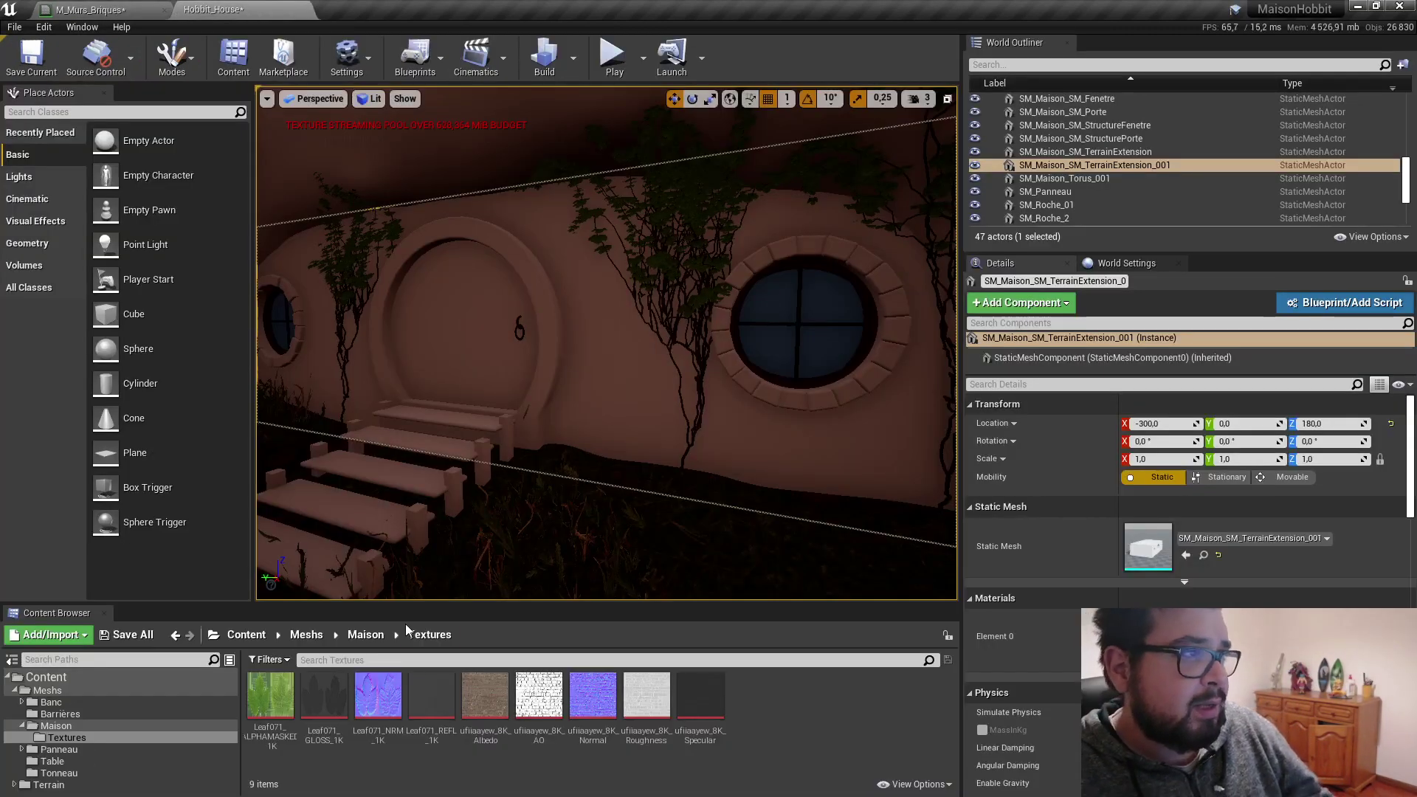
left_click(485, 693)
left_click(700, 714, "shift")
mouse_move(700, 714)
left_mouse_down()
mouse_move(94, 9)
mouse_move(362, 334)
mouse_move(387, 119)
mouse_move(792, 195)
left_mouse_up()
Step: Connect albedo, AO, normal, roughness and specular textures to their material inputs, then apply and save
left_click_drag(391, 382, 282, 318)
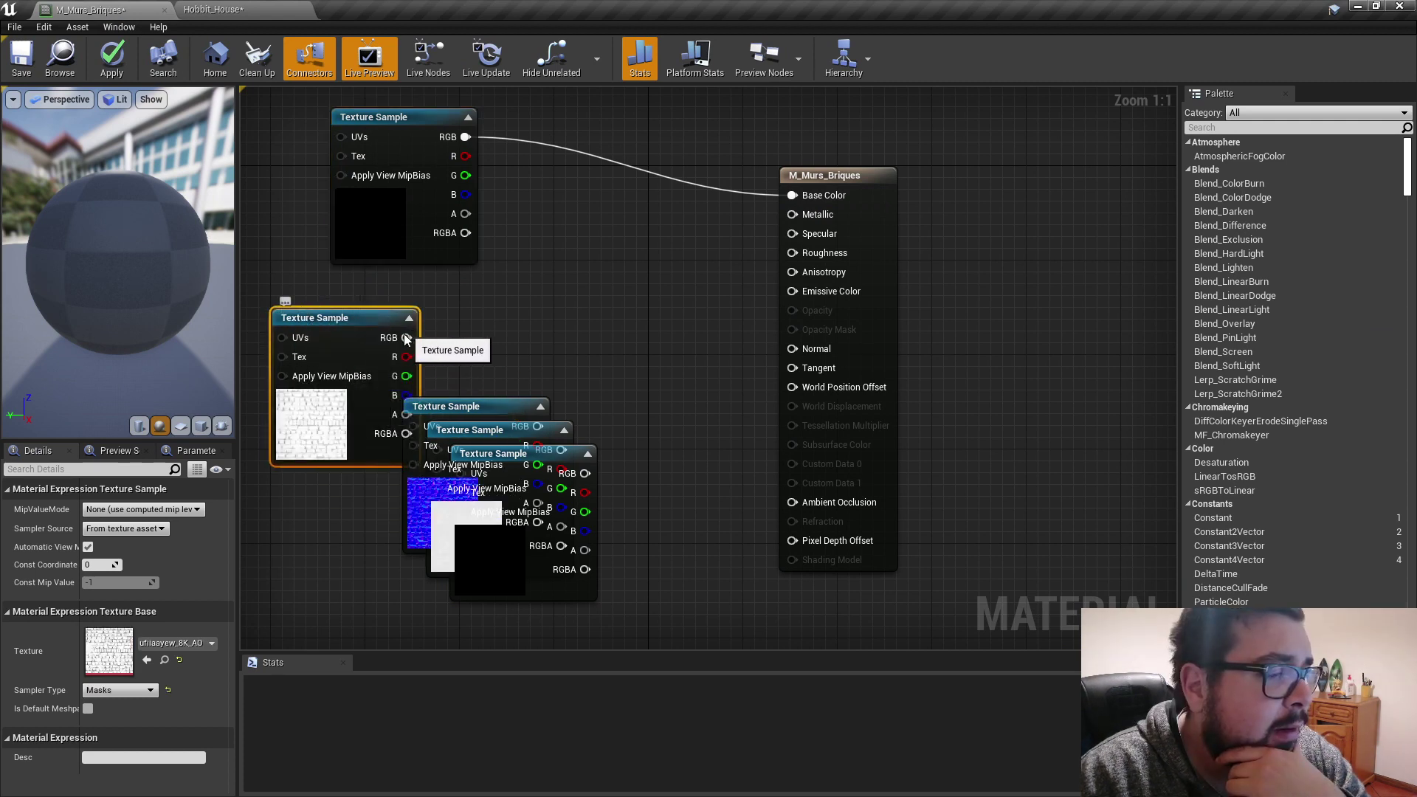
left_click_drag(406, 337, 792, 502)
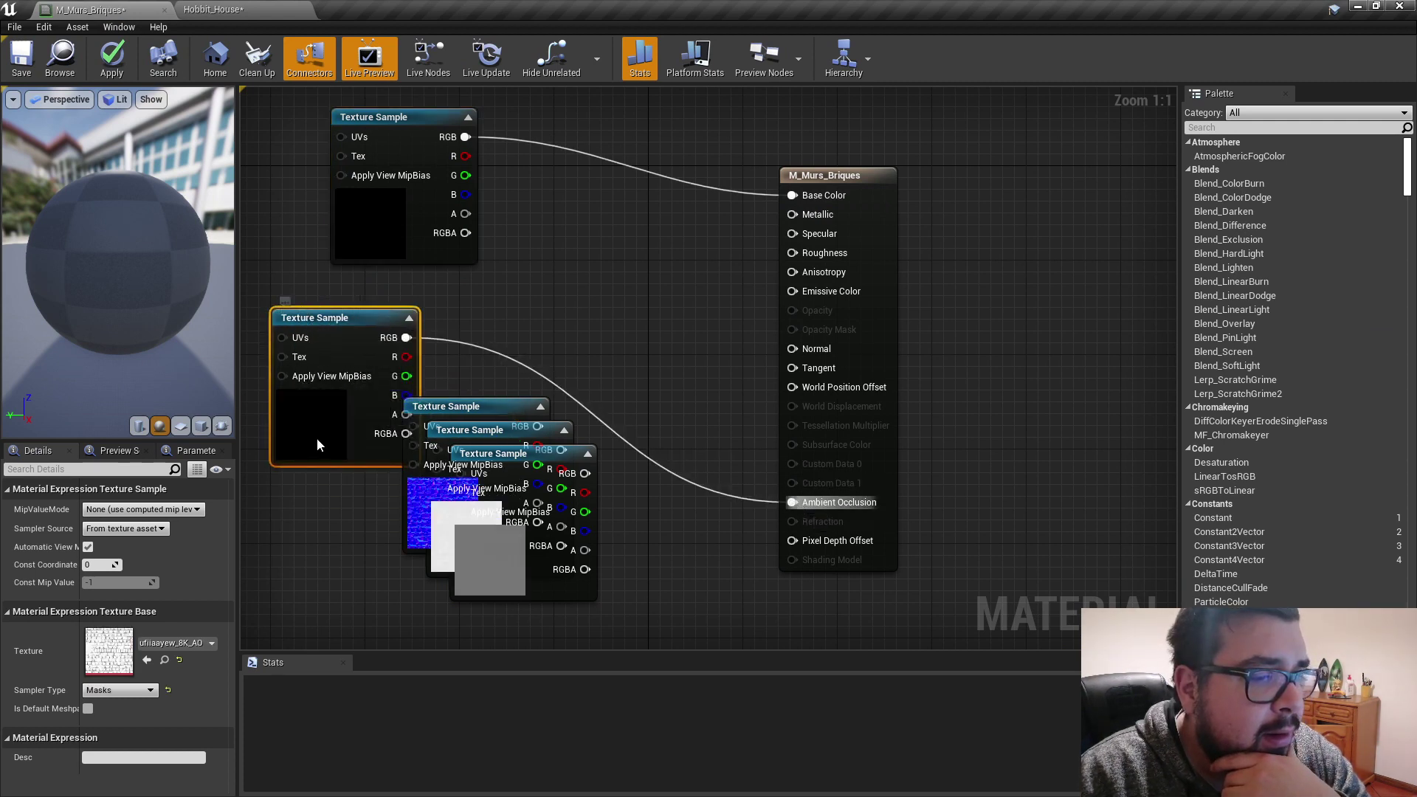
left_click_drag(318, 339, 330, 576)
left_click_drag(395, 396, 792, 348)
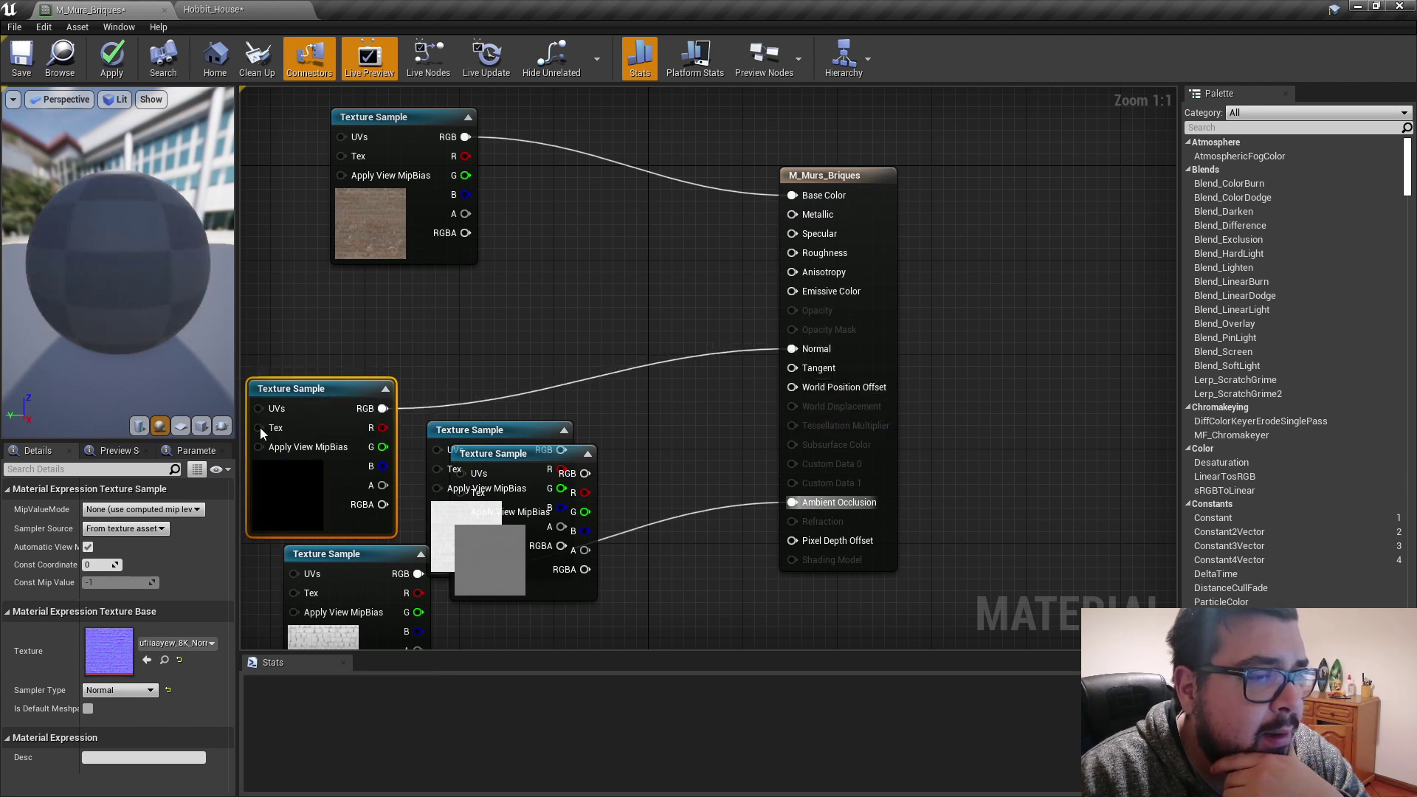
right_click_drag(456, 483, 583, 483)
left_click_drag(603, 440, 307, 263)
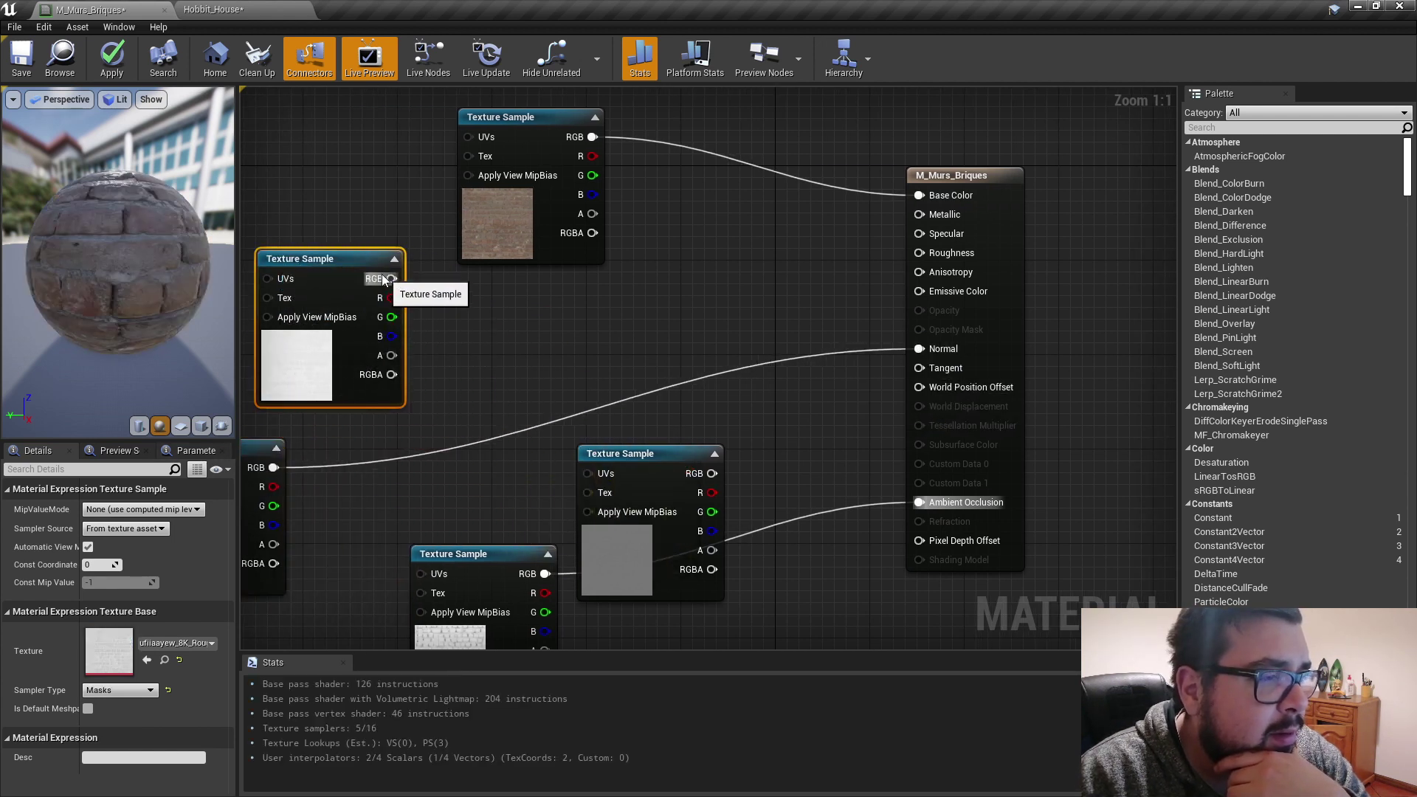
left_click_drag(392, 278, 945, 252)
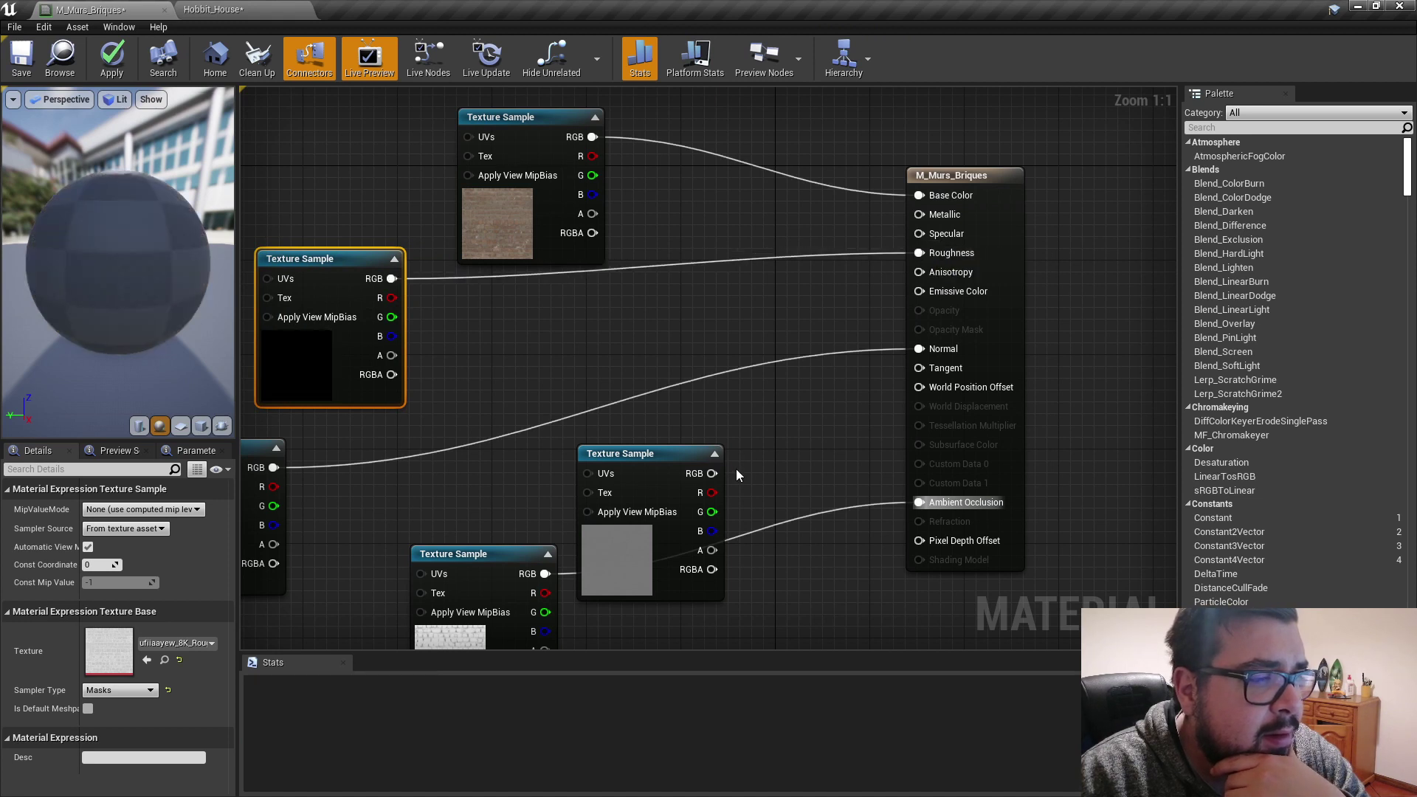
left_click_drag(711, 473, 920, 234)
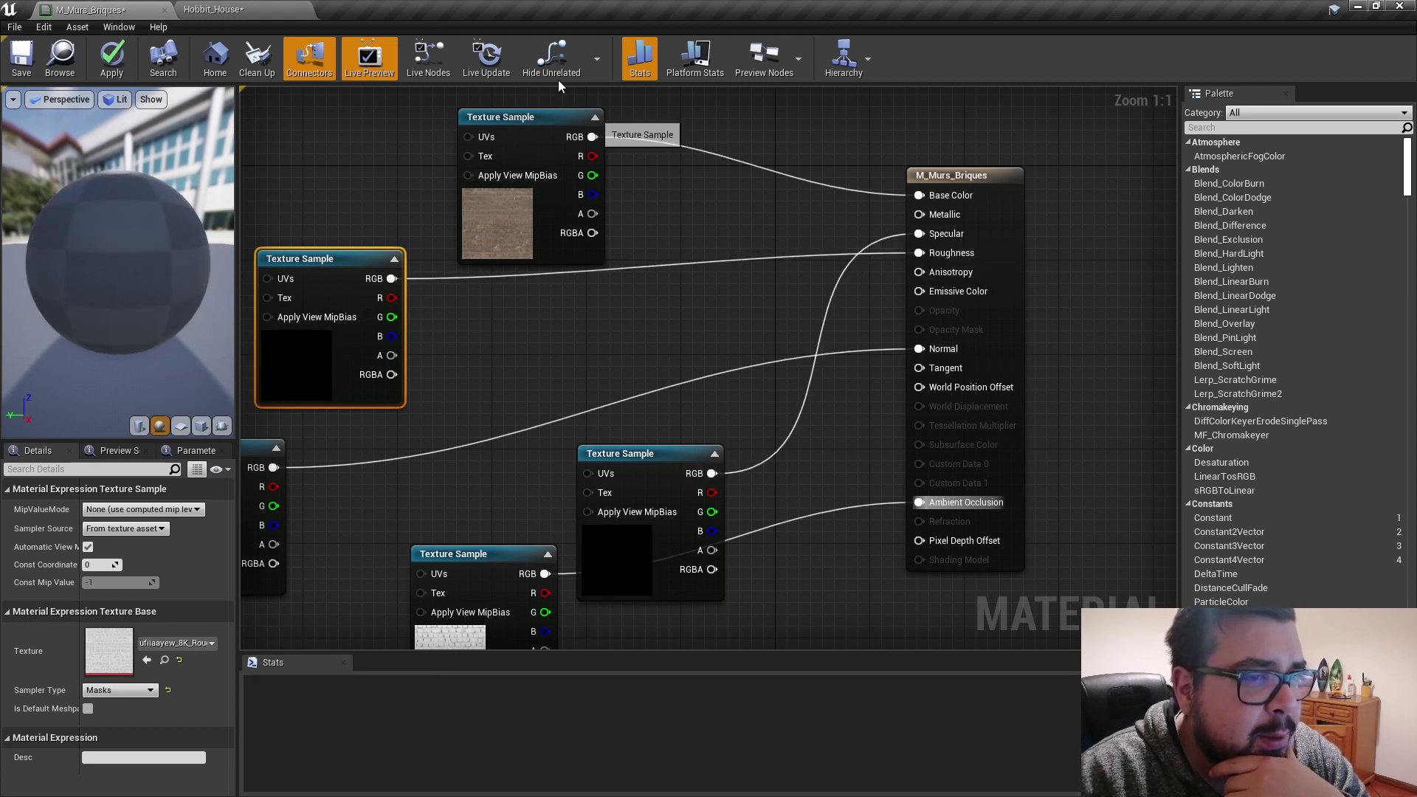
left_click(116, 65)
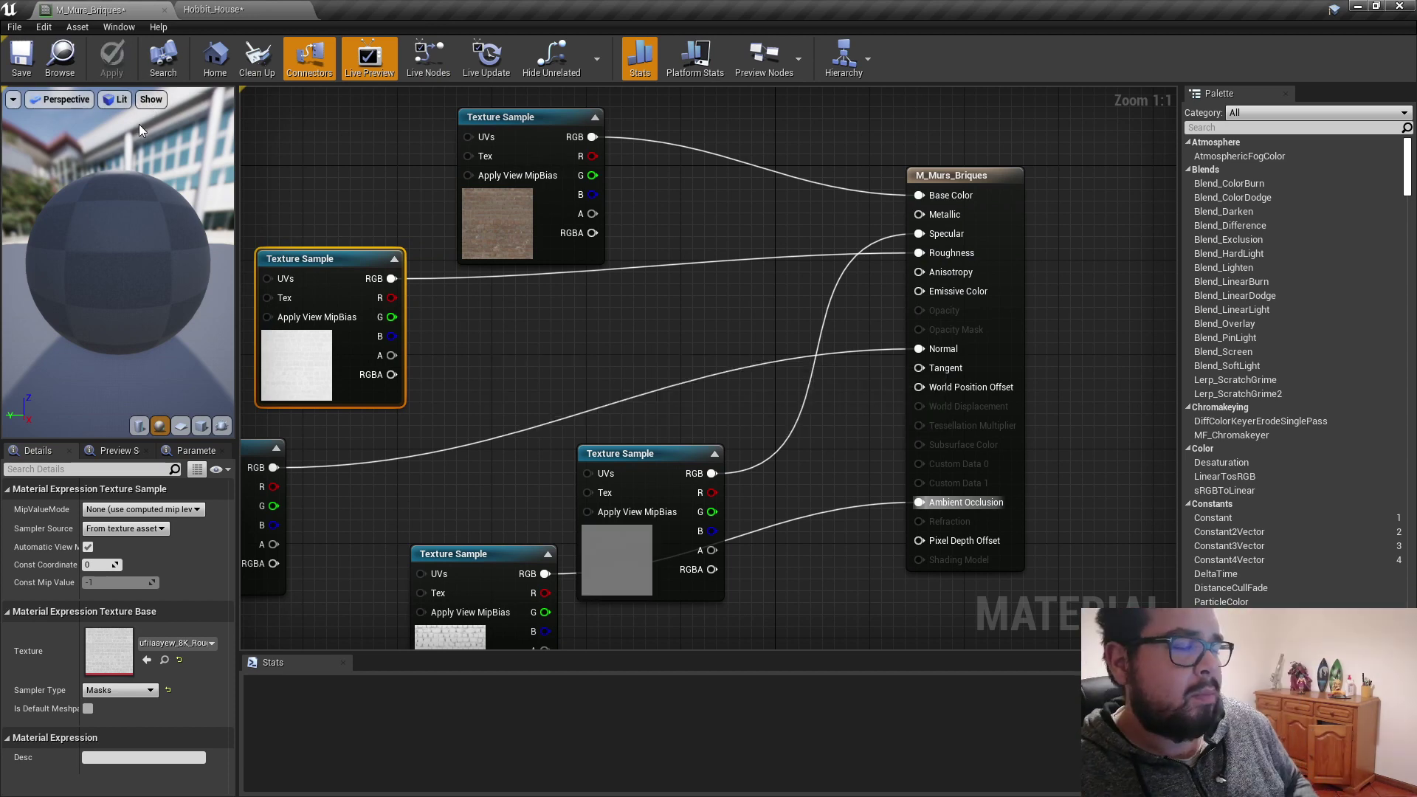
left_click(20, 64)
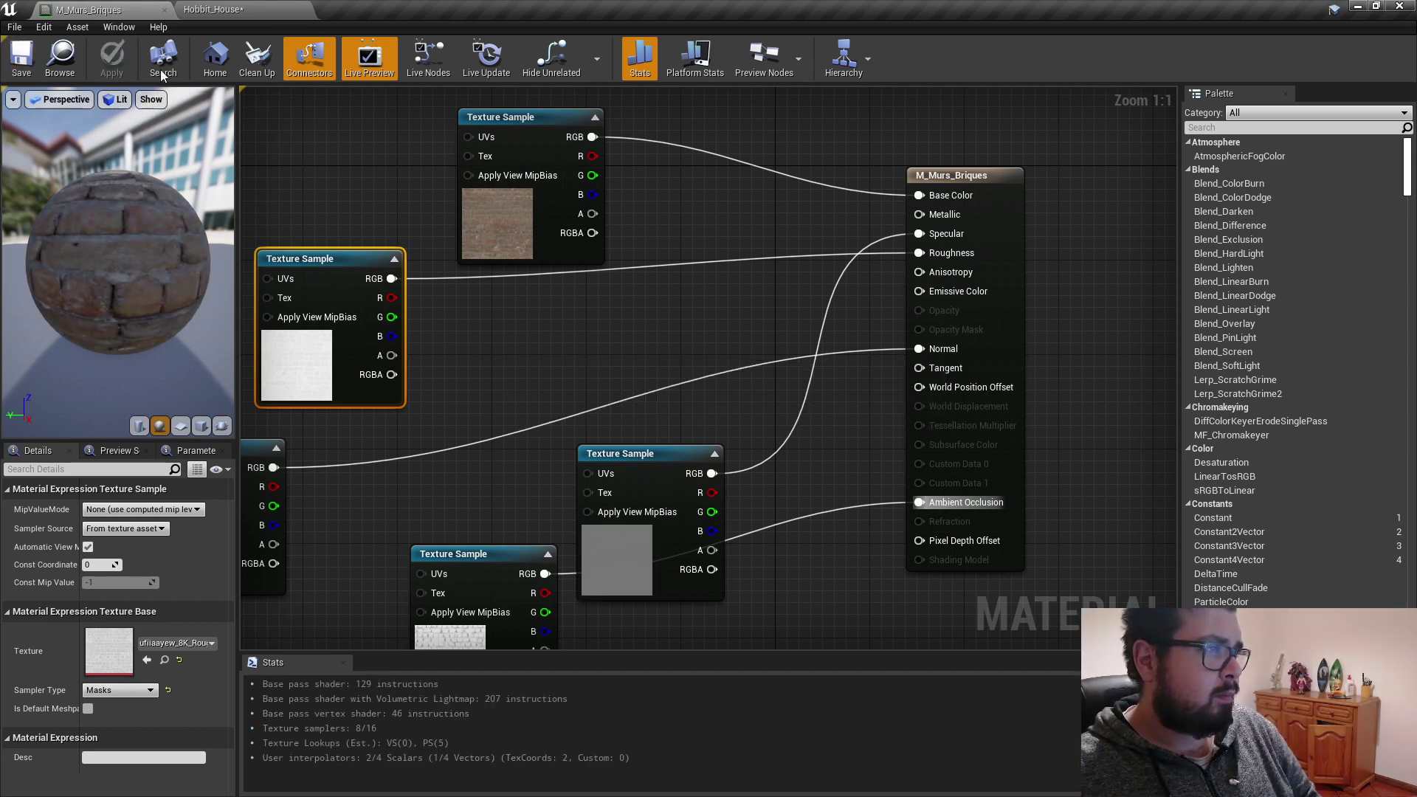
left_click(165, 10)
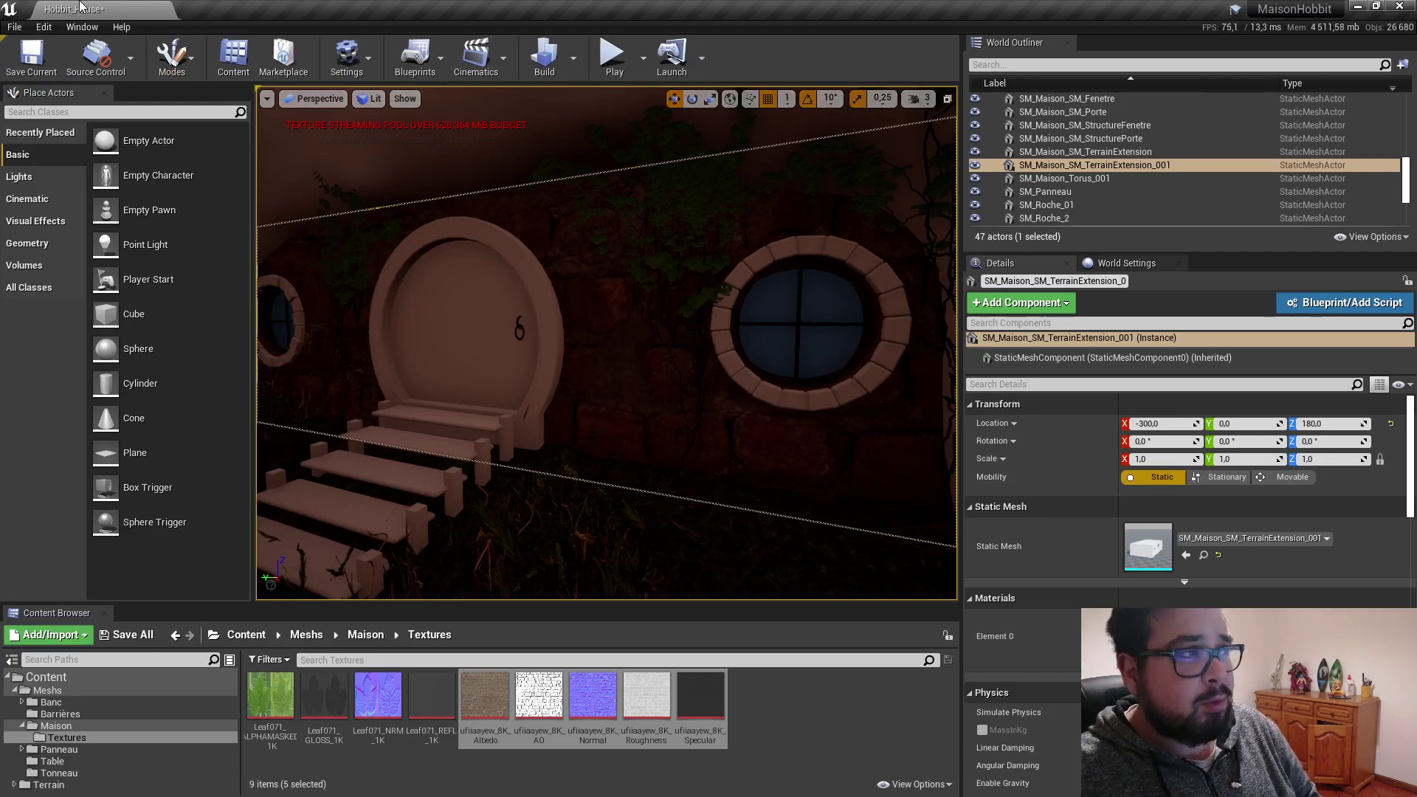
Step: Reopen M_Murs_Briques and add a TextureCoordinate node beside the texture samples
double_click(675, 260)
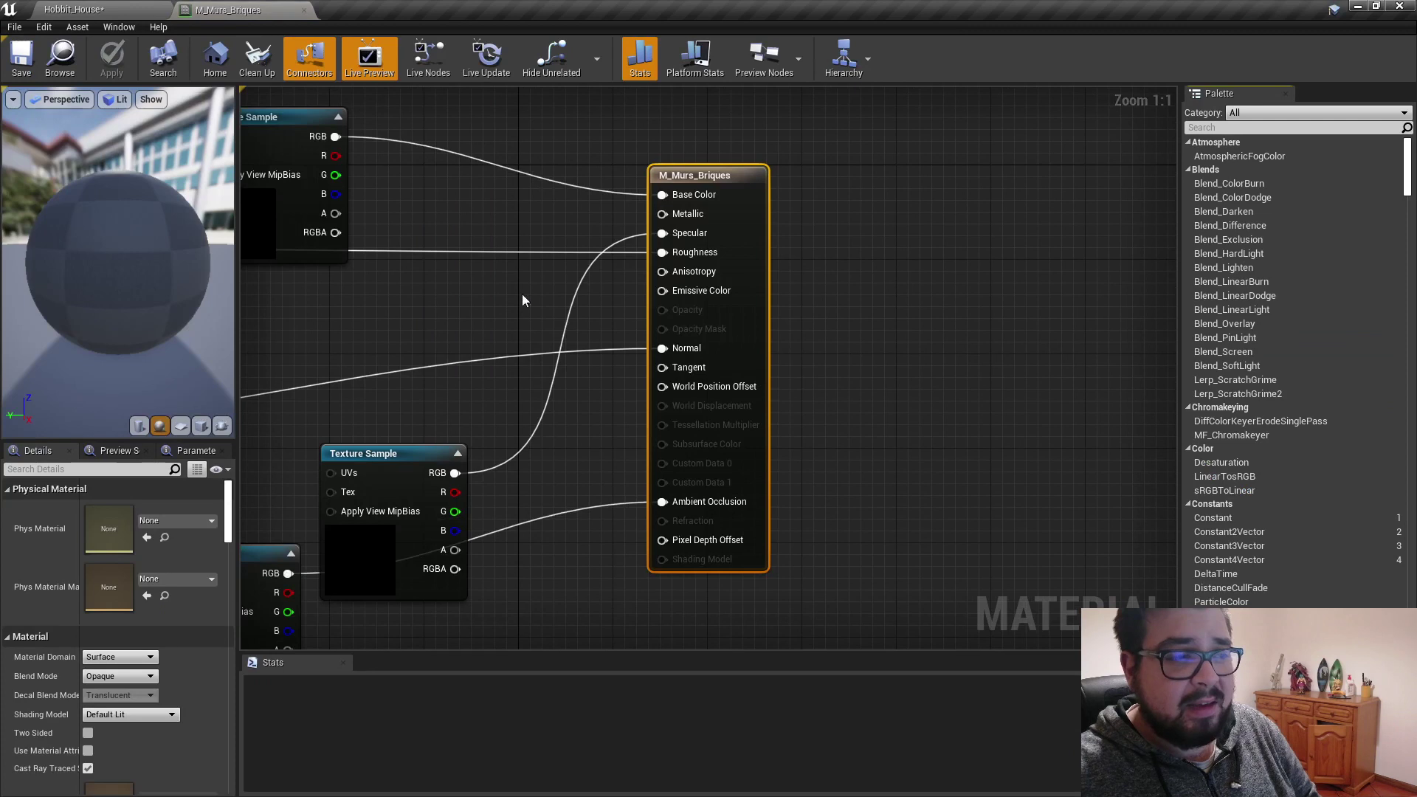
right_click_drag(522, 300, 369, 249)
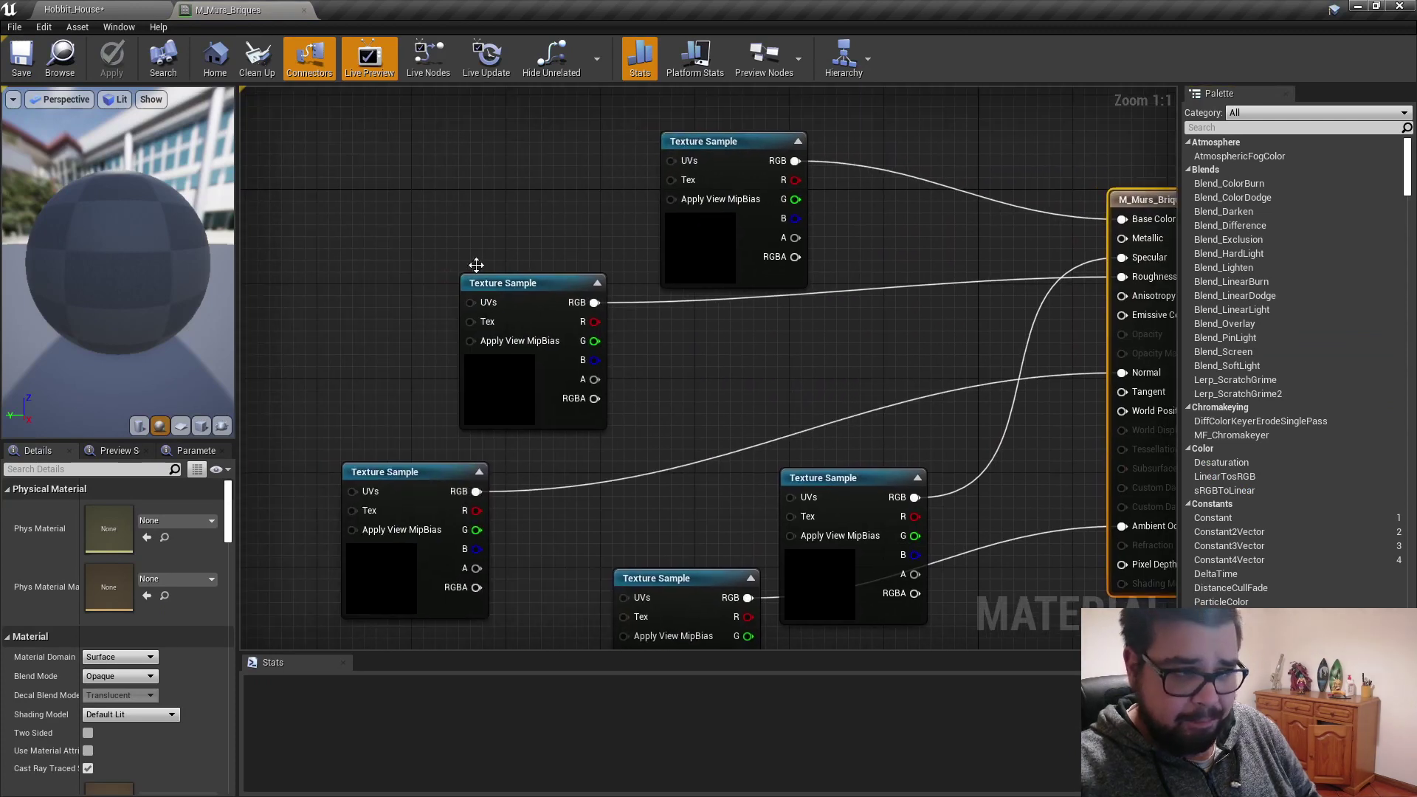
right_click(374, 247)
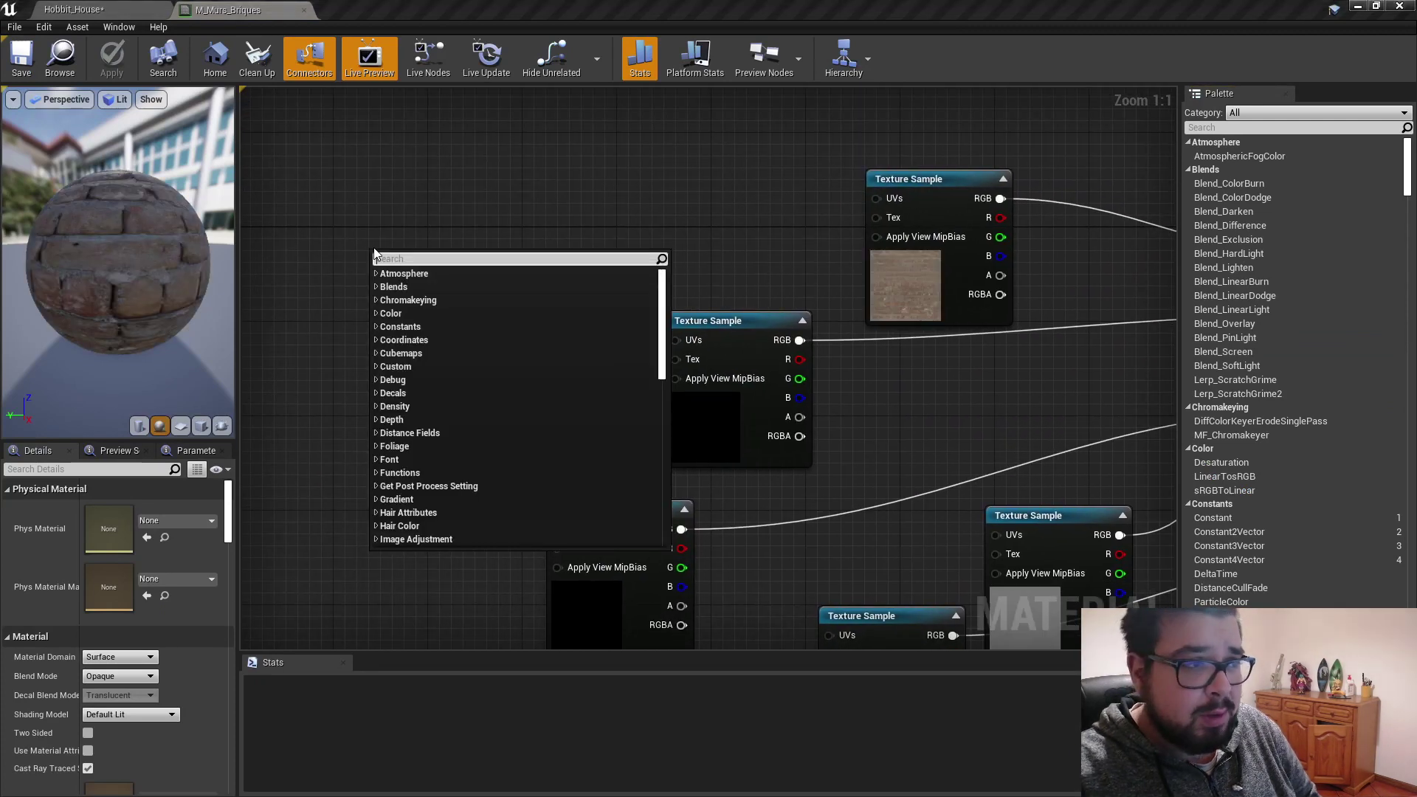
type("textur")
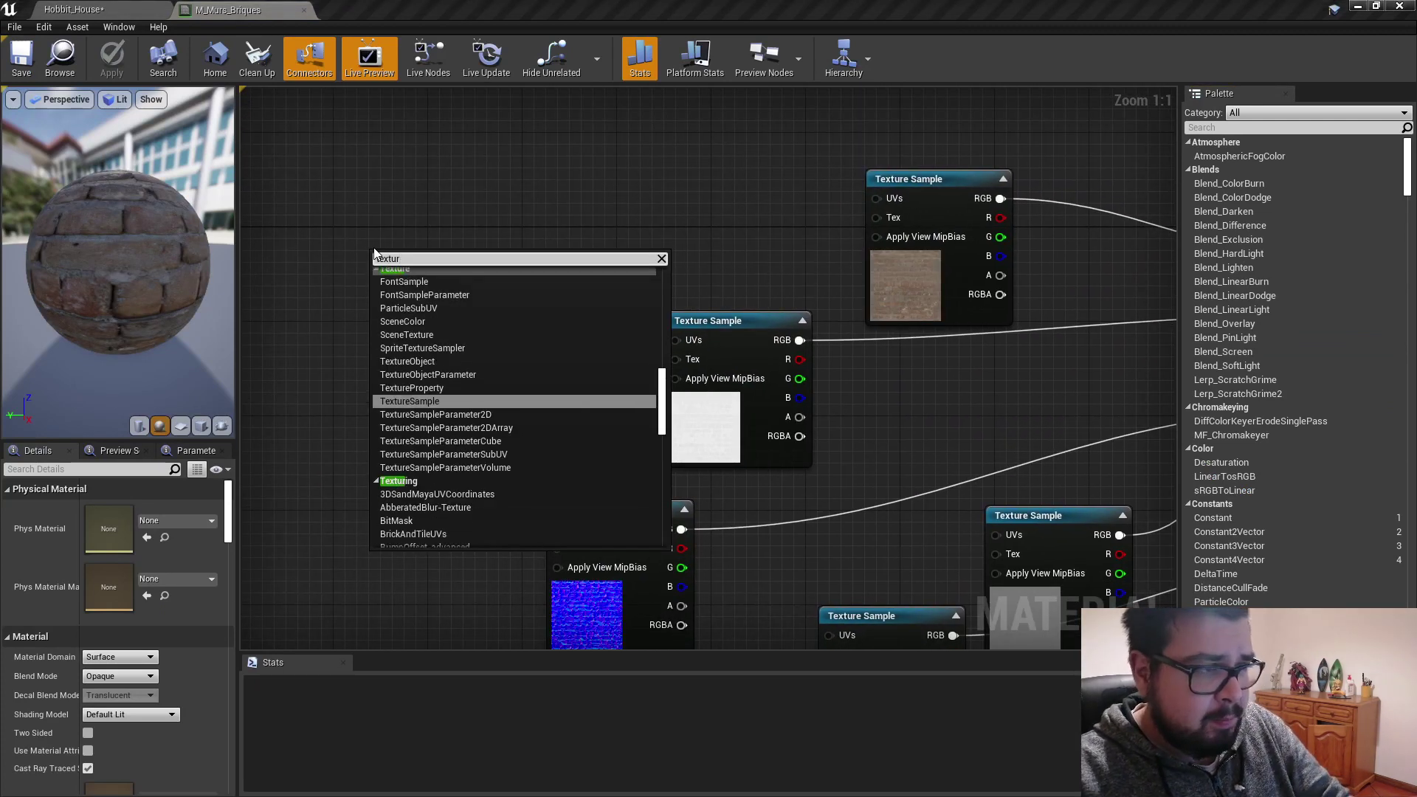
type("e c")
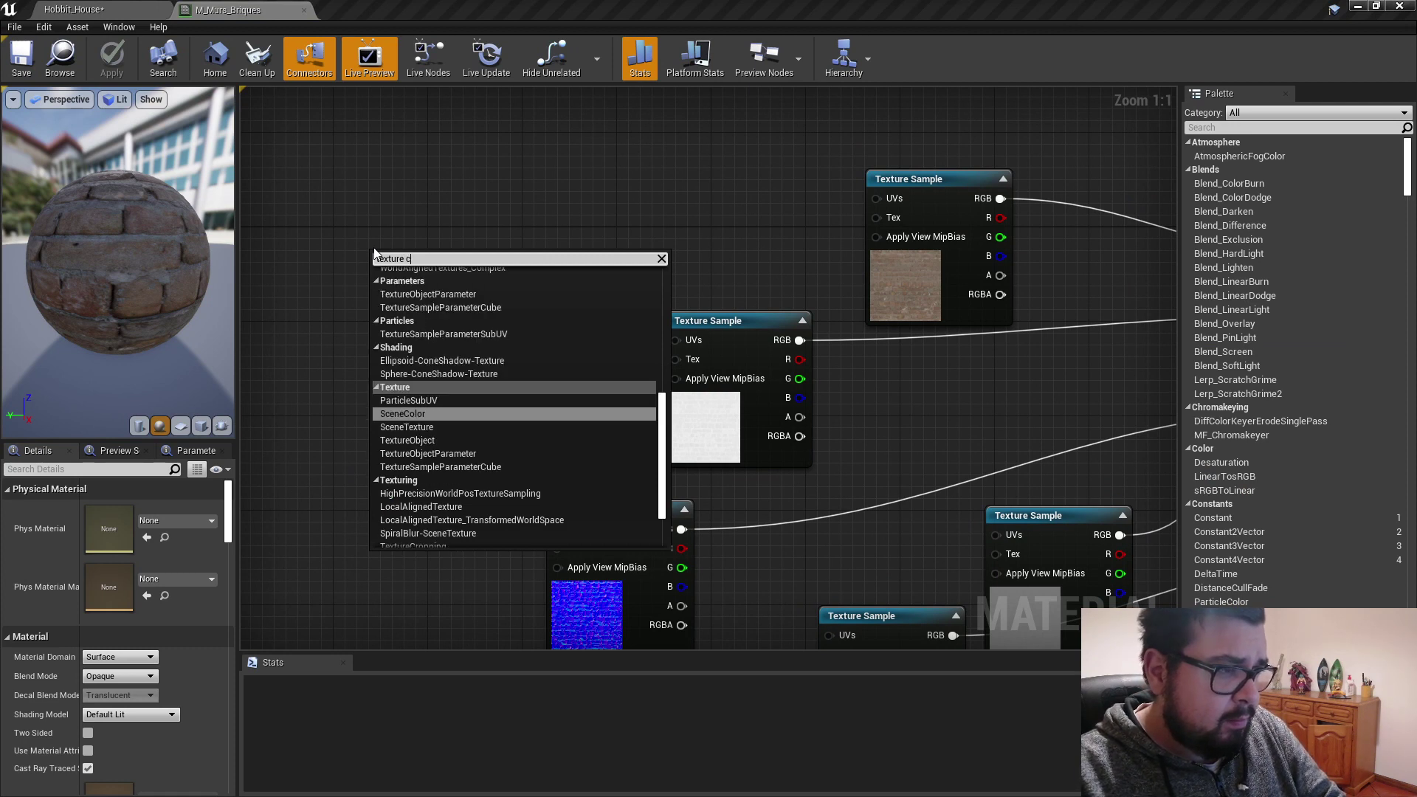
type("oo")
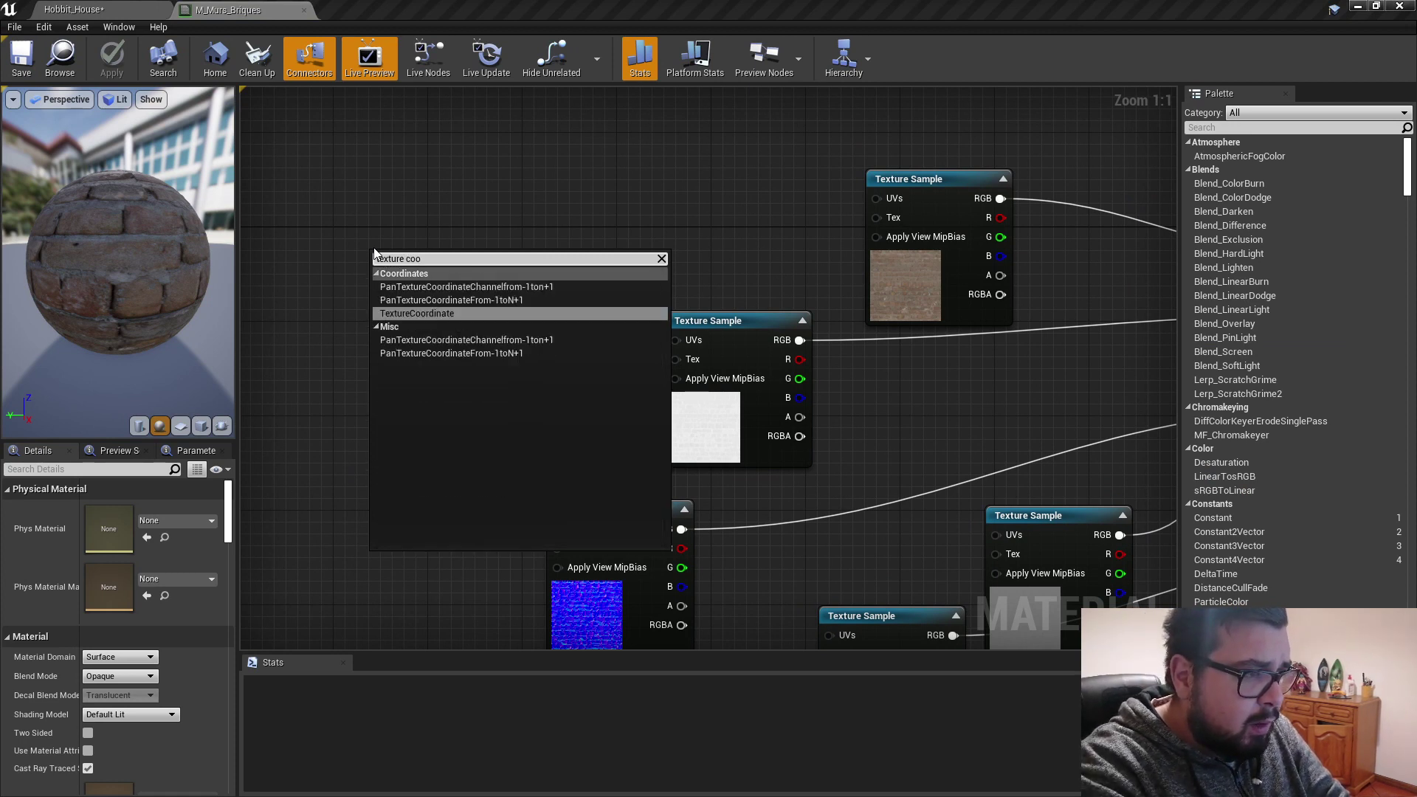
key("Return")
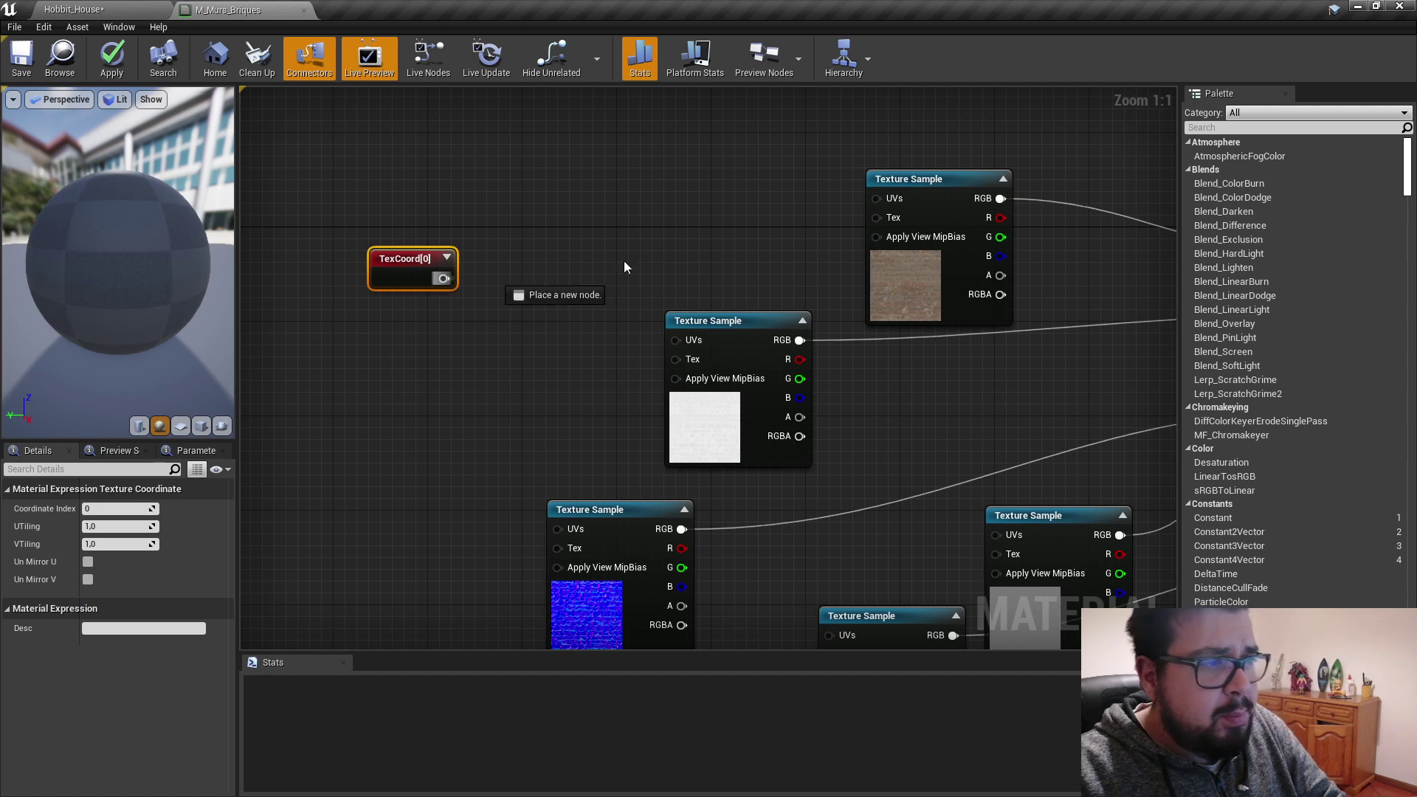
Step: Link the TexCoord node to every texture's UVs, set tiling to 3 by 3, and save
left_click_drag(443, 279, 877, 198)
left_click_drag(443, 278, 677, 336)
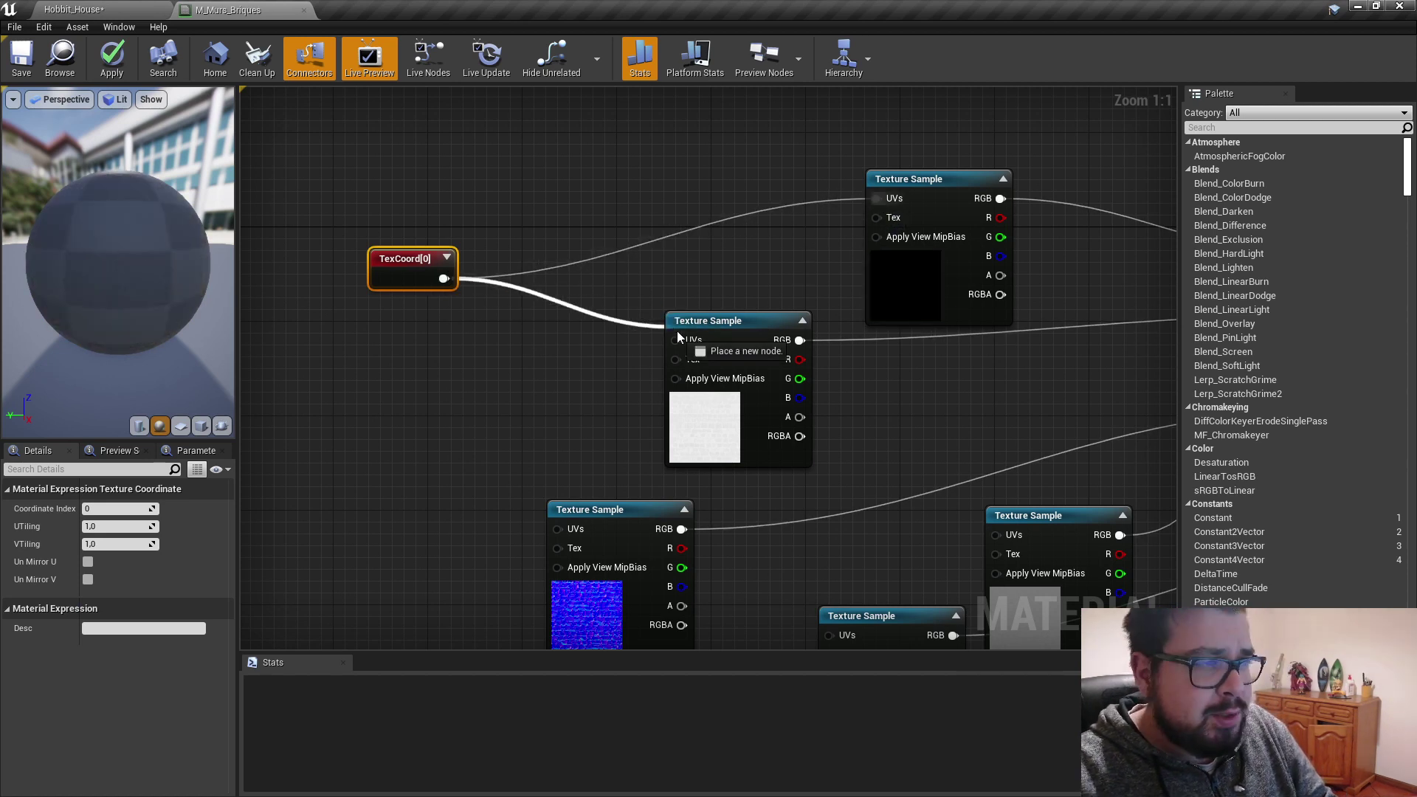
left_click_drag(443, 278, 996, 534)
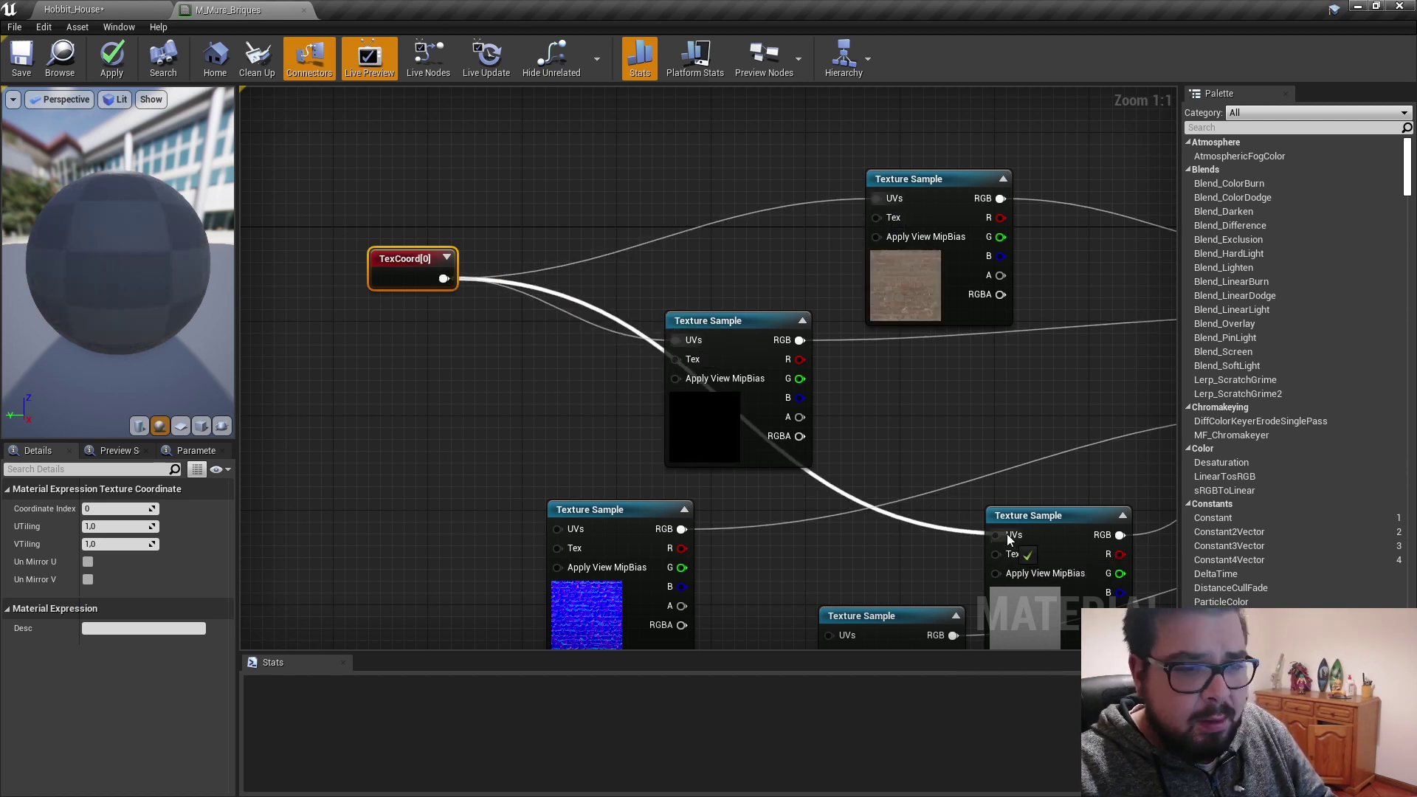
right_click_drag(899, 579, 952, 429)
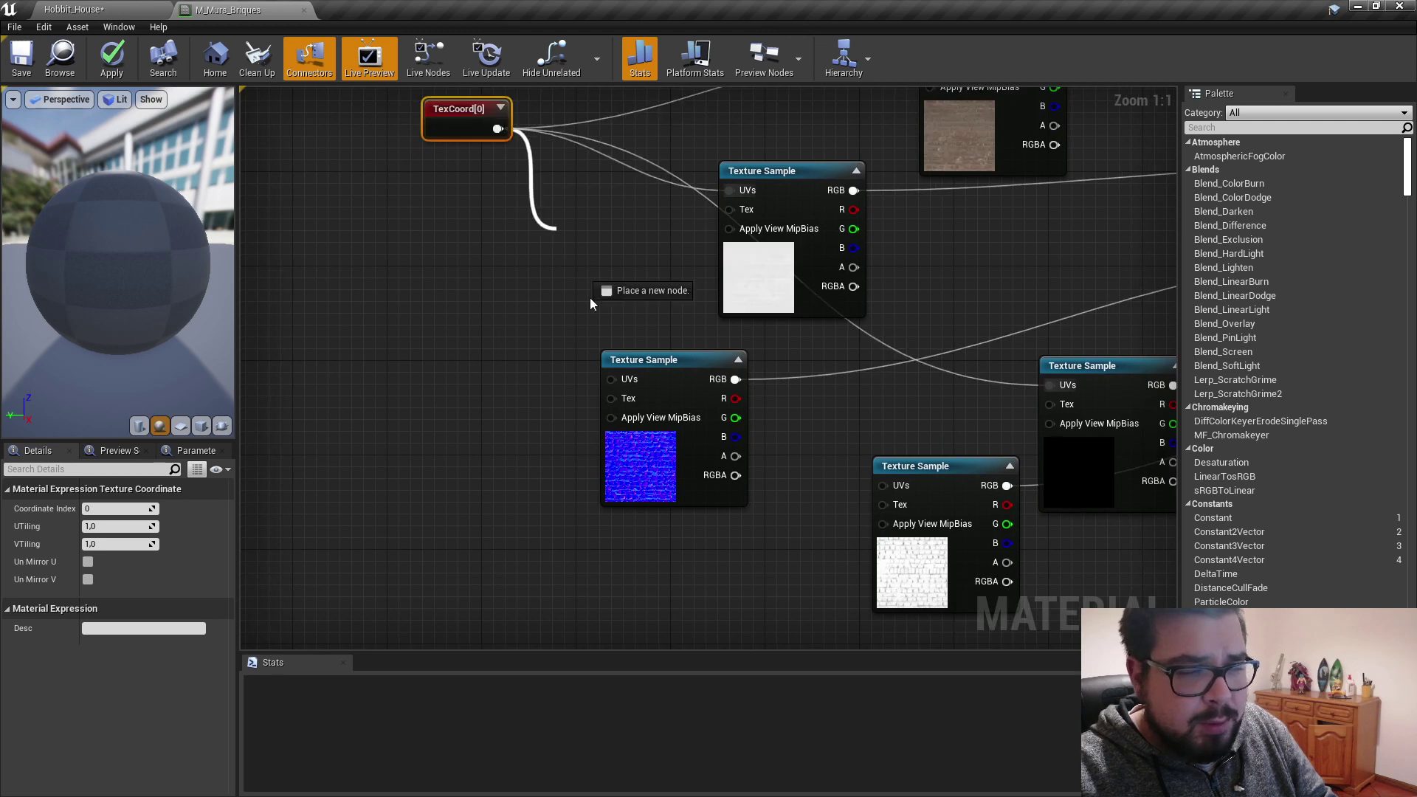
left_click_drag(498, 129, 611, 378)
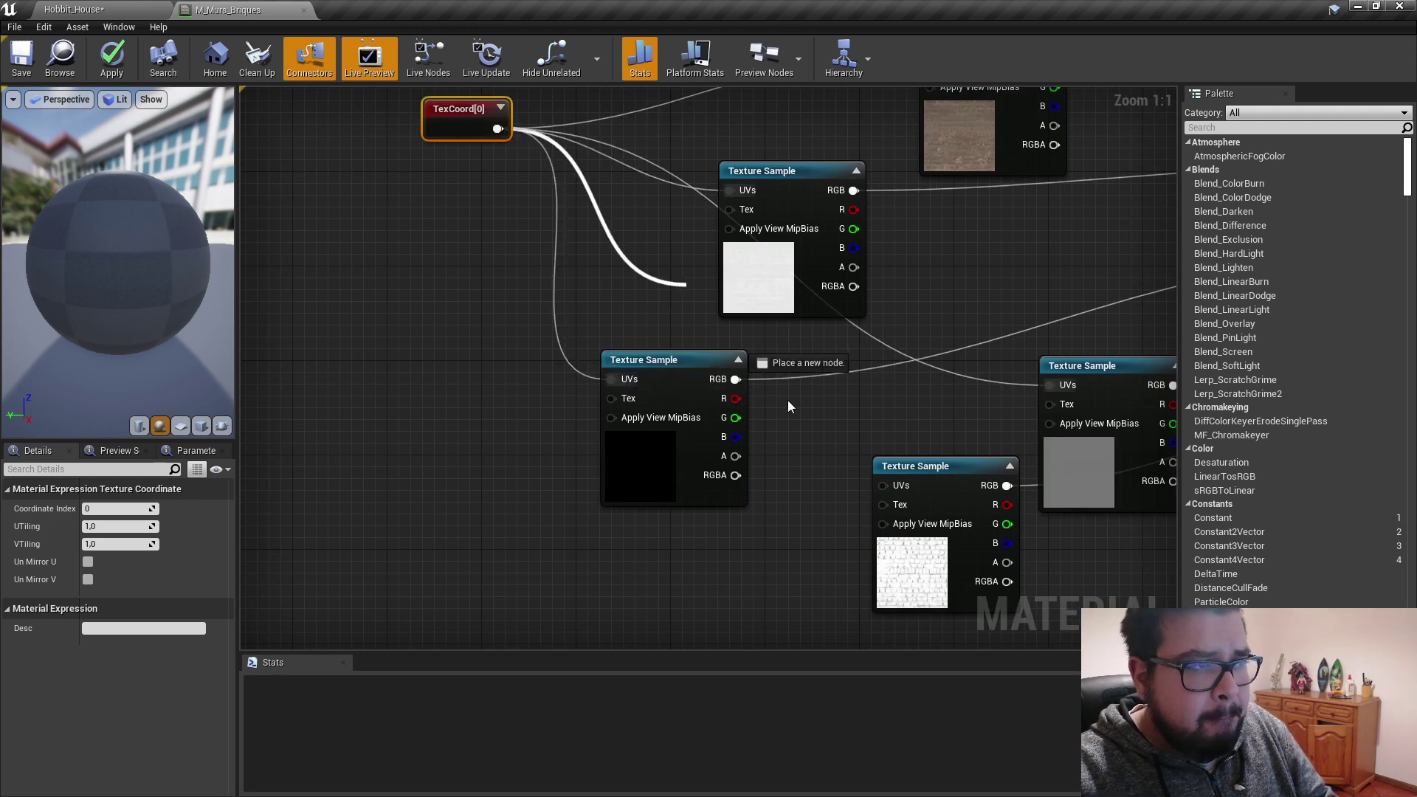
left_click_drag(498, 129, 882, 485)
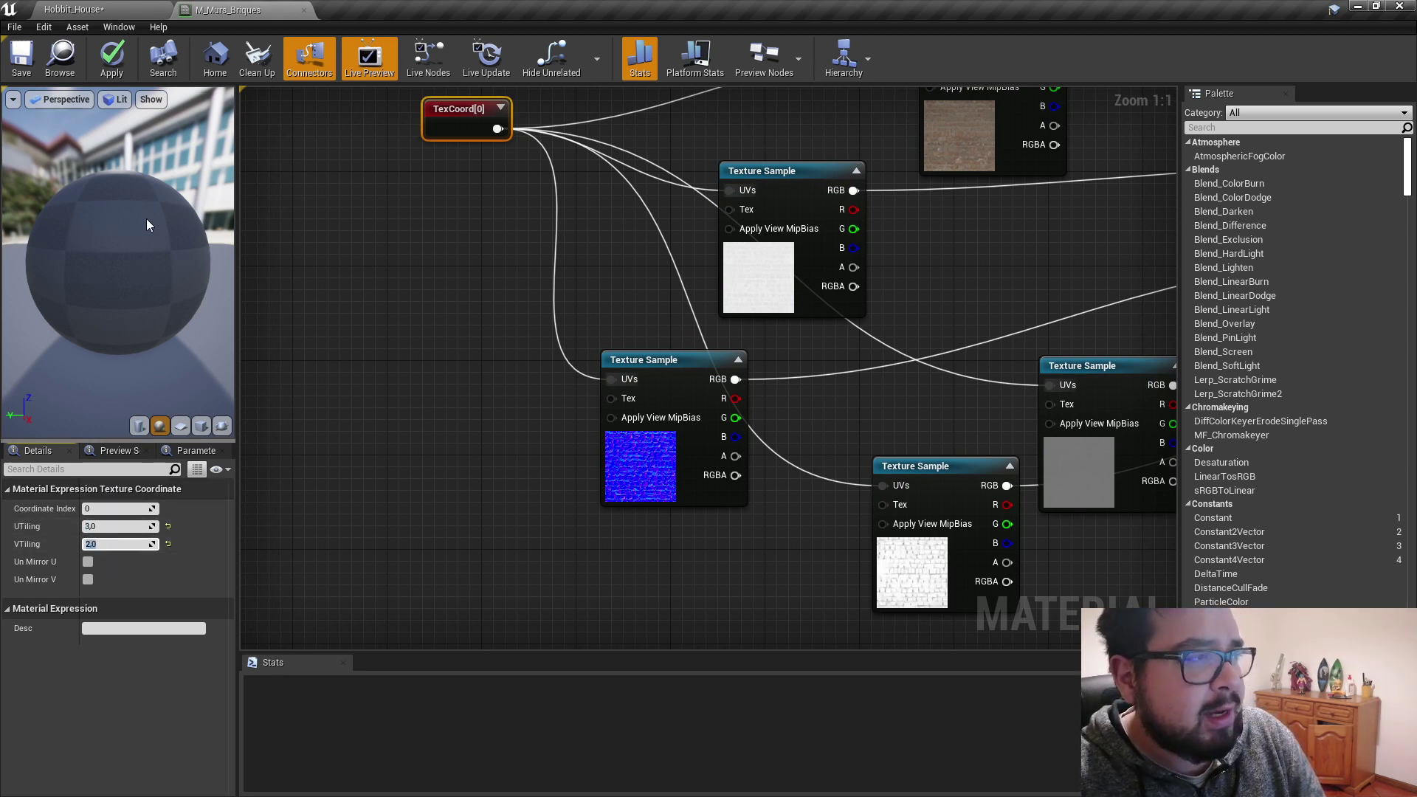
type("3")
key("Return")
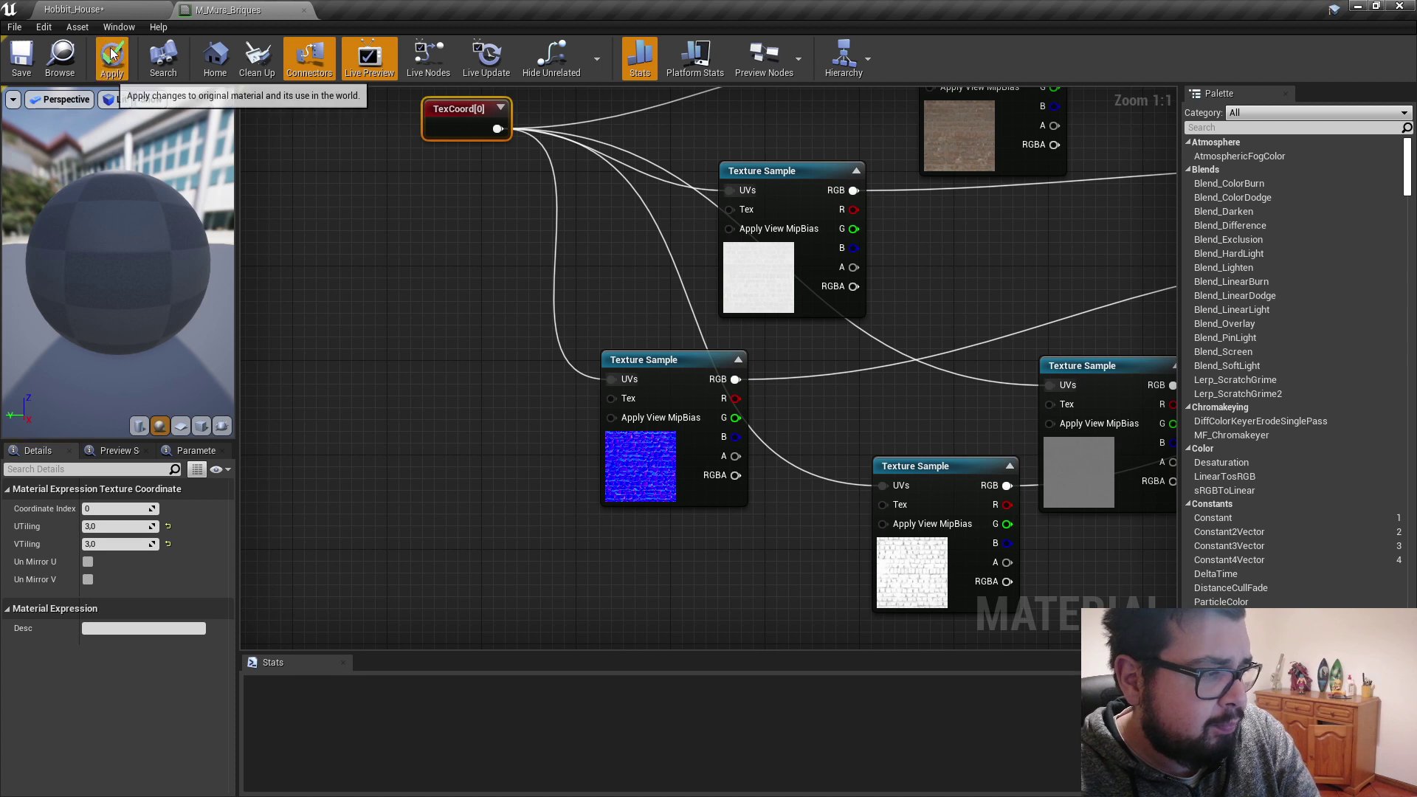
left_click(33, 66)
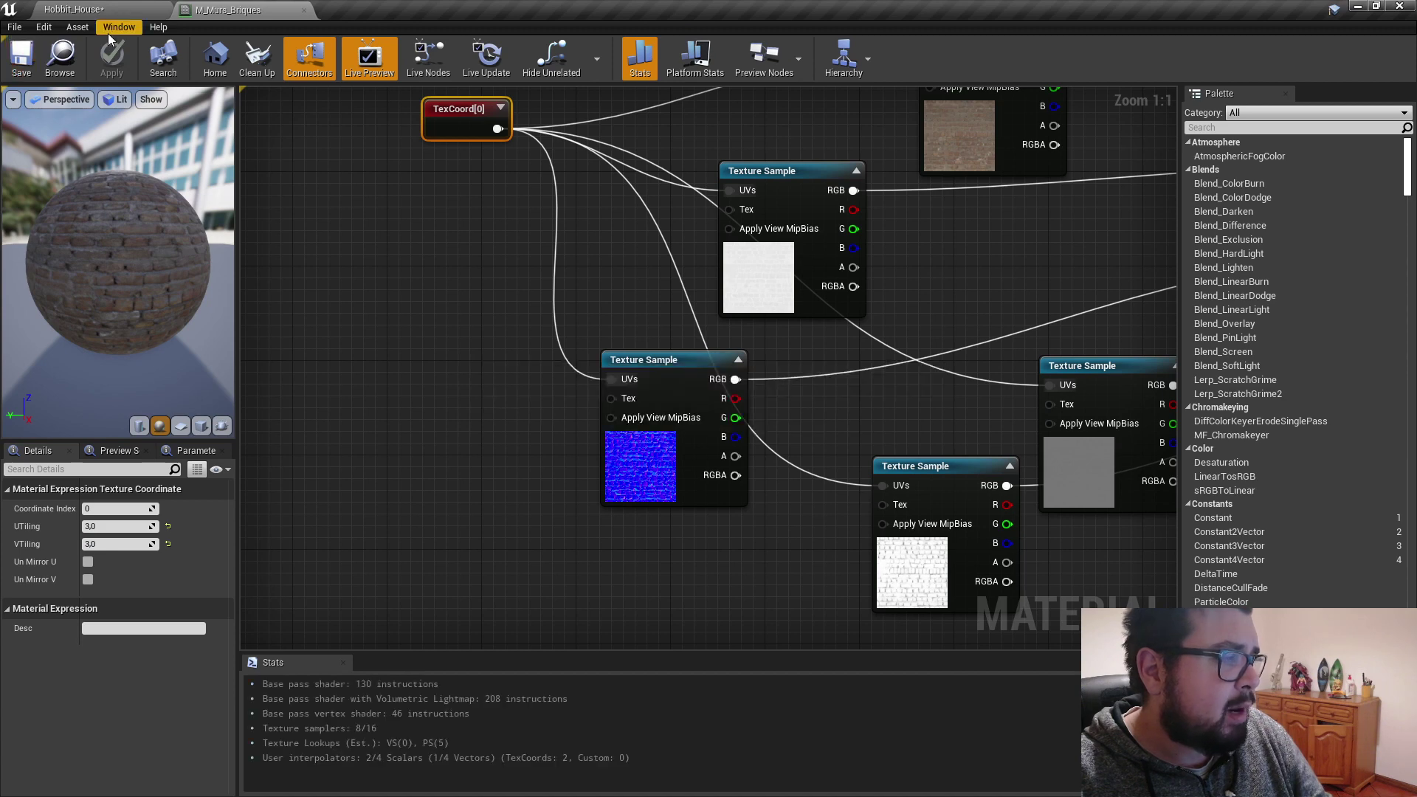
left_click(108, 9)
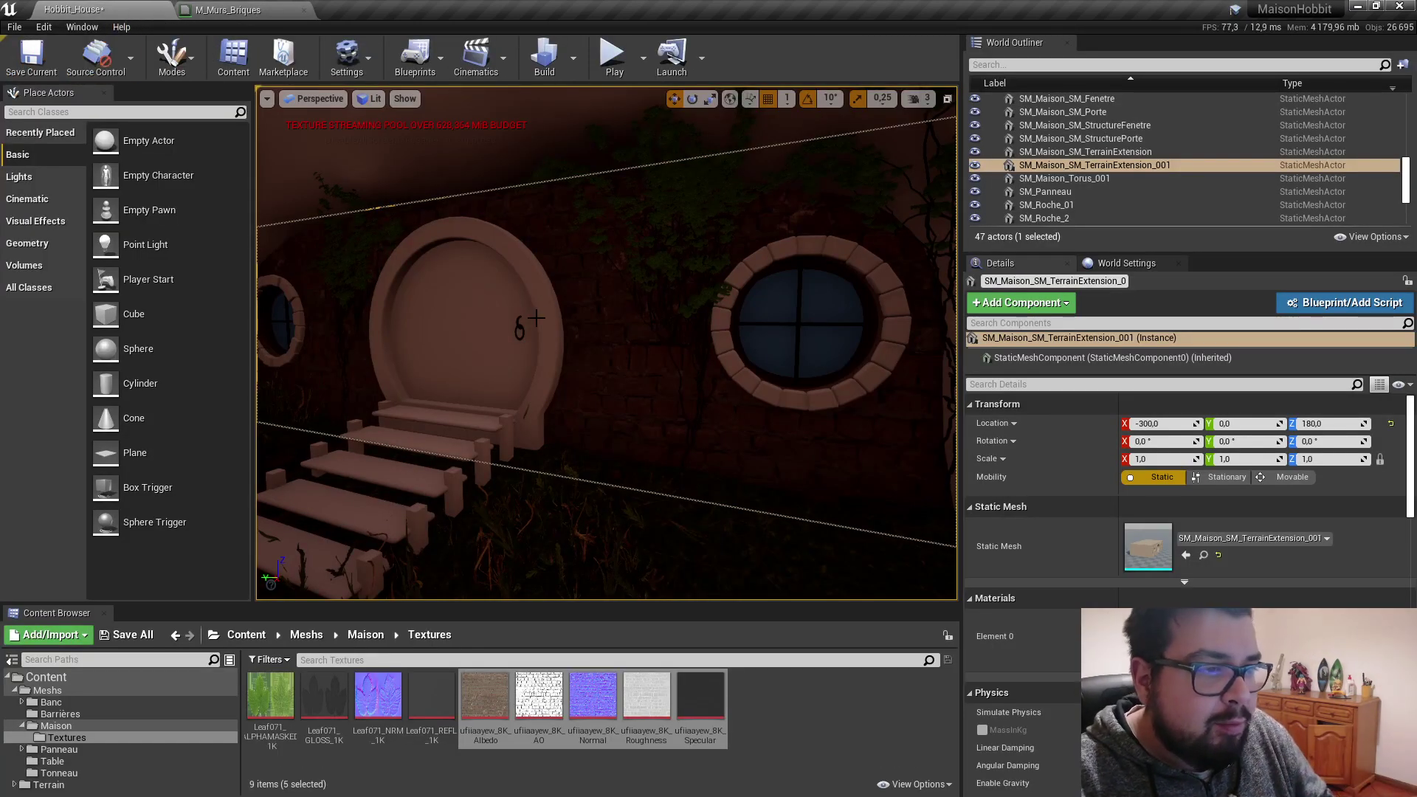
right_click_drag(536, 318, 546, 325)
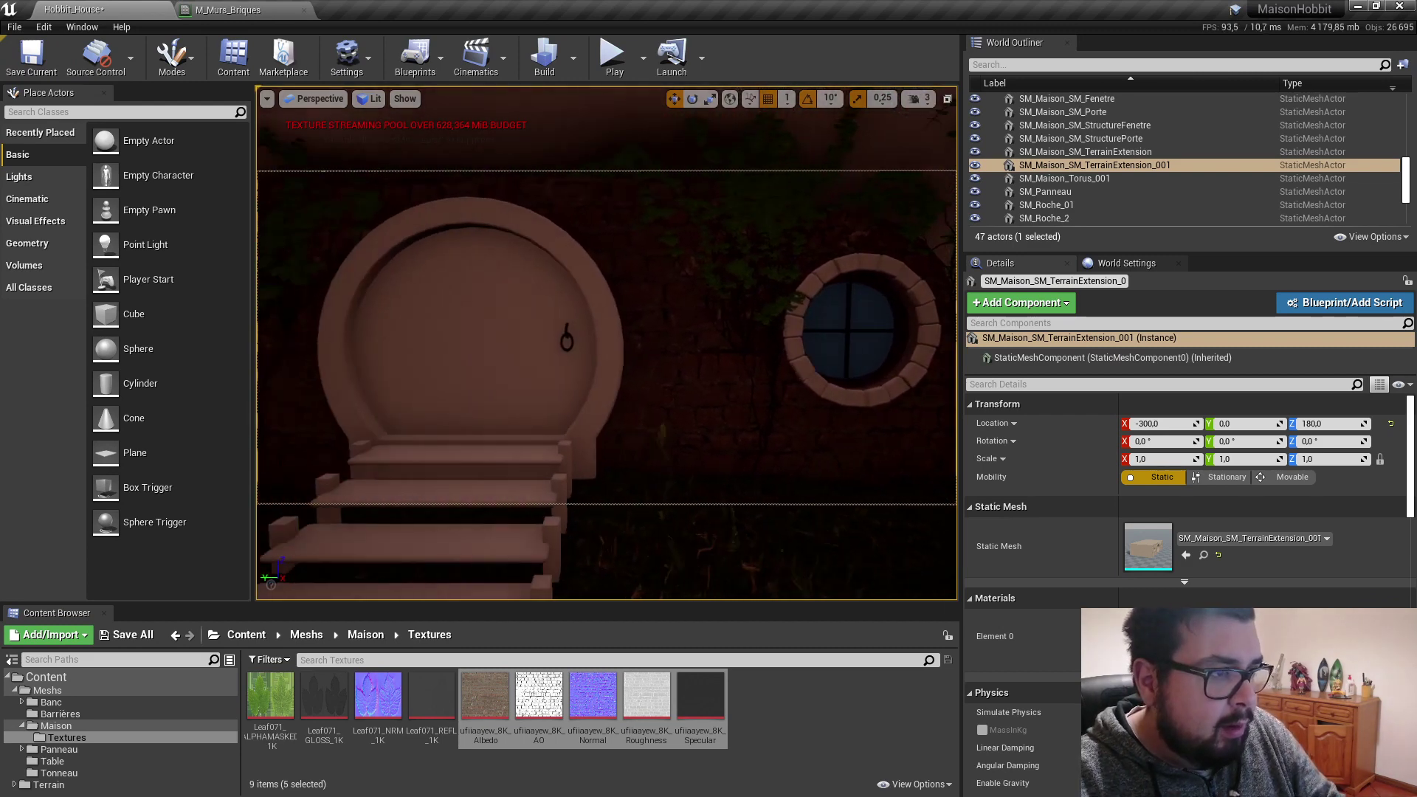
mouse_move(547, 325)
right_mouse_down()
mouse_move(442, 325)
mouse_move(591, 324)
mouse_move(443, 325)
mouse_move(479, 296)
mouse_move(413, 303)
right_mouse_up()
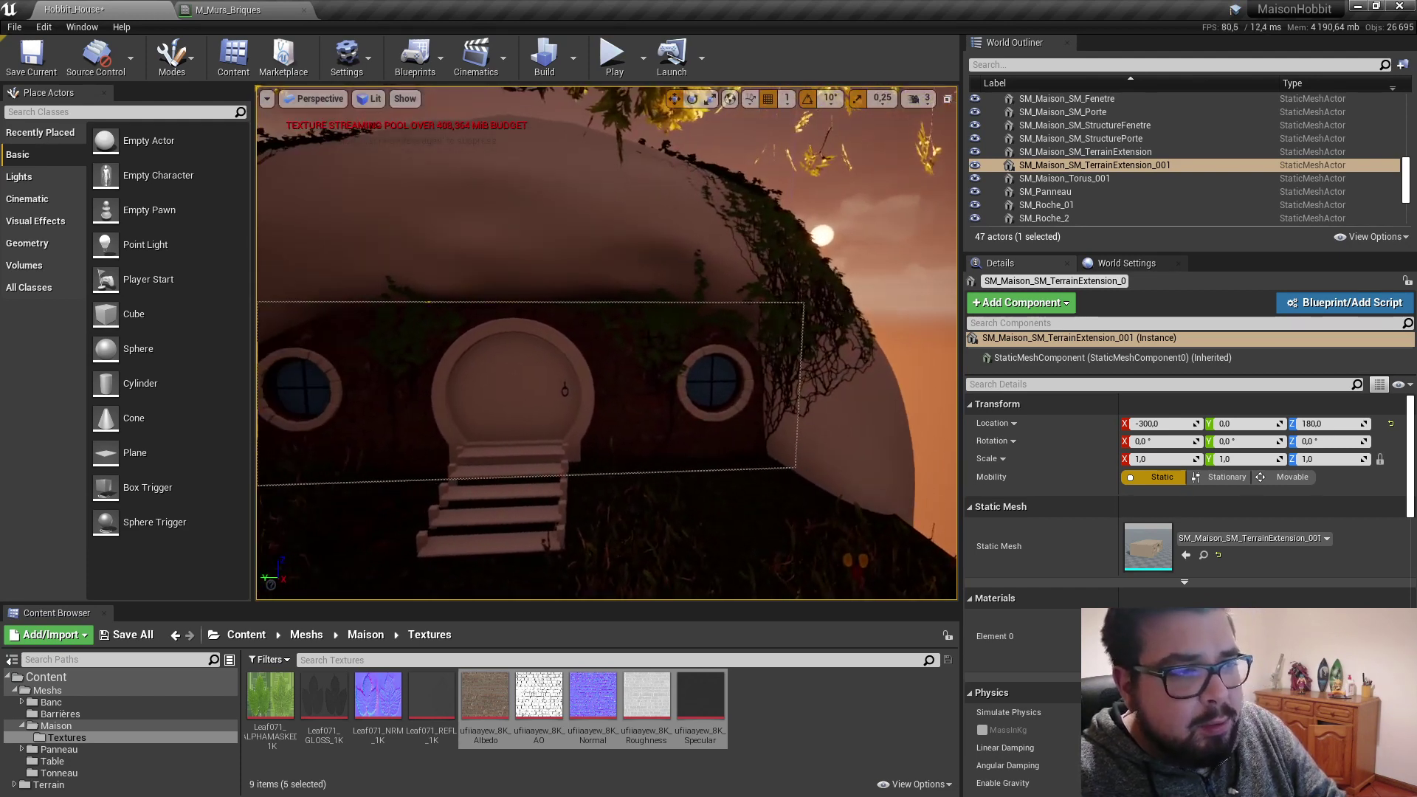
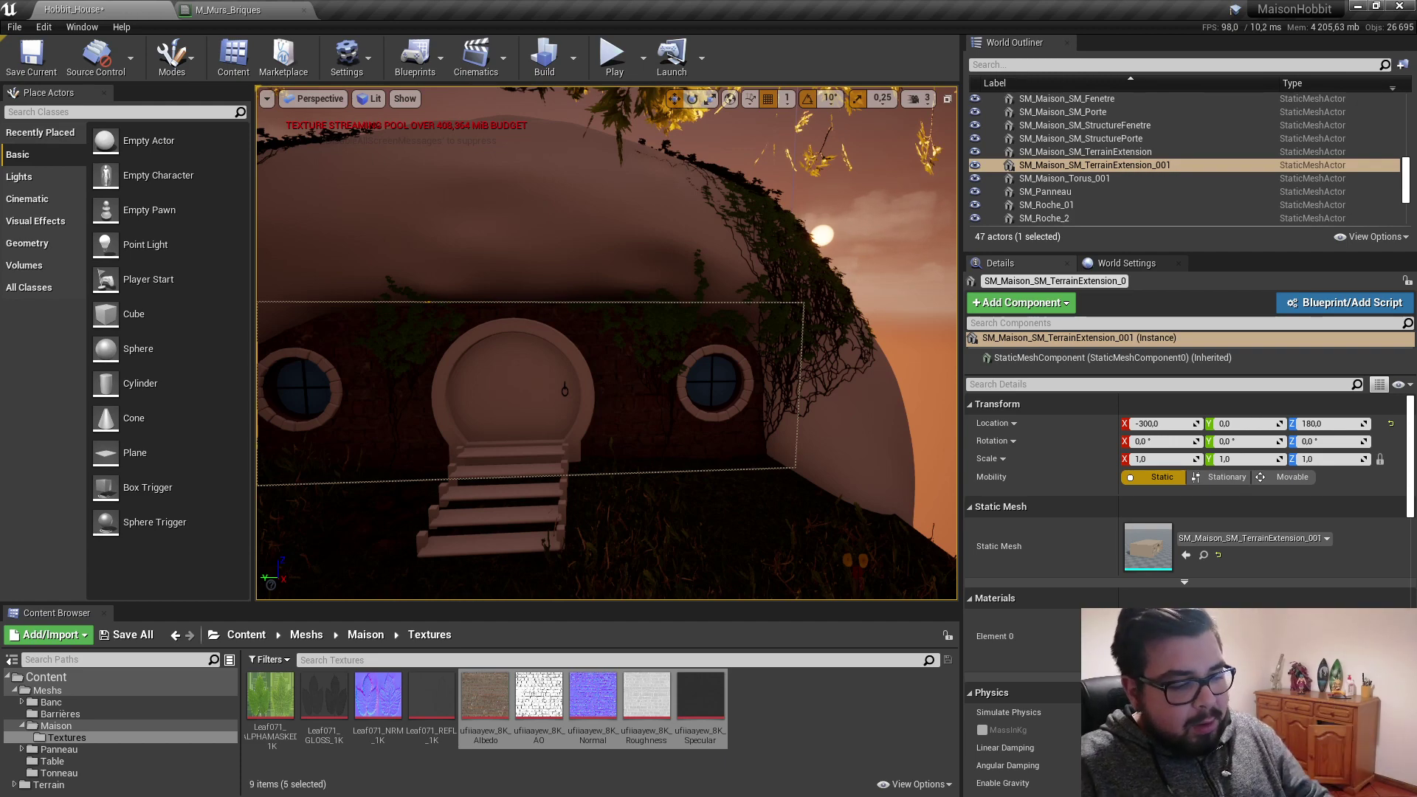
Step: Select the 16 IVY_Curve and house-trim actors together and frame them in the viewport
right_click_drag(605, 340, 517, 340)
right_click_drag(605, 339, 517, 340)
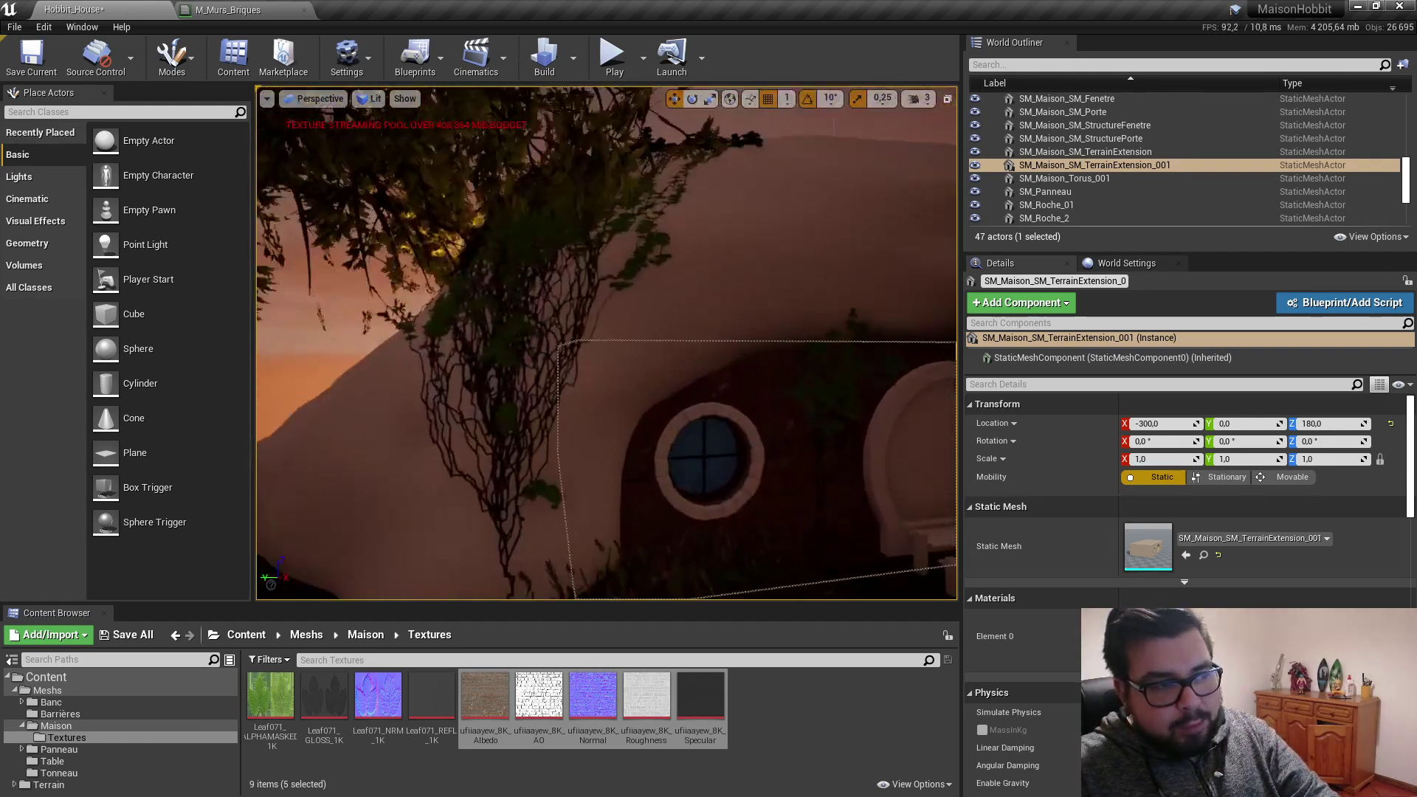
right_click_drag(605, 340, 561, 325)
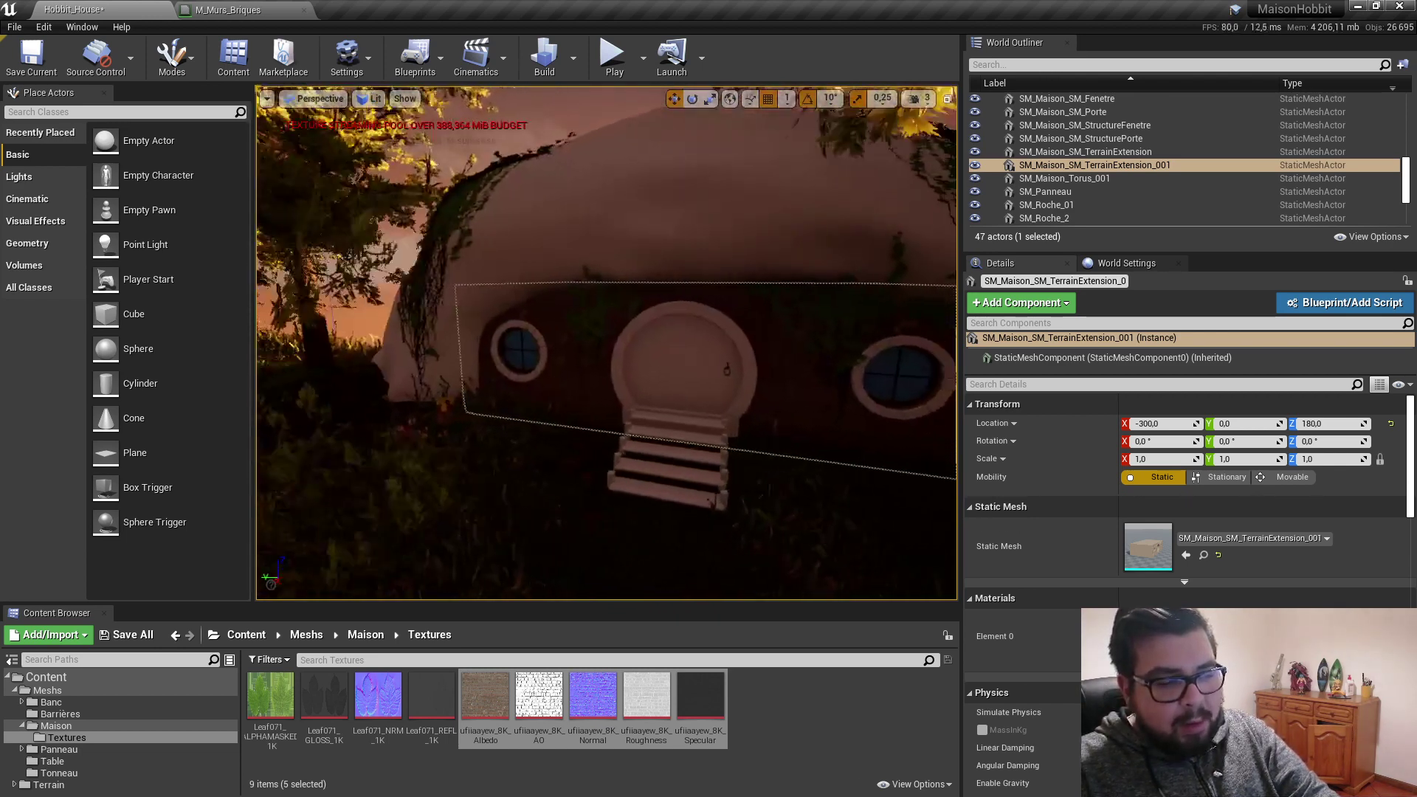
left_click(1077, 182)
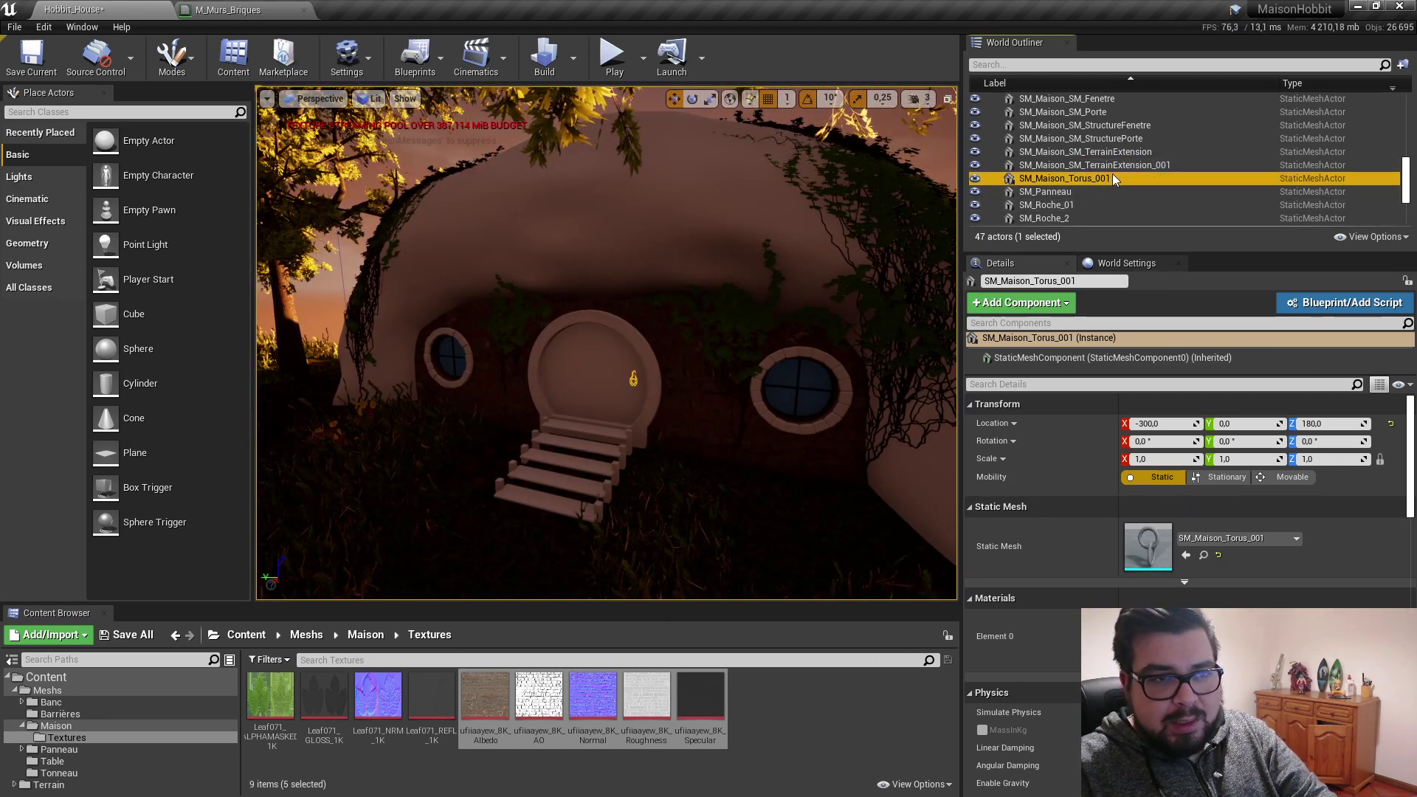
scroll(1113, 177, "up", 3)
scroll(1113, 175, "up", 2)
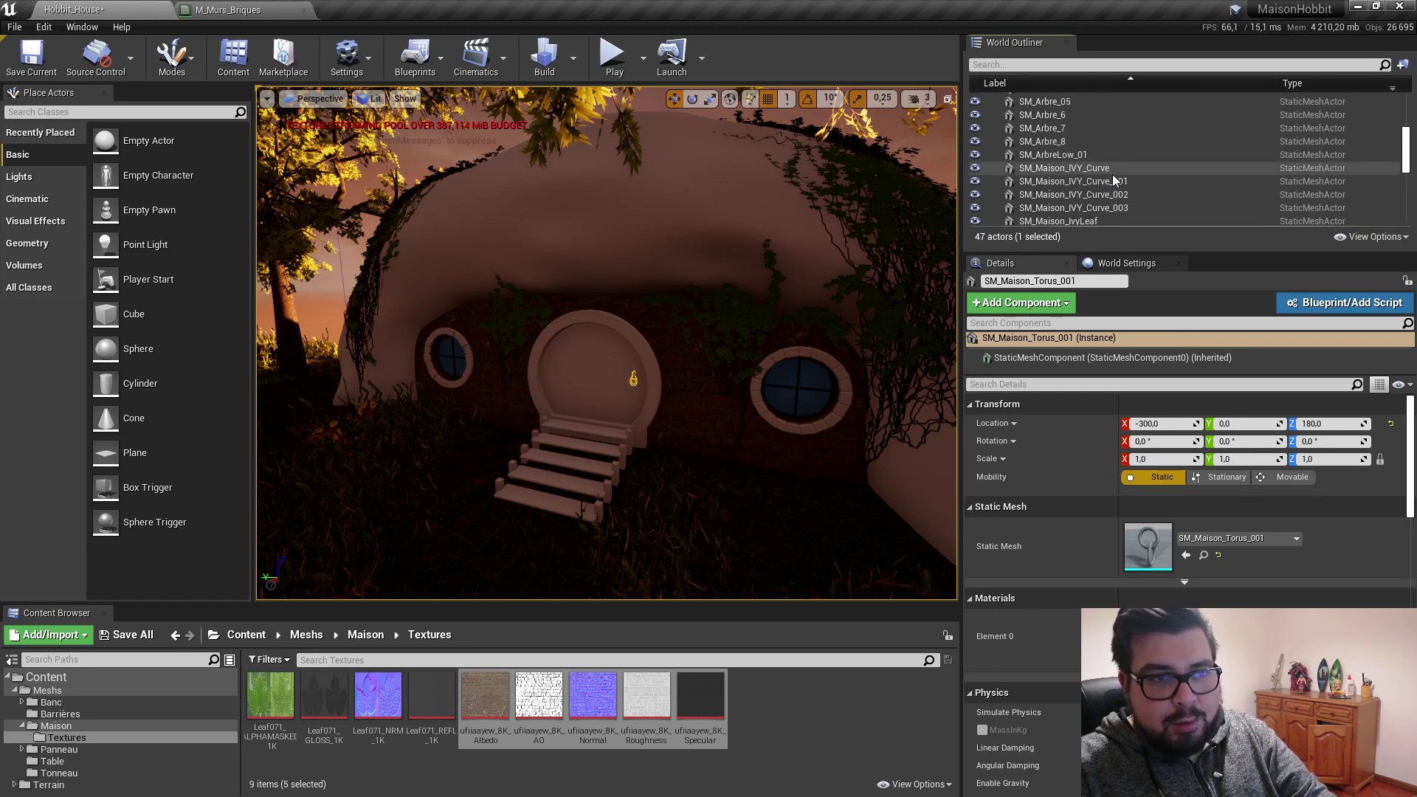
scroll(1107, 172, "up", 1)
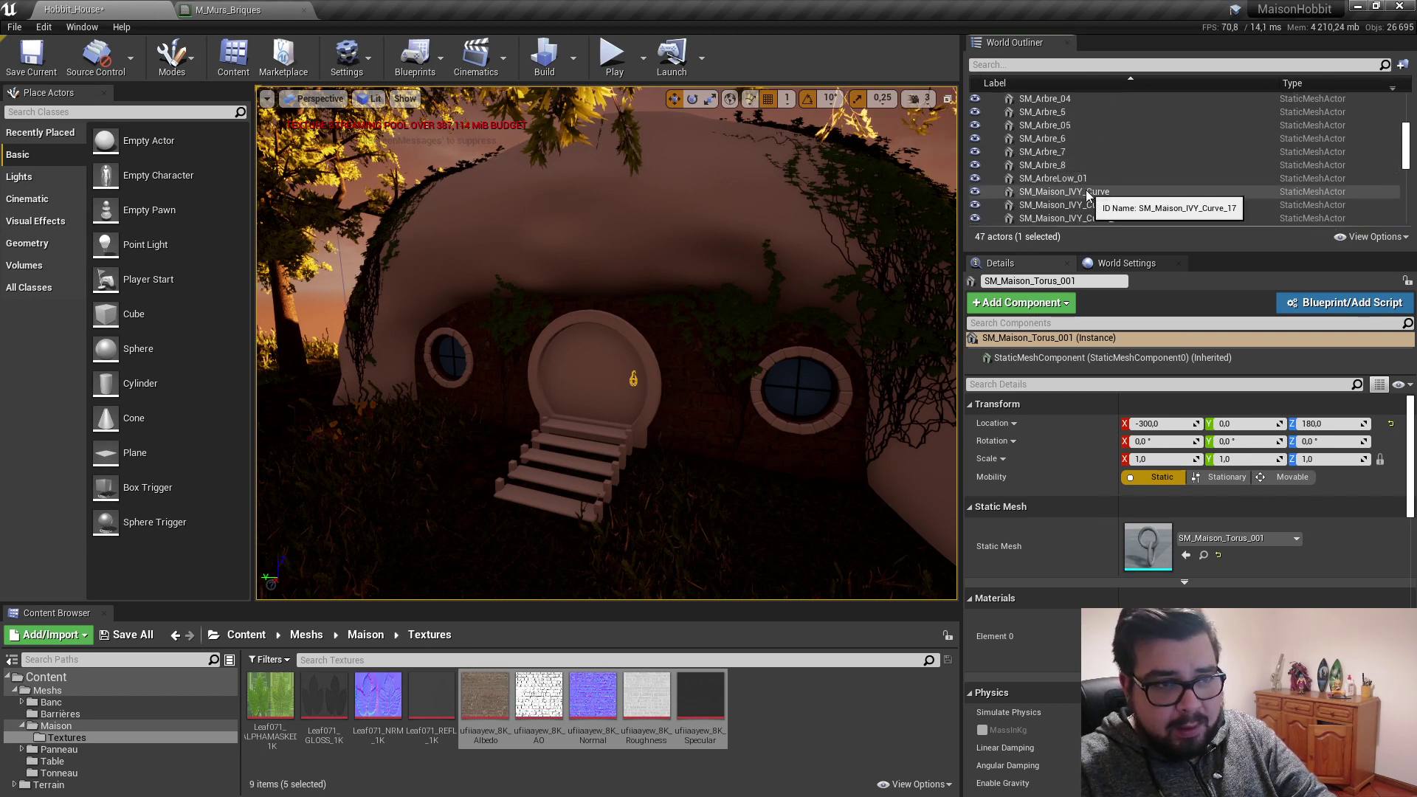
left_click(1085, 191, "shift")
key("f")
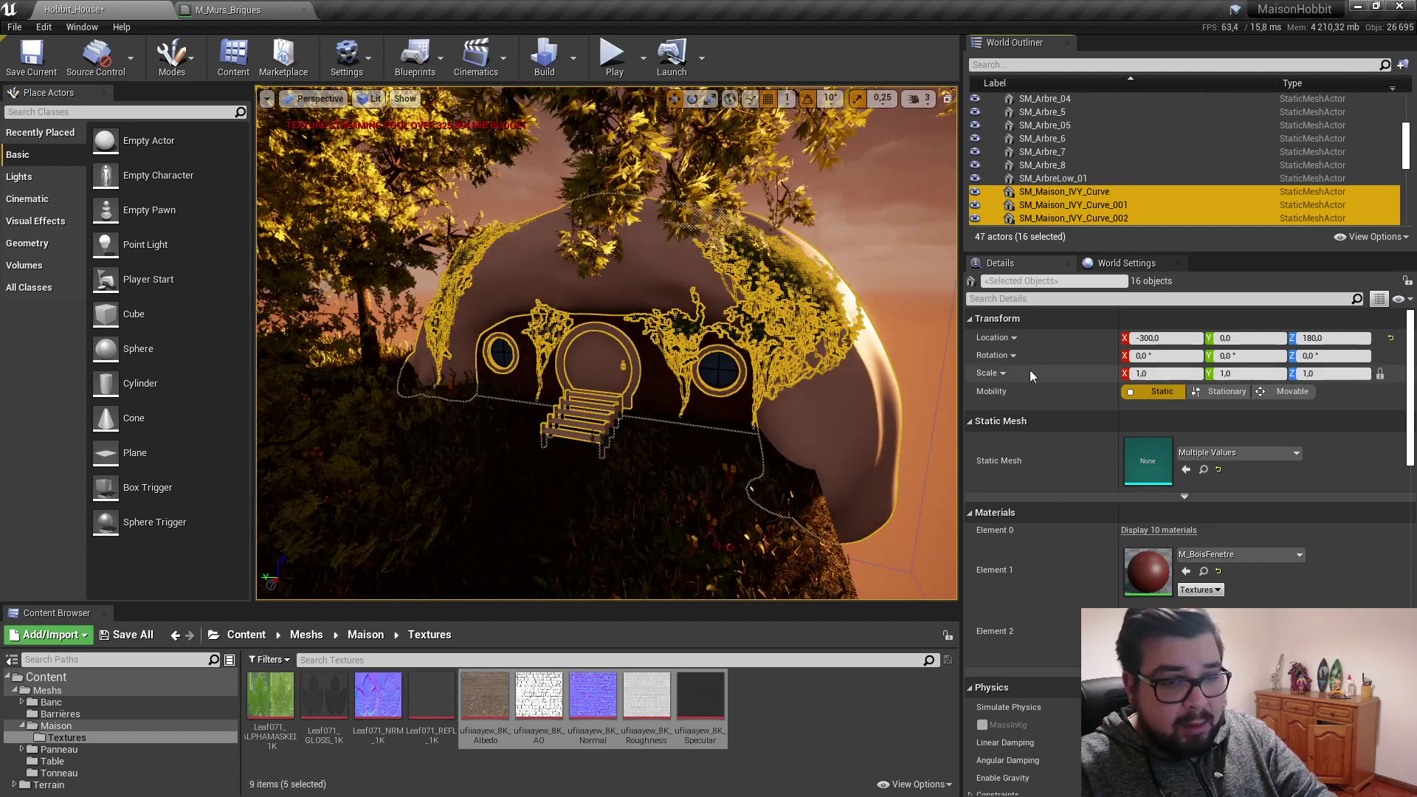
Step: Set the group's Location X to -200 and Z to 178 in the Details panel
left_click(1151, 338)
type("-1")
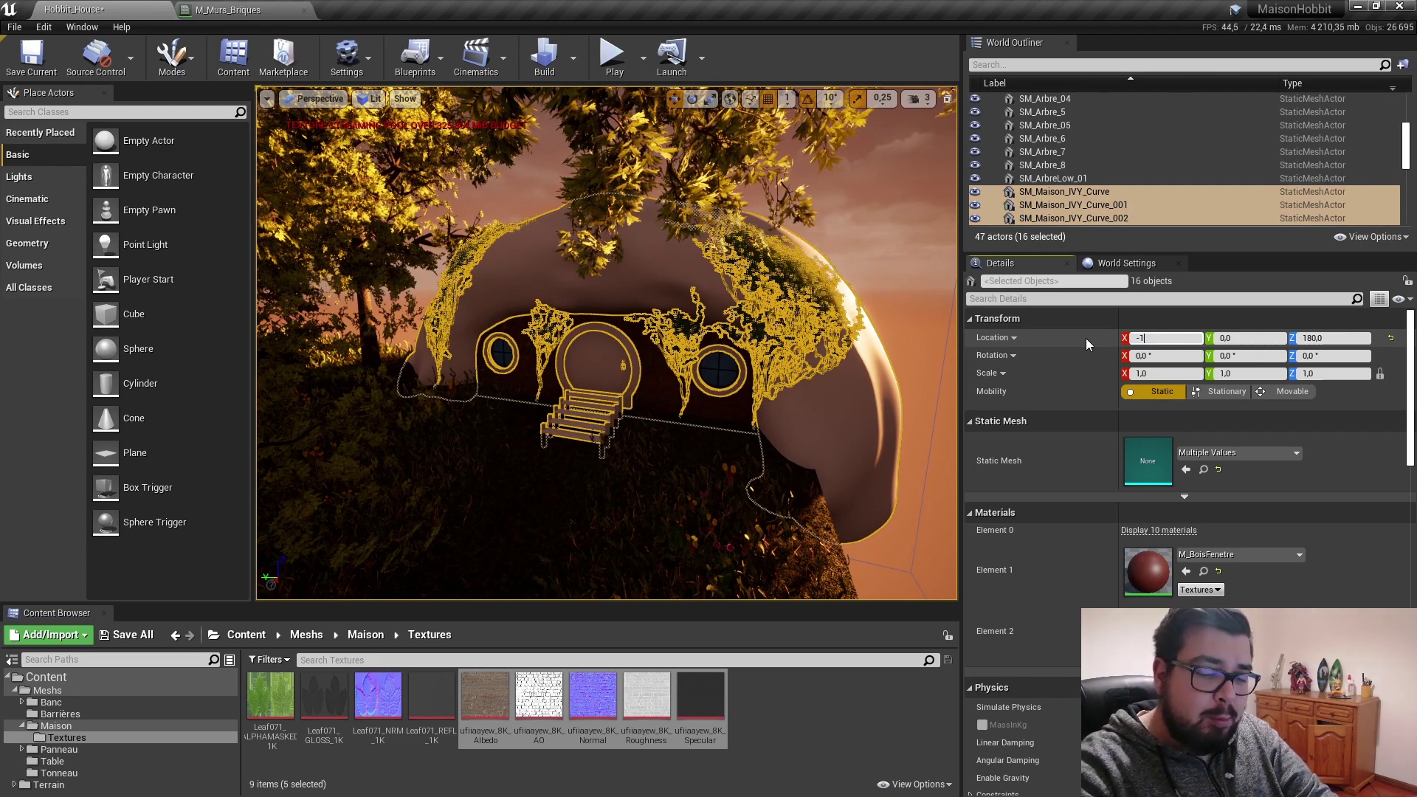
type("00")
key("Return")
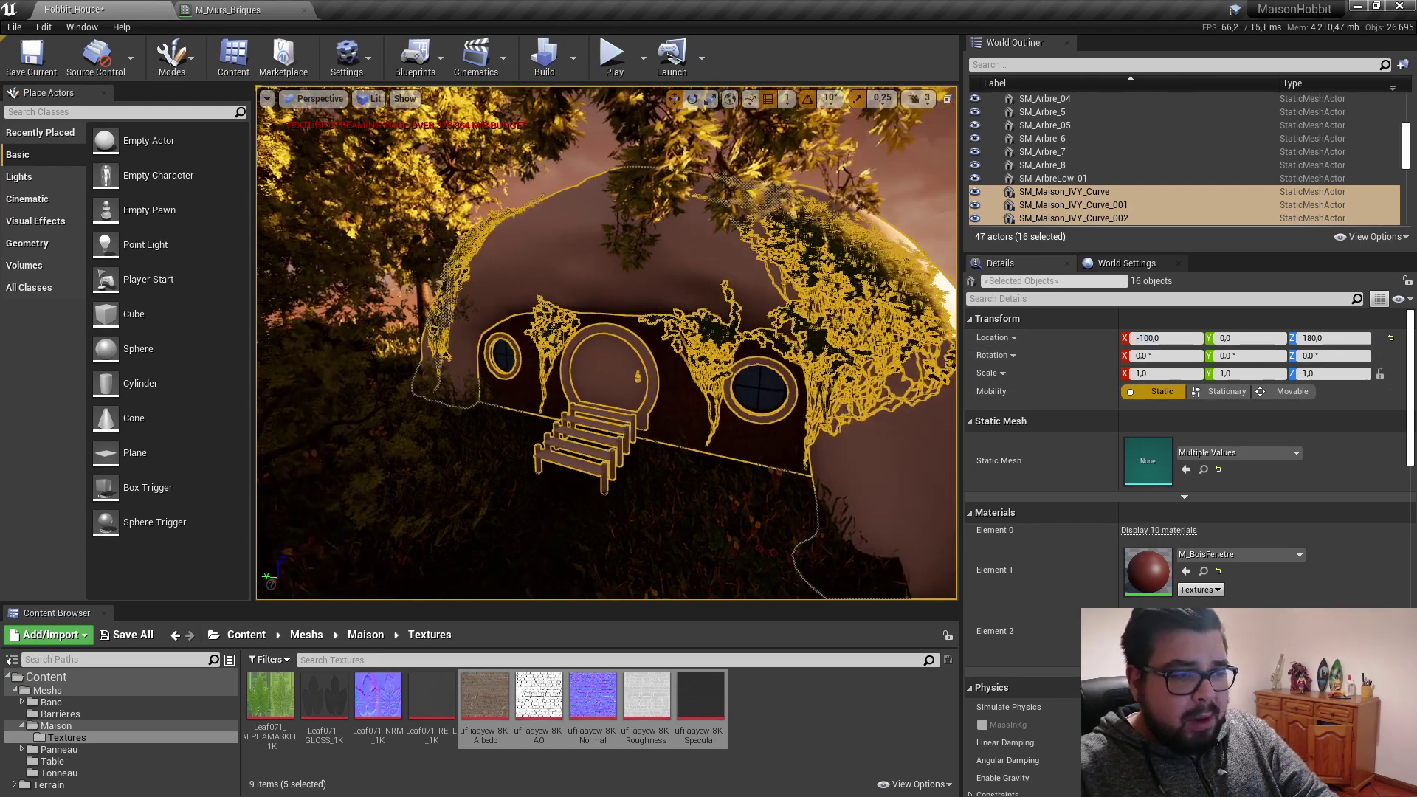
mouse_move(605, 339)
left_mouse_down()
mouse_move(590, 281)
mouse_move(612, 281)
mouse_move(591, 288)
left_mouse_up()
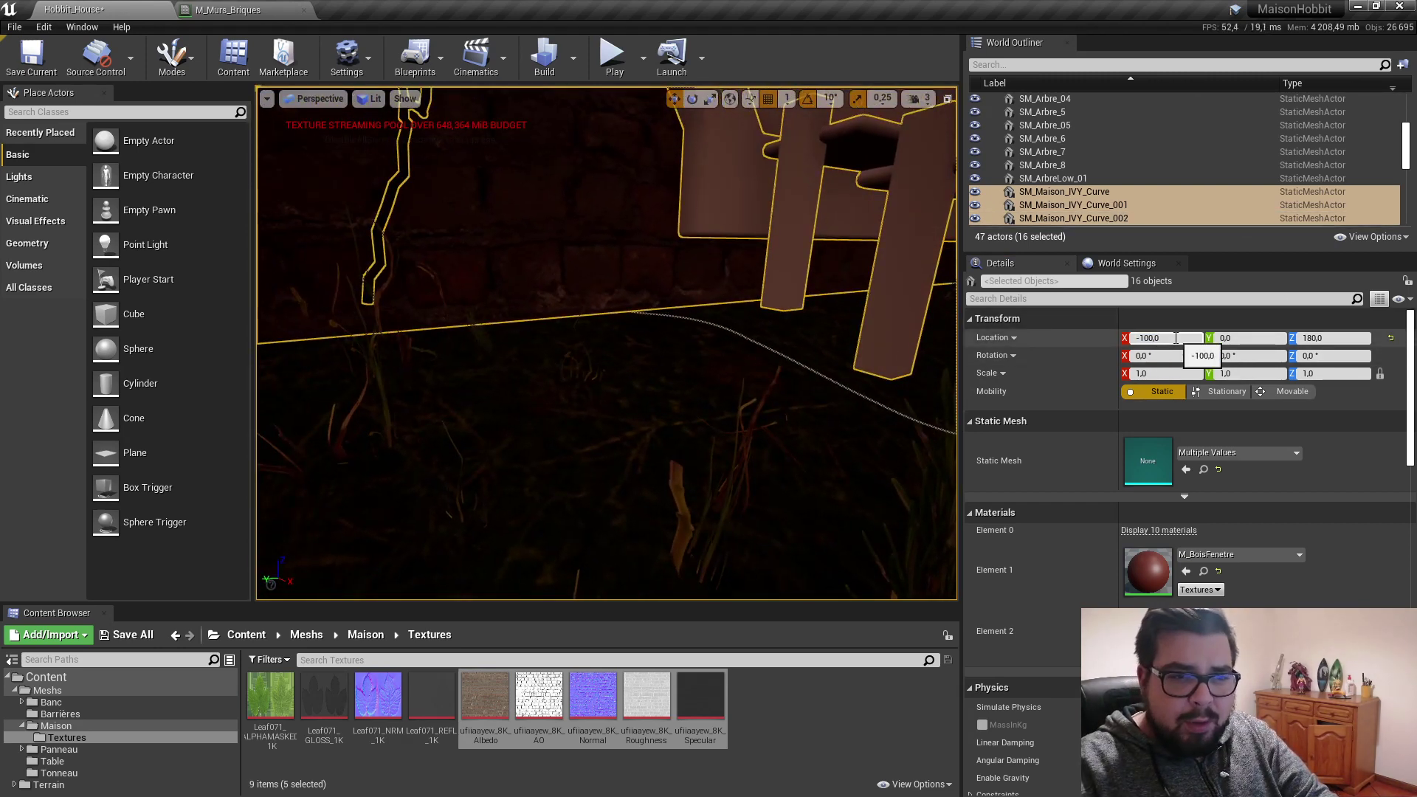
type("-200")
key("Return")
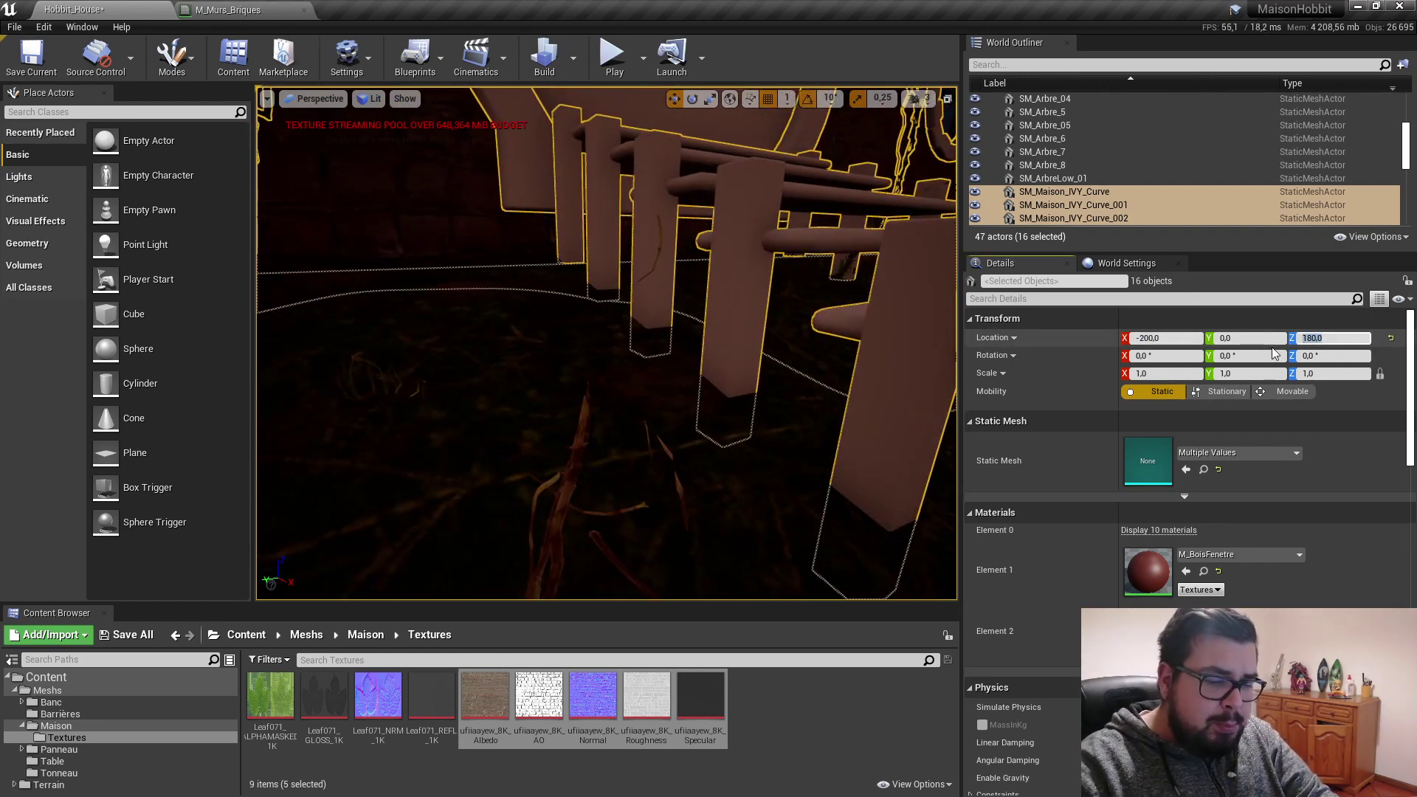
type("170")
key("Return")
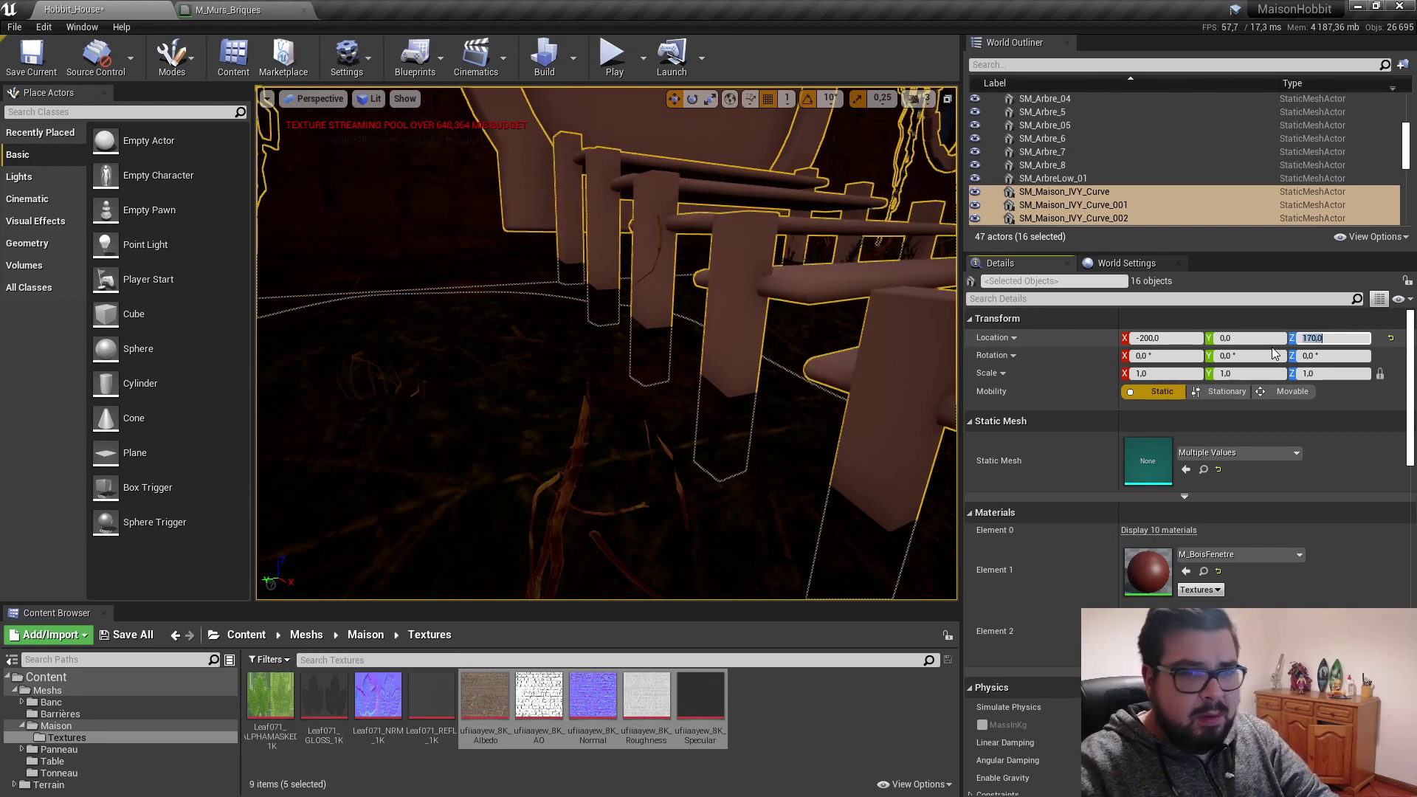
type("178")
key("Return")
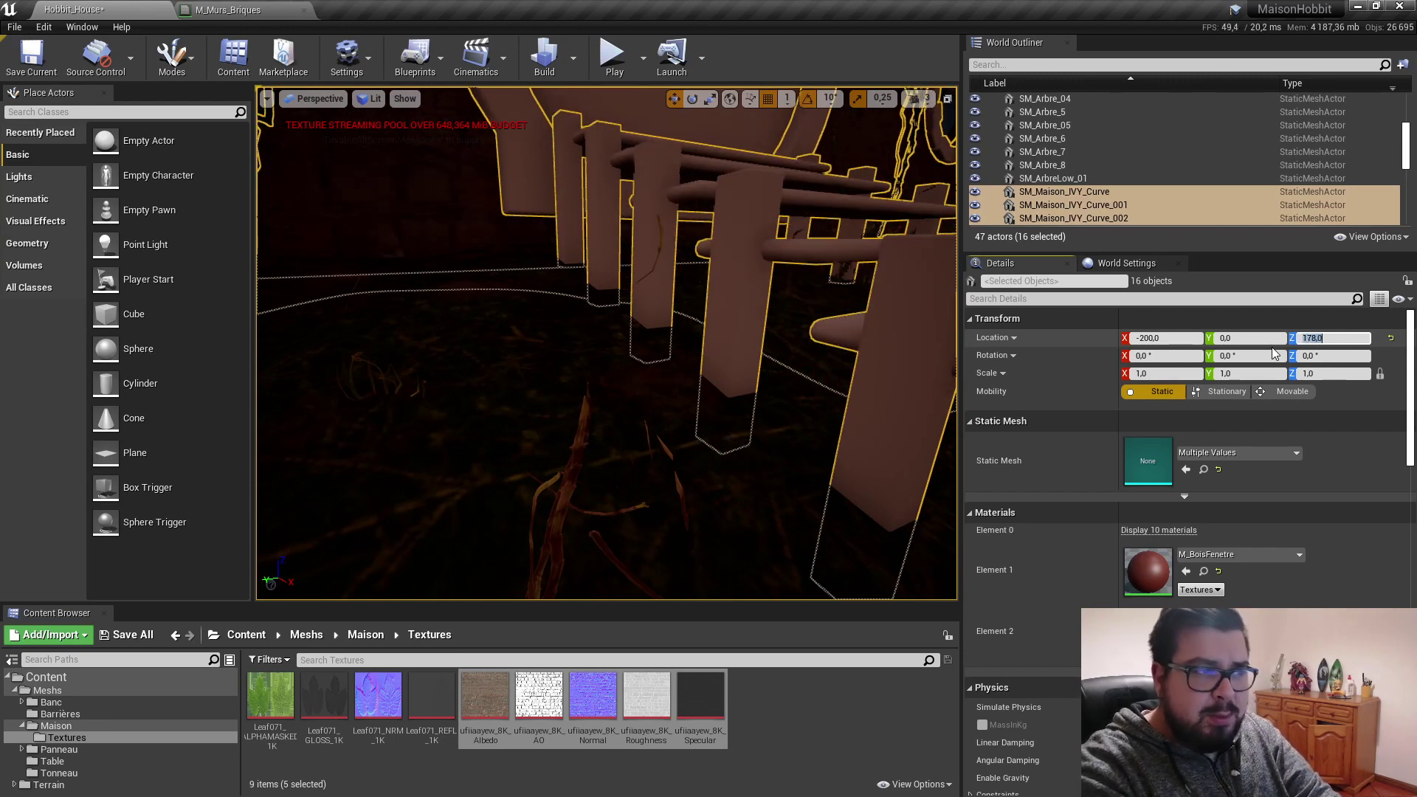
mouse_move(738, 369)
right_mouse_down()
mouse_move(664, 355)
mouse_move(605, 318)
right_mouse_up()
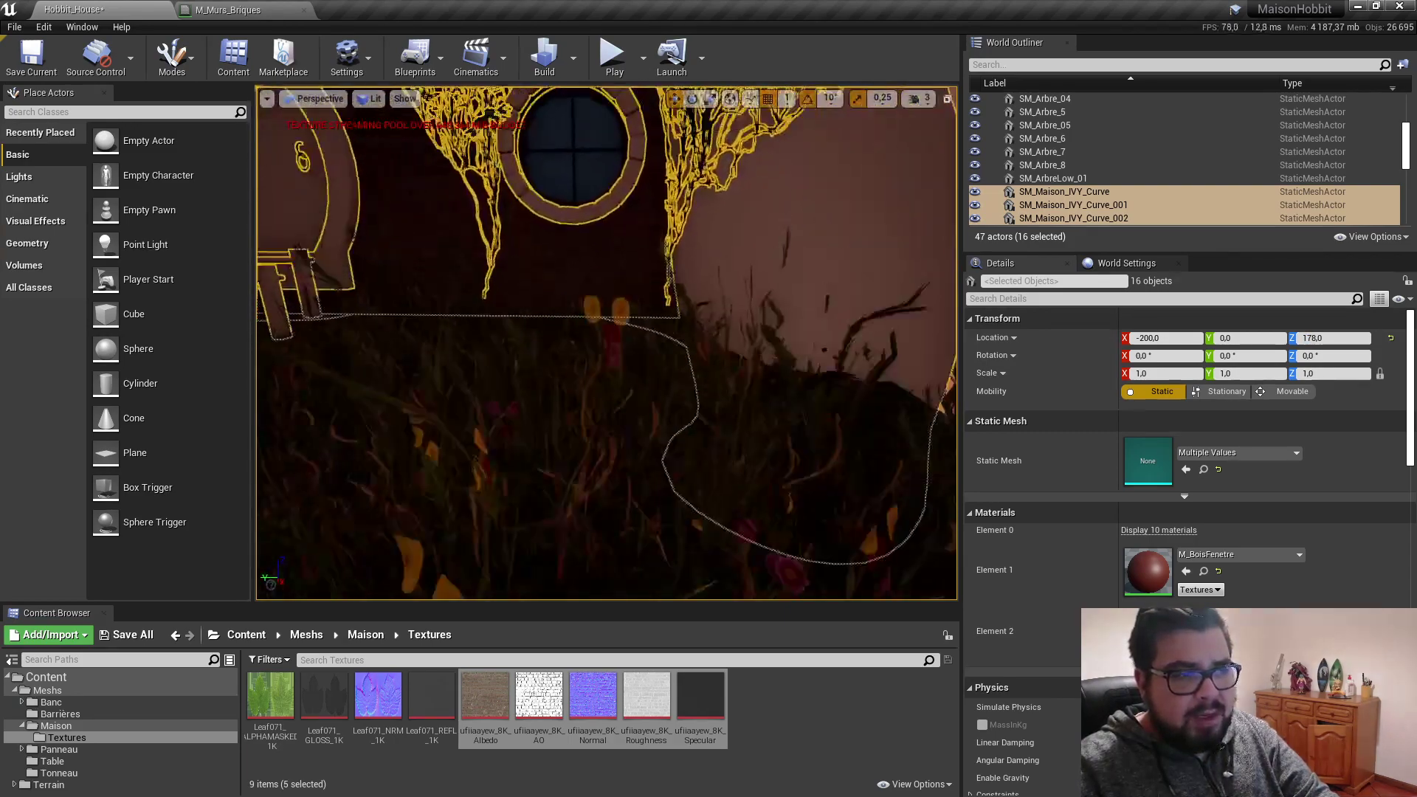
right_click_drag(768, 288, 767, 287)
left_click(748, 375)
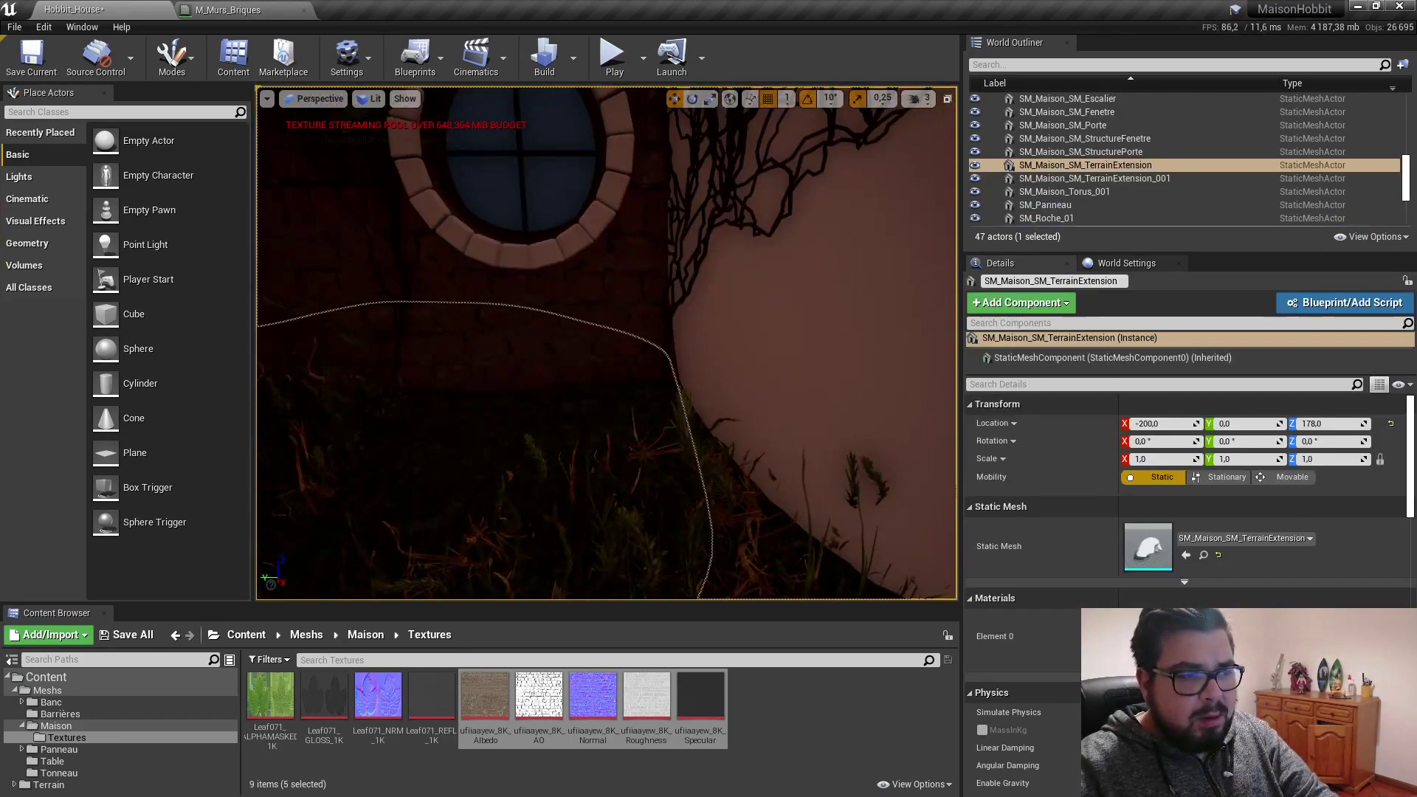
right_click_drag(748, 376, 748, 376)
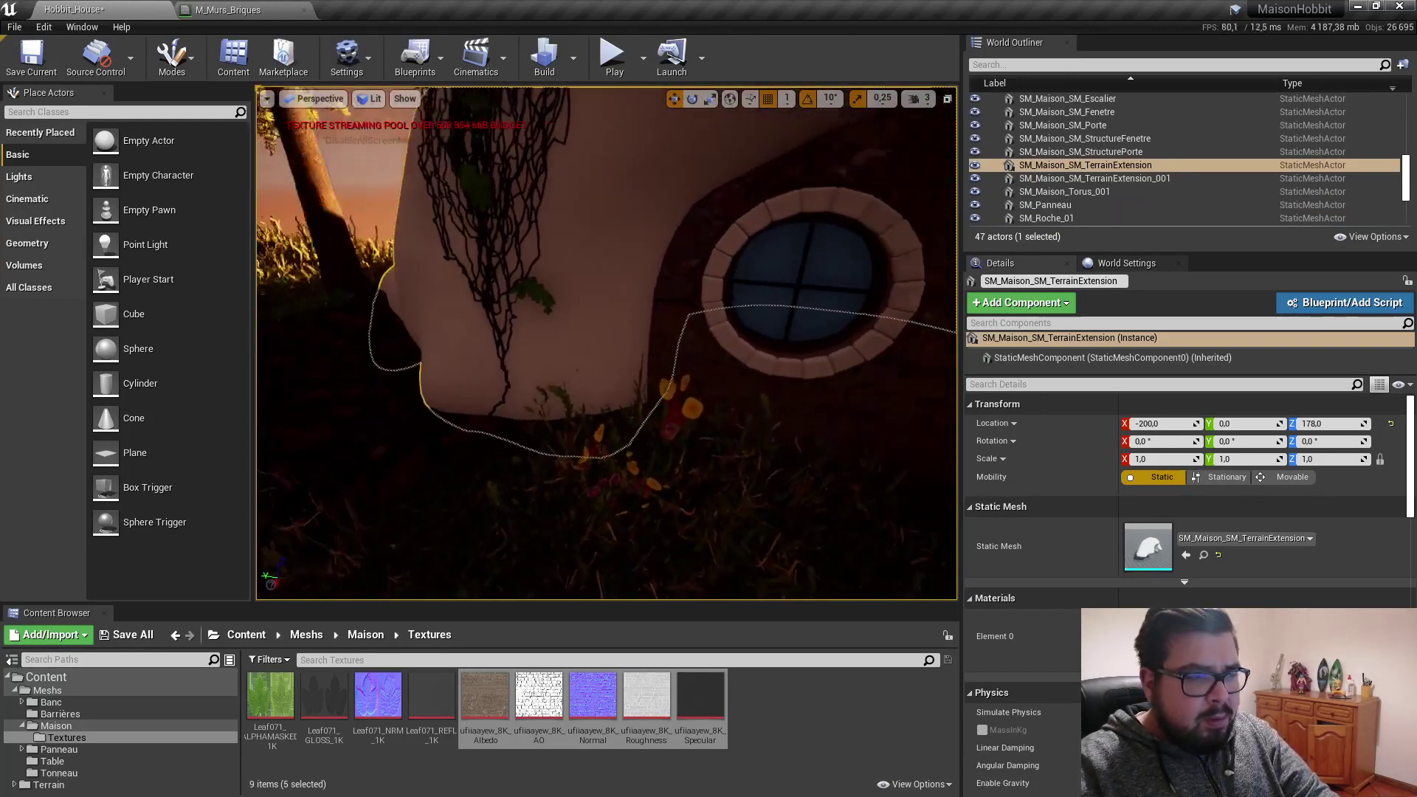
Step: Switch the editor to Foliage mode and pick SM_Herbe_01 in the palette
left_click(188, 66)
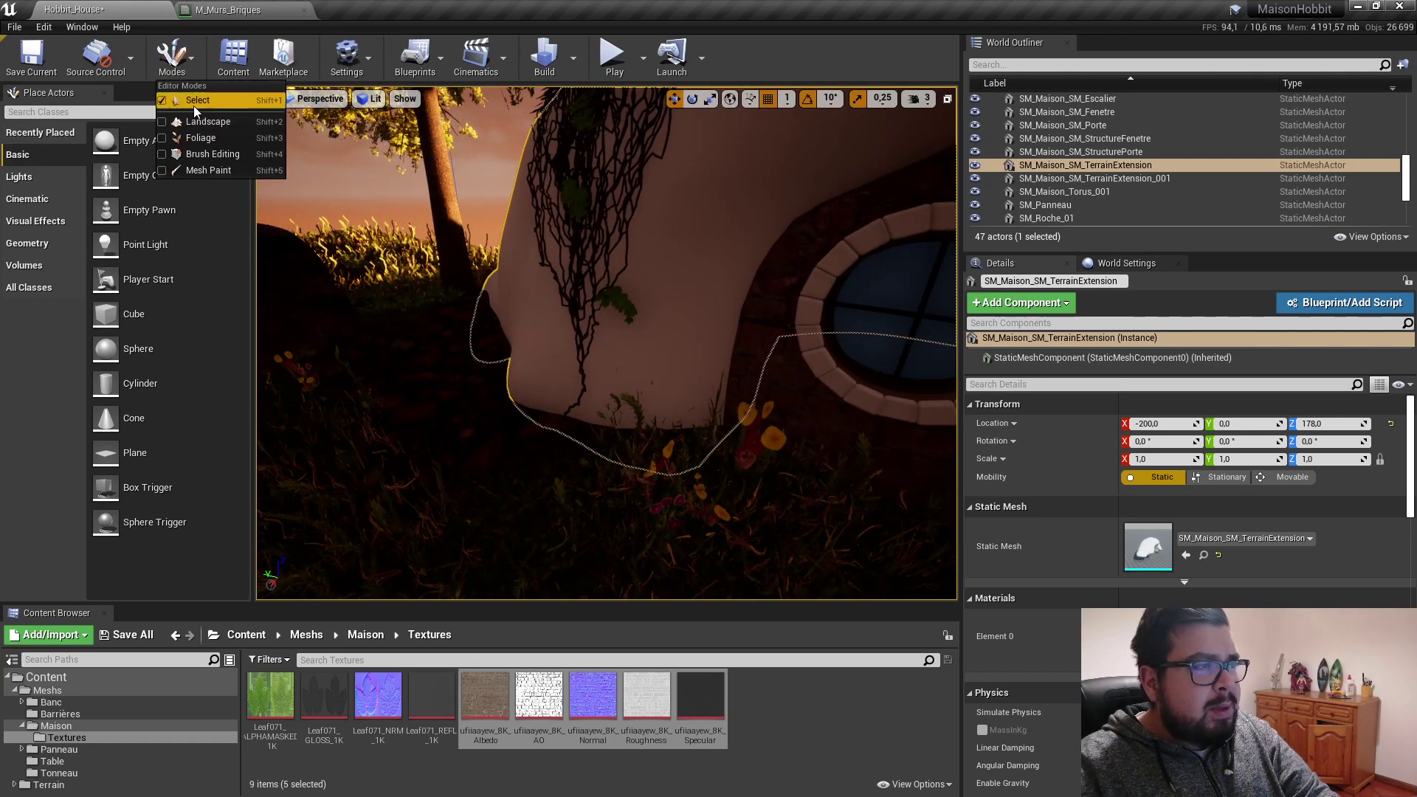
left_click(199, 139)
mouse_move(153, 301)
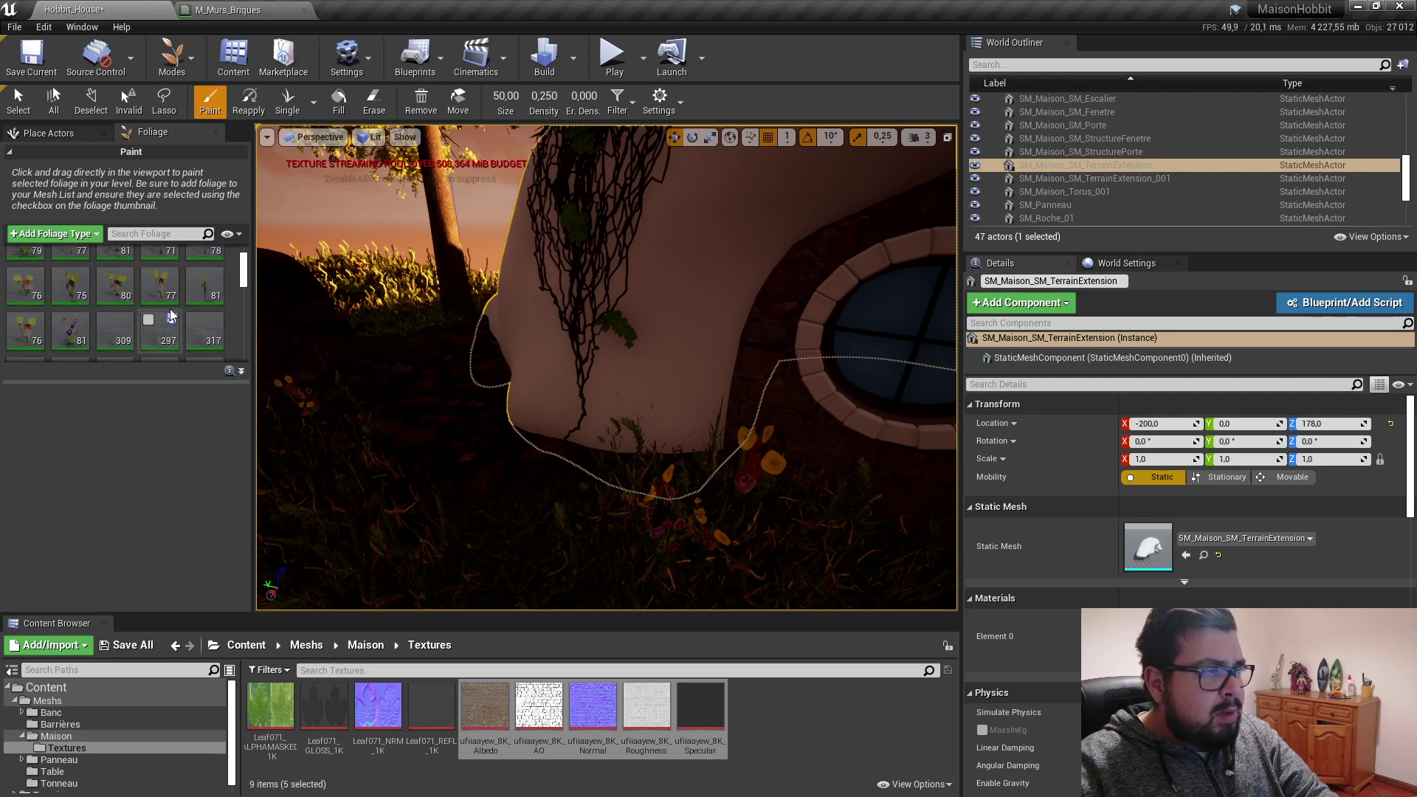
scroll(122, 303, "down", 5)
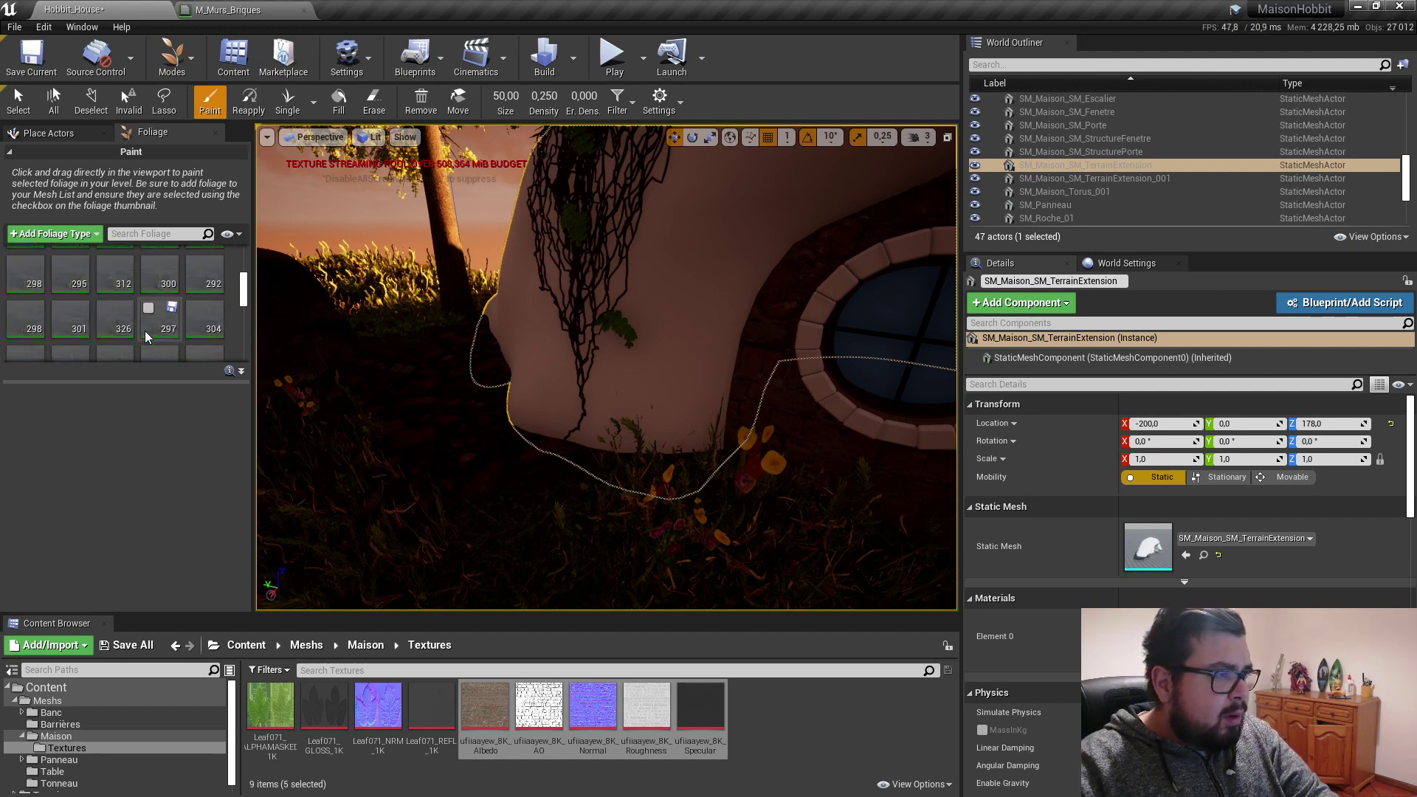
scroll(124, 333, "up", 1)
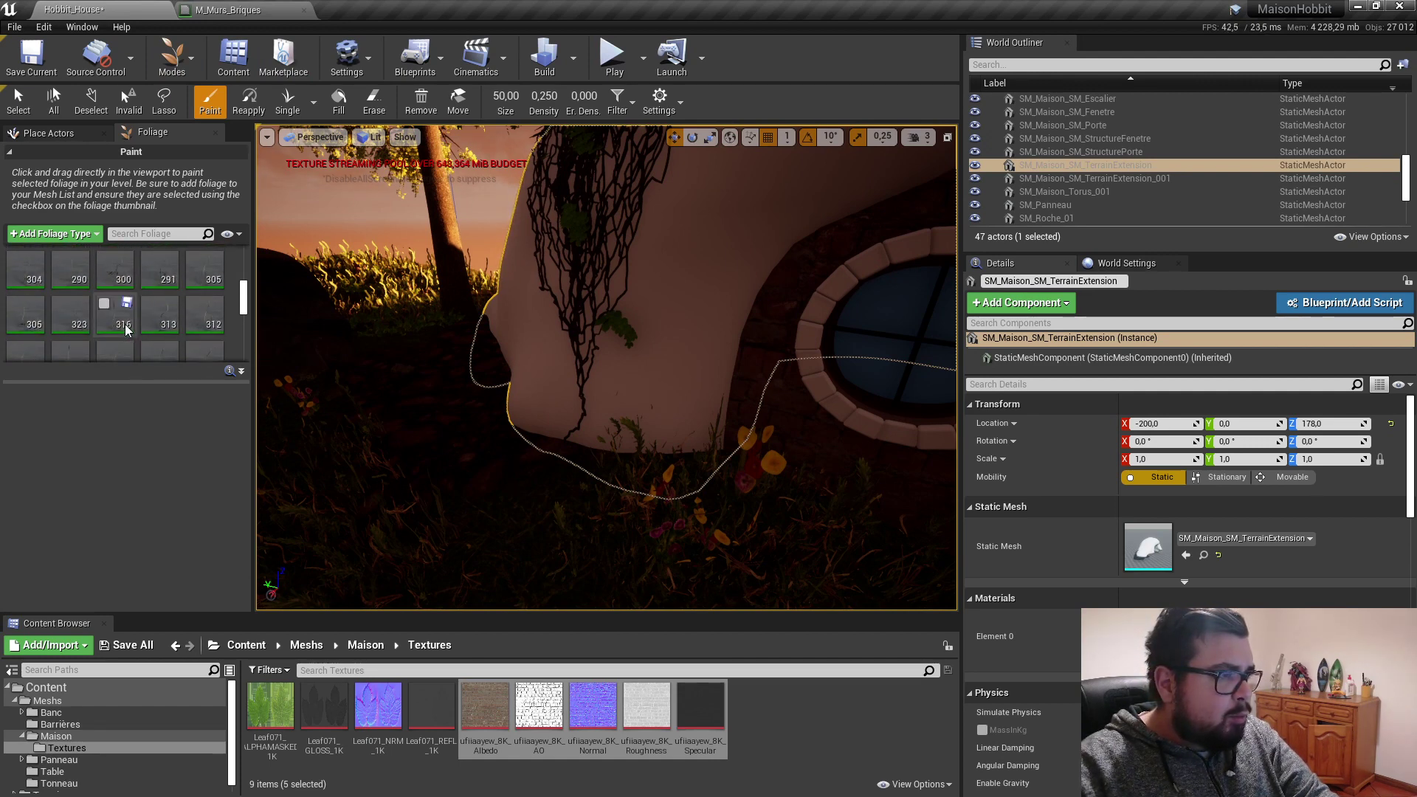
scroll(124, 310, "up", 3)
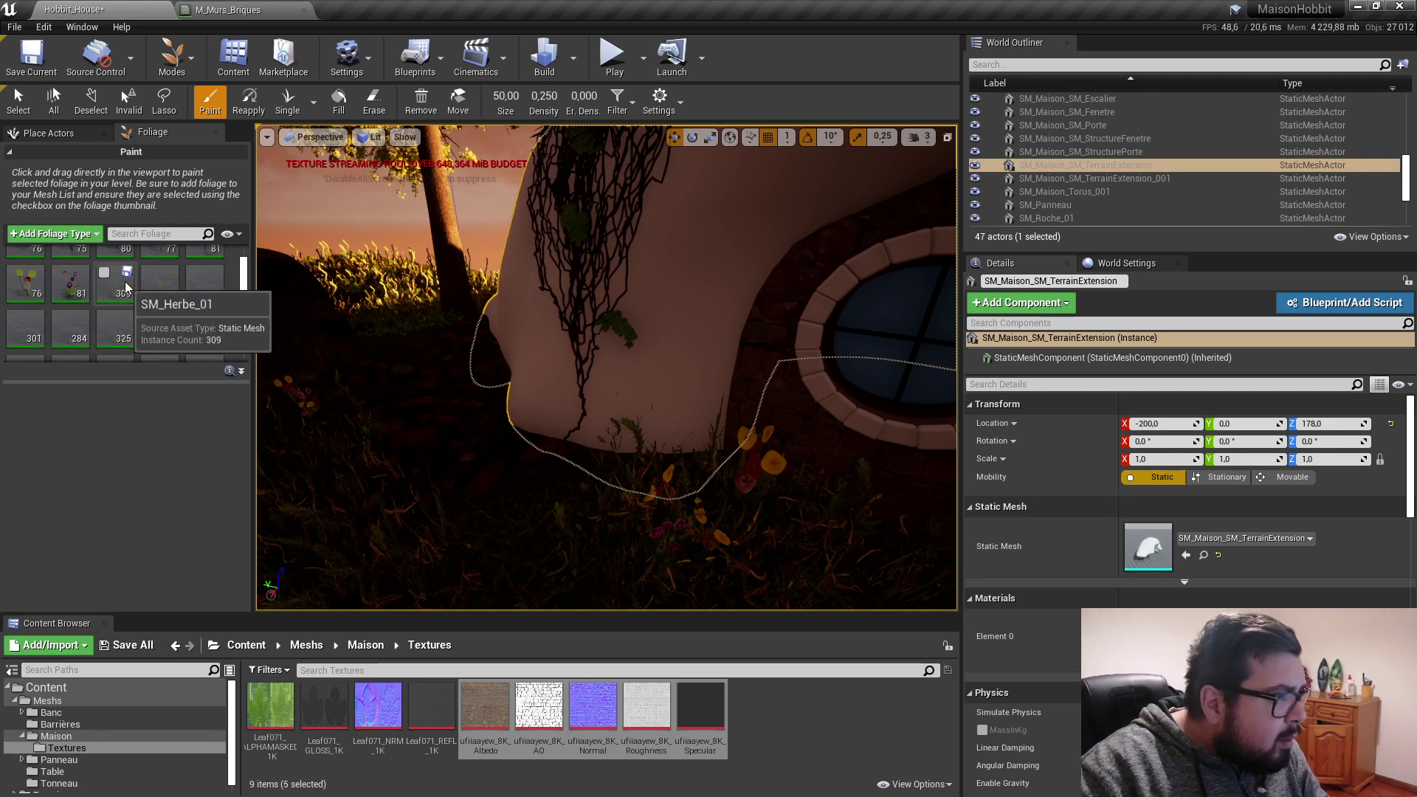
left_click(123, 291)
Step: Select all 101 foliage types with Ctrl+A and confirm the brush size
scroll(147, 295, "down", 2)
scroll(162, 299, "down", 1)
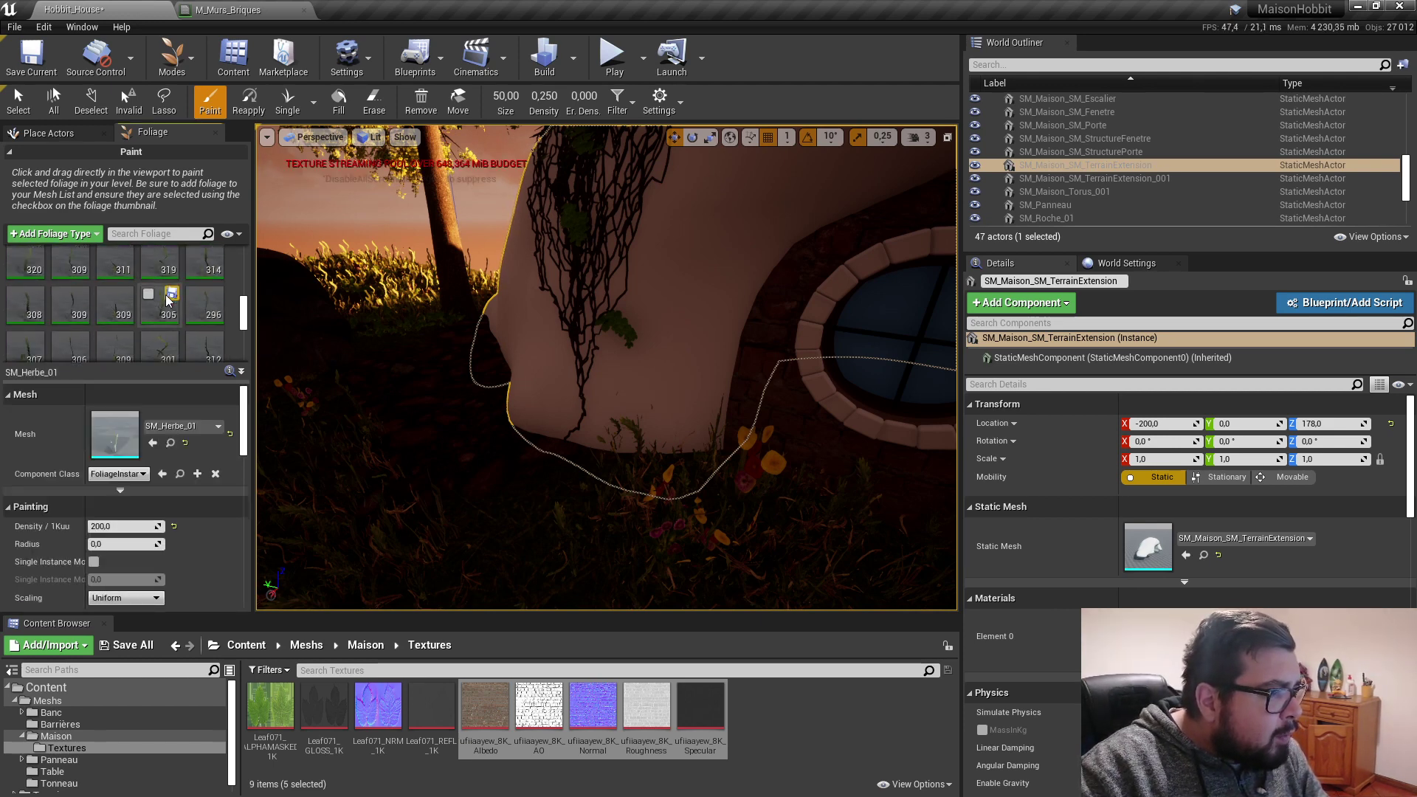
scroll(168, 301, "down", 2)
scroll(168, 301, "down", 2)
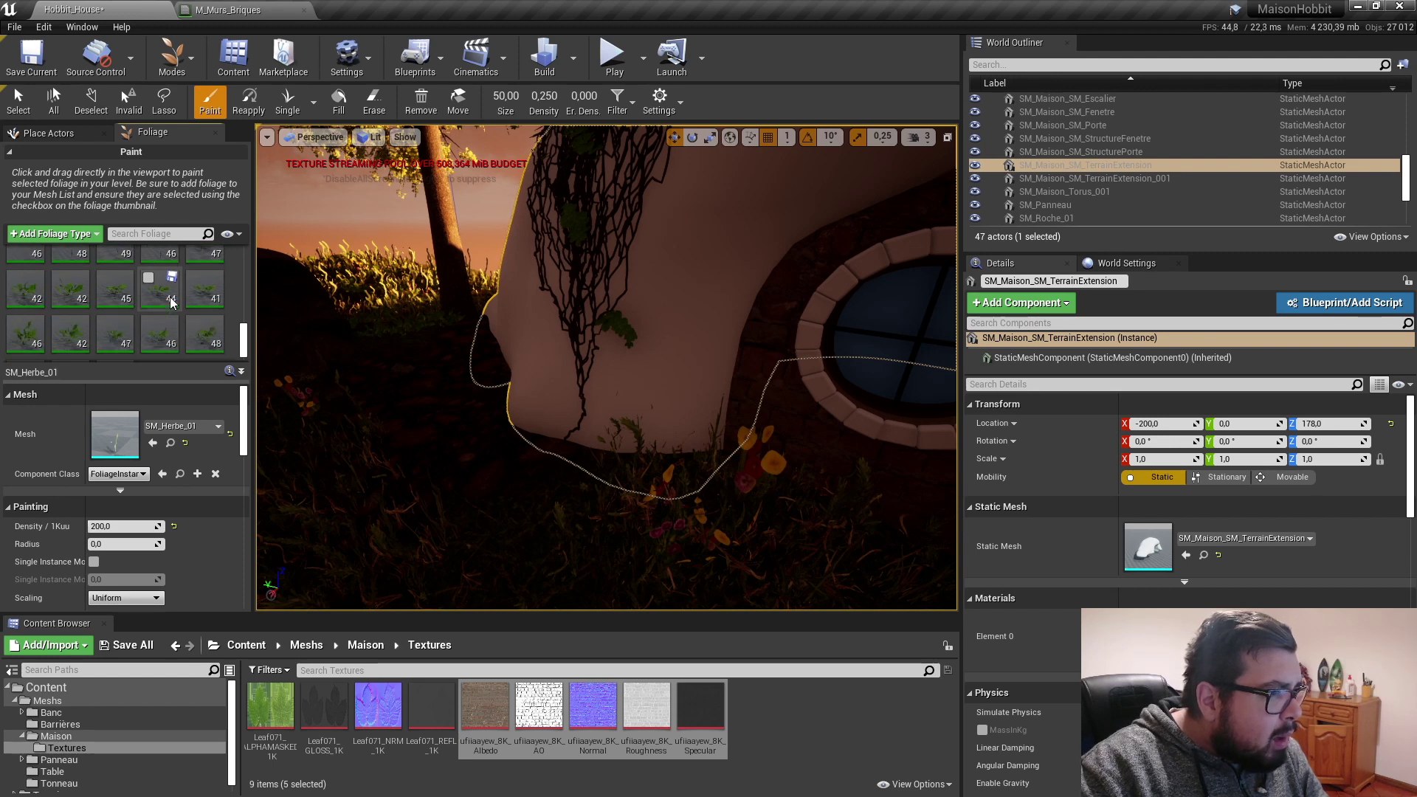
scroll(170, 303, "down", 1)
key("ctrl+a")
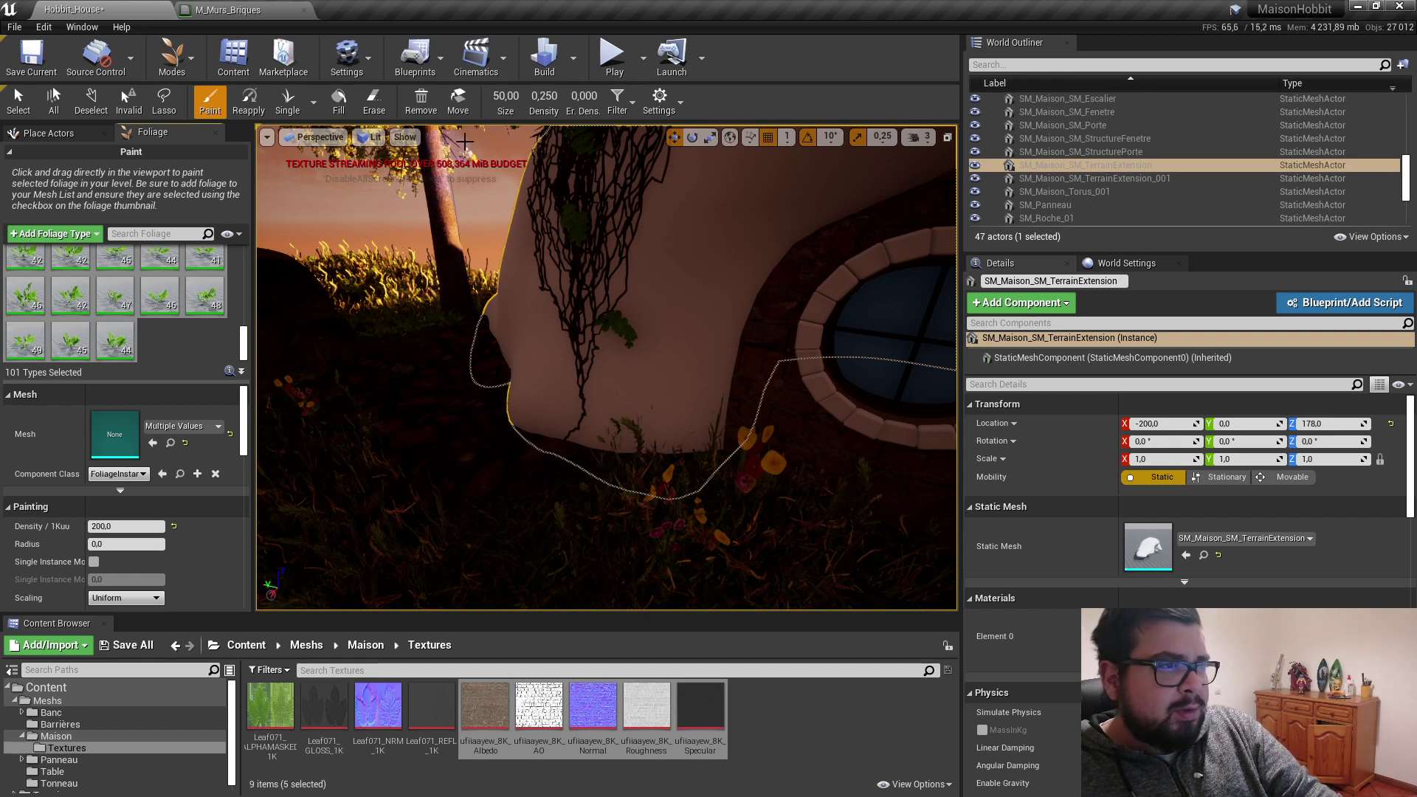
type("100")
key("Return")
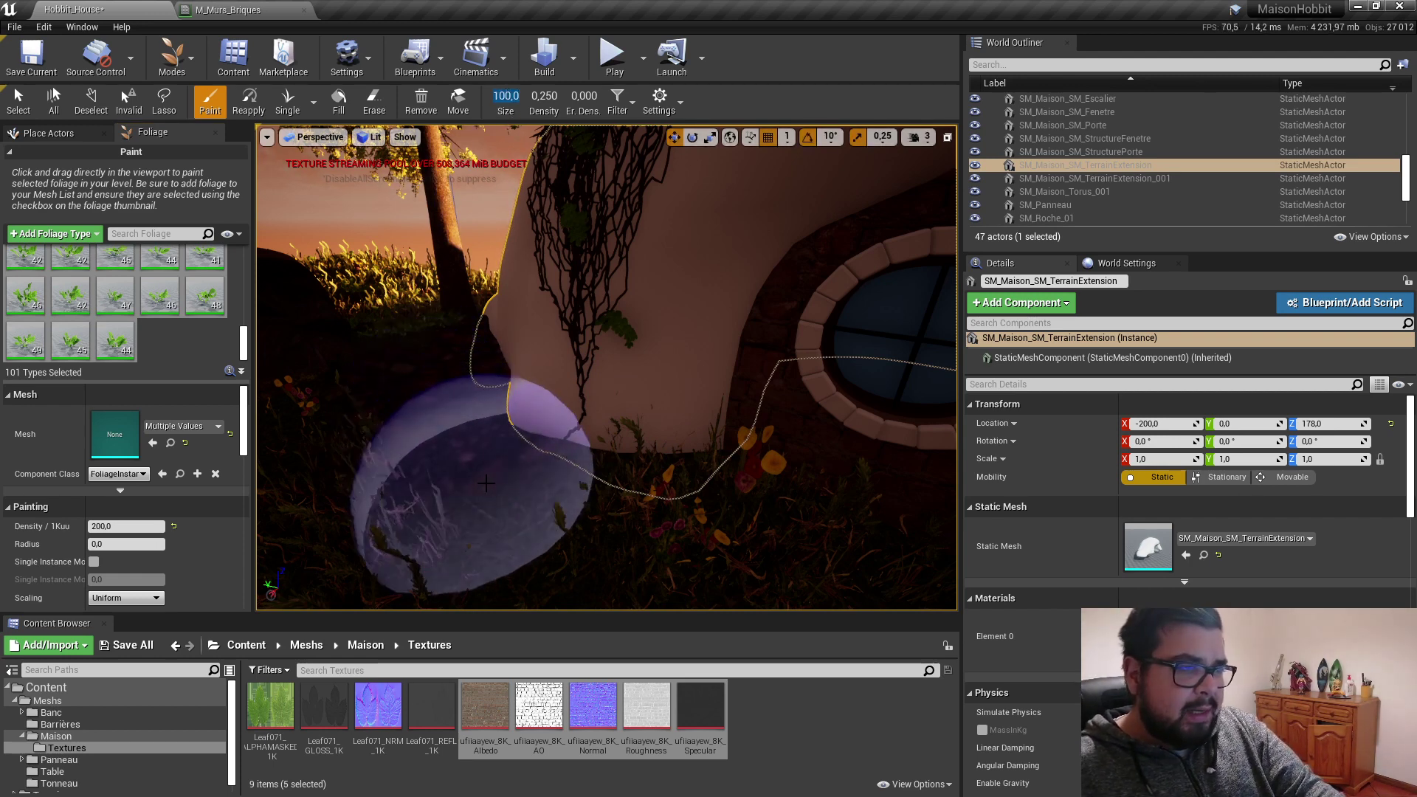
Step: Fly through the trees and rocks around the hobbit house to reach the ground for painting
mouse_move(532, 473)
right_mouse_down()
mouse_move(443, 472)
mouse_move(502, 398)
right_mouse_up()
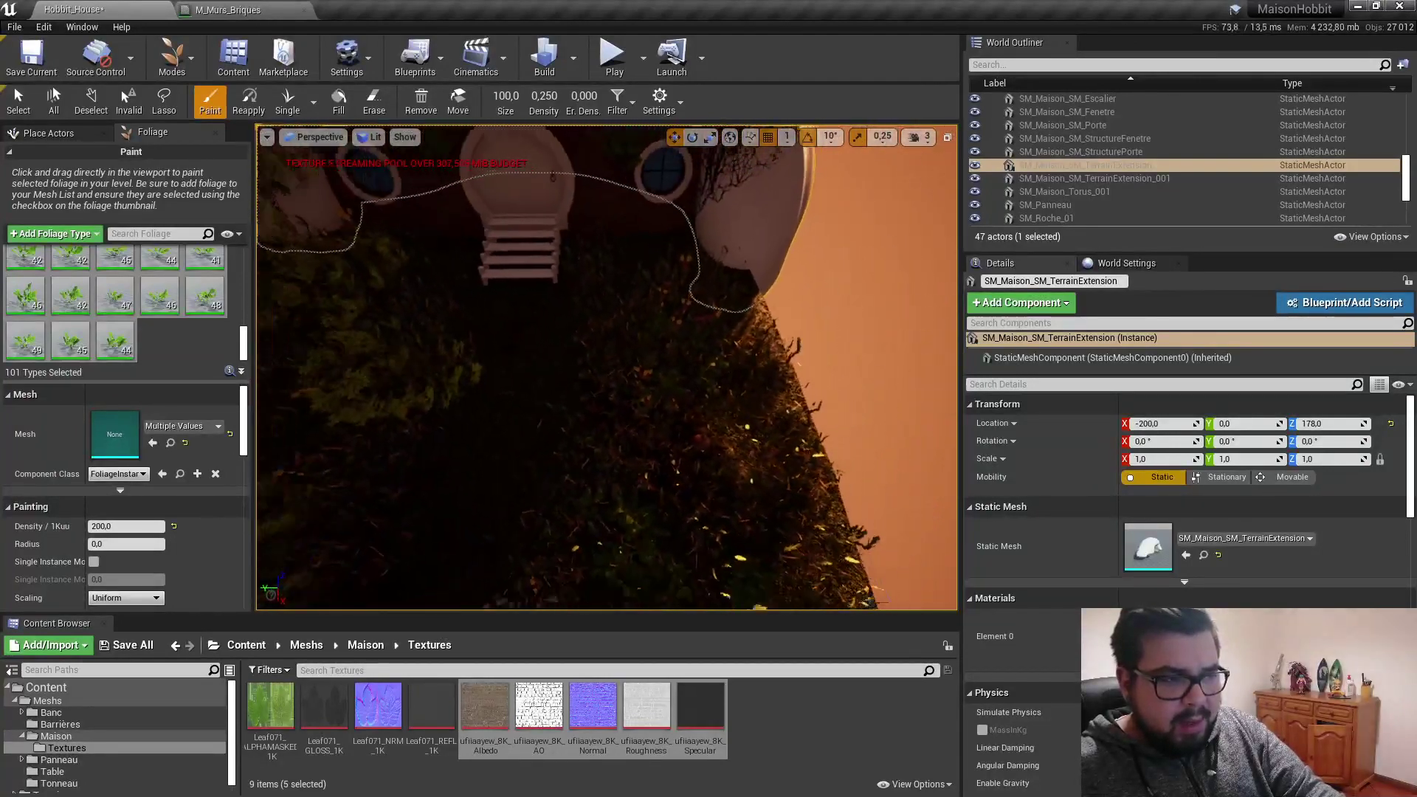
mouse_move(501, 398)
right_mouse_down()
mouse_move(543, 209)
mouse_move(560, 244)
right_mouse_up()
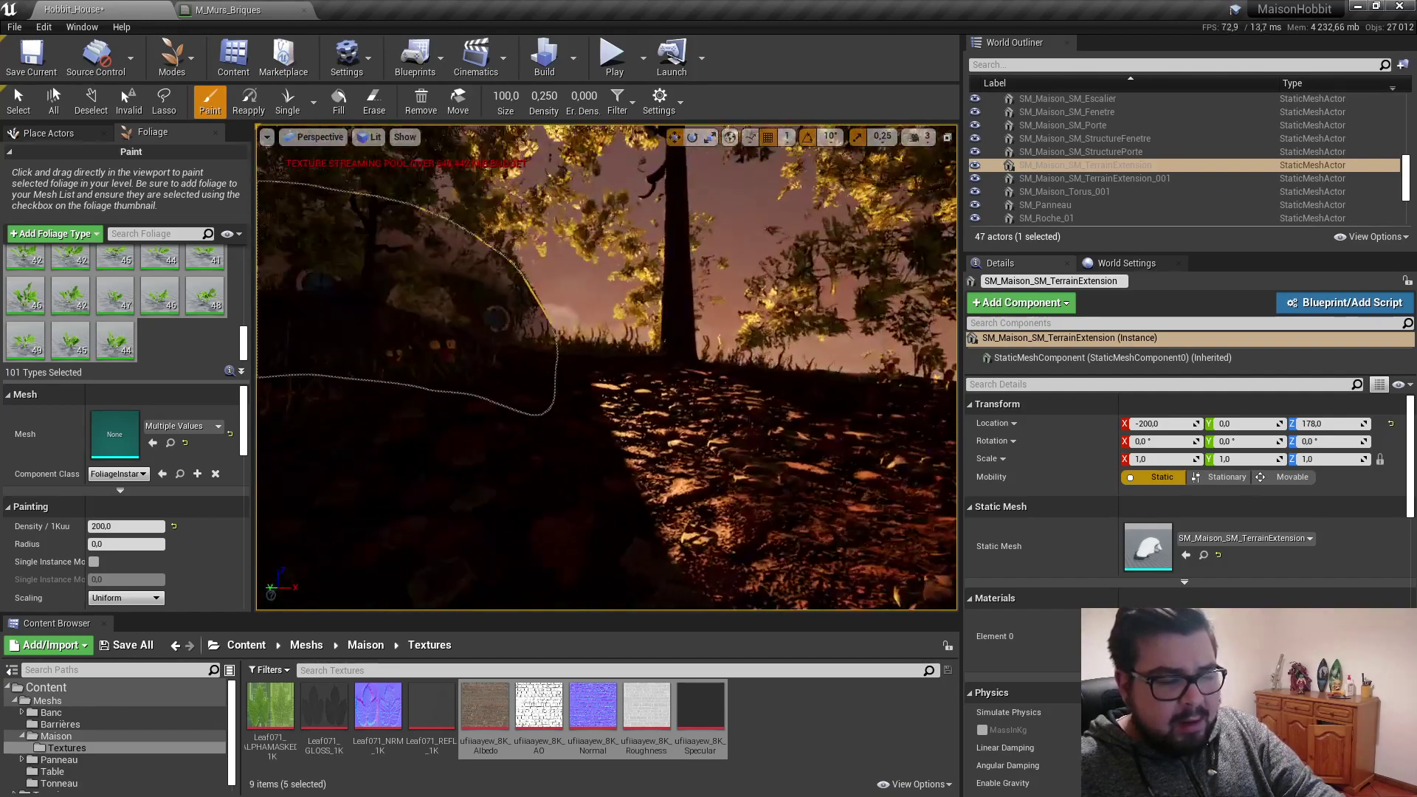
right_click_drag(561, 243, 516, 258)
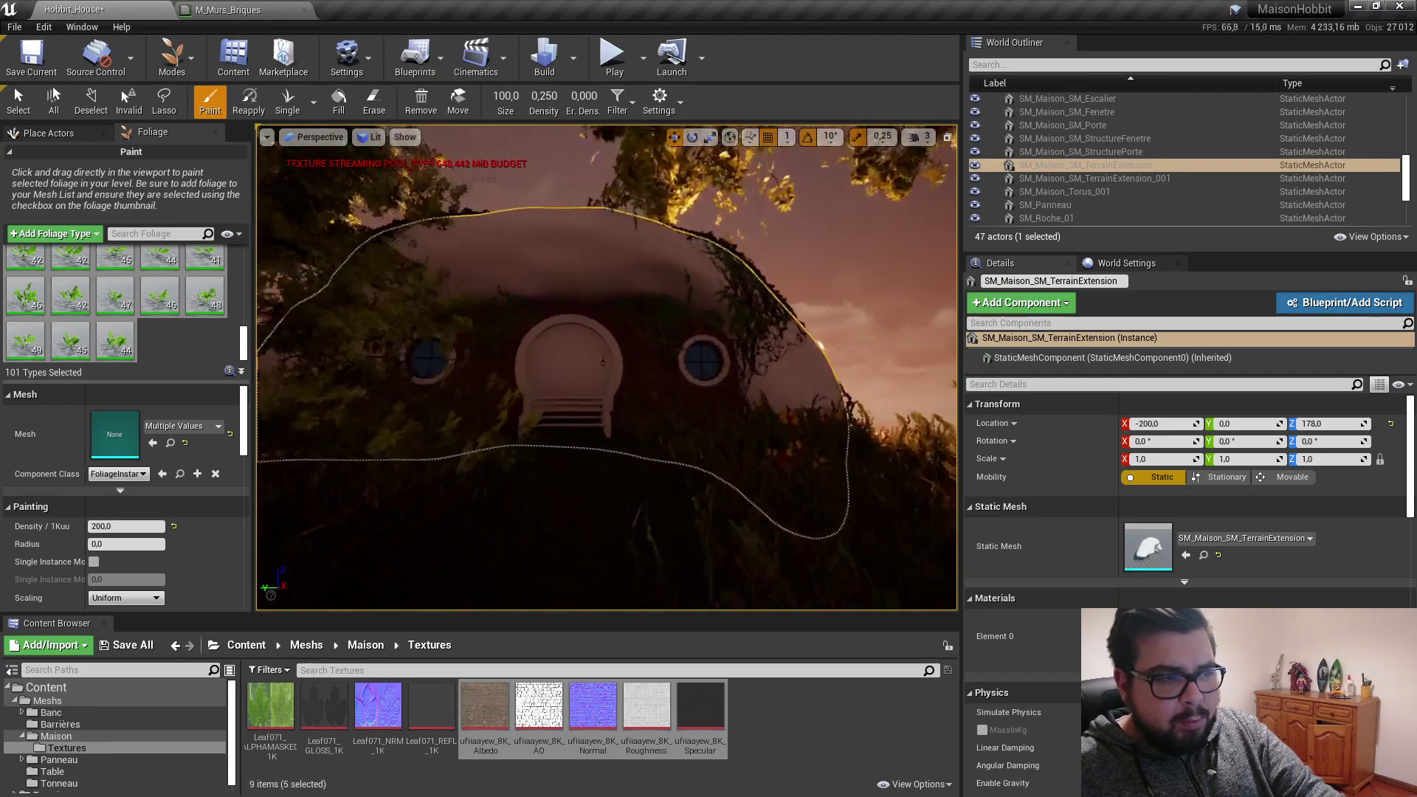
right_click_drag(606, 362, 591, 361)
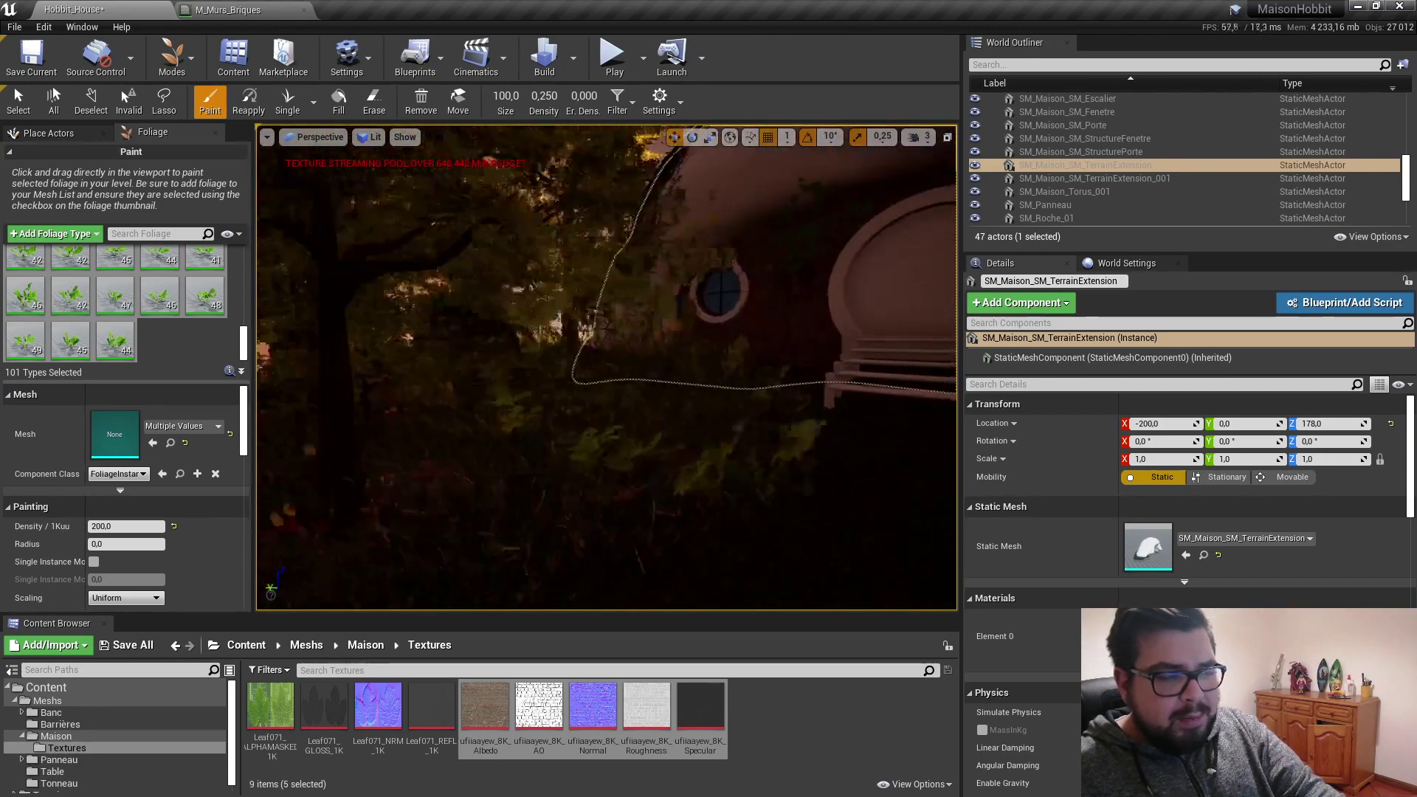
right_click_drag(605, 362, 598, 361)
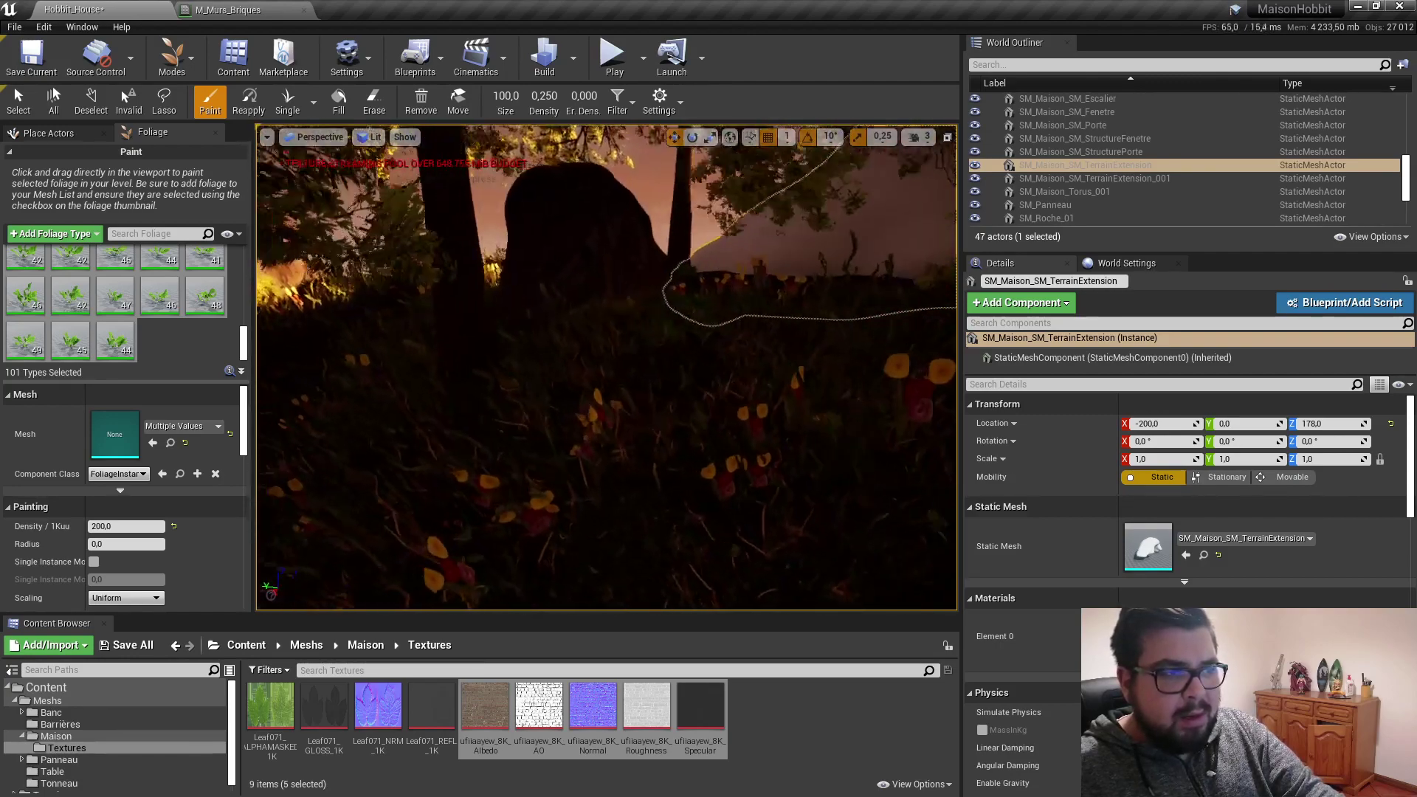
right_click_drag(606, 367, 560, 362)
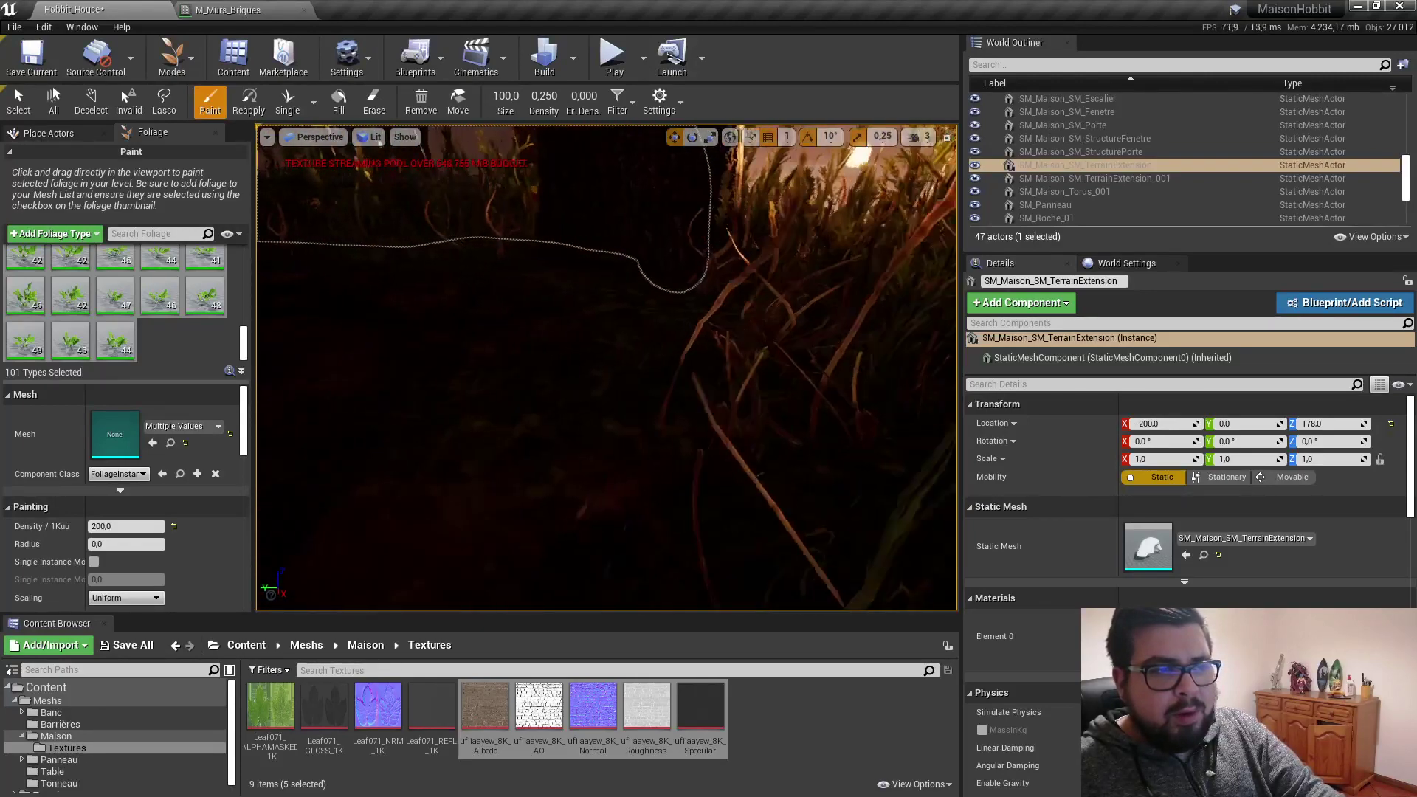
right_click_drag(606, 367, 561, 361)
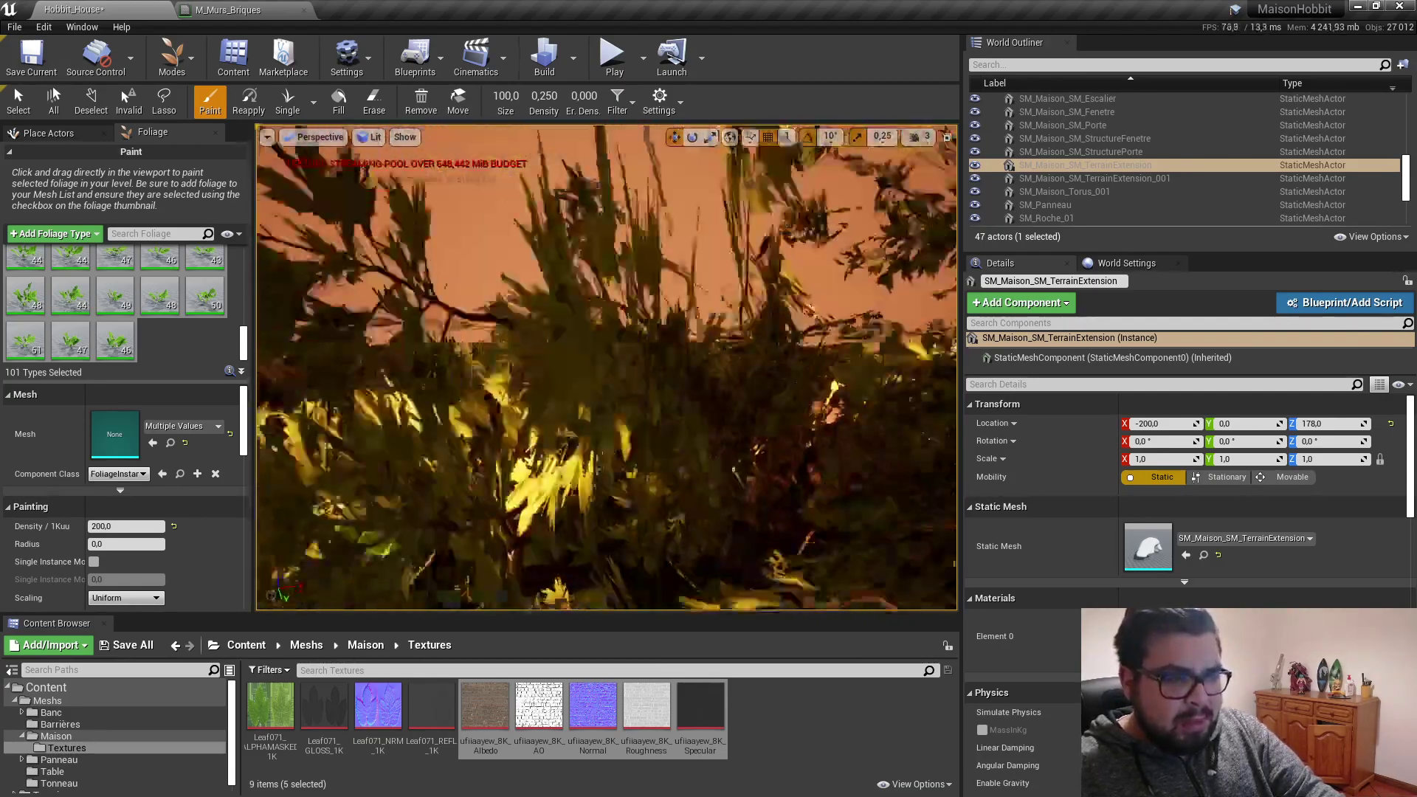
right_click_drag(606, 368, 612, 372)
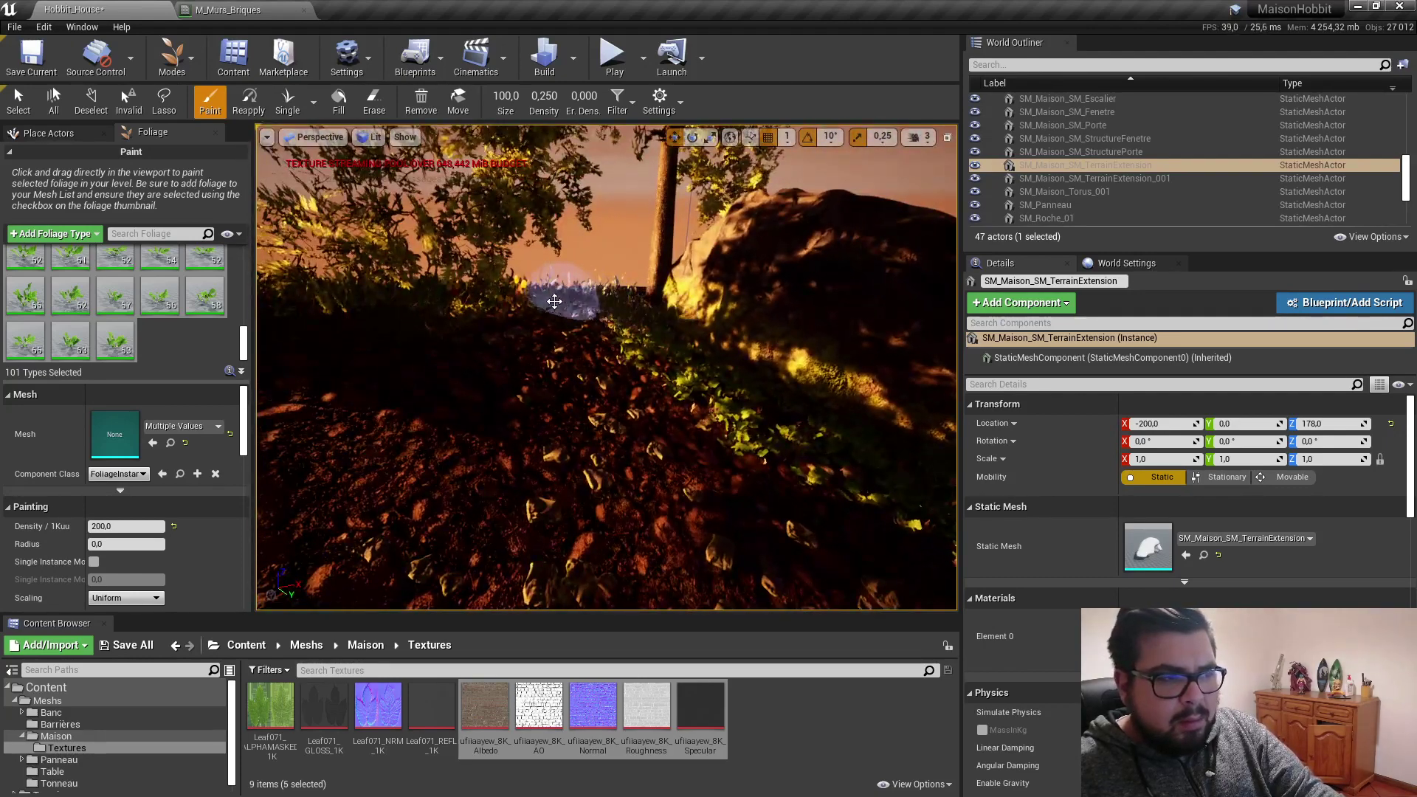
right_click_drag(607, 368, 635, 369)
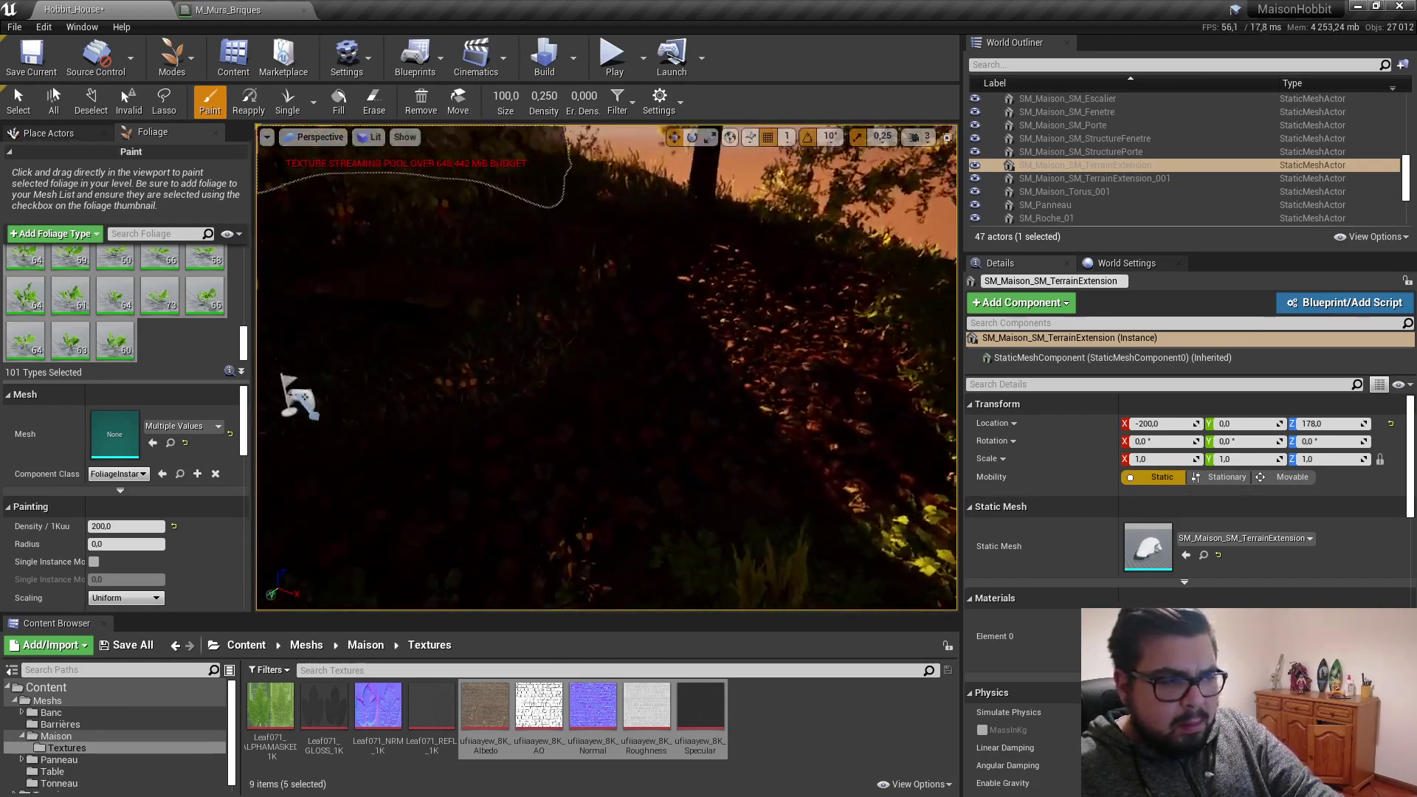
right_click_drag(782, 443, 787, 440)
scroll(705, 361, "up", 5)
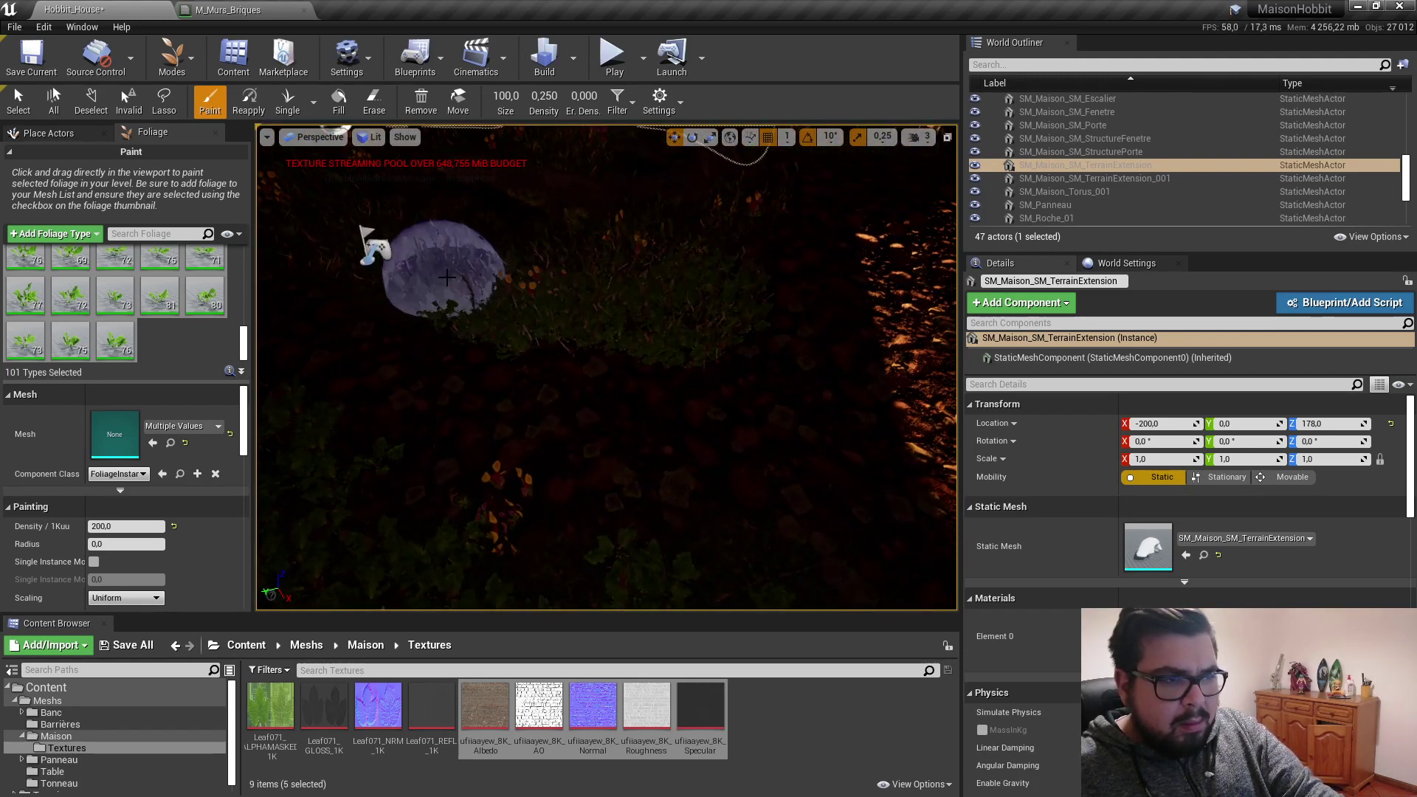
right_click_drag(461, 263, 479, 255)
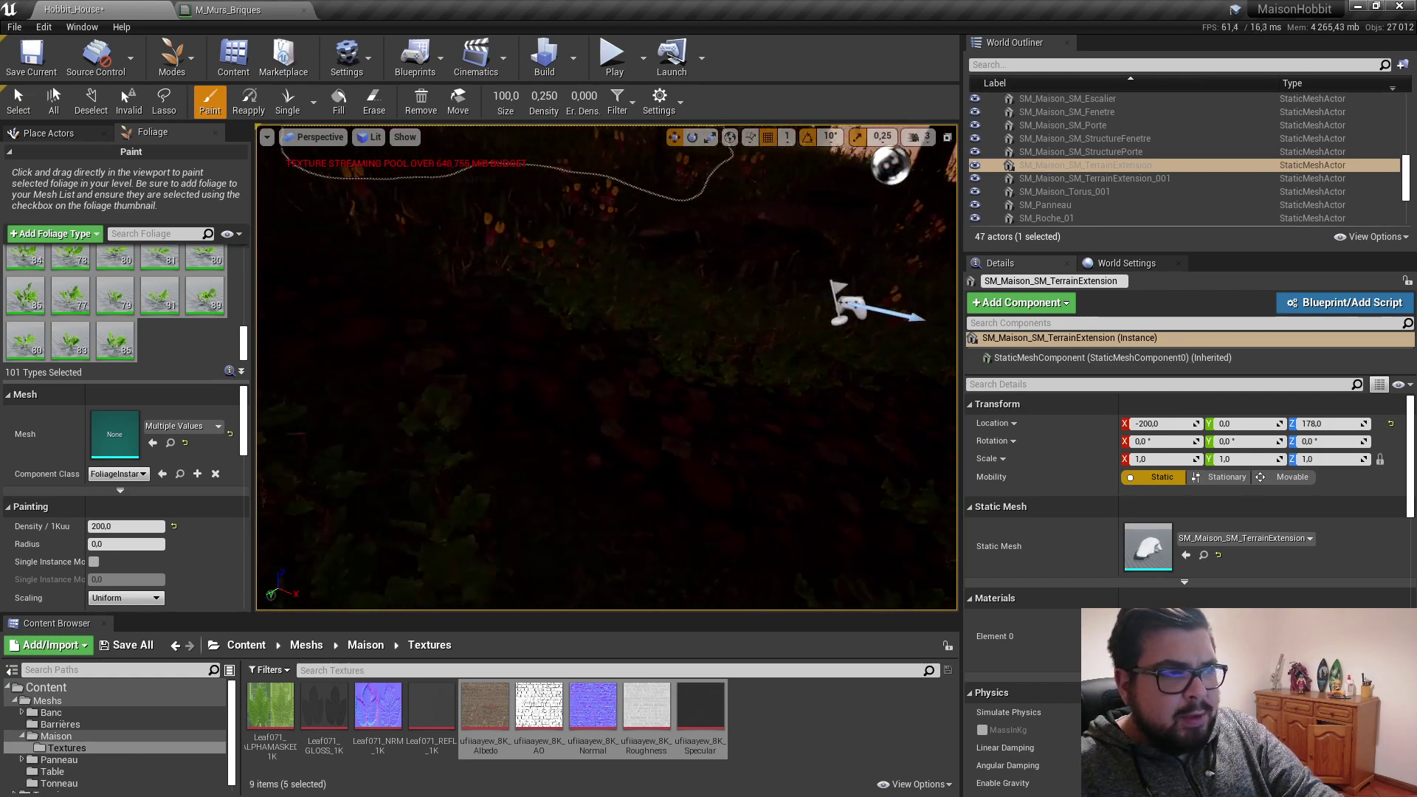
right_click_drag(606, 369, 605, 340)
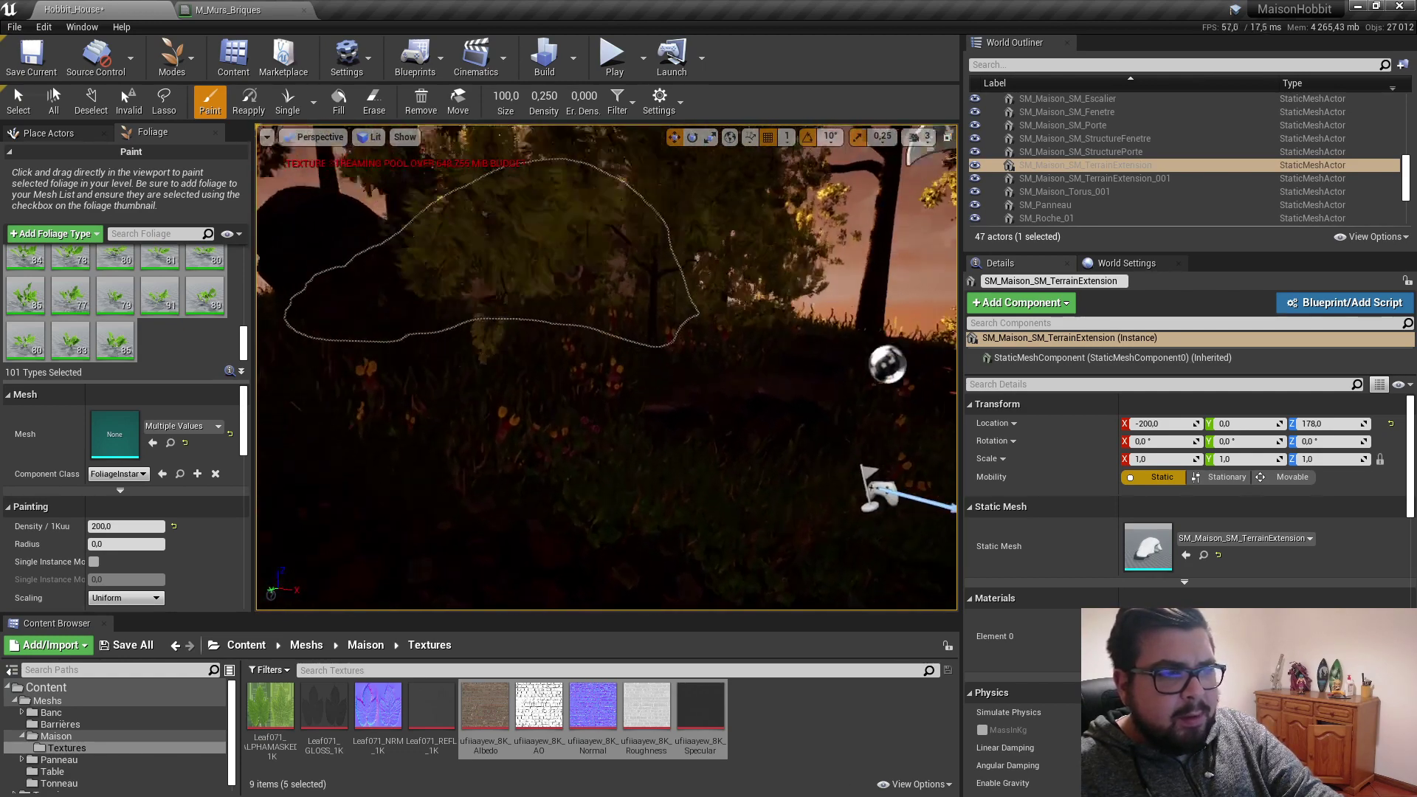
right_click_drag(861, 426, 427, 326)
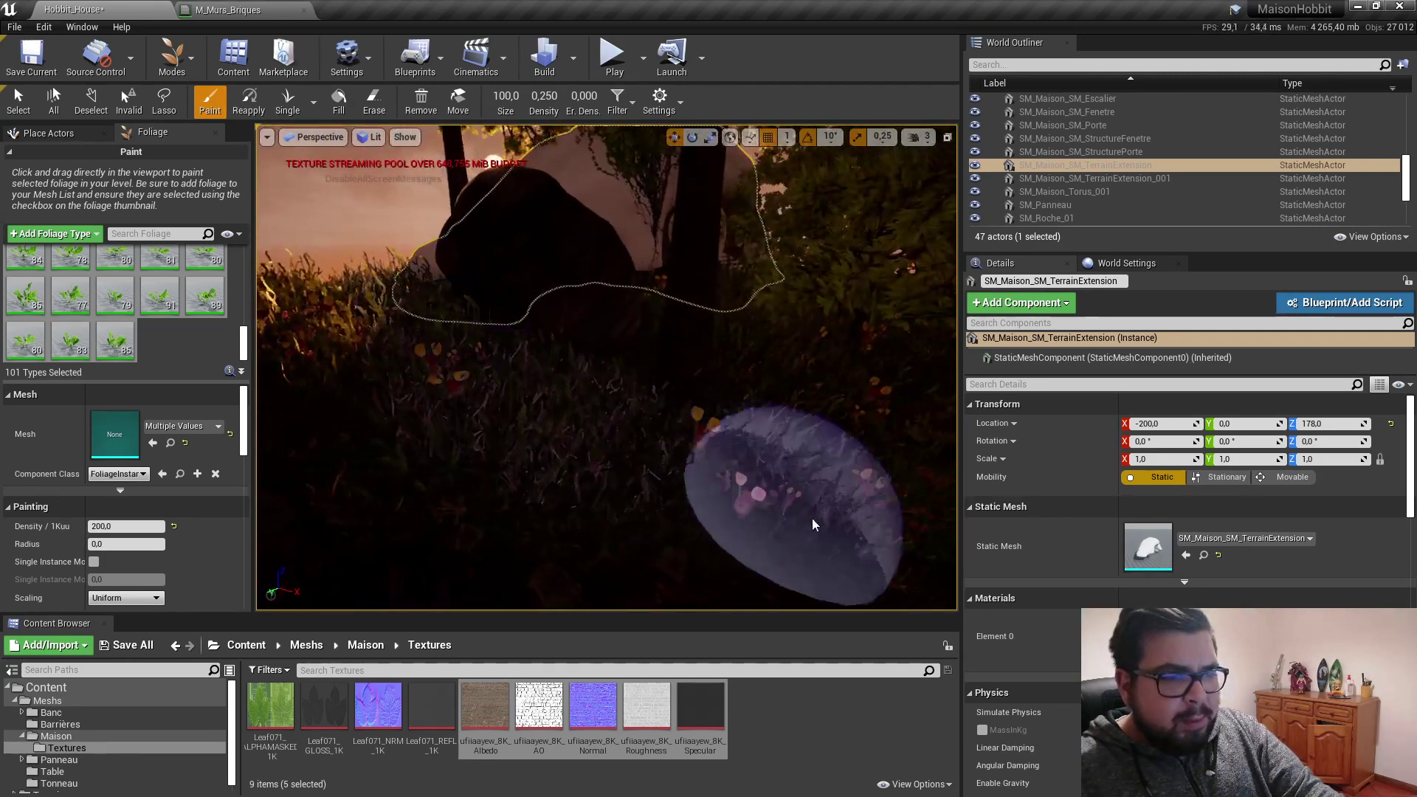
mouse_move(379, 364)
right_mouse_down()
mouse_move(310, 347)
mouse_move(303, 279)
mouse_move(380, 332)
right_mouse_up()
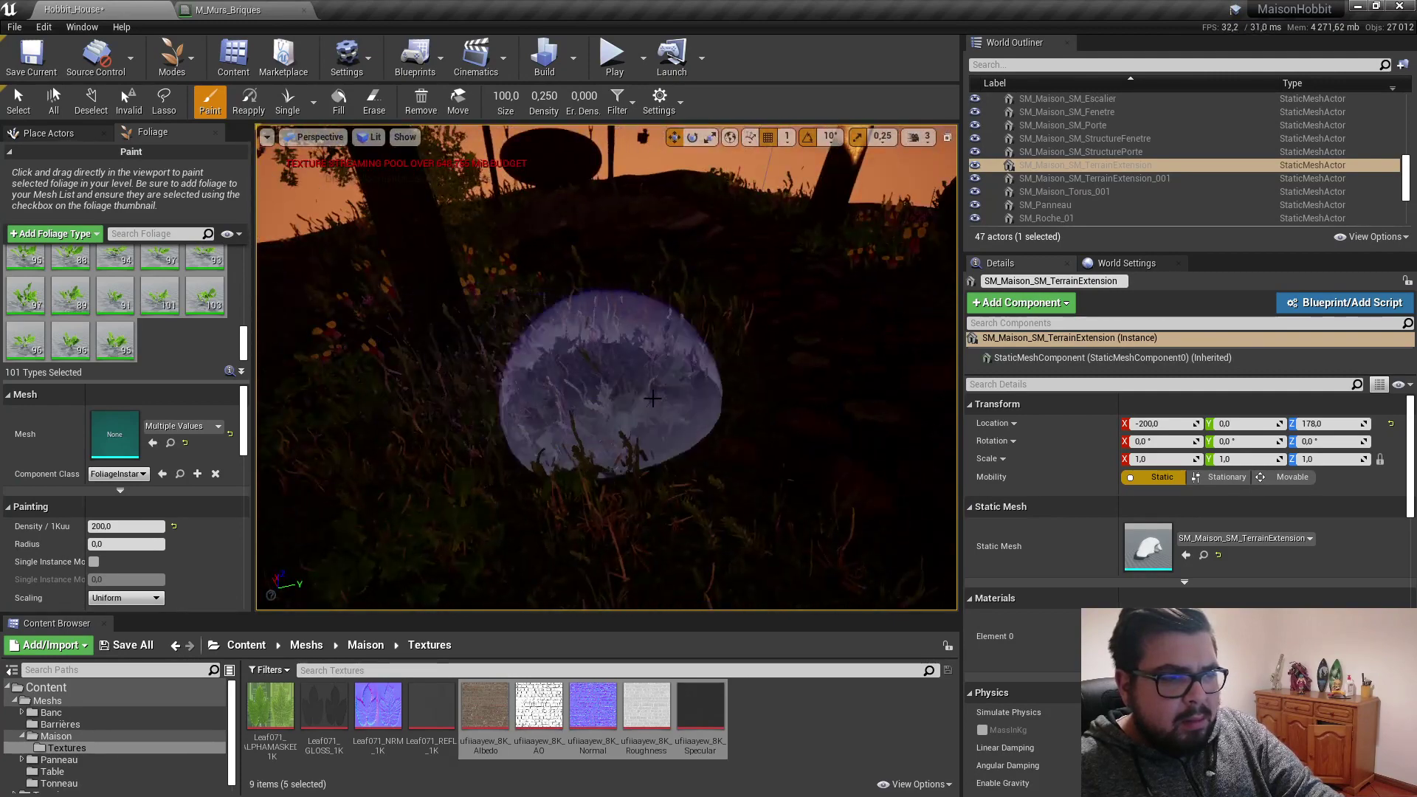
mouse_move(573, 276)
right_mouse_down()
mouse_move(411, 319)
mouse_move(657, 347)
right_mouse_up()
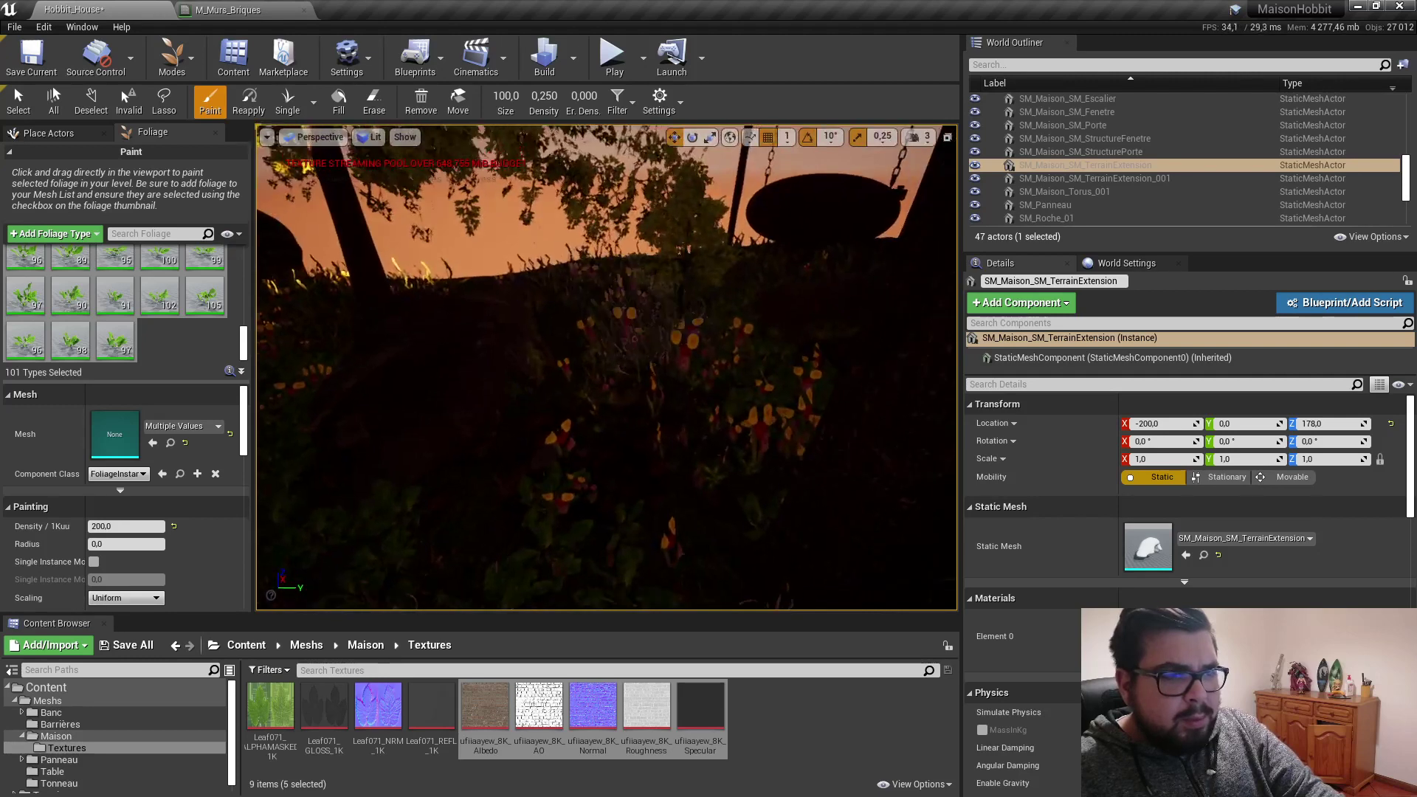
Step: Paint grass and flowers across the ground near the plank, tree and rock
mouse_move(657, 347)
left_mouse_down()
mouse_move(579, 432)
mouse_move(619, 342)
left_mouse_up()
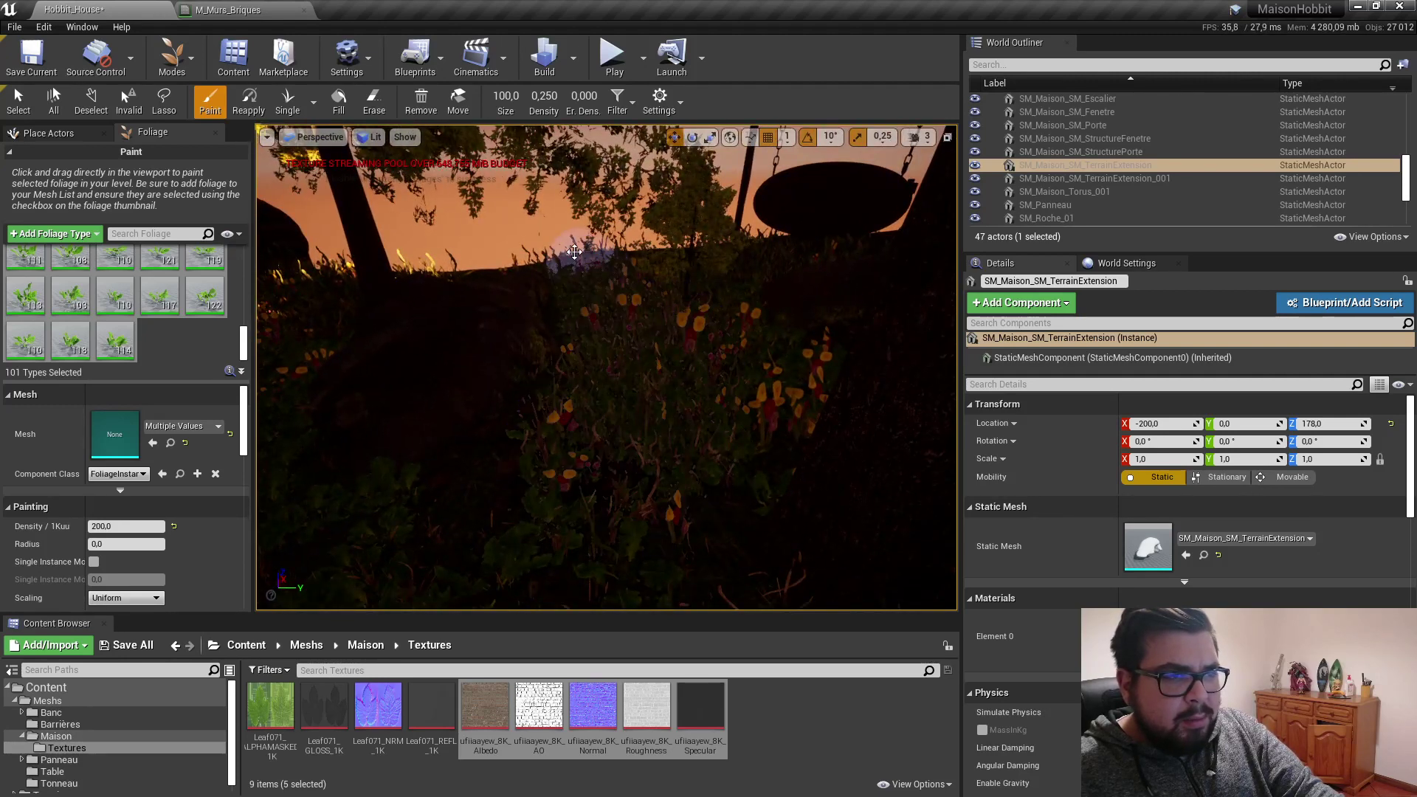
left_click(574, 251)
mouse_move(574, 252)
right_mouse_down()
mouse_move(544, 256)
mouse_move(484, 341)
right_mouse_up()
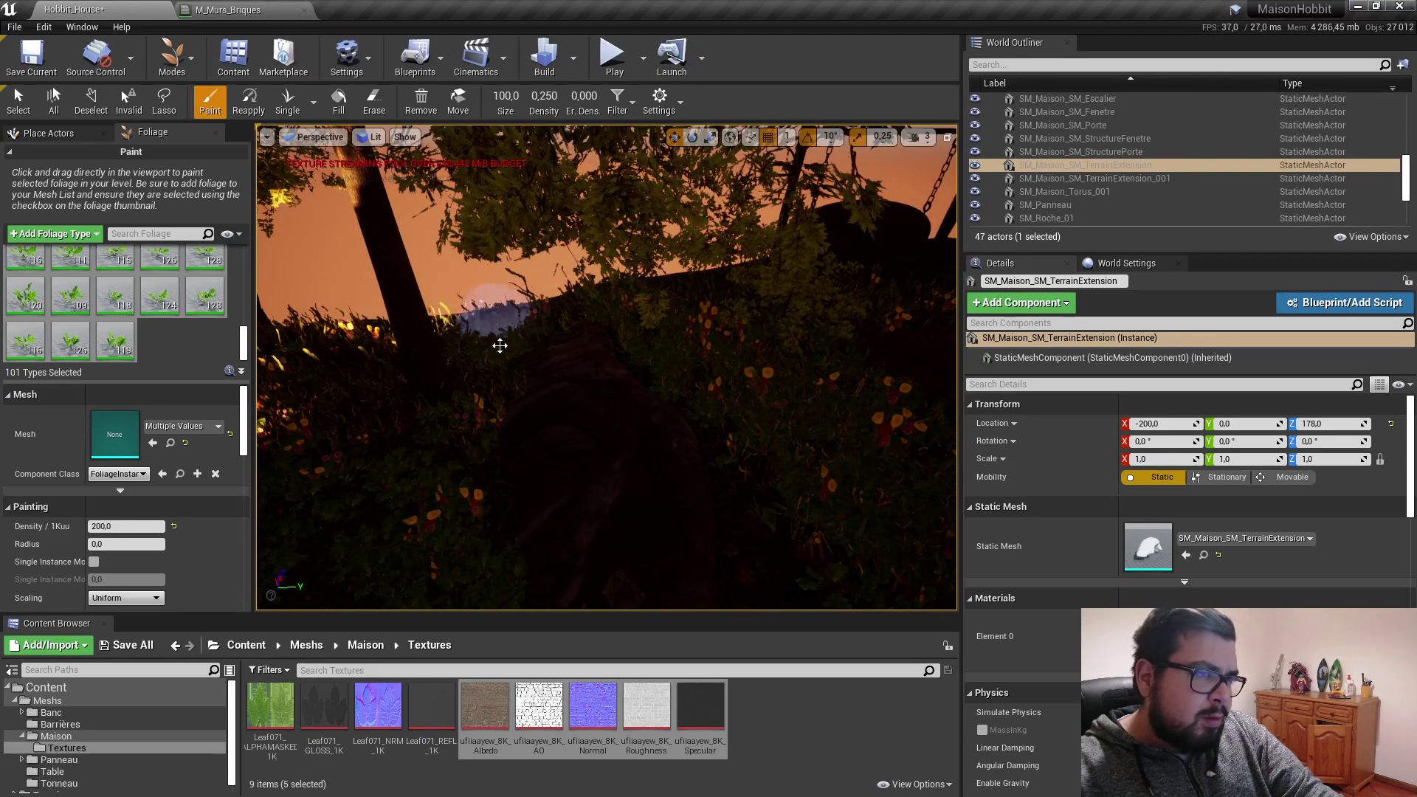
left_click_drag(500, 345, 380, 443)
mouse_move(380, 443)
right_mouse_down()
mouse_move(442, 414)
mouse_move(384, 369)
right_mouse_up()
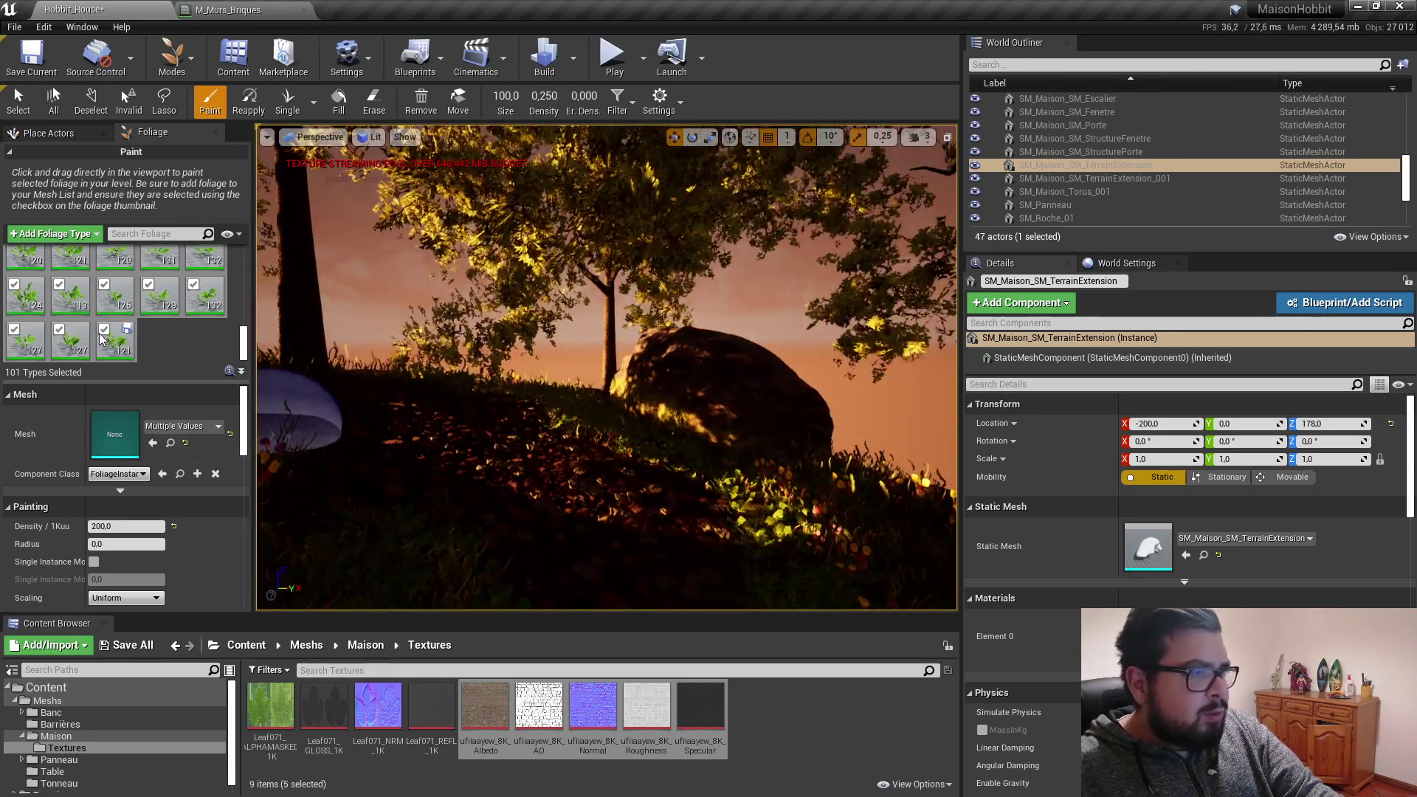
Step: Deactivate all foliage types, activate SM_PlanteFeuille_14, then reselect so 34 types are active
left_click(60, 330)
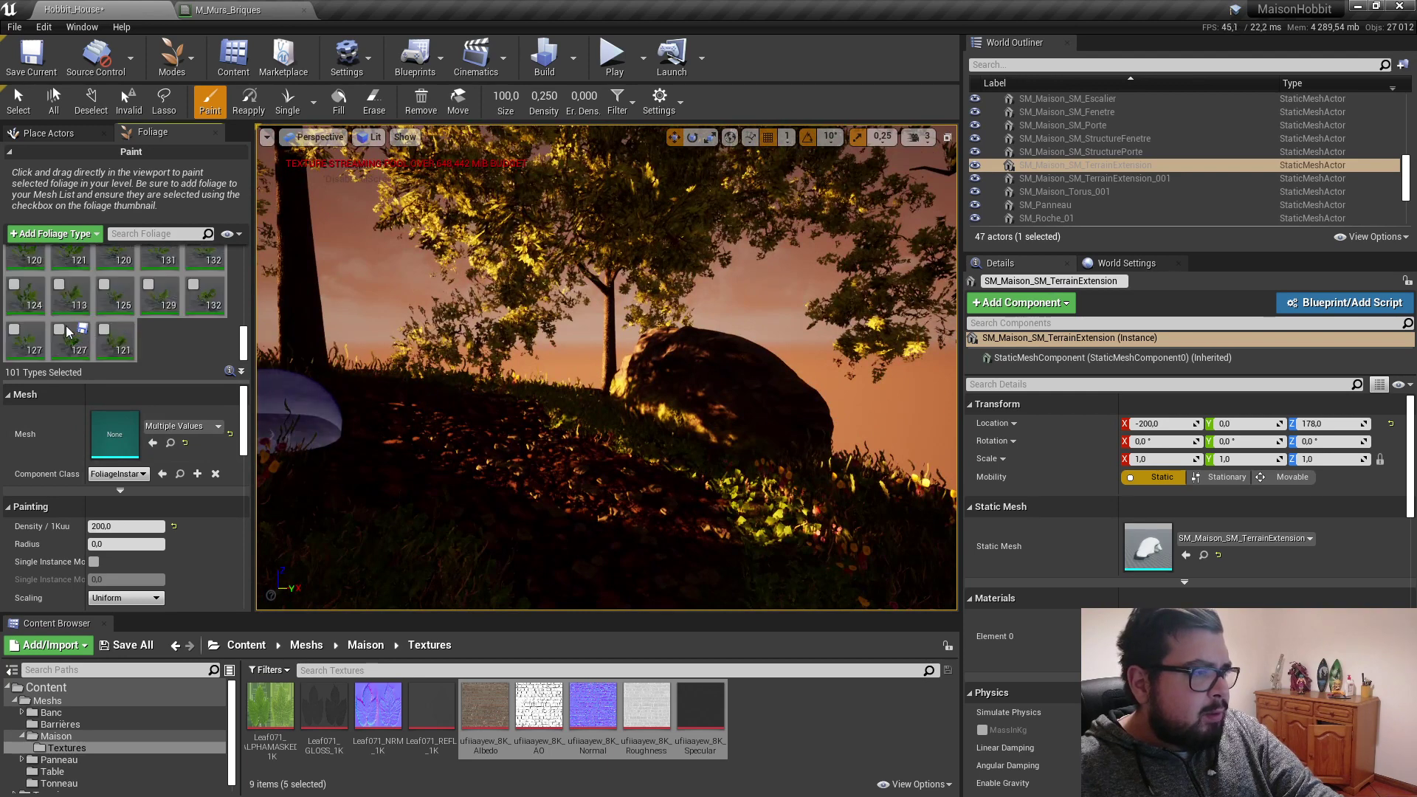
left_click(104, 330)
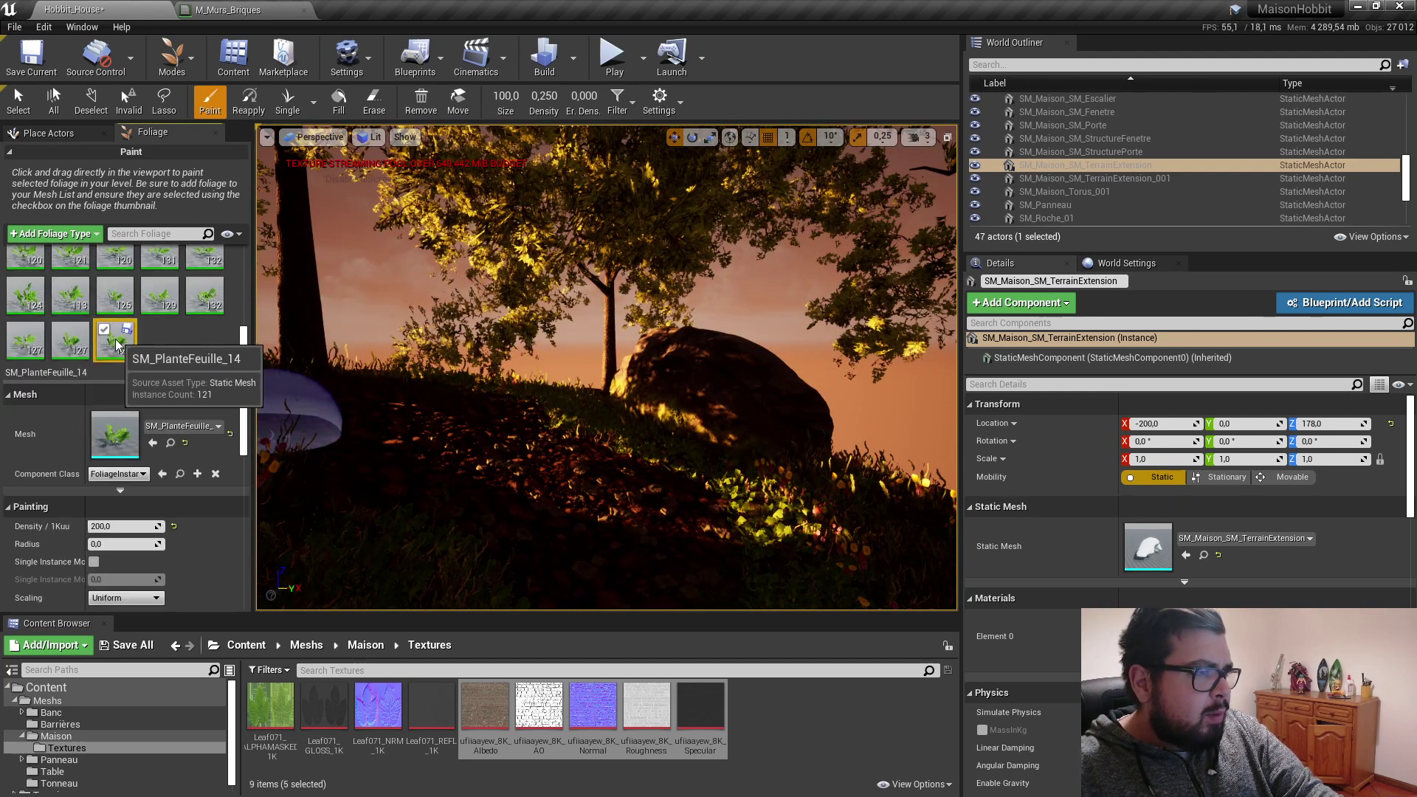
scroll(116, 344, "up", 5)
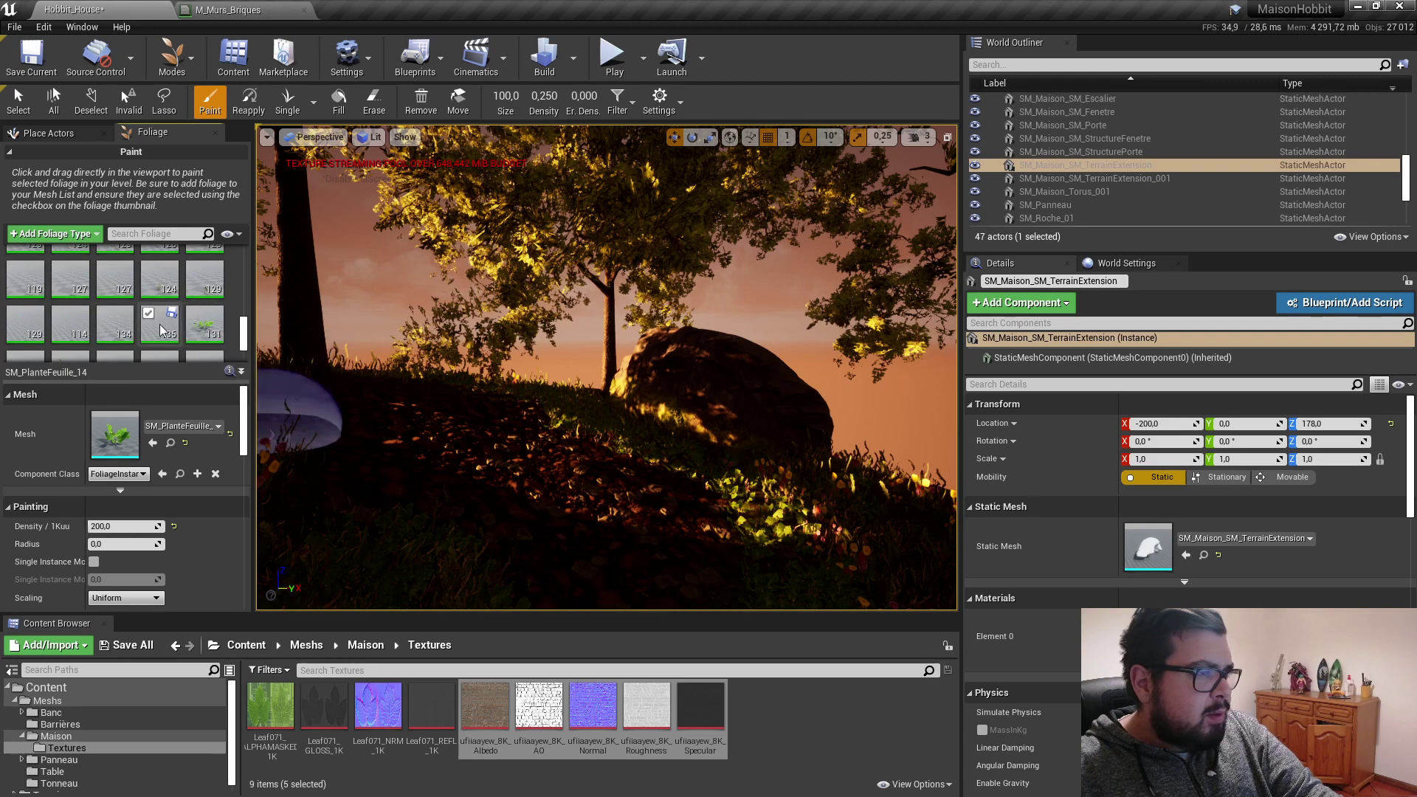
scroll(151, 327, "up", 2)
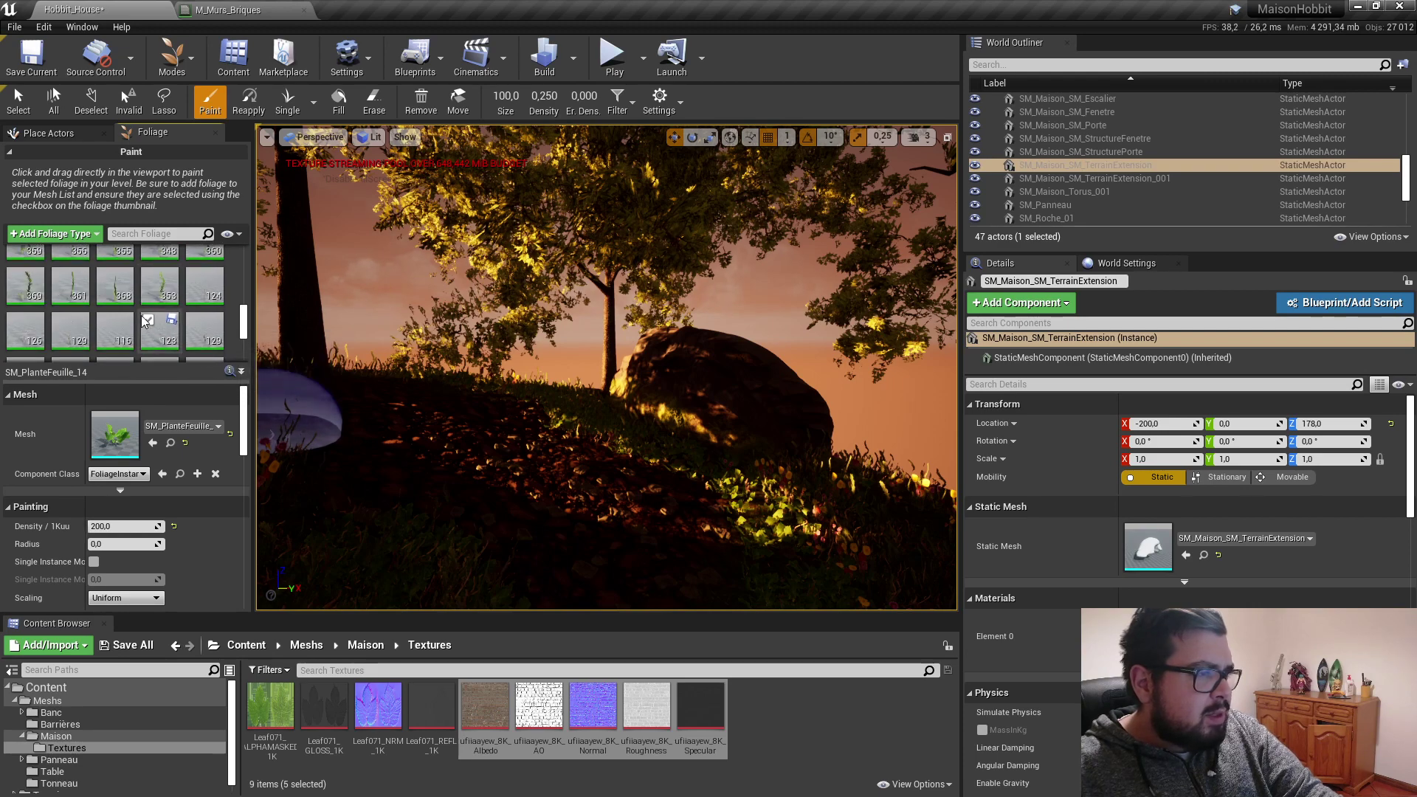
key("ctrl+a")
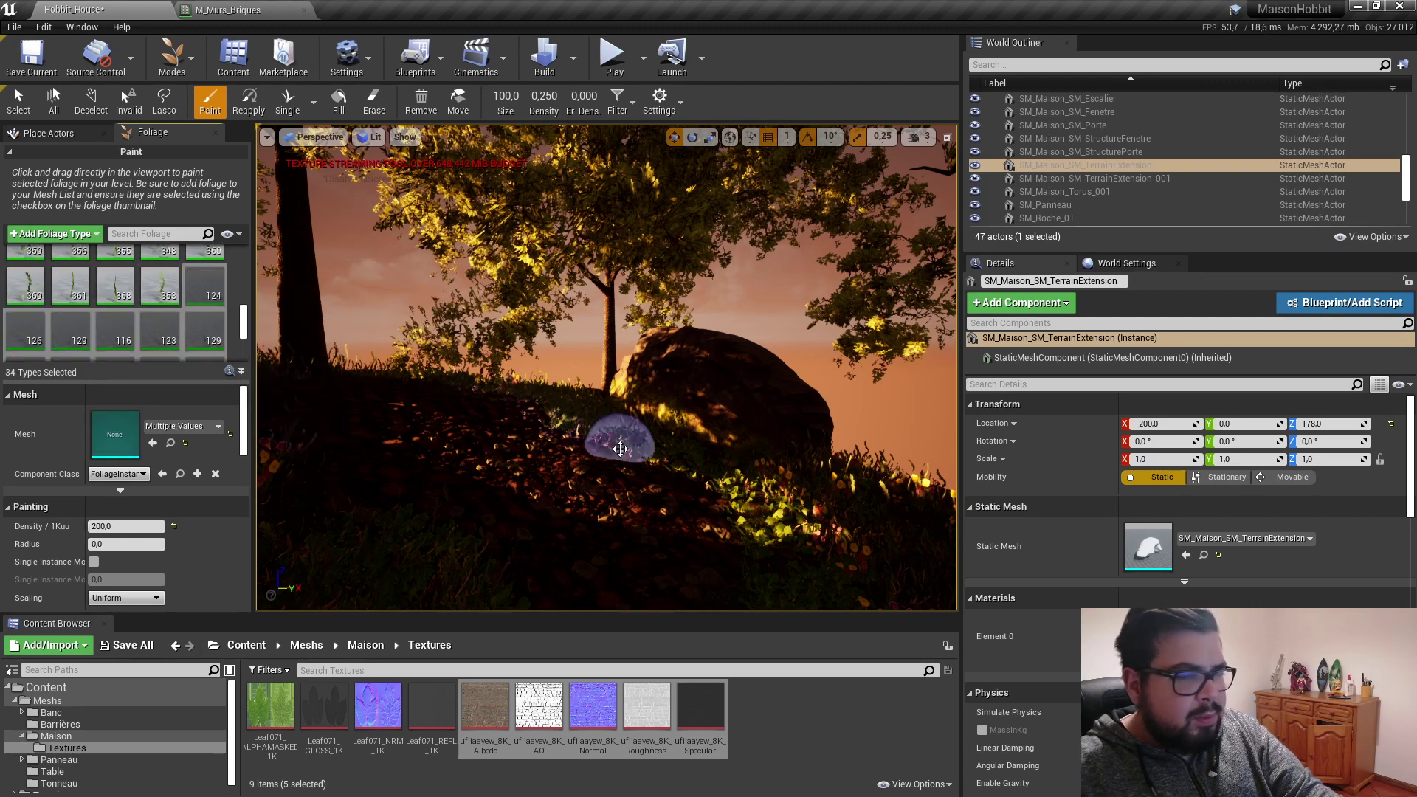
Step: Paint more foliage over the slope by the house and around the tree trunk
mouse_move(538, 420)
right_mouse_down()
mouse_move(613, 397)
mouse_move(784, 384)
right_mouse_up()
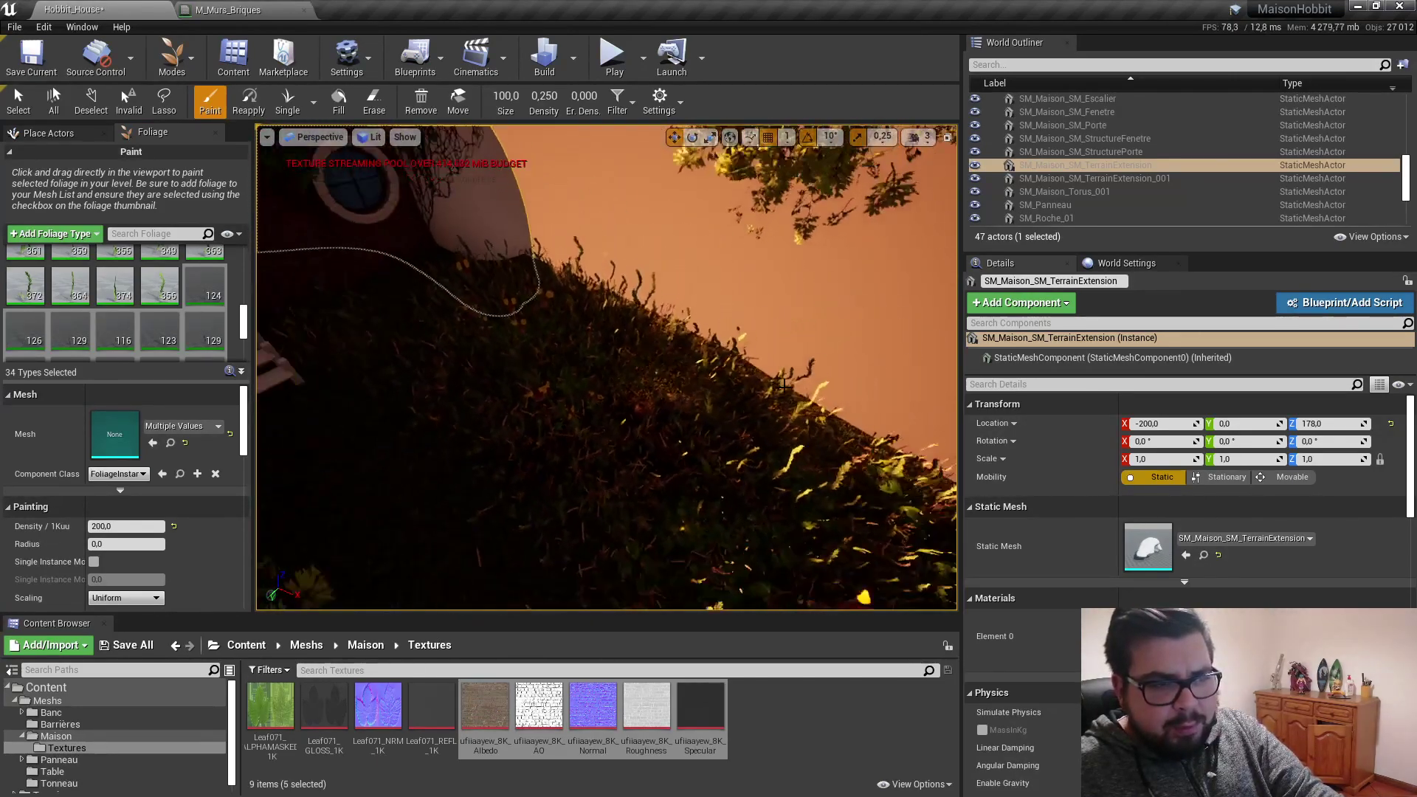
left_click_drag(617, 443, 759, 427)
right_click_drag(758, 427, 703, 403)
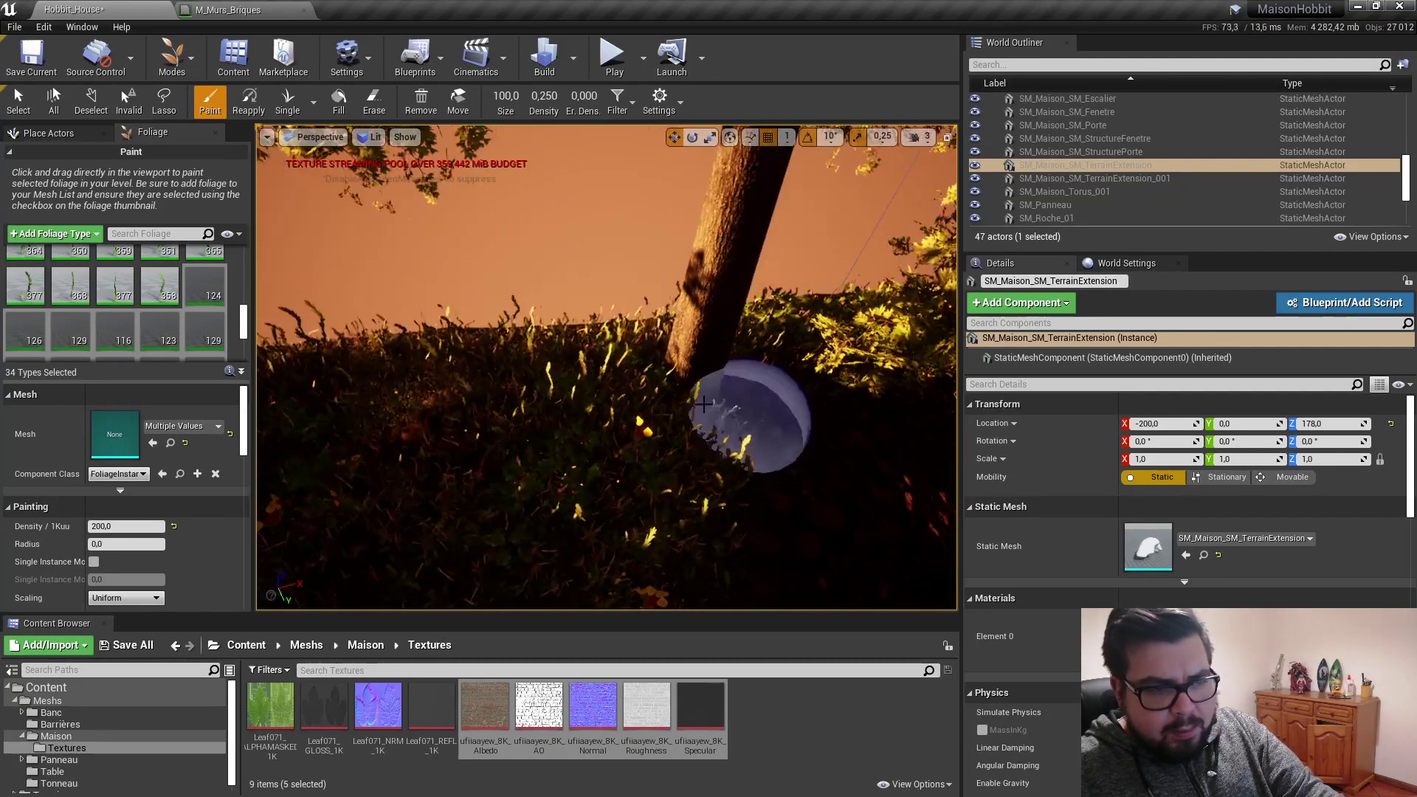
left_click_drag(704, 404, 791, 332)
mouse_move(791, 332)
right_mouse_down()
mouse_move(775, 348)
mouse_move(804, 315)
mouse_move(772, 348)
right_mouse_up()
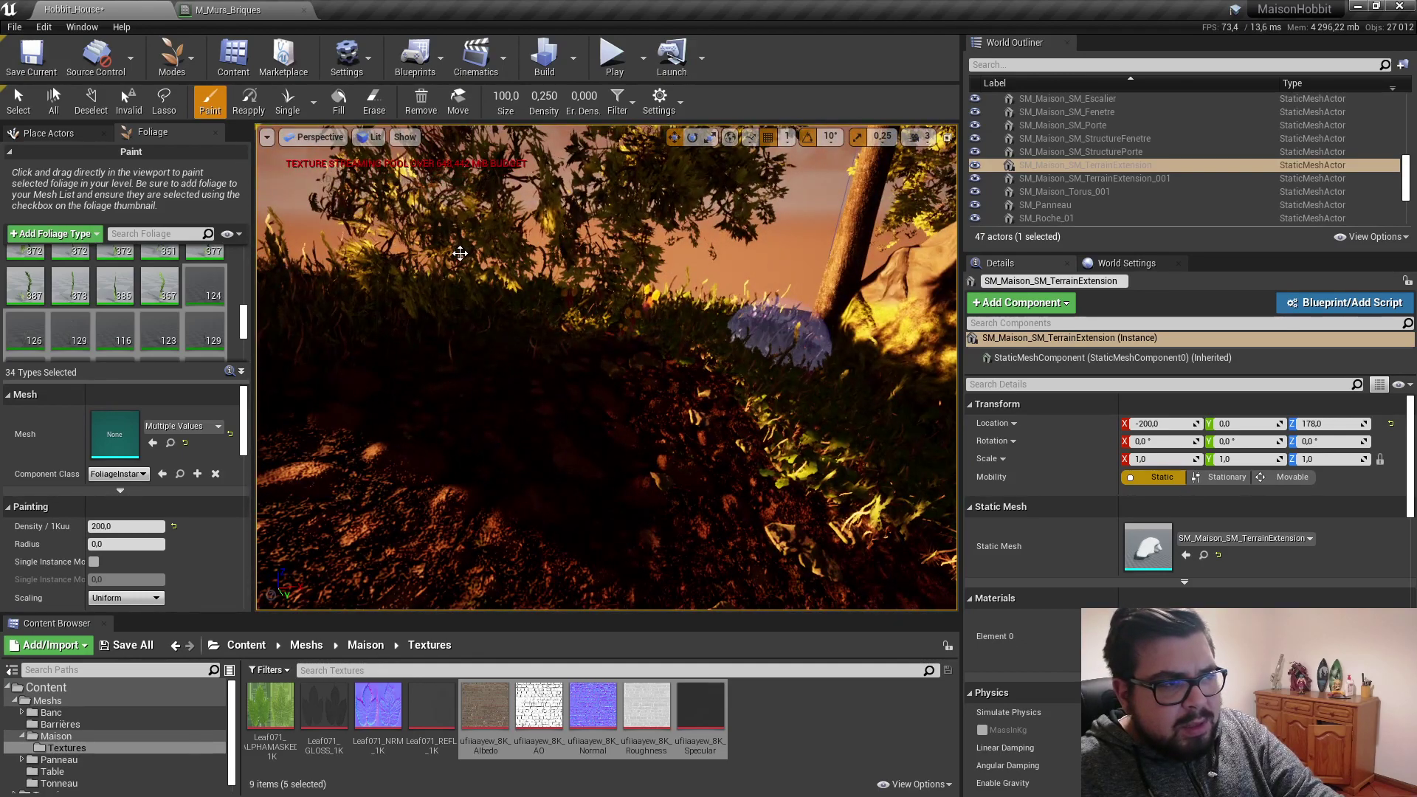
Step: Fly through the grass, trees and hillside to inspect the new plants near the hobbit house
right_click_drag(500, 265, 500, 266)
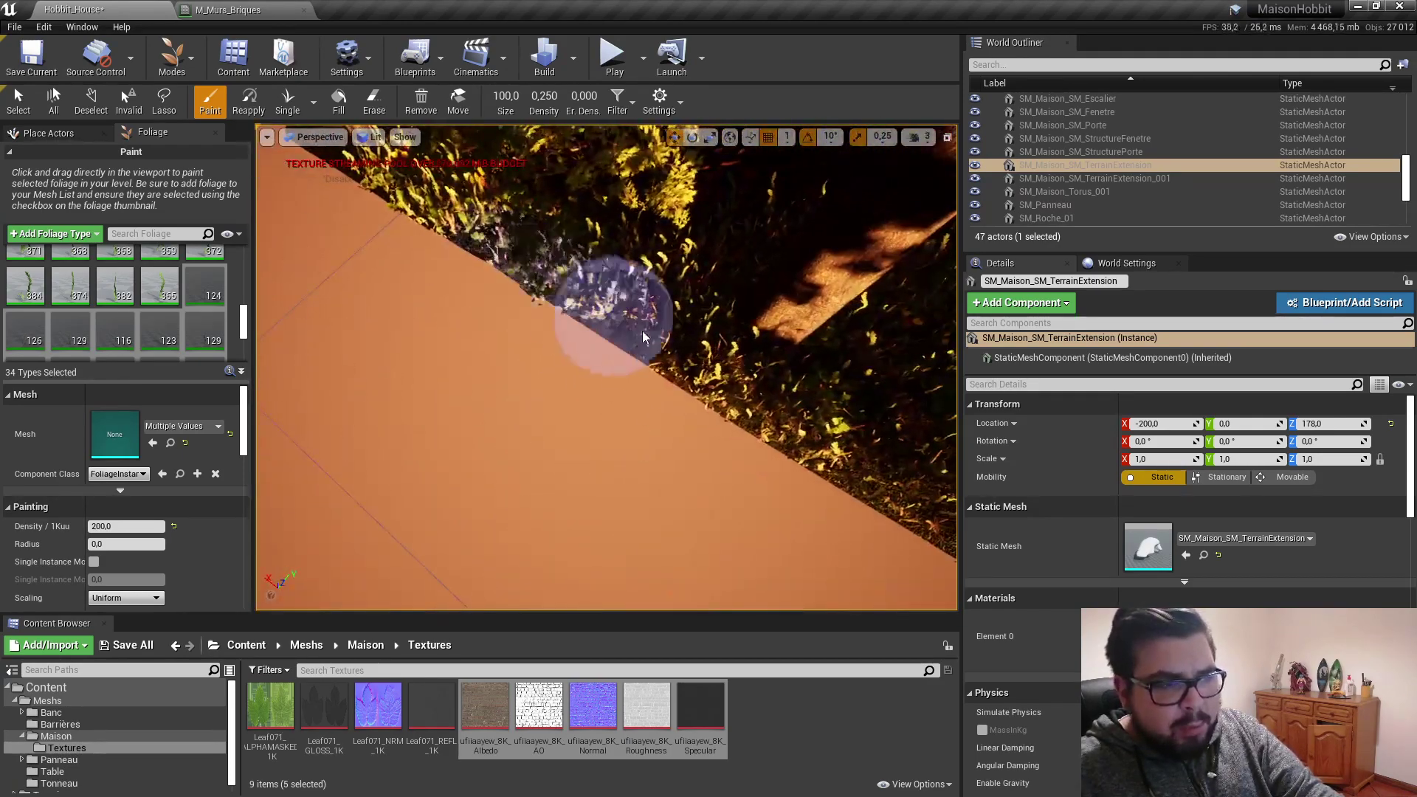
right_click_drag(419, 210, 420, 207)
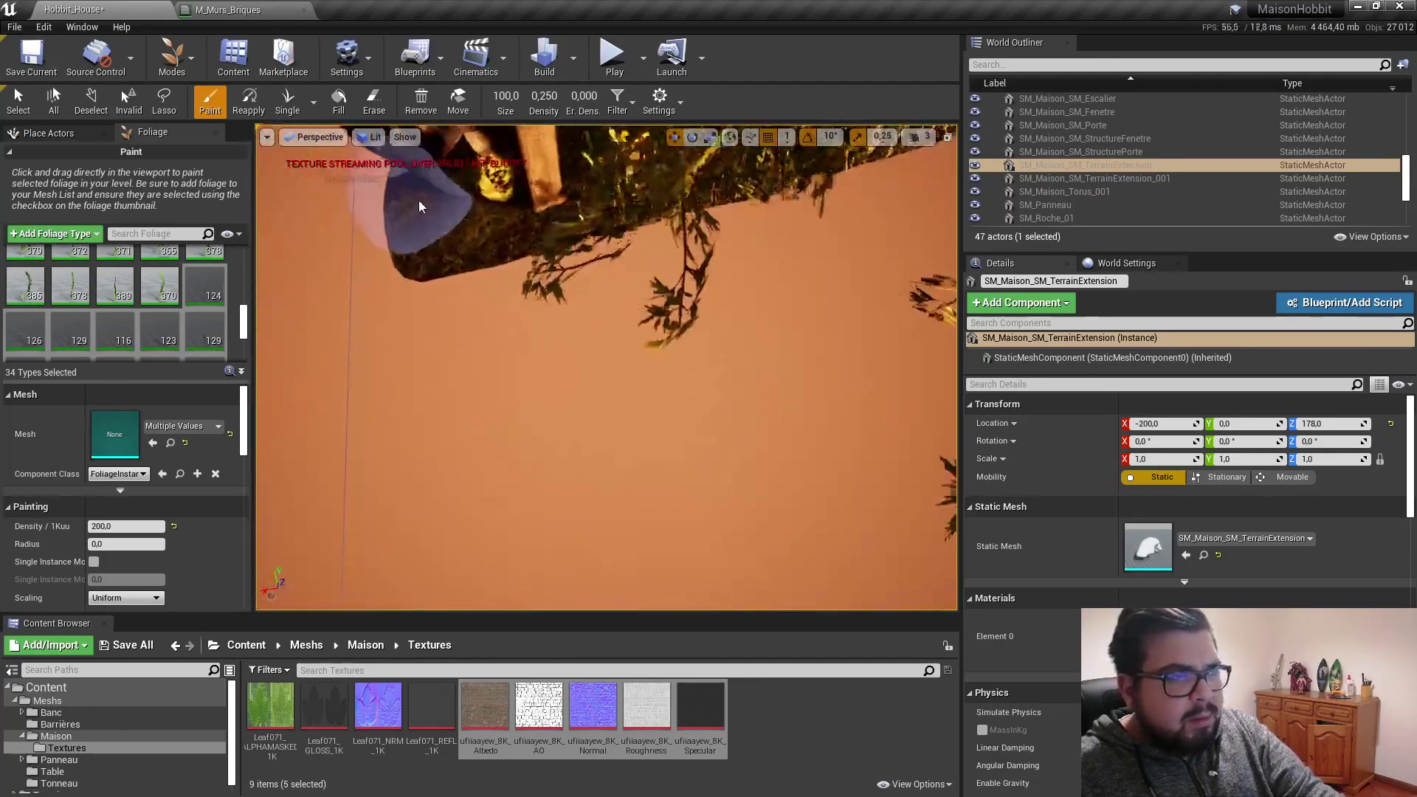
right_click_drag(594, 232, 594, 233)
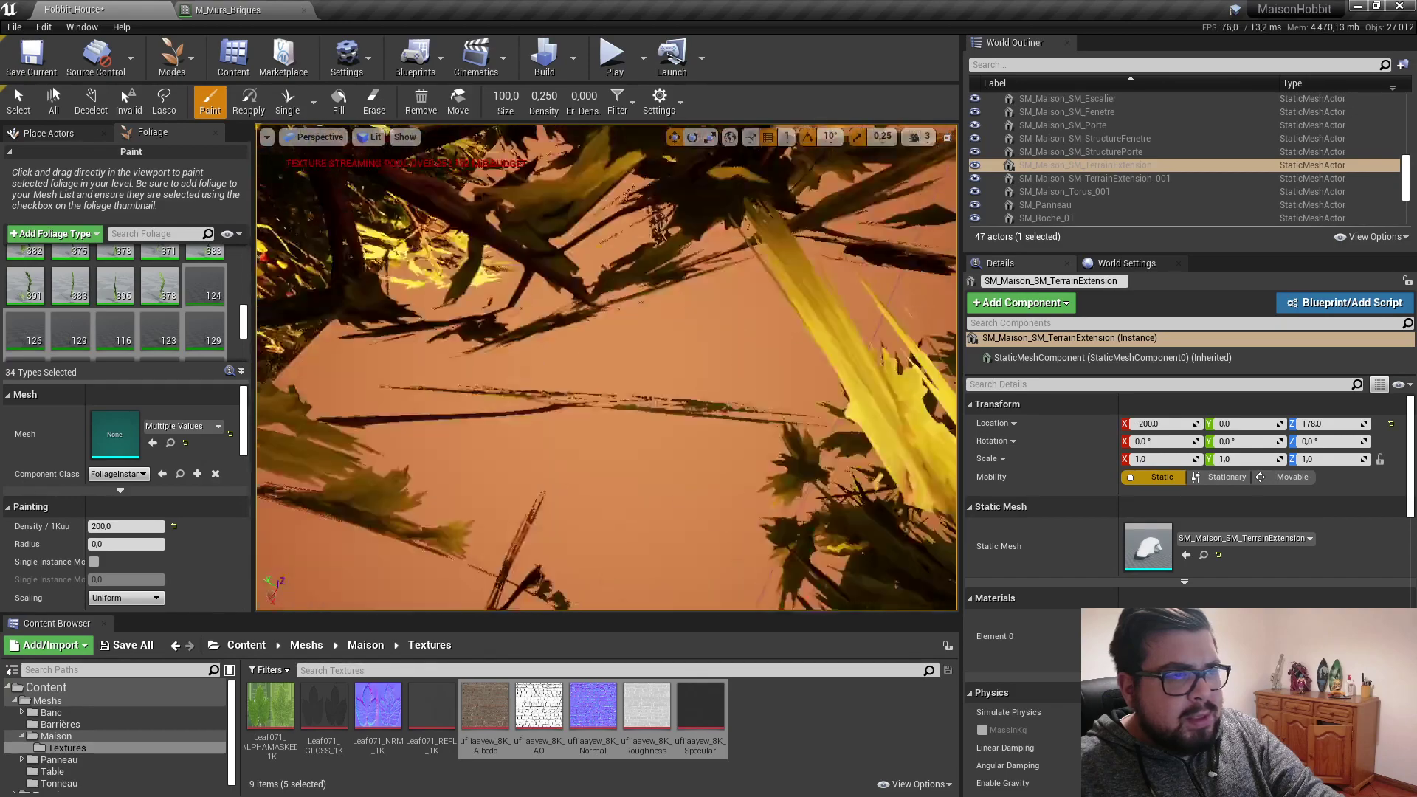
mouse_move(409, 285)
right_mouse_down()
mouse_move(260, 420)
mouse_move(816, 181)
right_mouse_up()
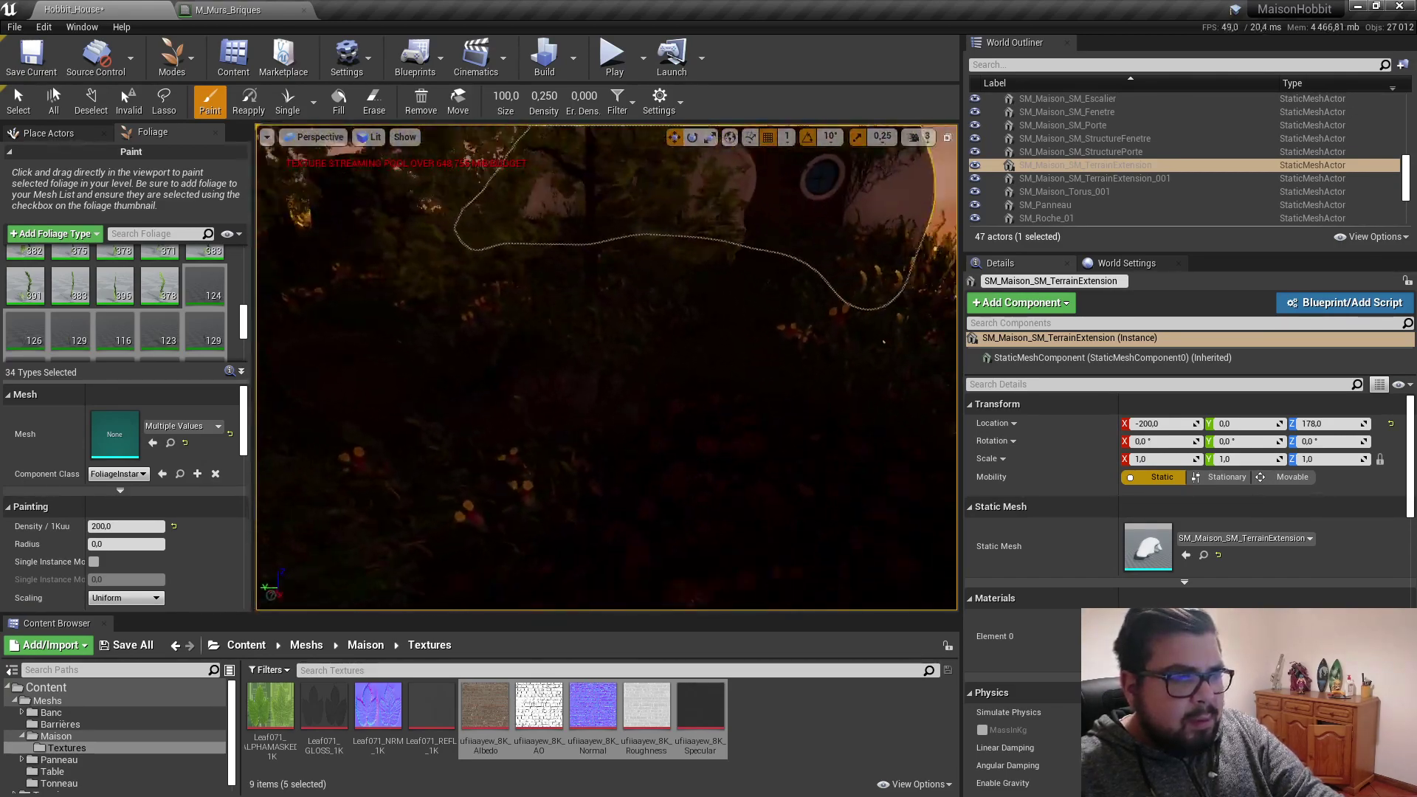
mouse_move(507, 443)
right_mouse_down()
mouse_move(402, 319)
mouse_move(547, 396)
mouse_move(541, 368)
right_mouse_up()
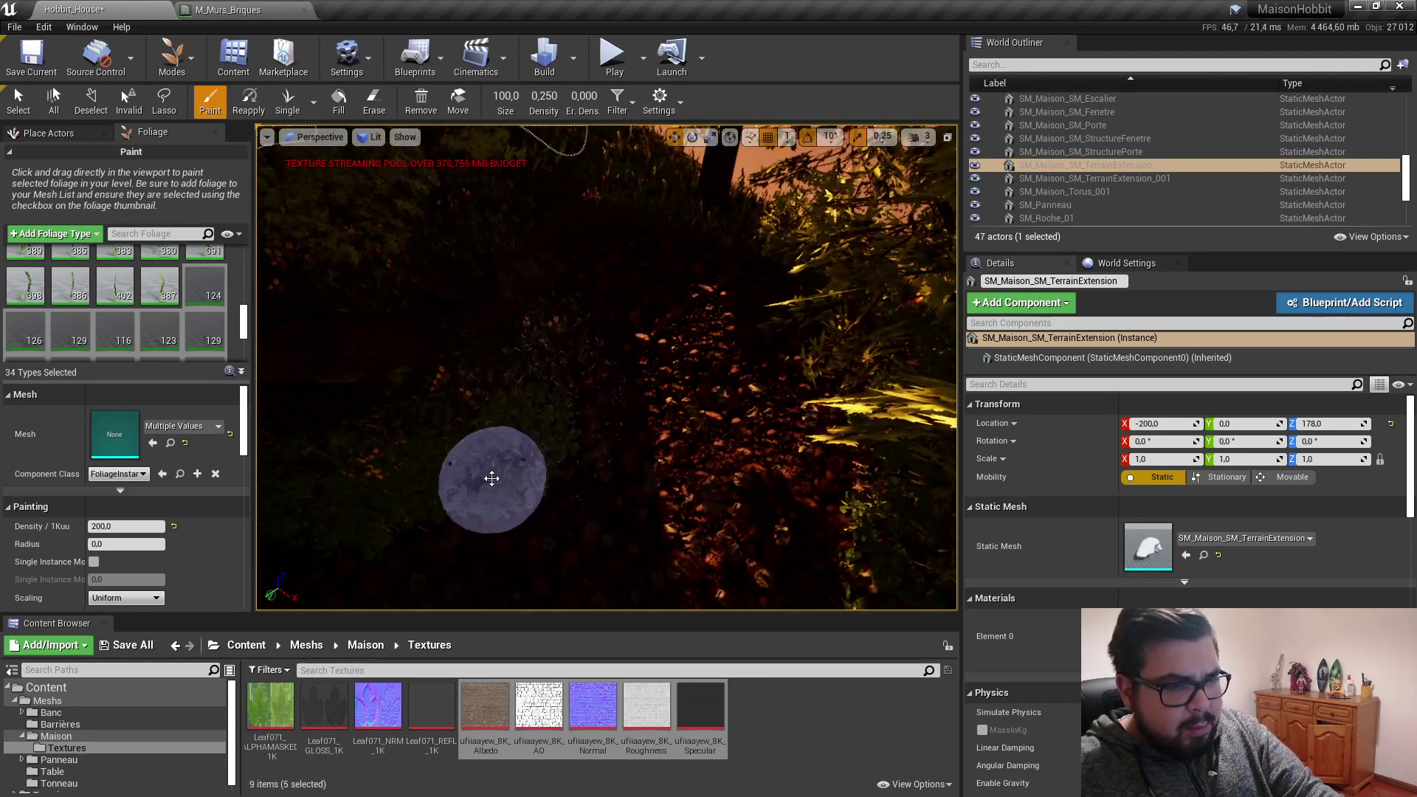
right_click_drag(490, 474, 517, 384)
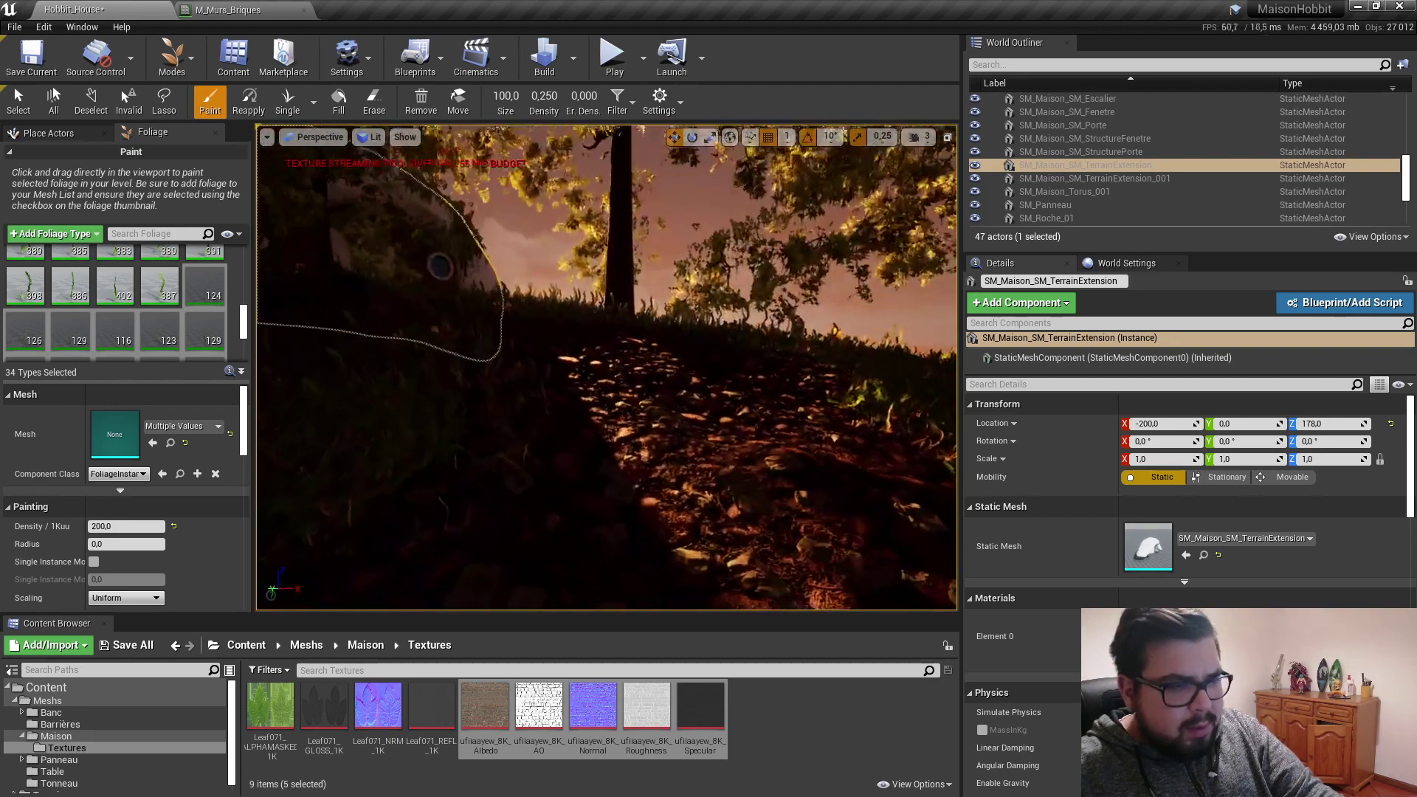
right_click_drag(516, 384, 566, 477)
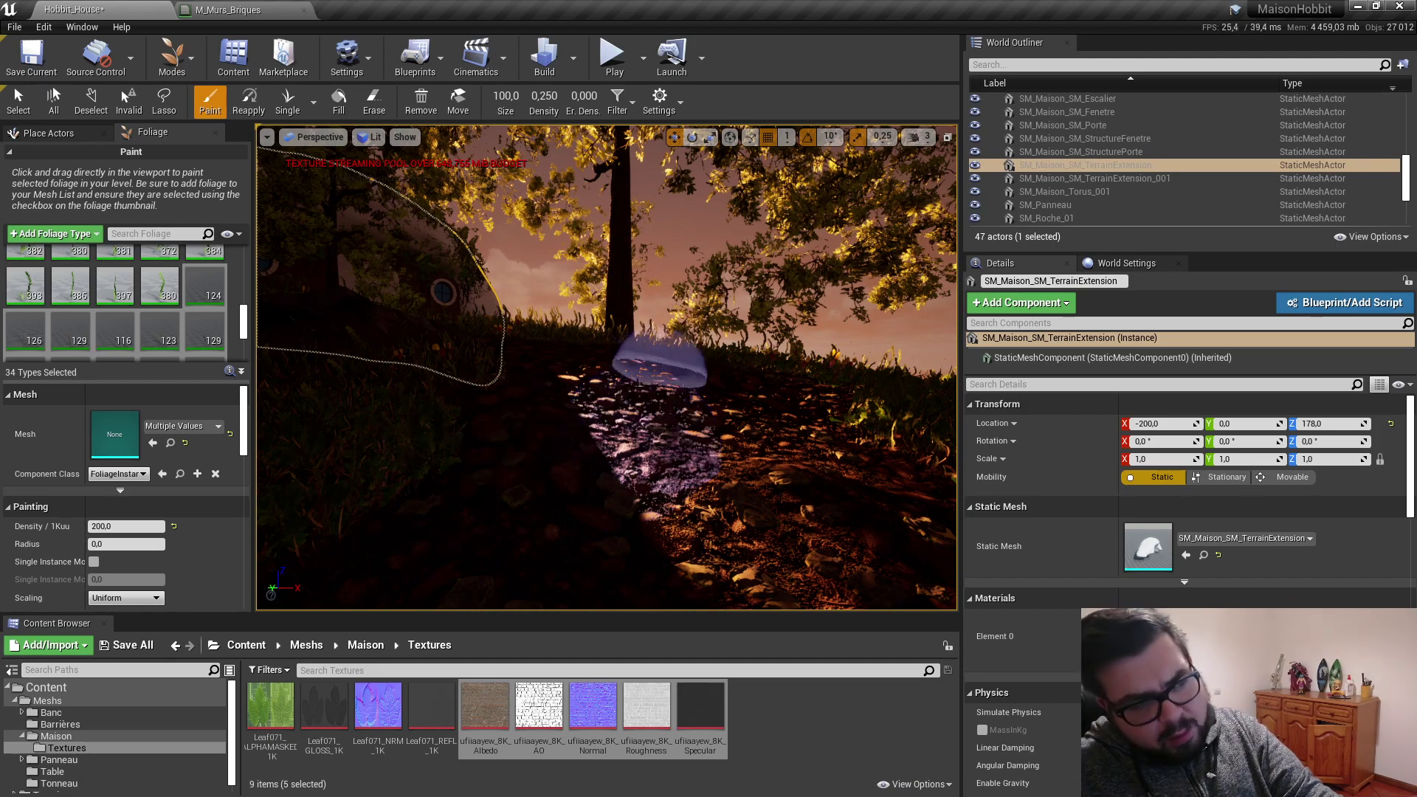
mouse_move(638, 424)
right_mouse_down()
mouse_move(669, 397)
mouse_move(655, 413)
mouse_move(591, 413)
mouse_move(590, 391)
right_mouse_up()
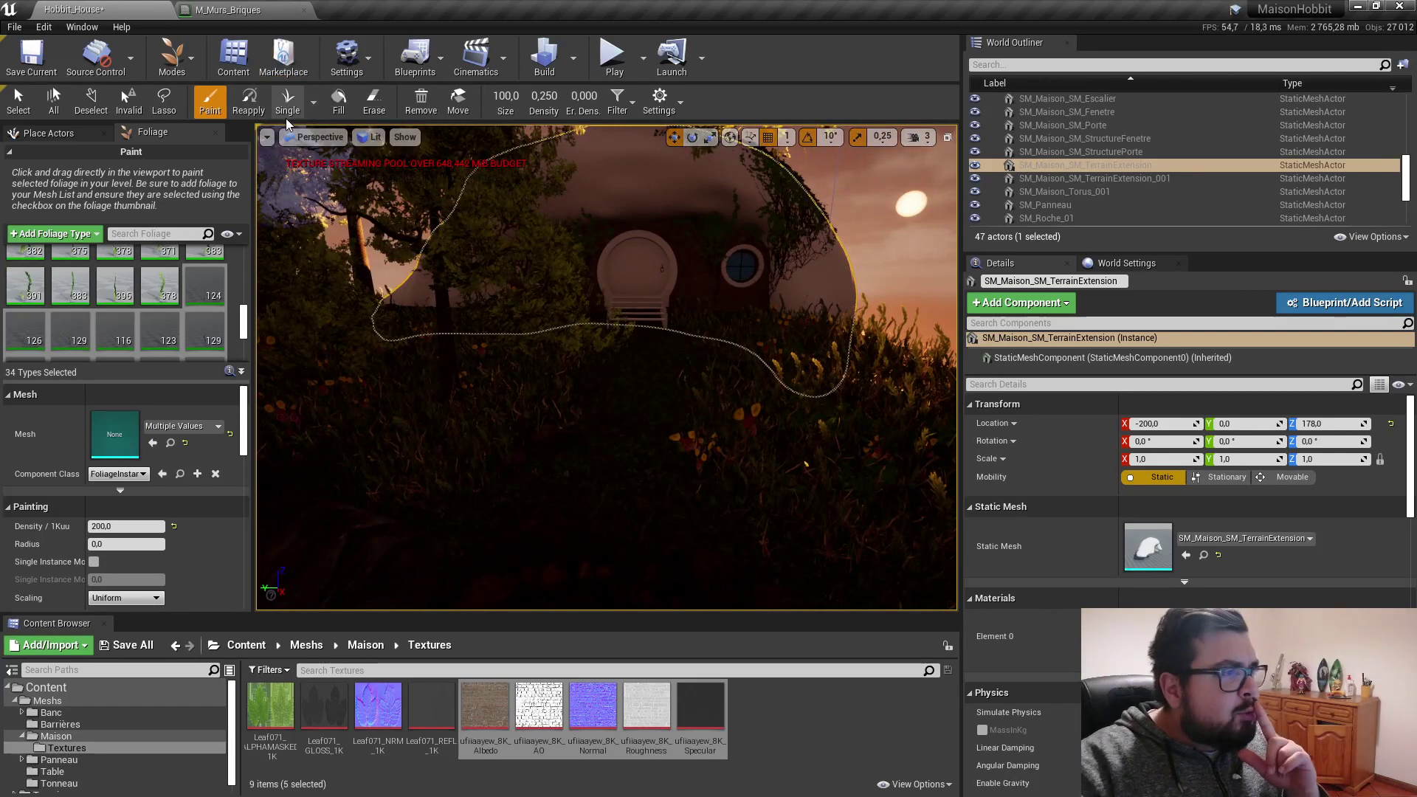
Step: Switch to Place mode and select SM_ArbreLow_01, undoing an accidental deletion of it
left_click(172, 55)
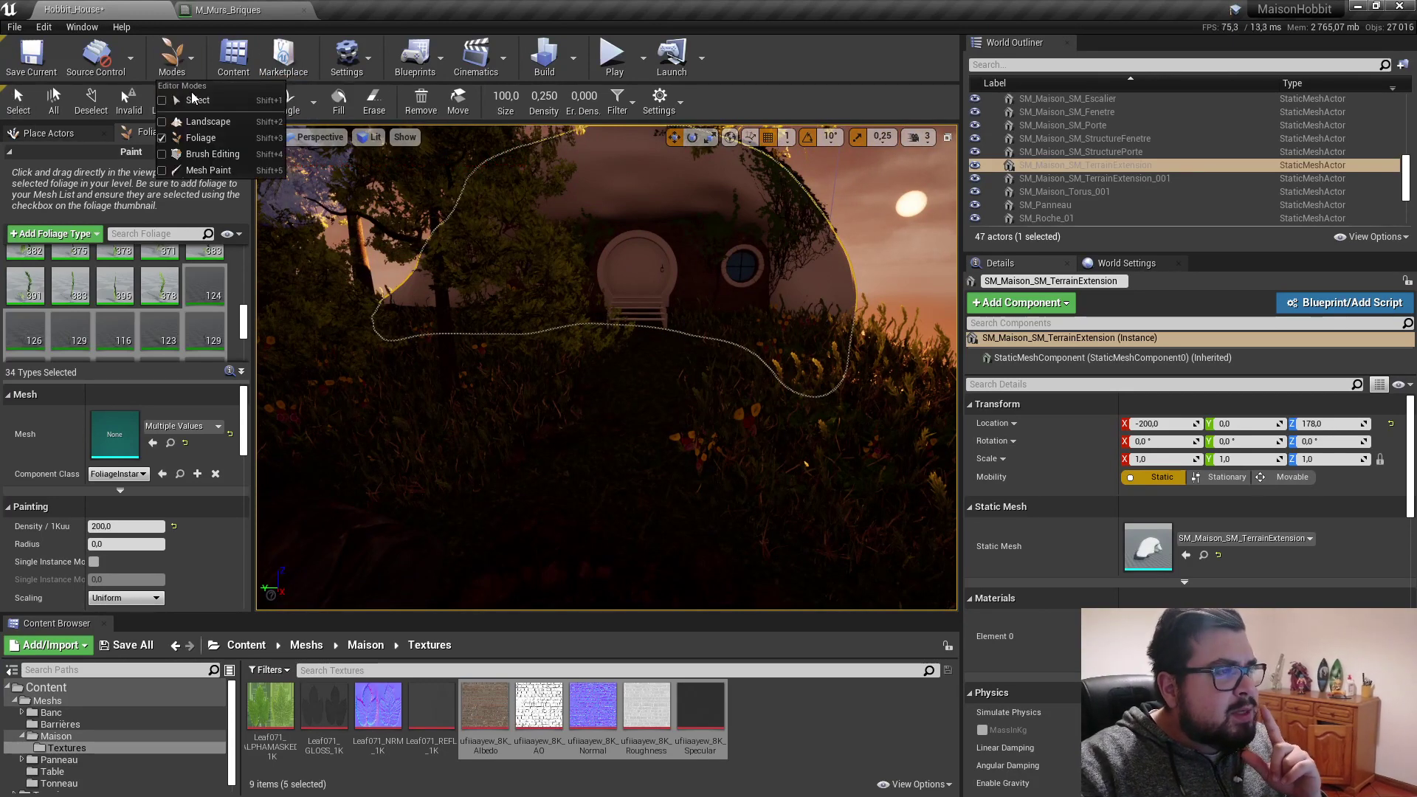
left_click(195, 101)
left_click(447, 295)
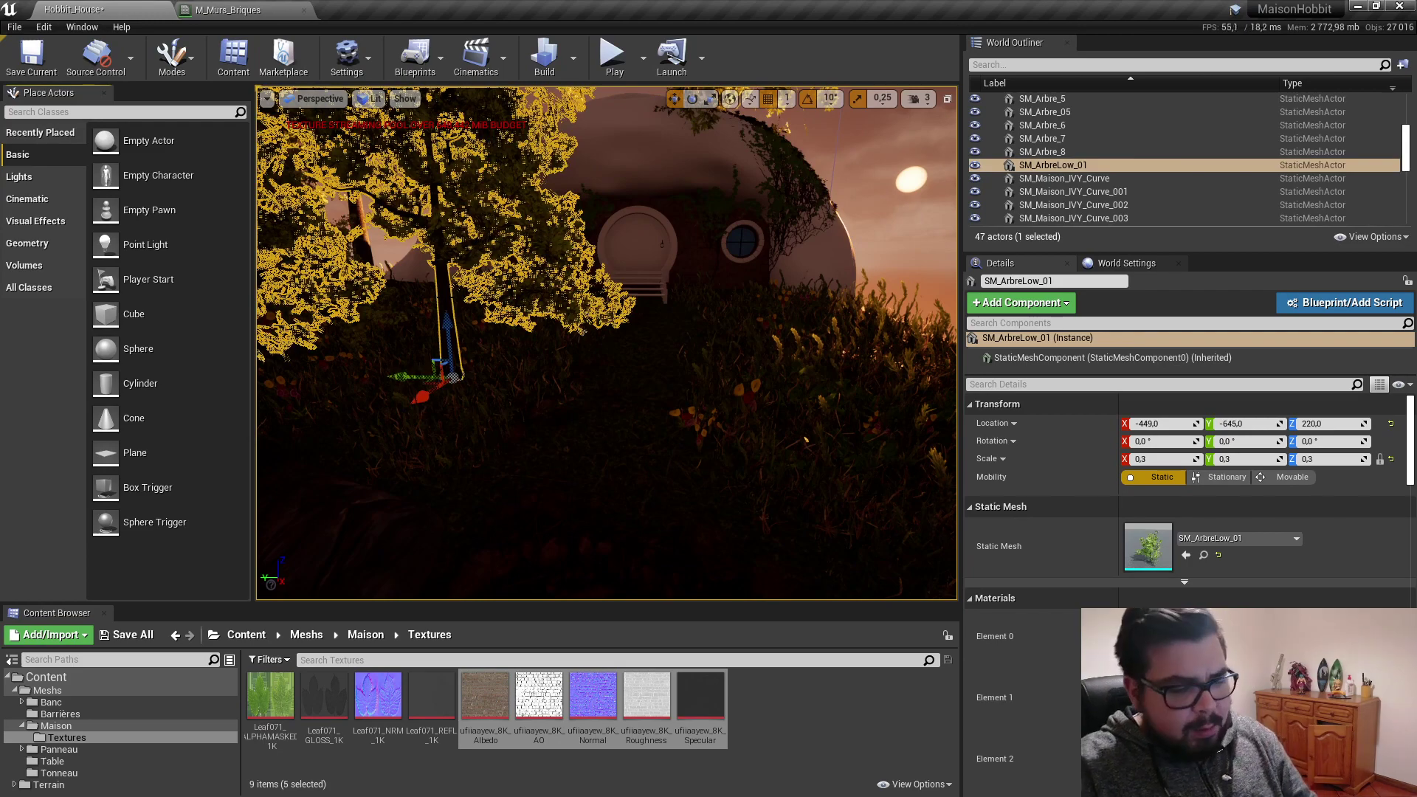
key("Delete")
mouse_move(449, 291)
left_mouse_down()
mouse_move(446, 332)
mouse_move(266, 229)
mouse_move(265, 207)
left_mouse_up()
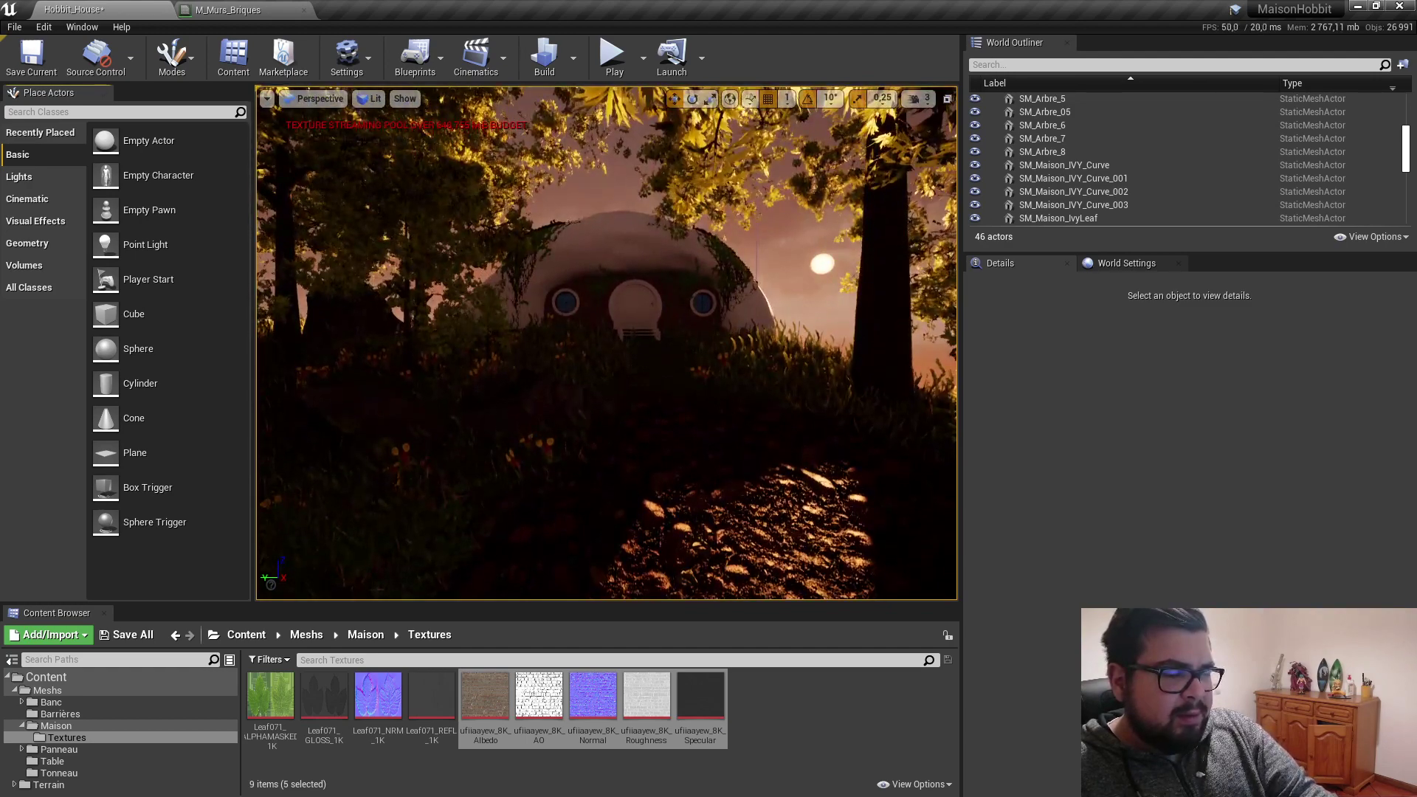
key("ctrl+z")
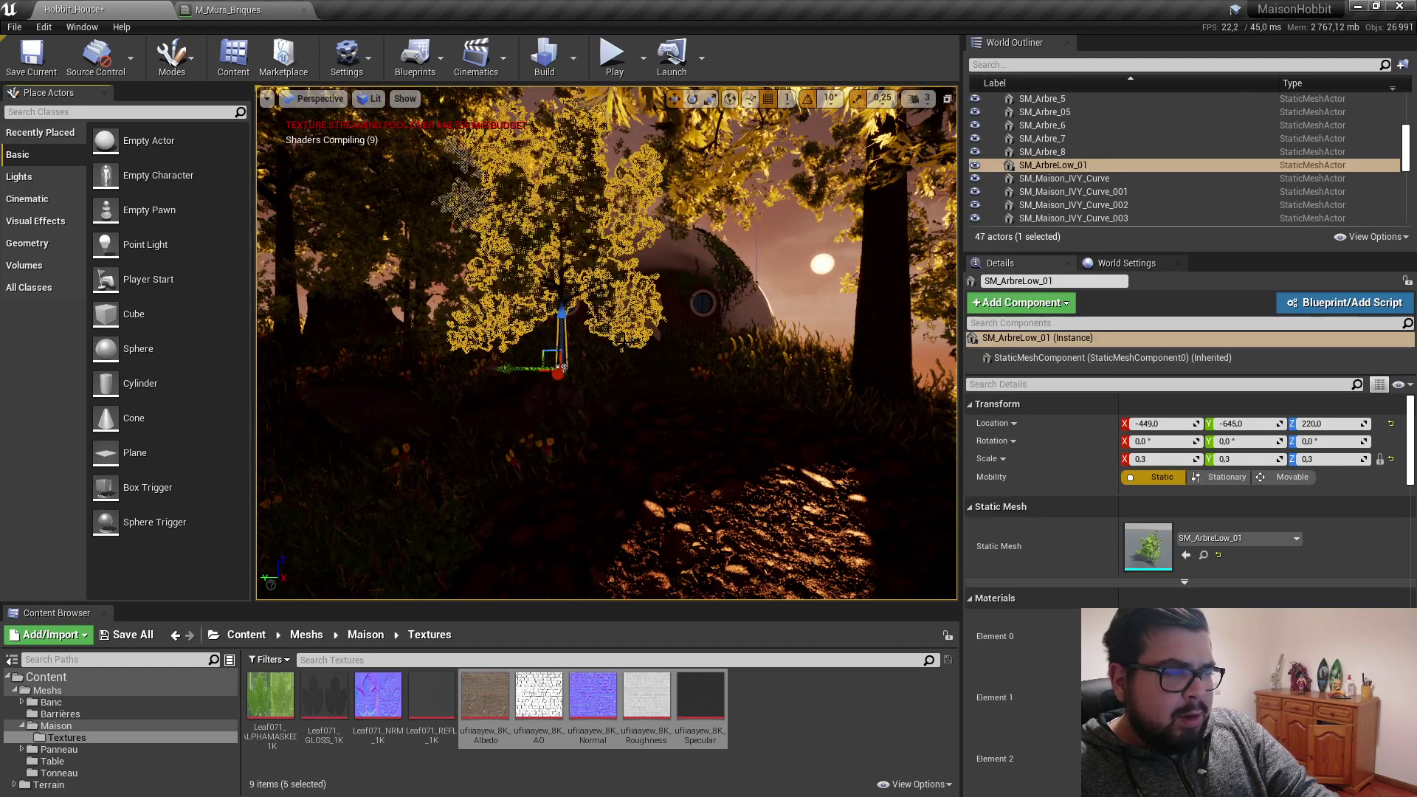
Step: Slide the SM_ArbreLow_01 tree along X and adjust its height so the trunk meets the ground
left_click_drag(504, 313, 443, 317)
left_click_drag(618, 343, 664, 343)
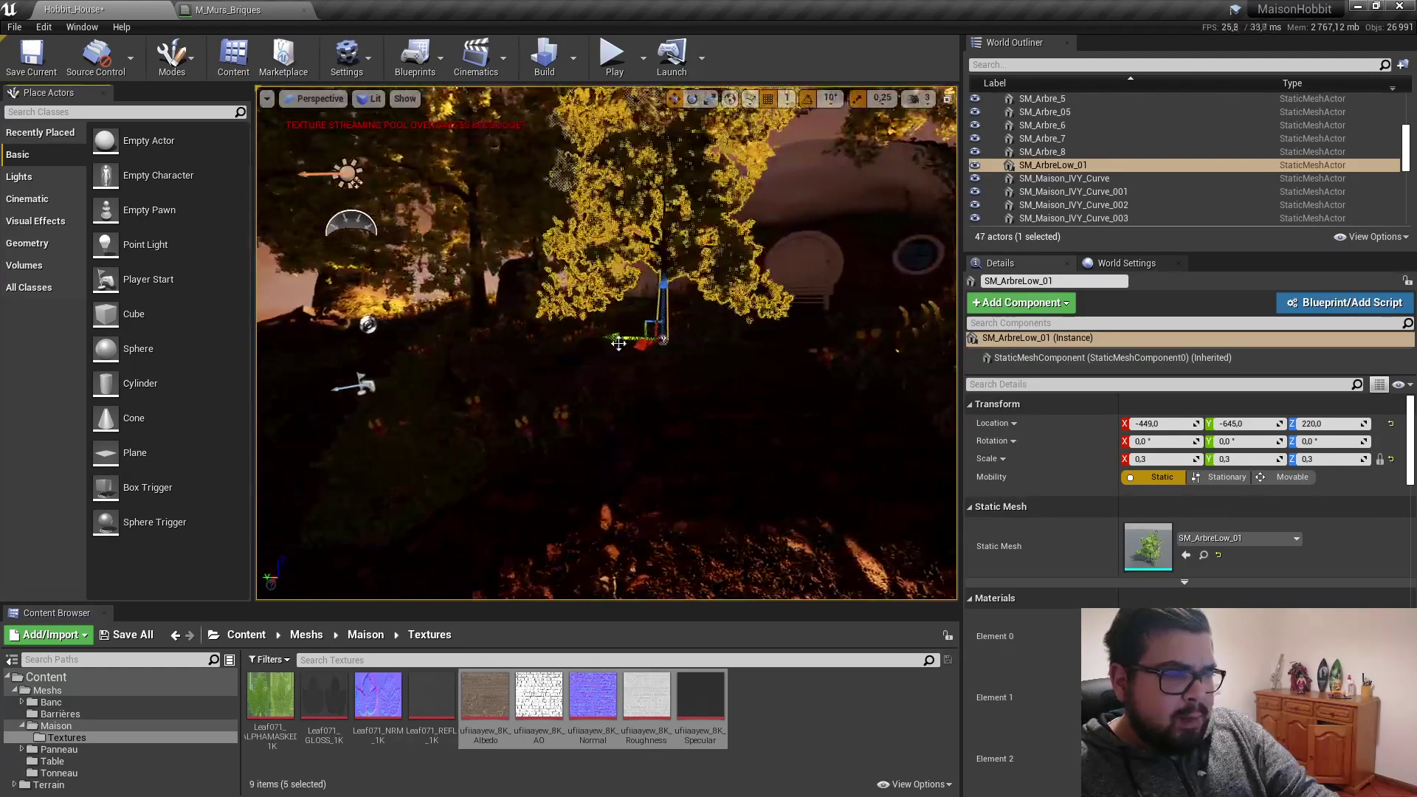
left_click_drag(489, 427, 317, 529)
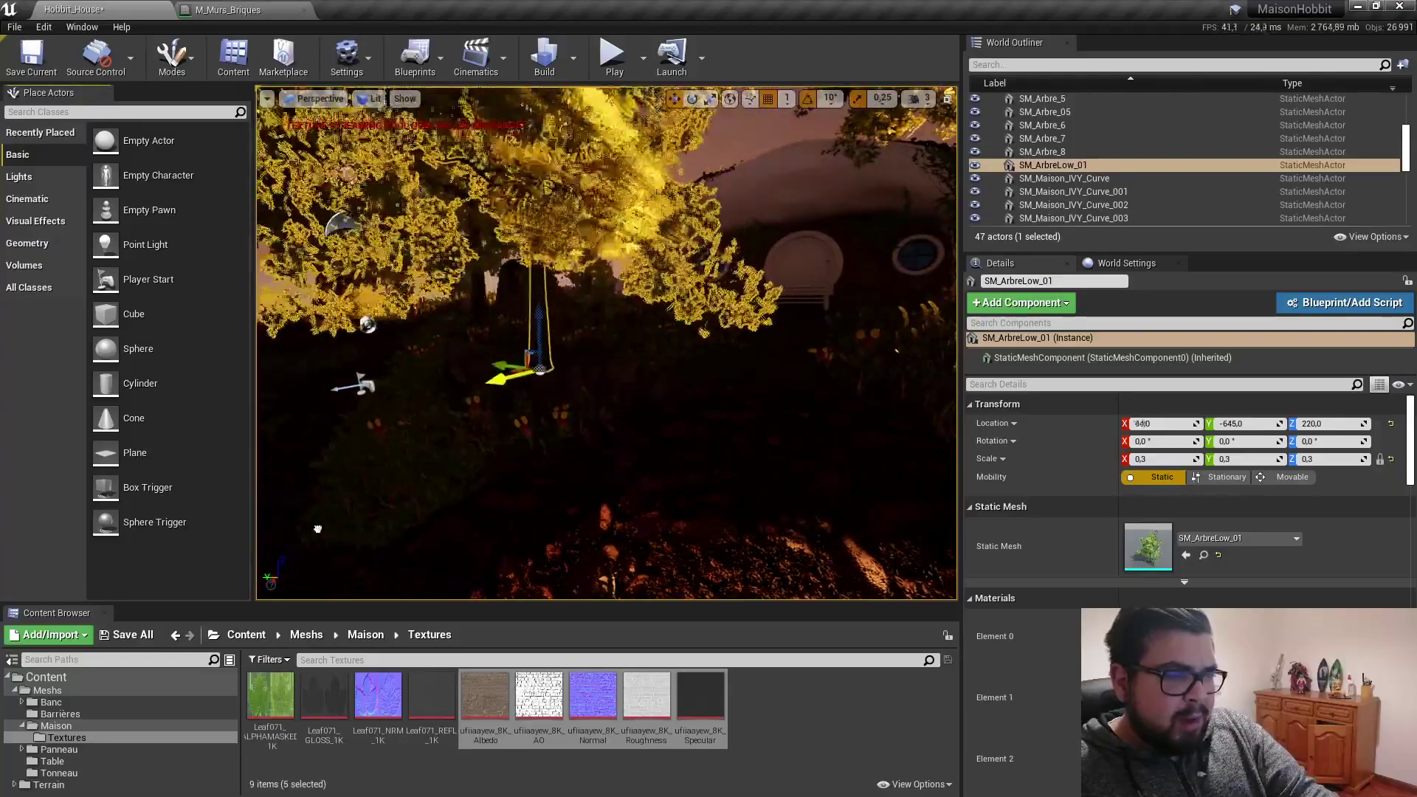
left_click_drag(511, 352, 510, 391)
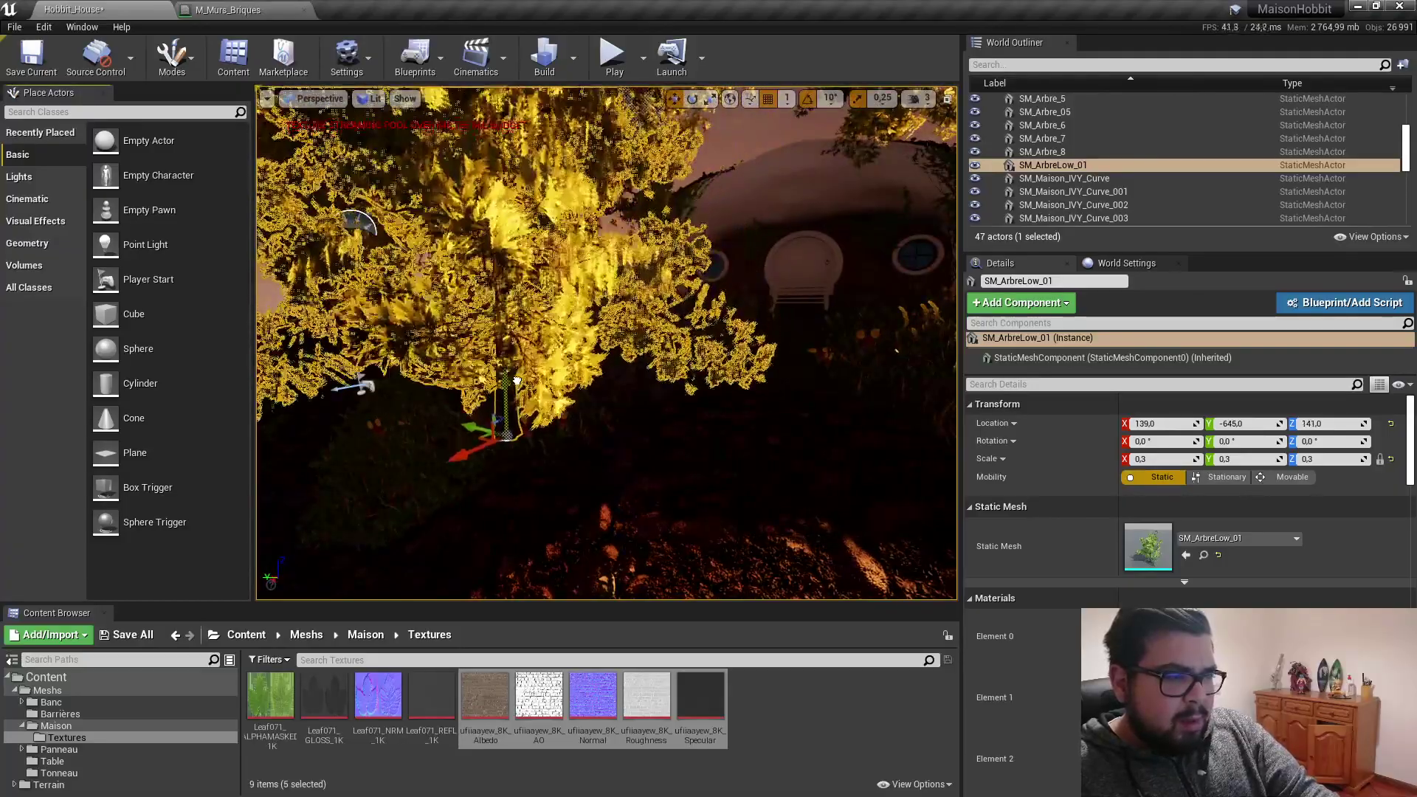
scroll(509, 392, "up", 5)
scroll(525, 389, "down", 5)
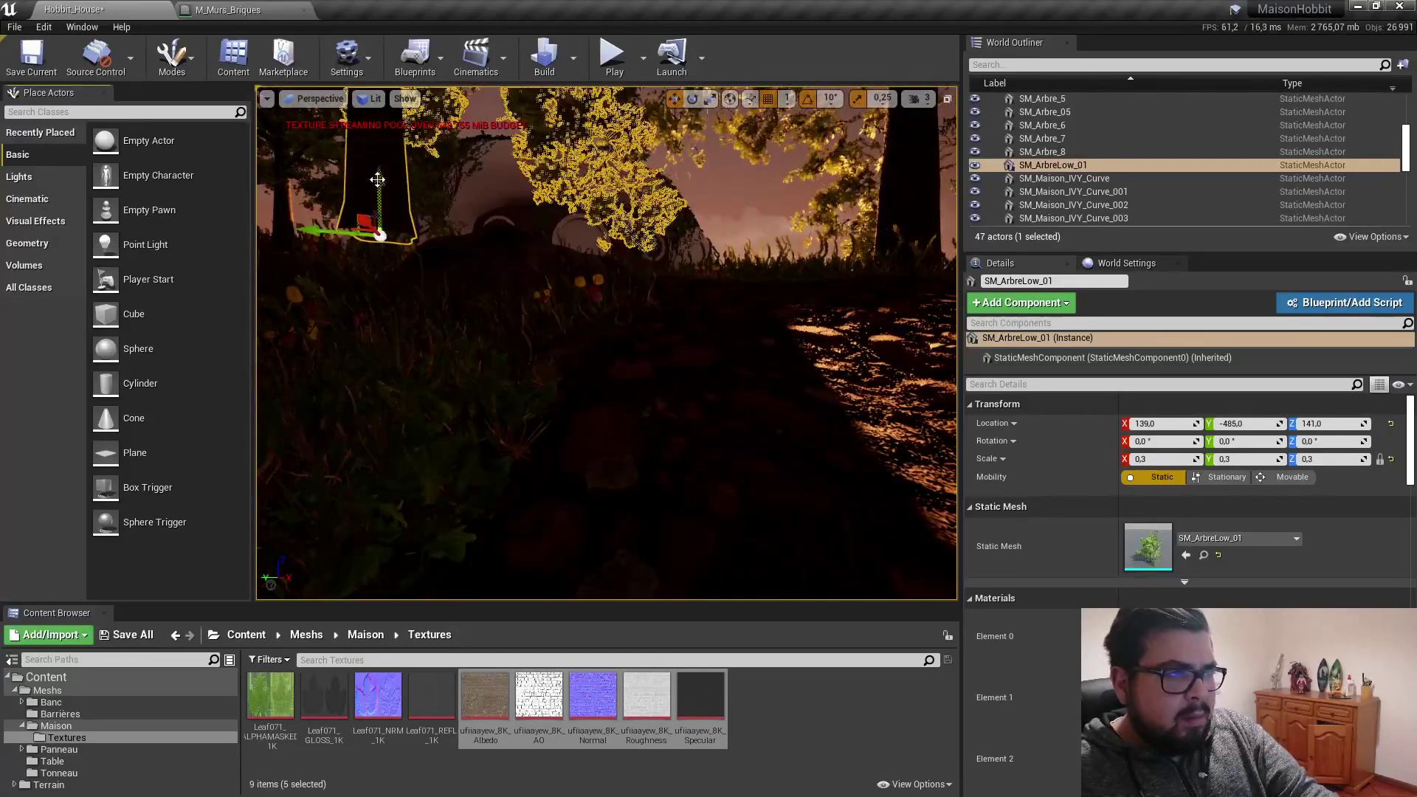
right_click_drag(443, 466, 472, 443)
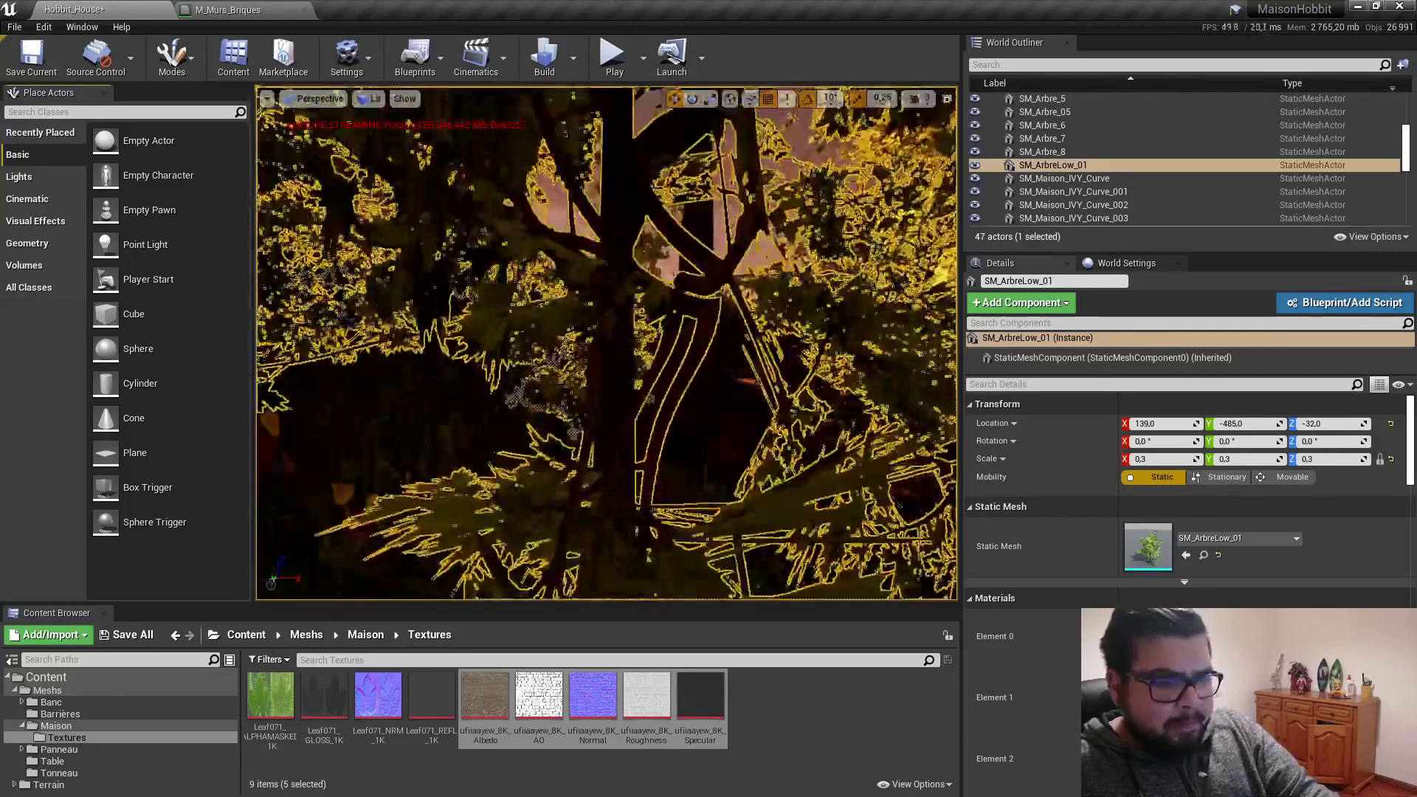
scroll(518, 526, "down", 5)
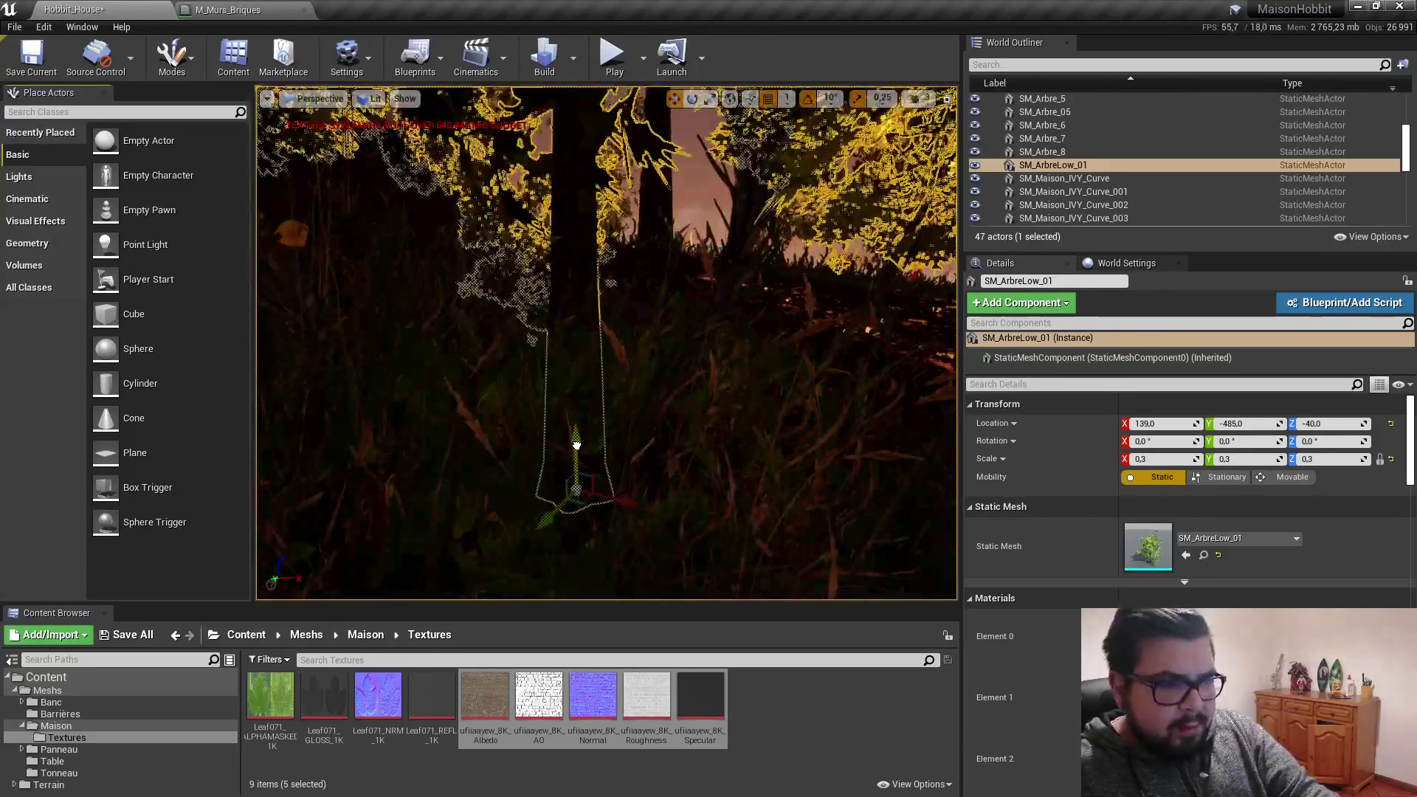
left_click_drag(576, 302, 581, 262)
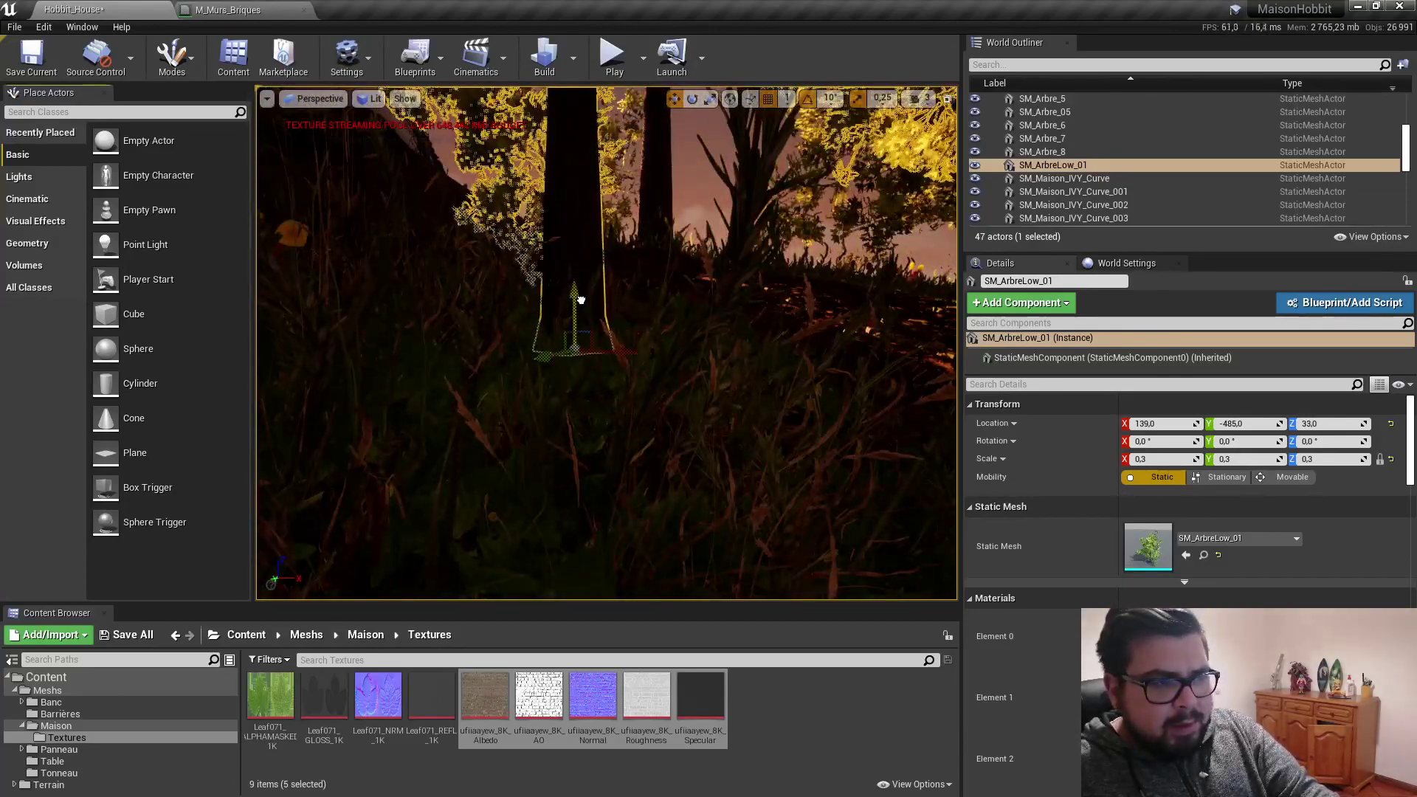
Step: Orbit around the tree to check its placement beside the house and rocks
mouse_move(473, 443)
right_mouse_down()
mouse_move(516, 398)
mouse_move(516, 443)
right_mouse_up()
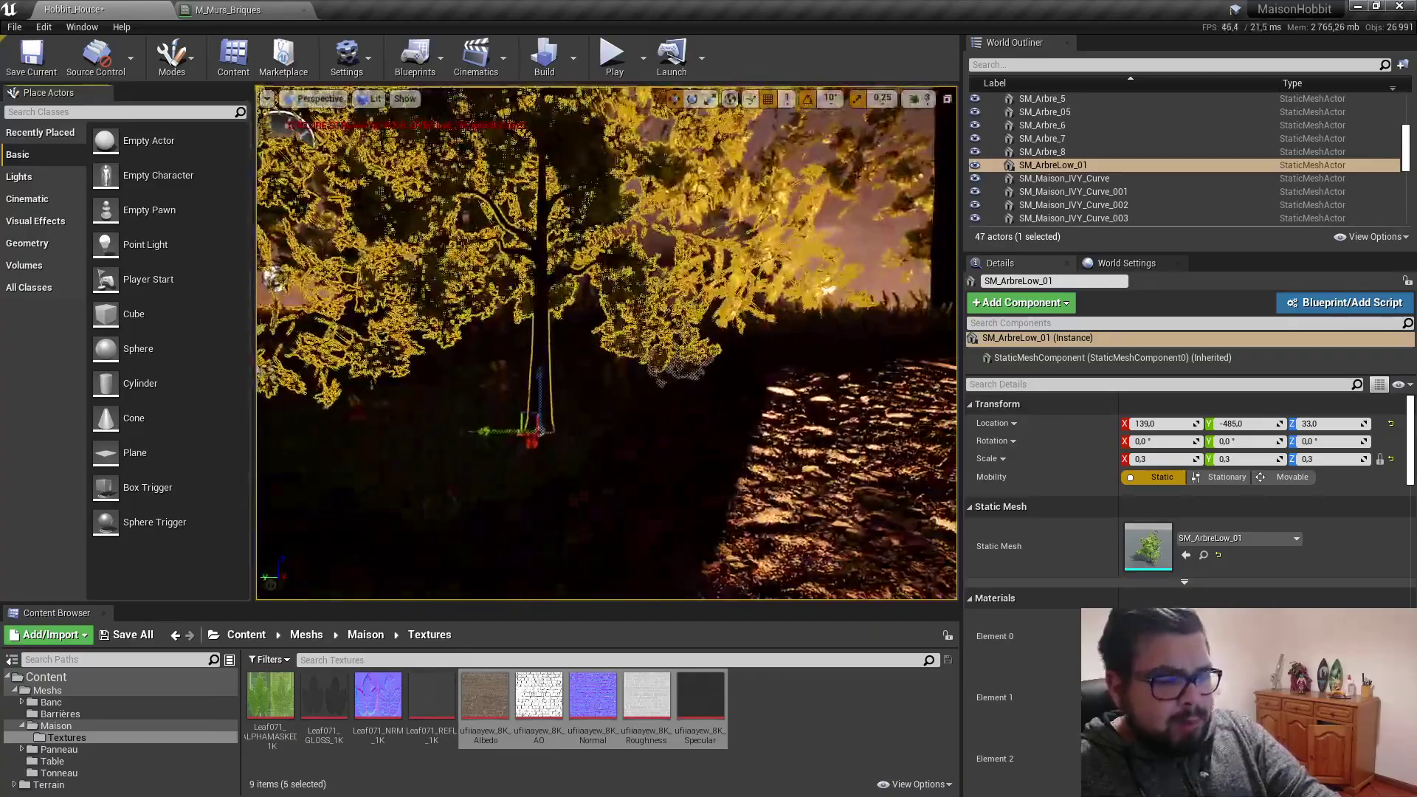
left_click_drag(627, 294, 549, 335, "alt")
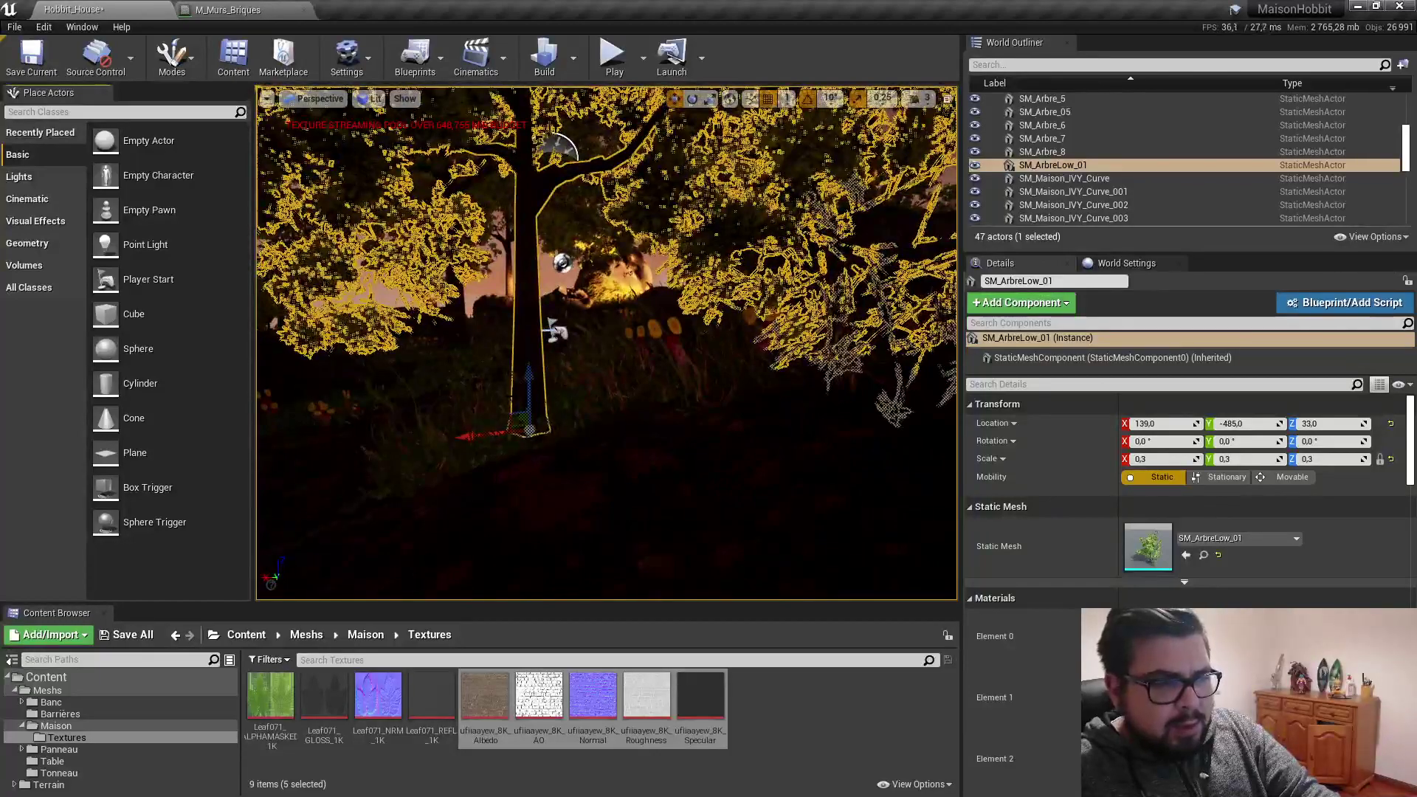
left_click_drag(594, 408, 628, 406, "alt")
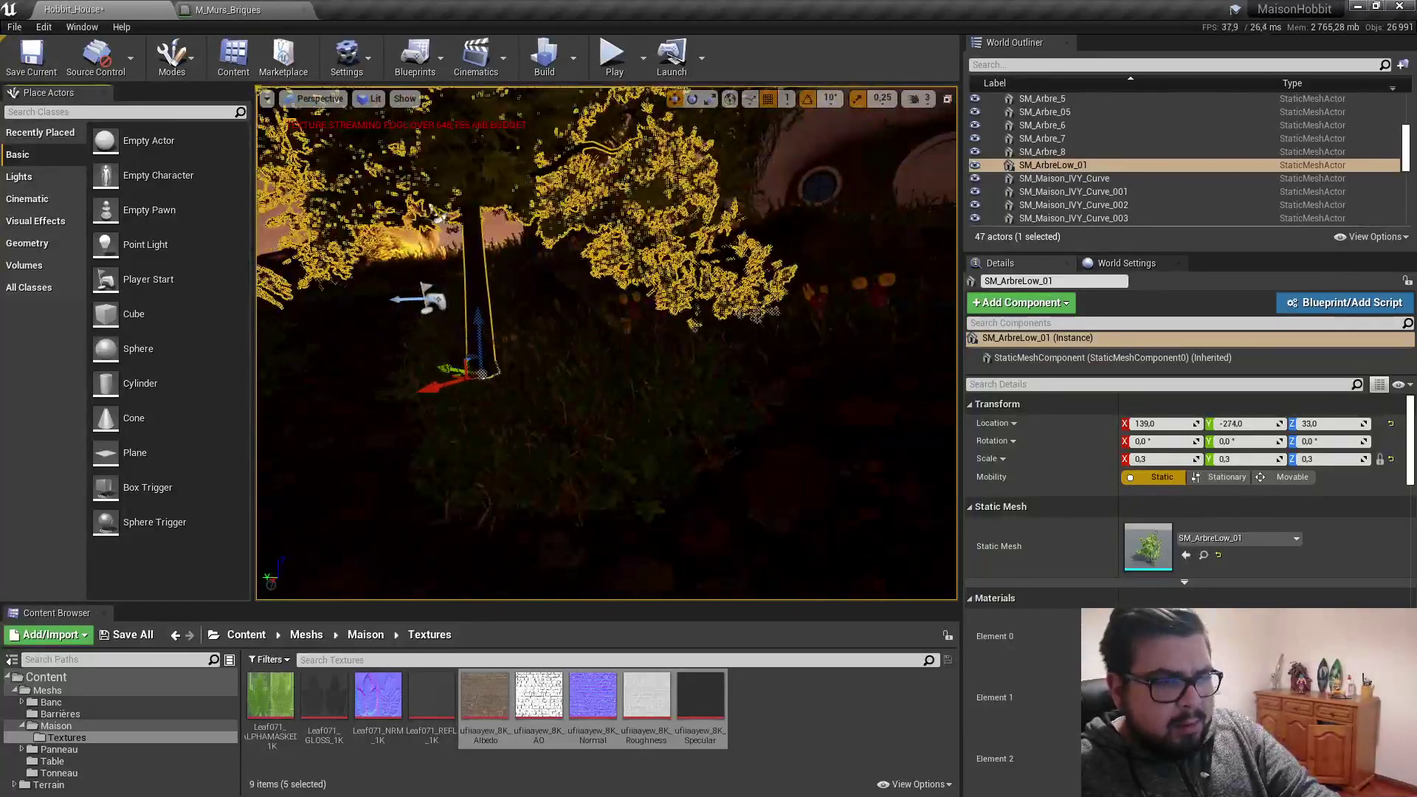
left_click_drag(627, 405, 561, 405, "alt")
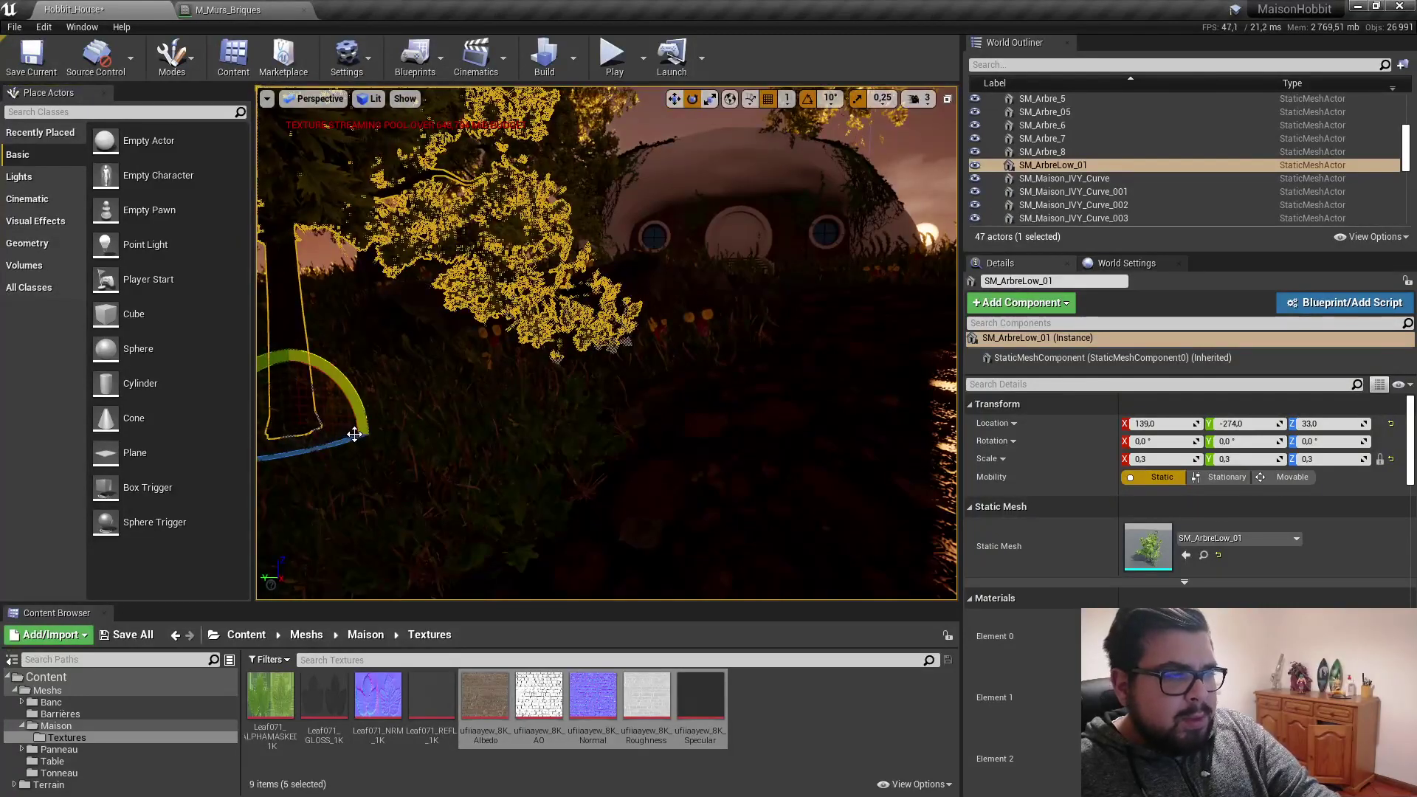
mouse_move(402, 426)
left_mouse_down("alt")
mouse_move(649, 426)
mouse_move(664, 398)
left_mouse_up("alt")
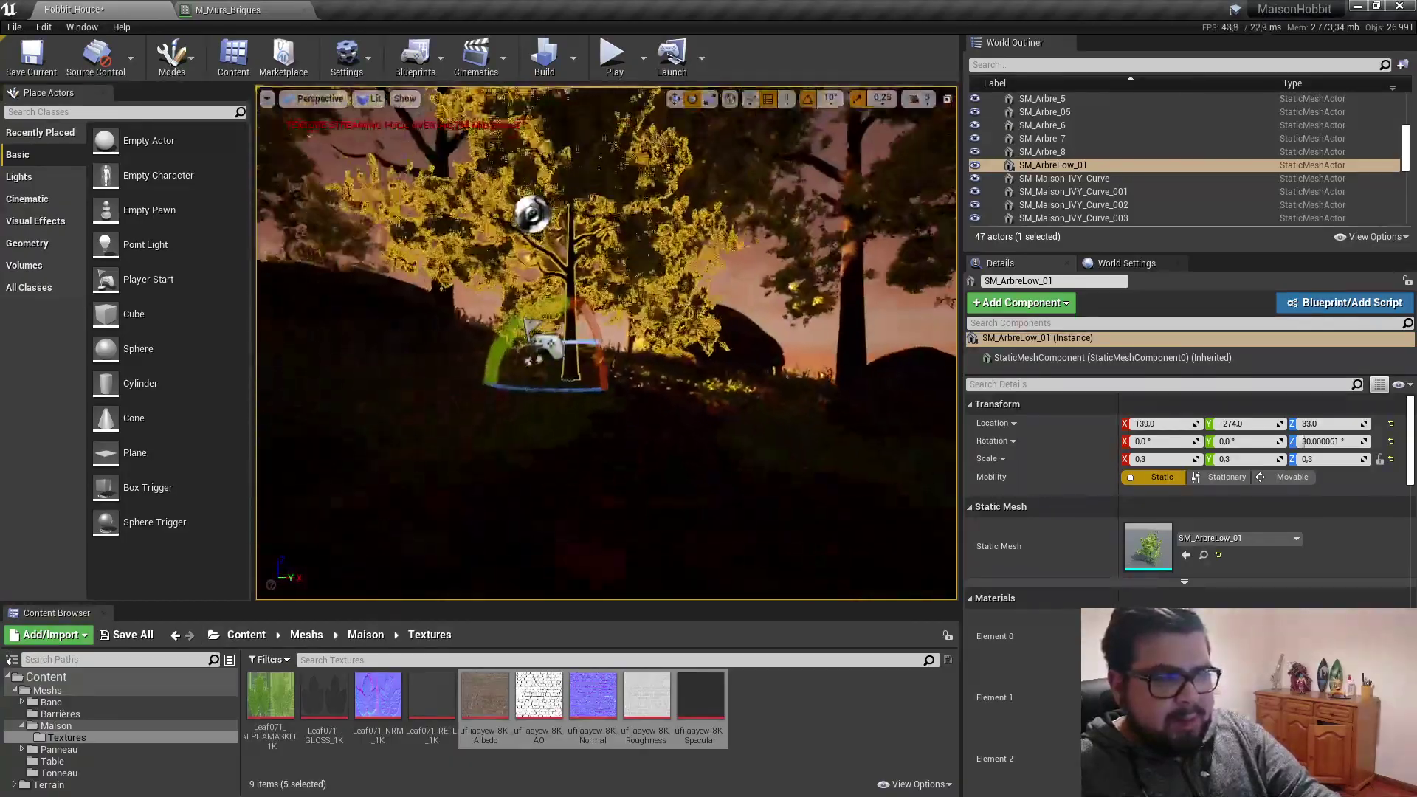
mouse_move(664, 399)
right_mouse_down()
mouse_move(443, 398)
mouse_move(457, 377)
mouse_move(443, 383)
right_mouse_up()
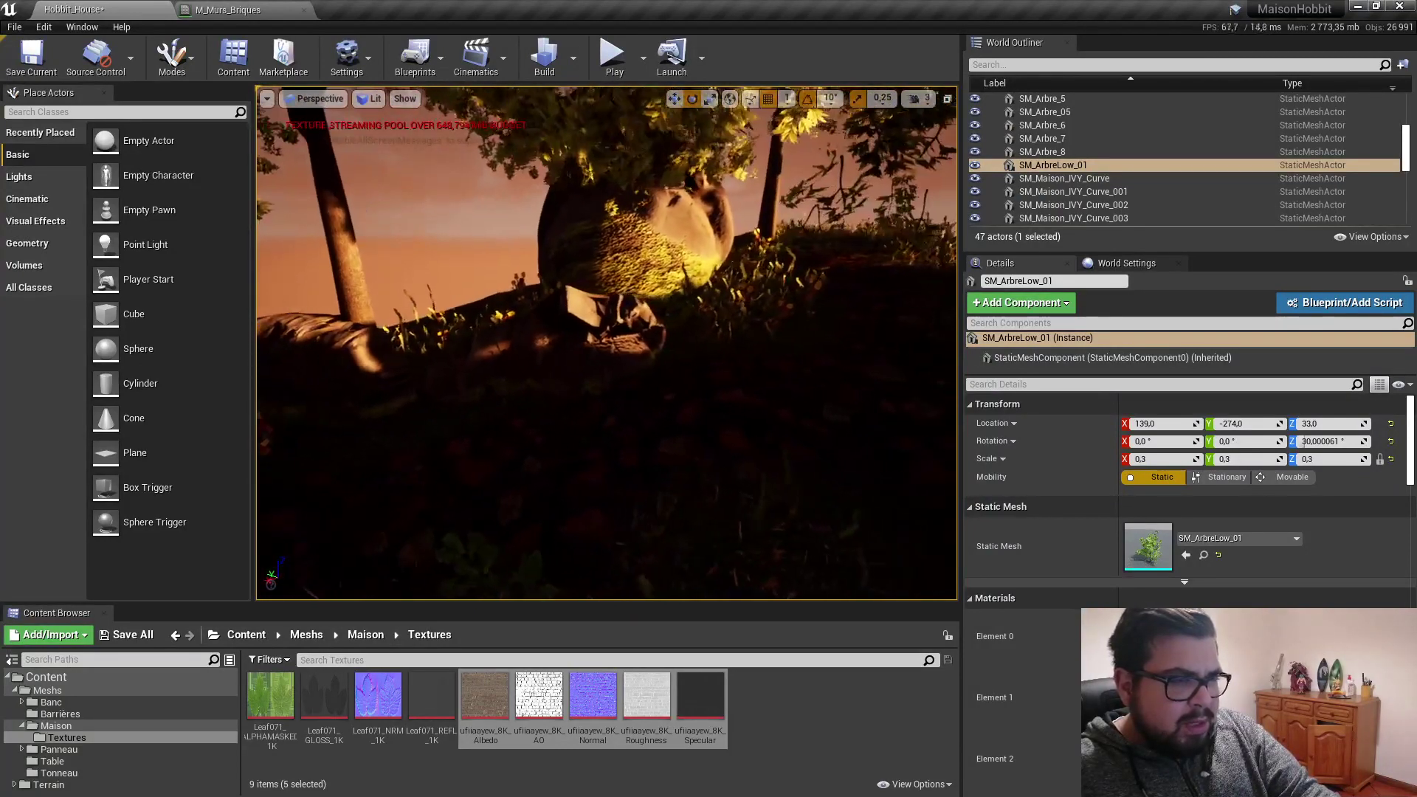
Step: Select SM_Roche_05 and rotate it 10° around its vertical axis and 30° around X
left_click(752, 307)
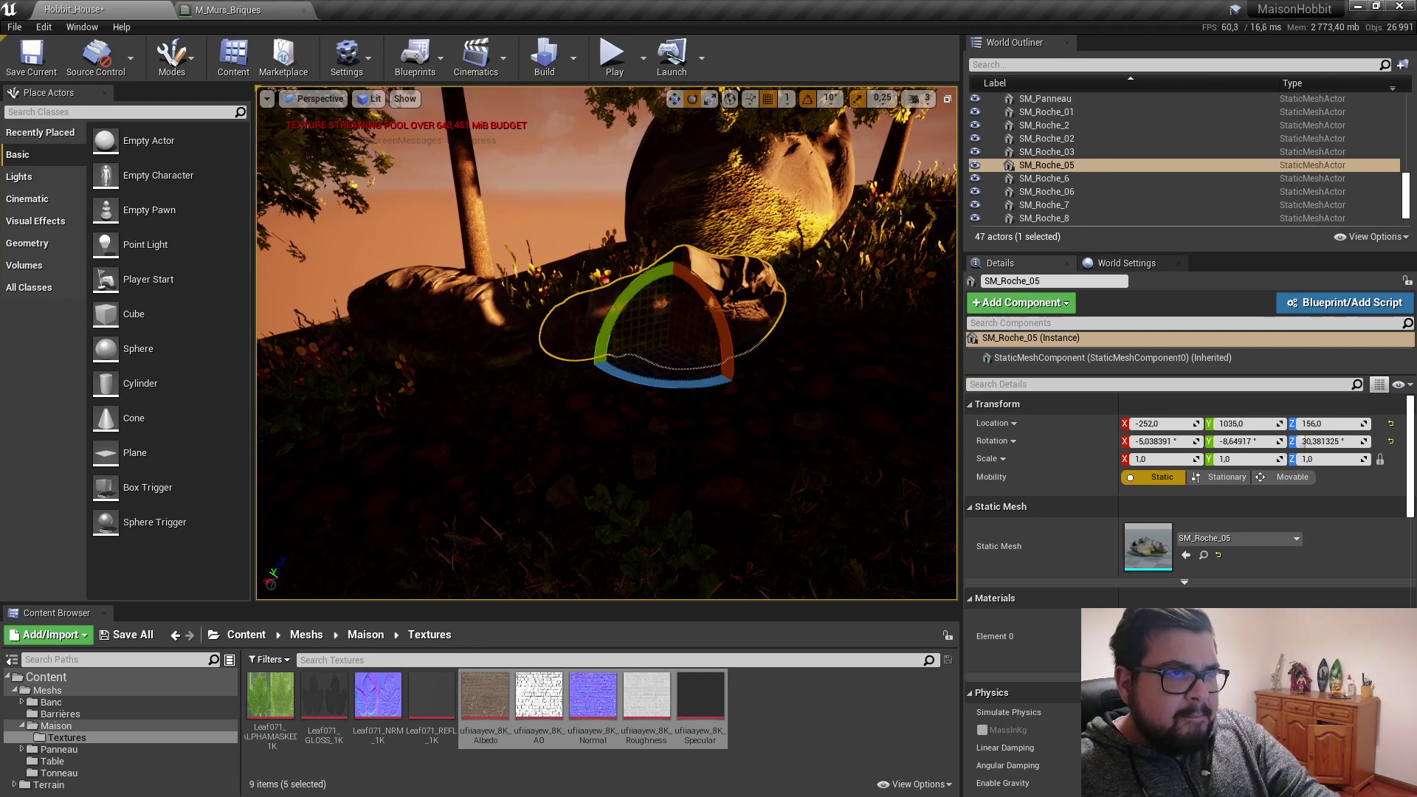
left_click(675, 100)
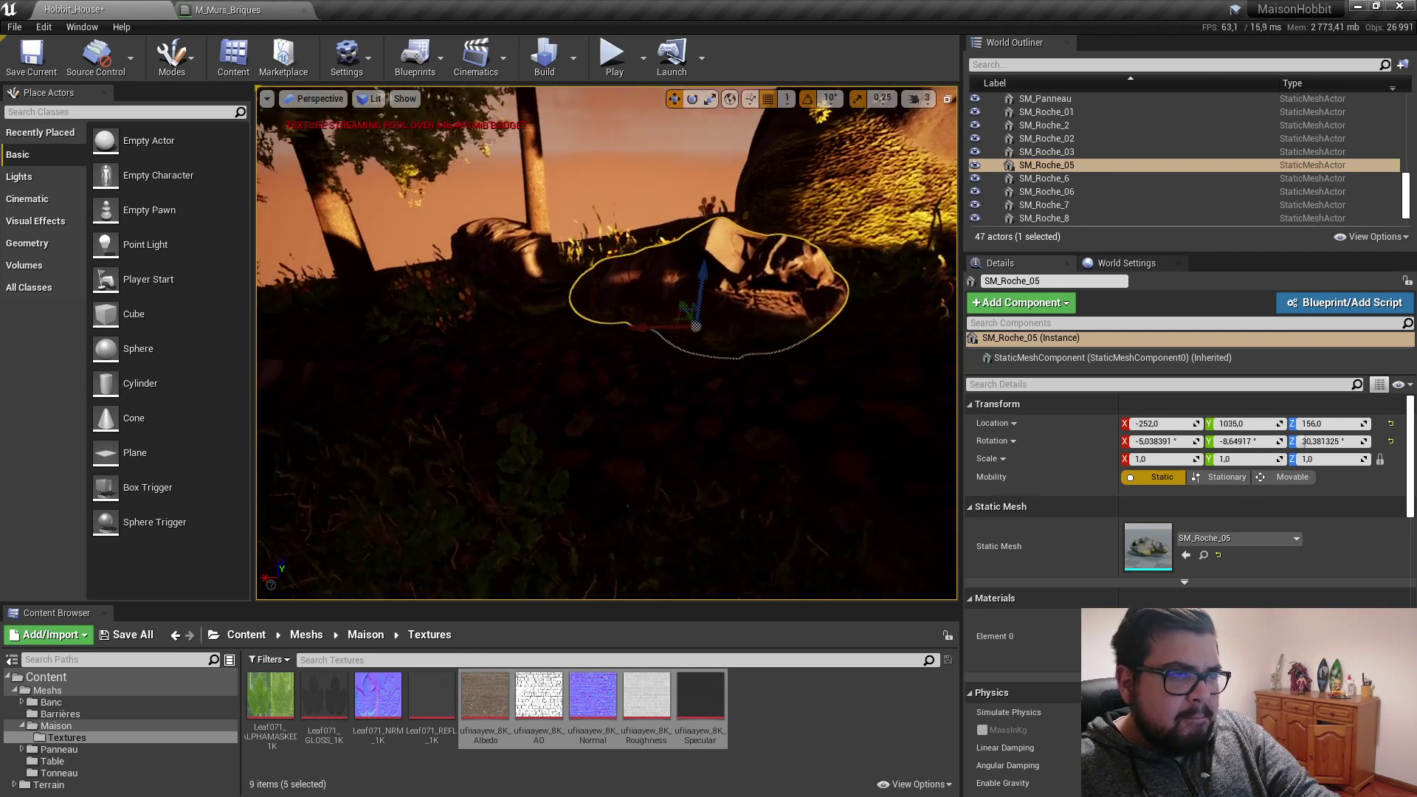
right_click_drag(711, 92, 710, 92)
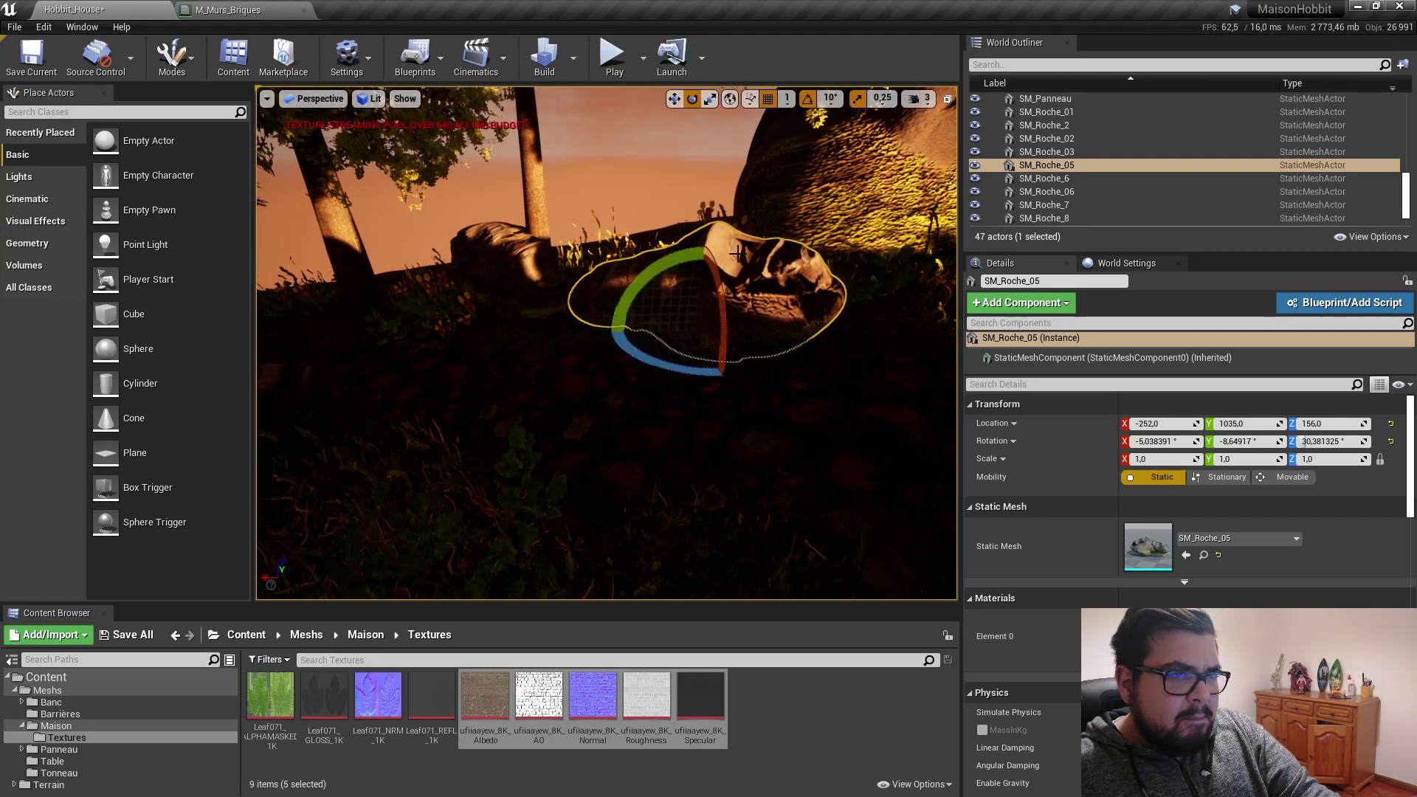
left_click_drag(702, 371, 664, 373)
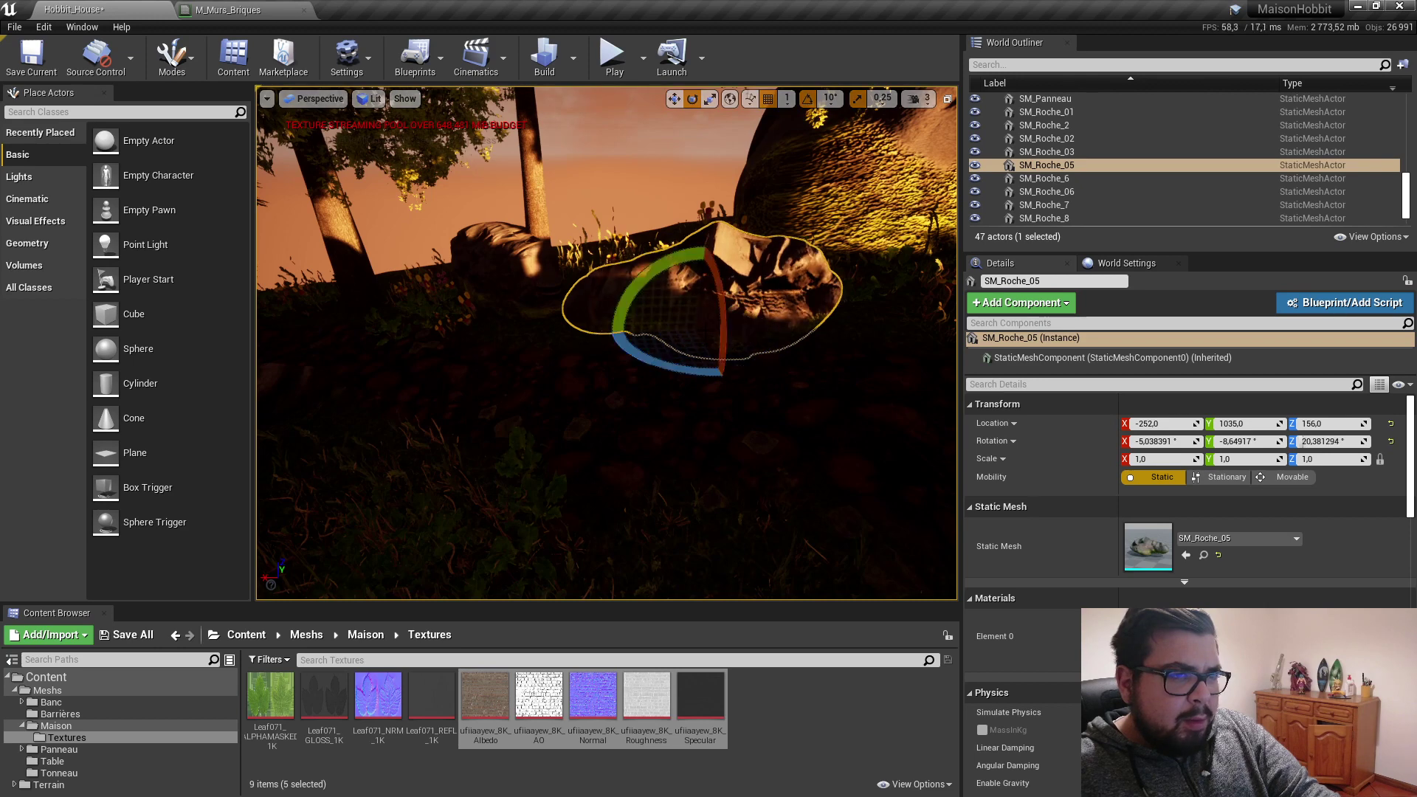
left_click_drag(707, 238, 698, 251)
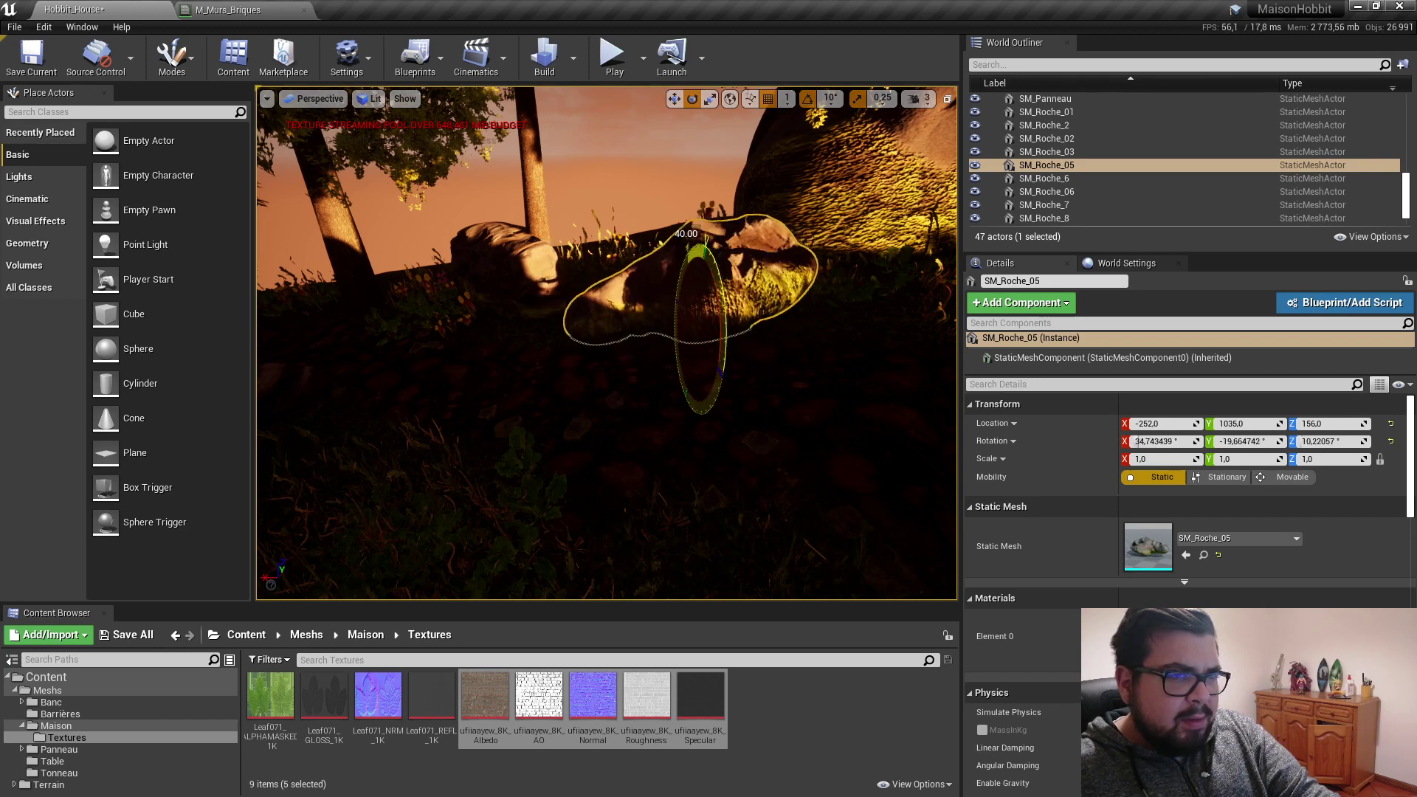
right_click_drag(570, 289, 570, 289)
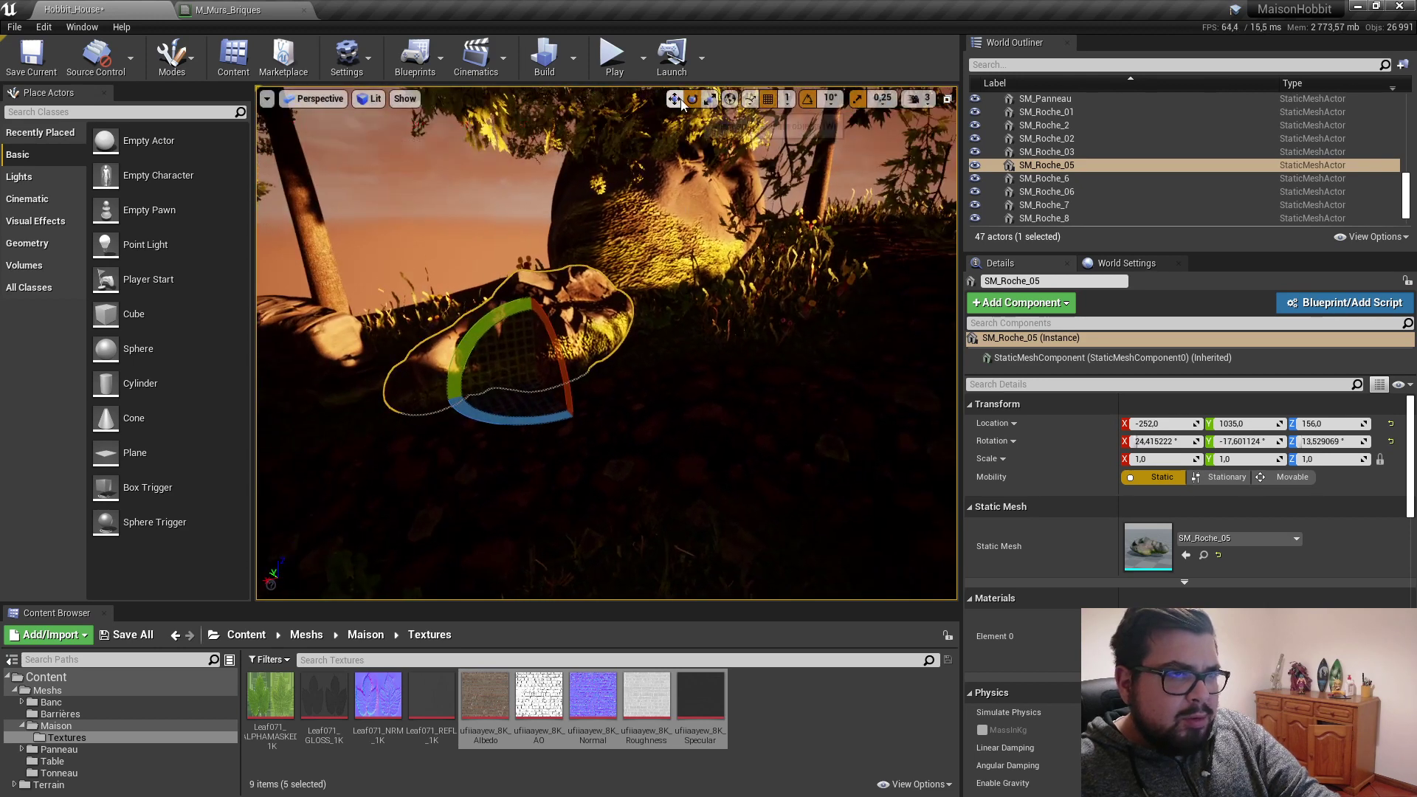
Step: Frame SM_Roche_01, tilt it and sink it lower into the ground, then select SM_Roche_02
key("w")
left_click(571, 289)
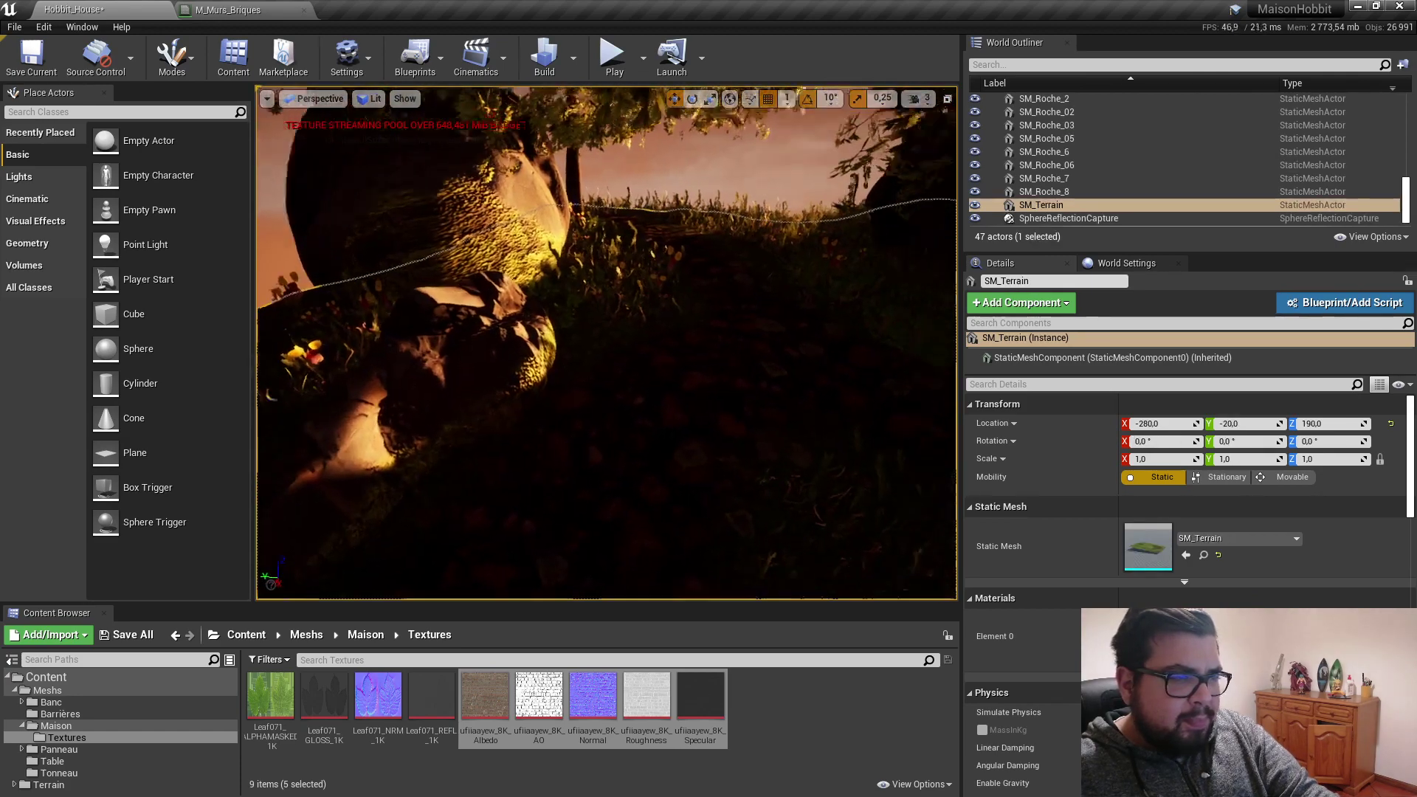
right_click_drag(570, 289, 571, 289)
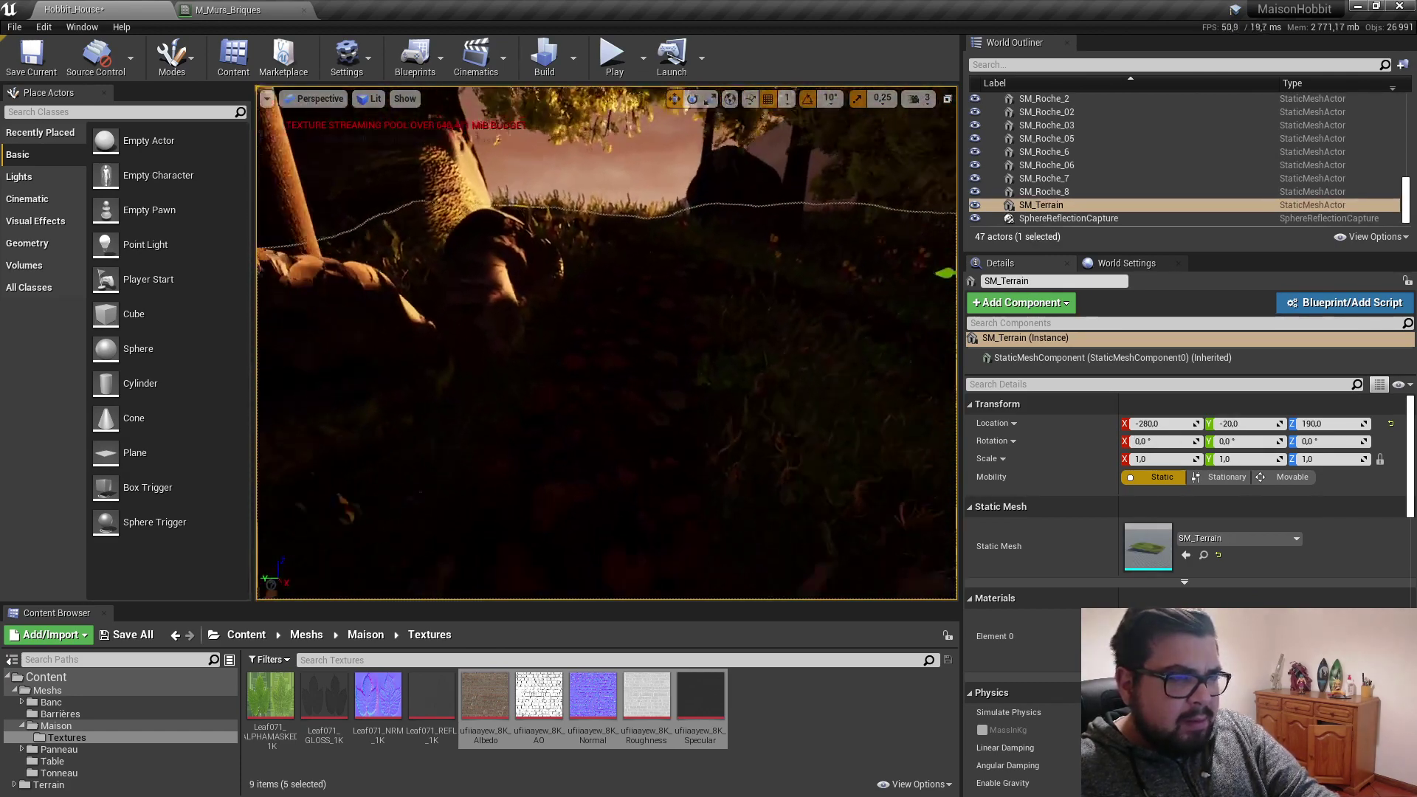
right_click_drag(450, 363, 450, 363)
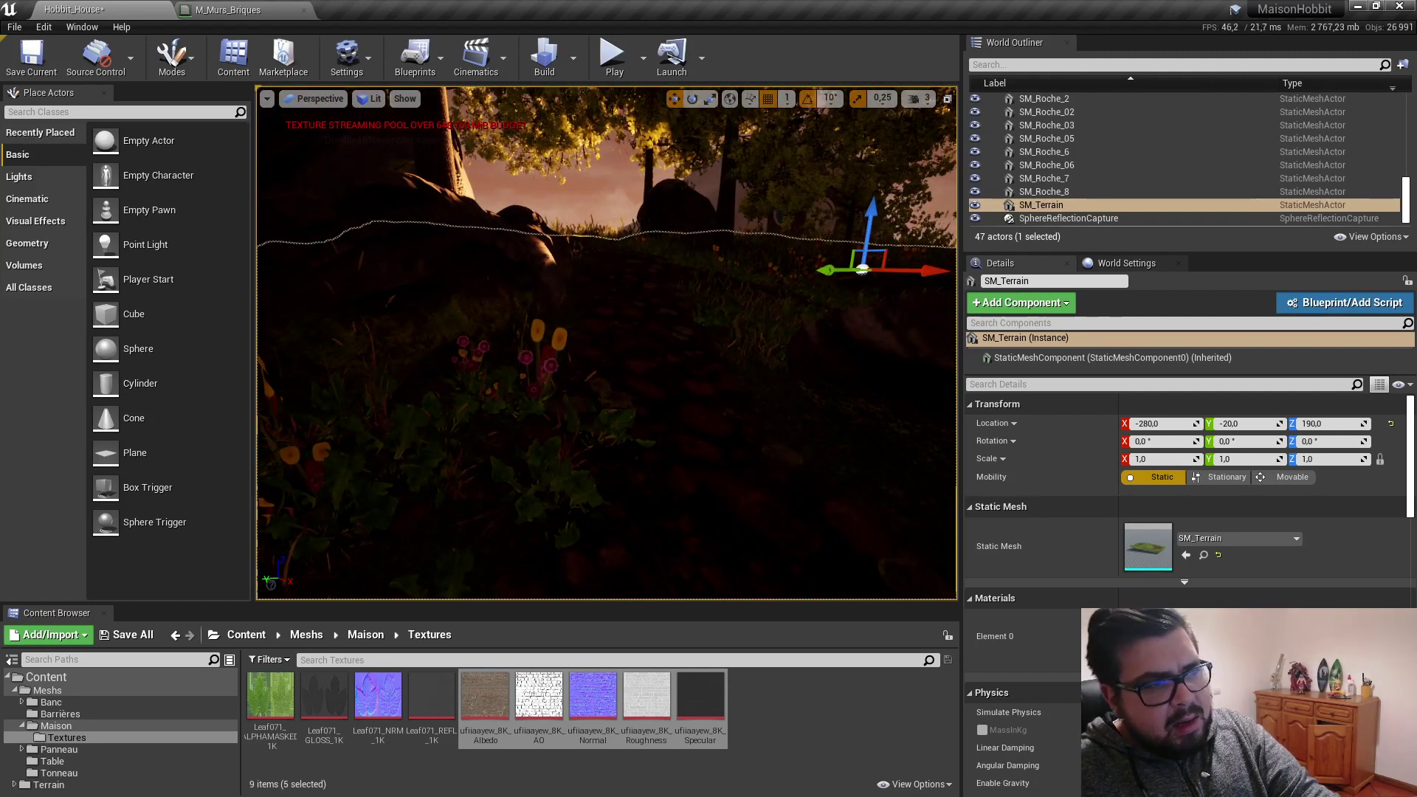
left_click(450, 363)
key("f")
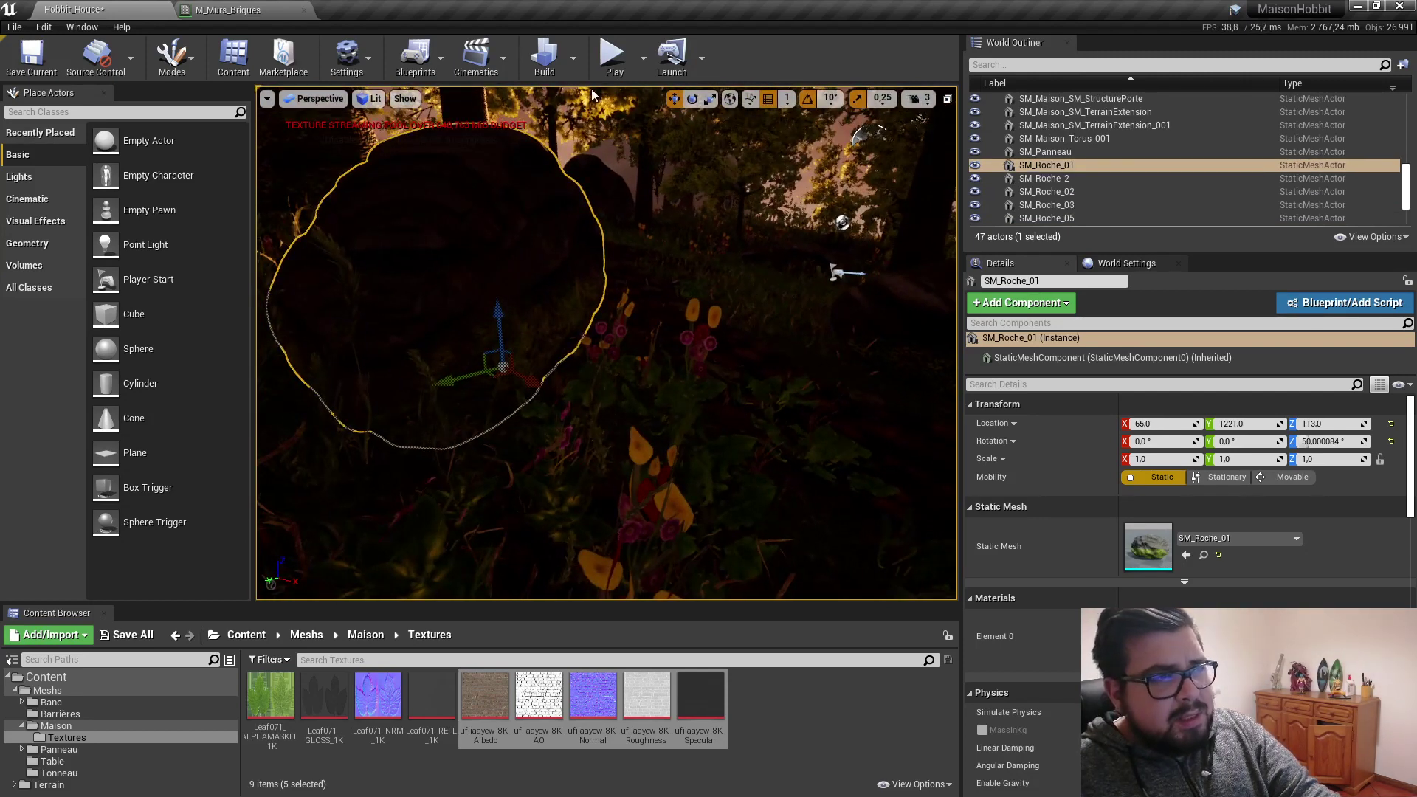
left_click(692, 101)
left_click_drag(527, 325, 521, 310)
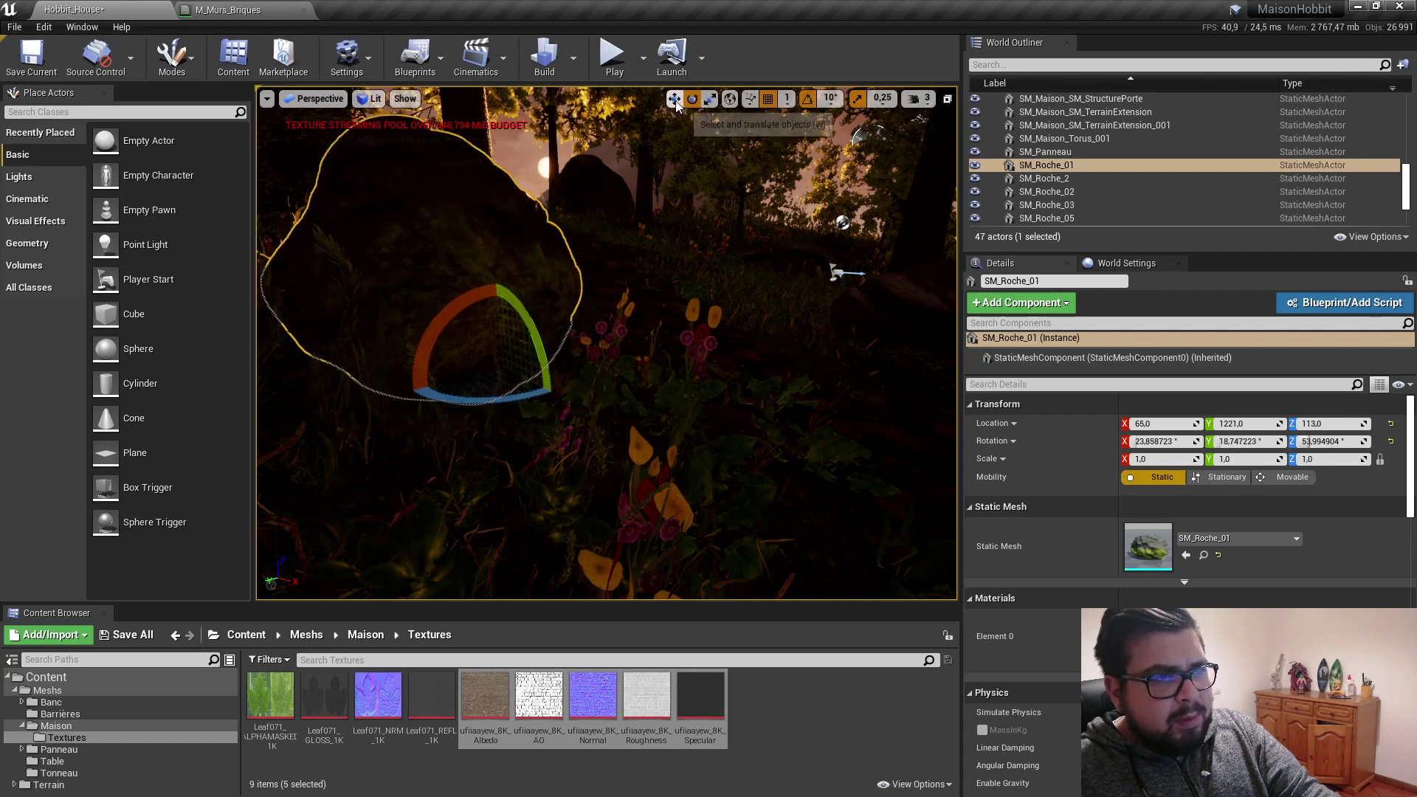
left_click_drag(500, 317, 499, 341)
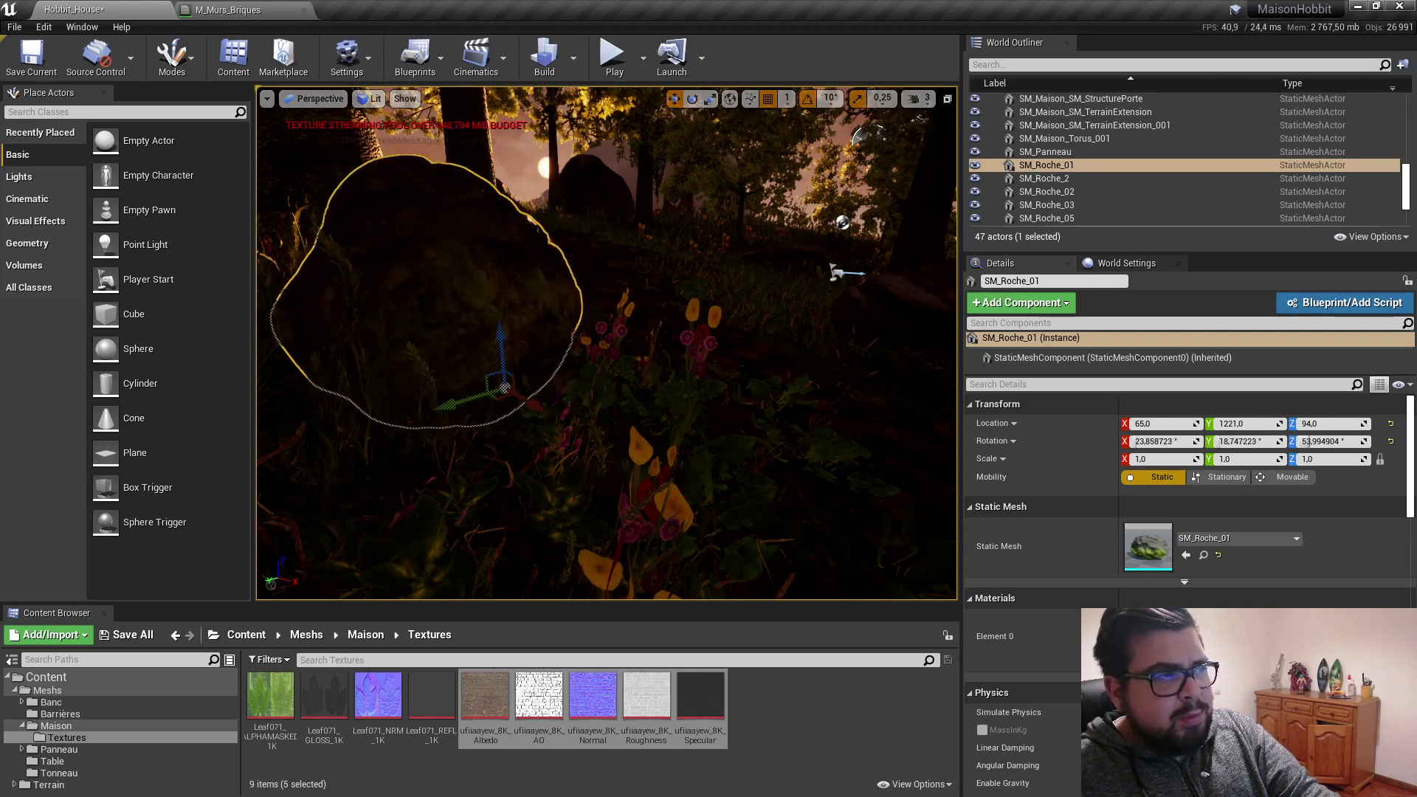
double_click(1047, 191)
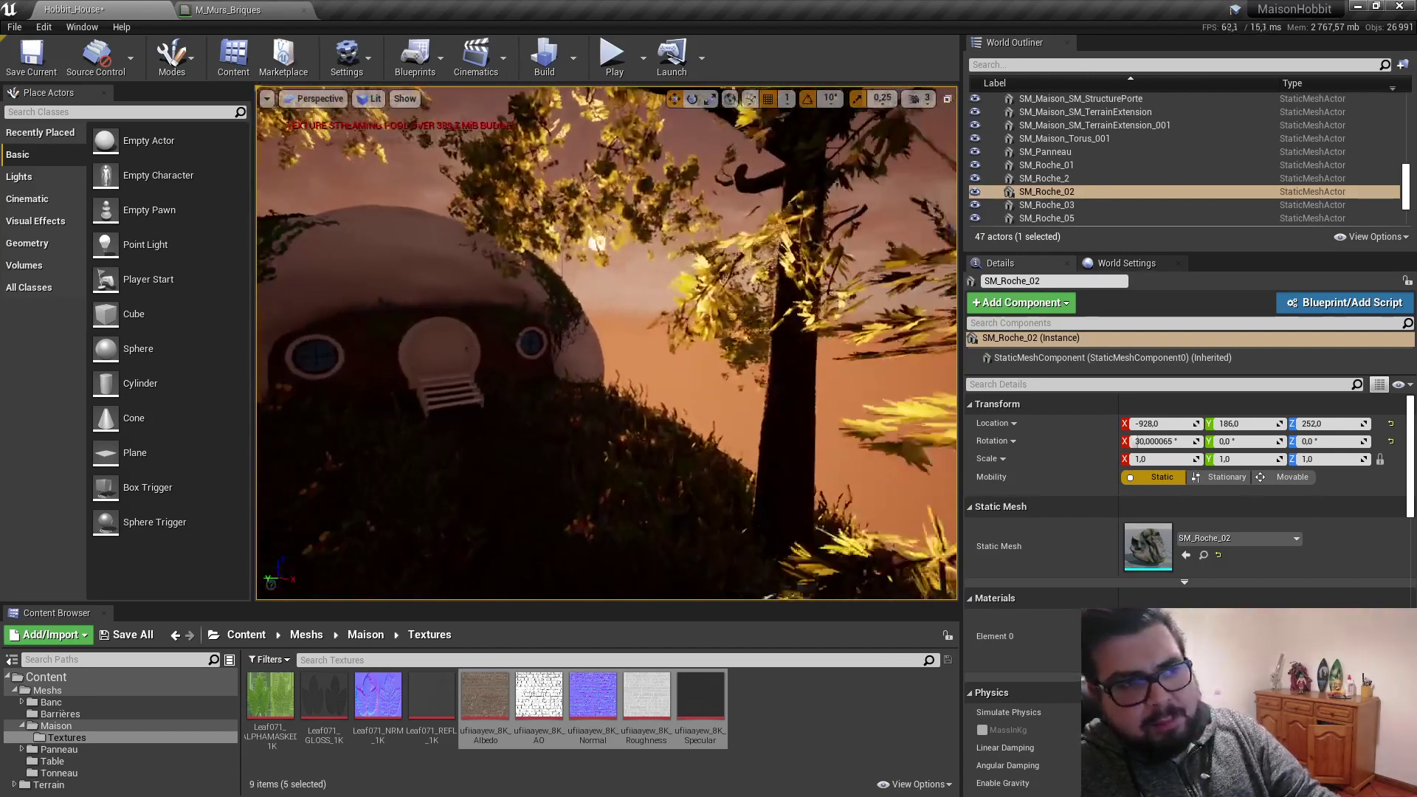
Step: Apply and save the M_Murs_Briques brick-wall material, then close its editor tab
left_click(203, 15)
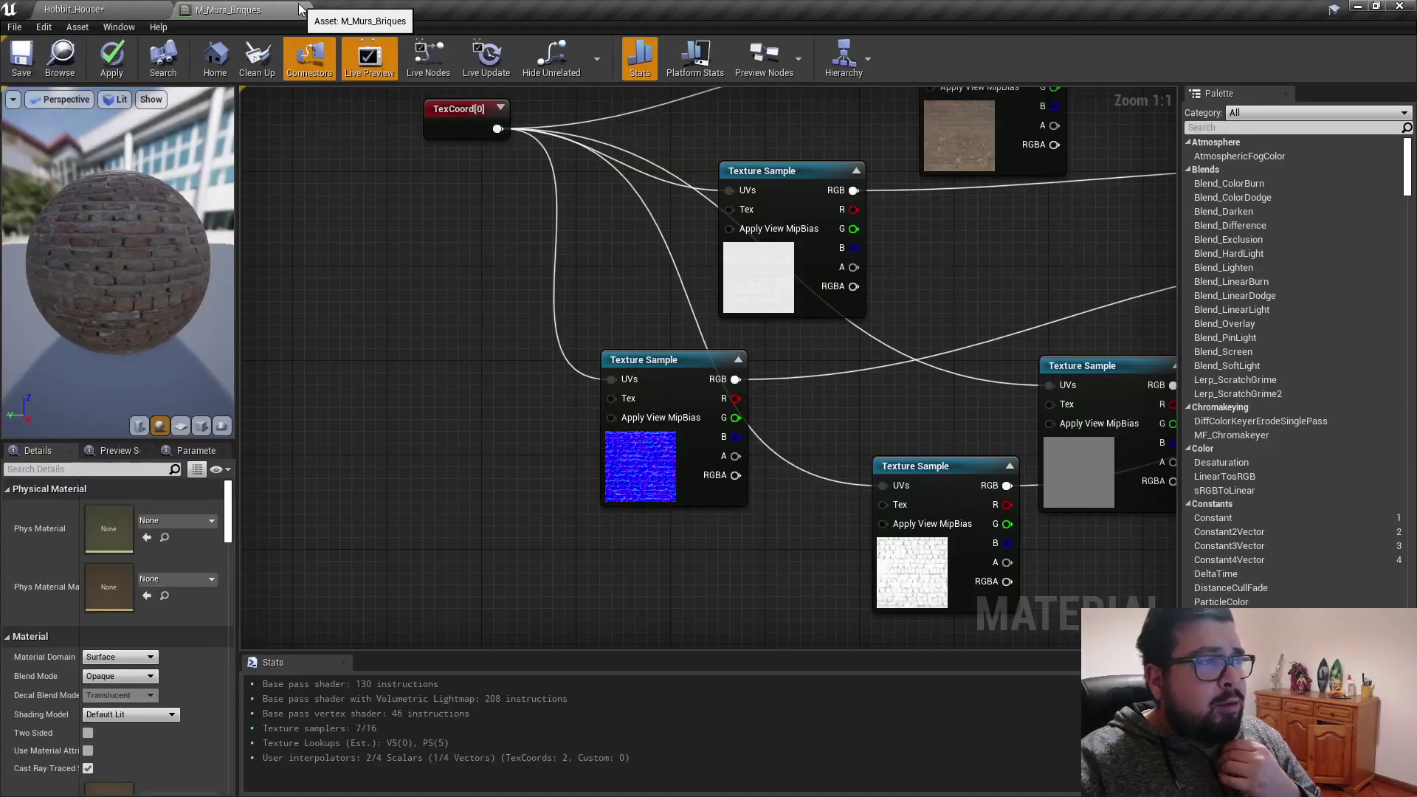
left_click(303, 10)
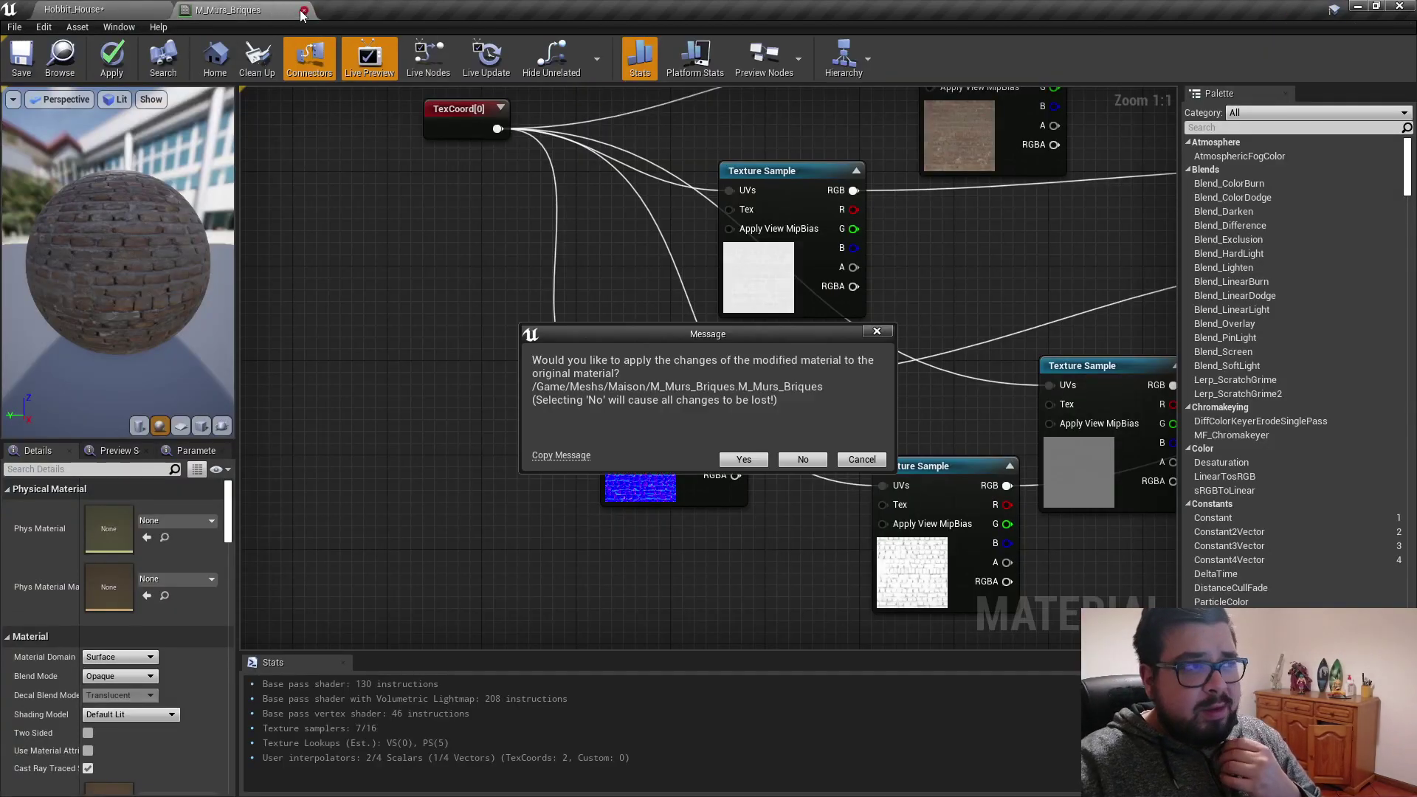
left_click(859, 466)
left_click(122, 70)
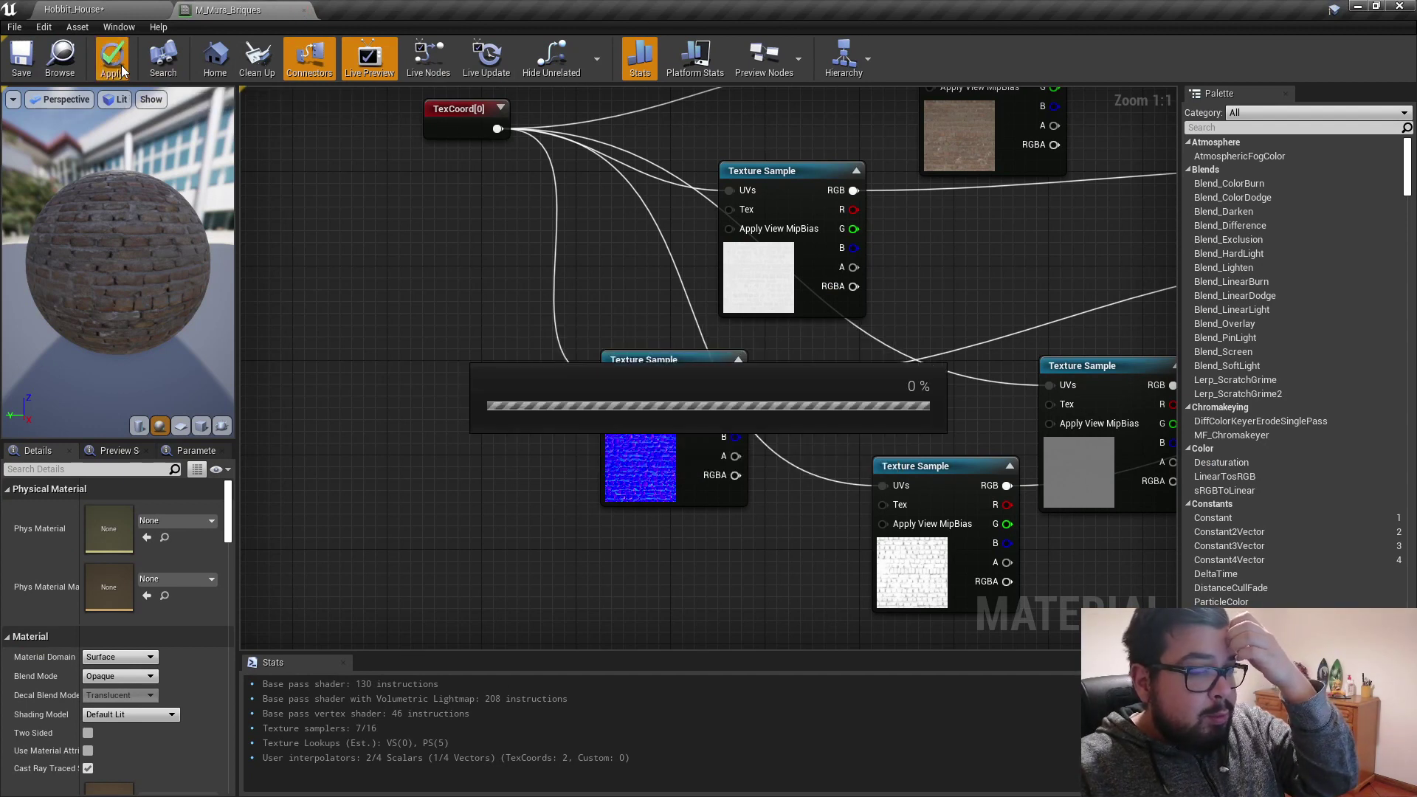
left_click(22, 63)
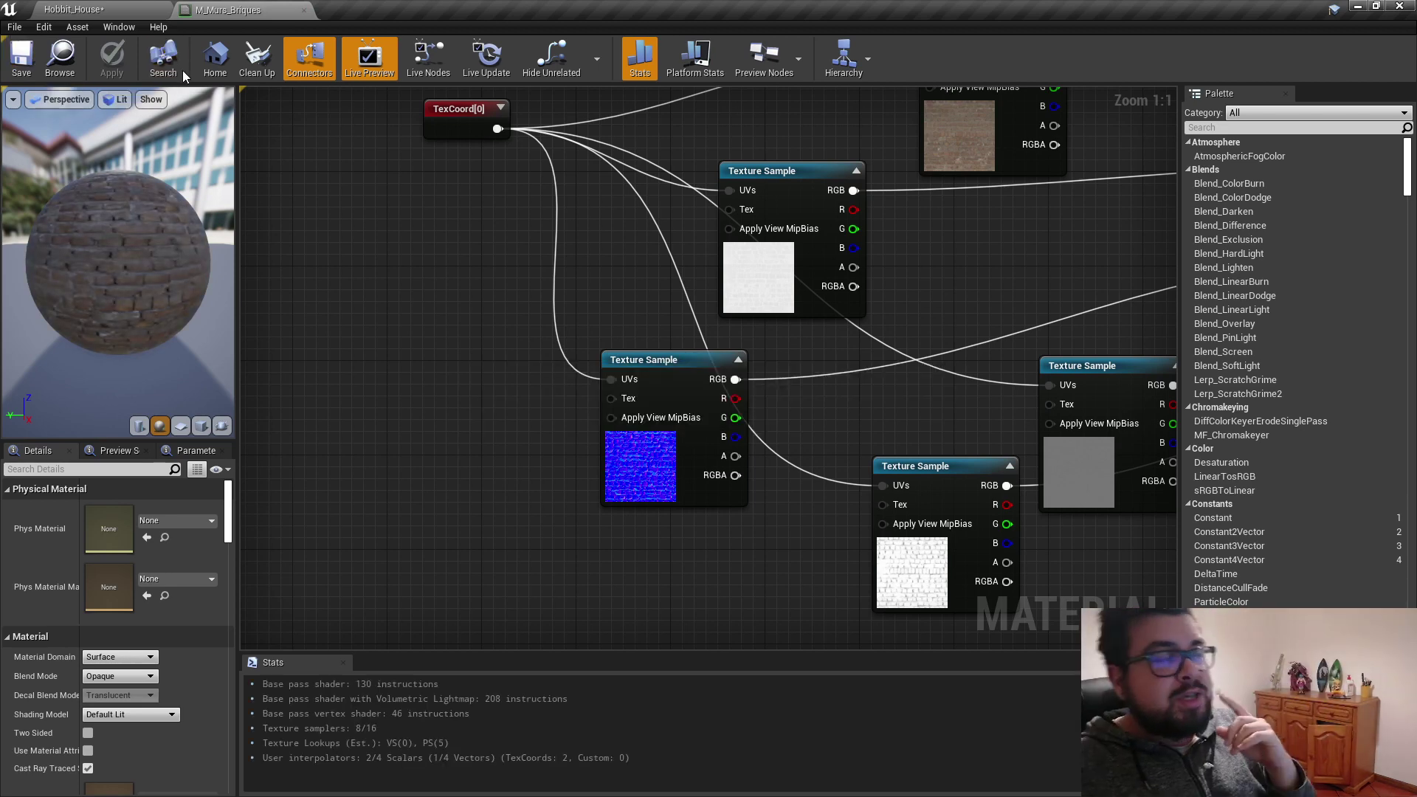
left_click(305, 11)
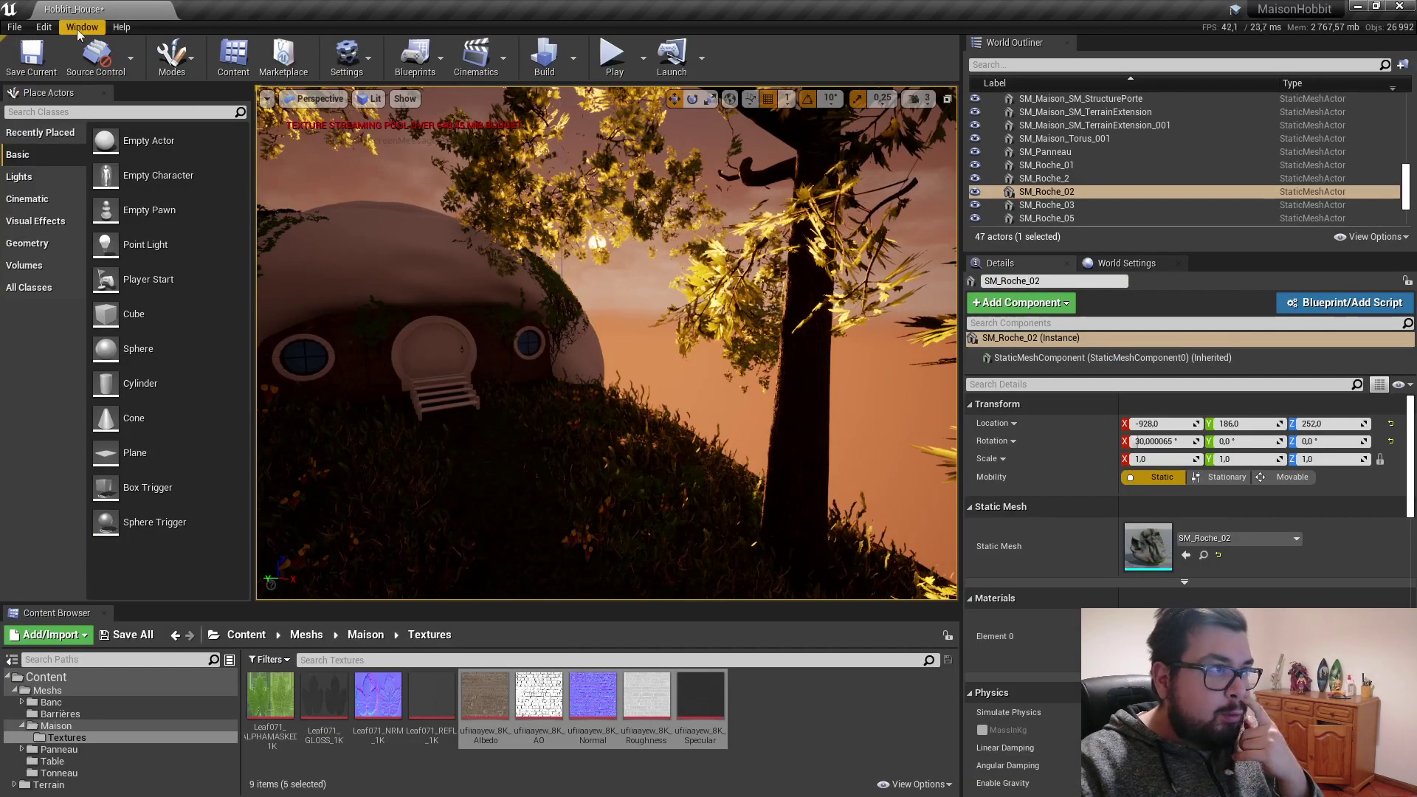
Step: Save the Hobbit_House level, cancel closing the editor, and run File > Save All
left_click(31, 58)
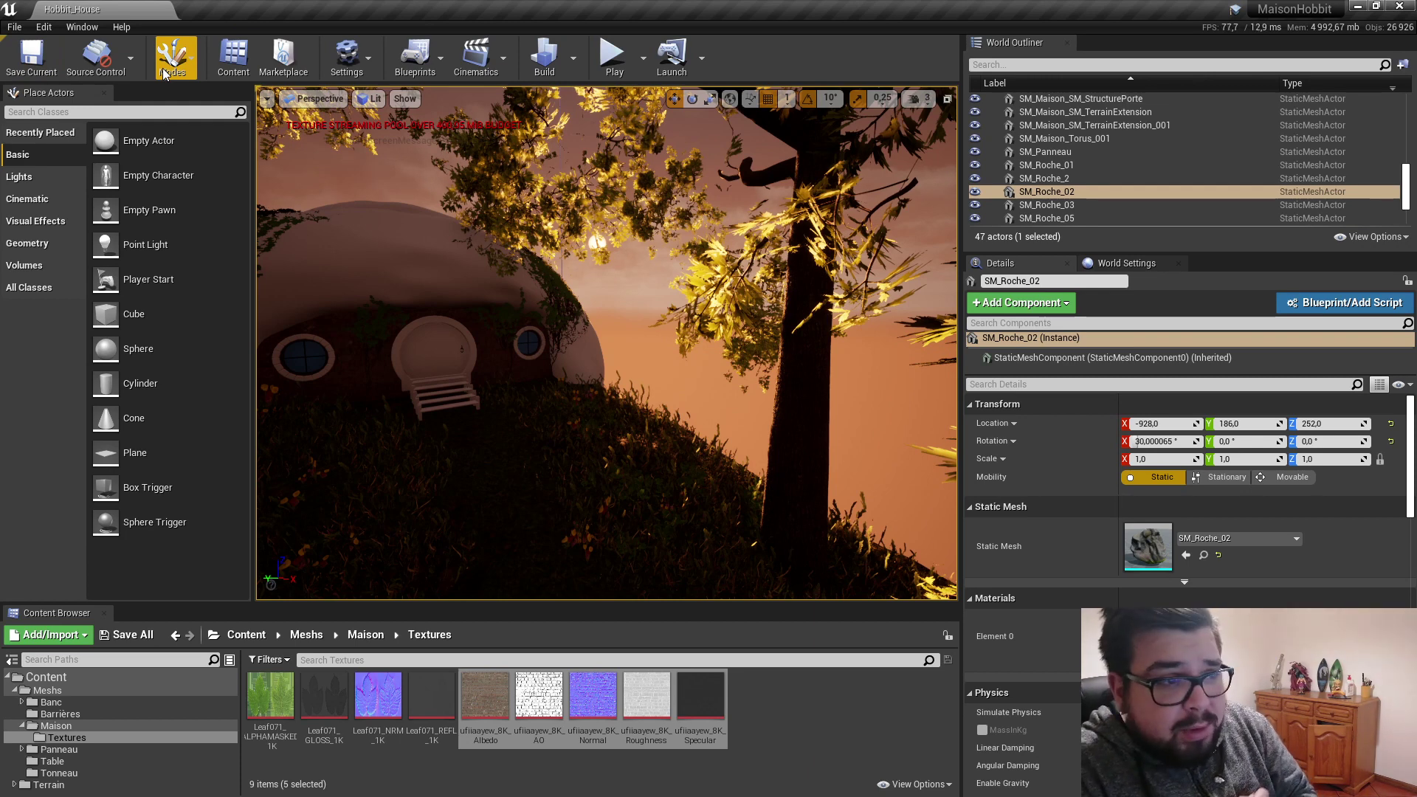
left_click(1400, 6)
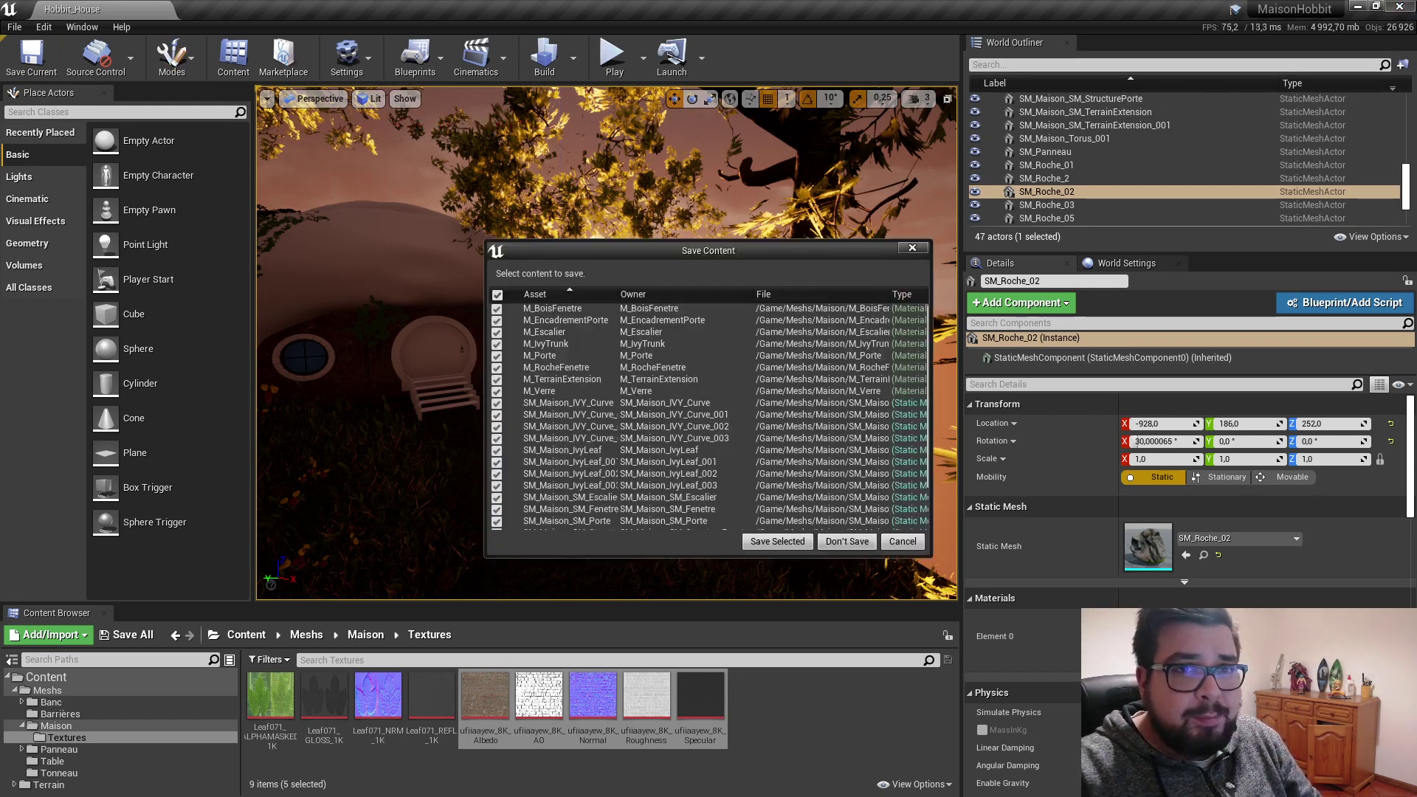
left_click(902, 541)
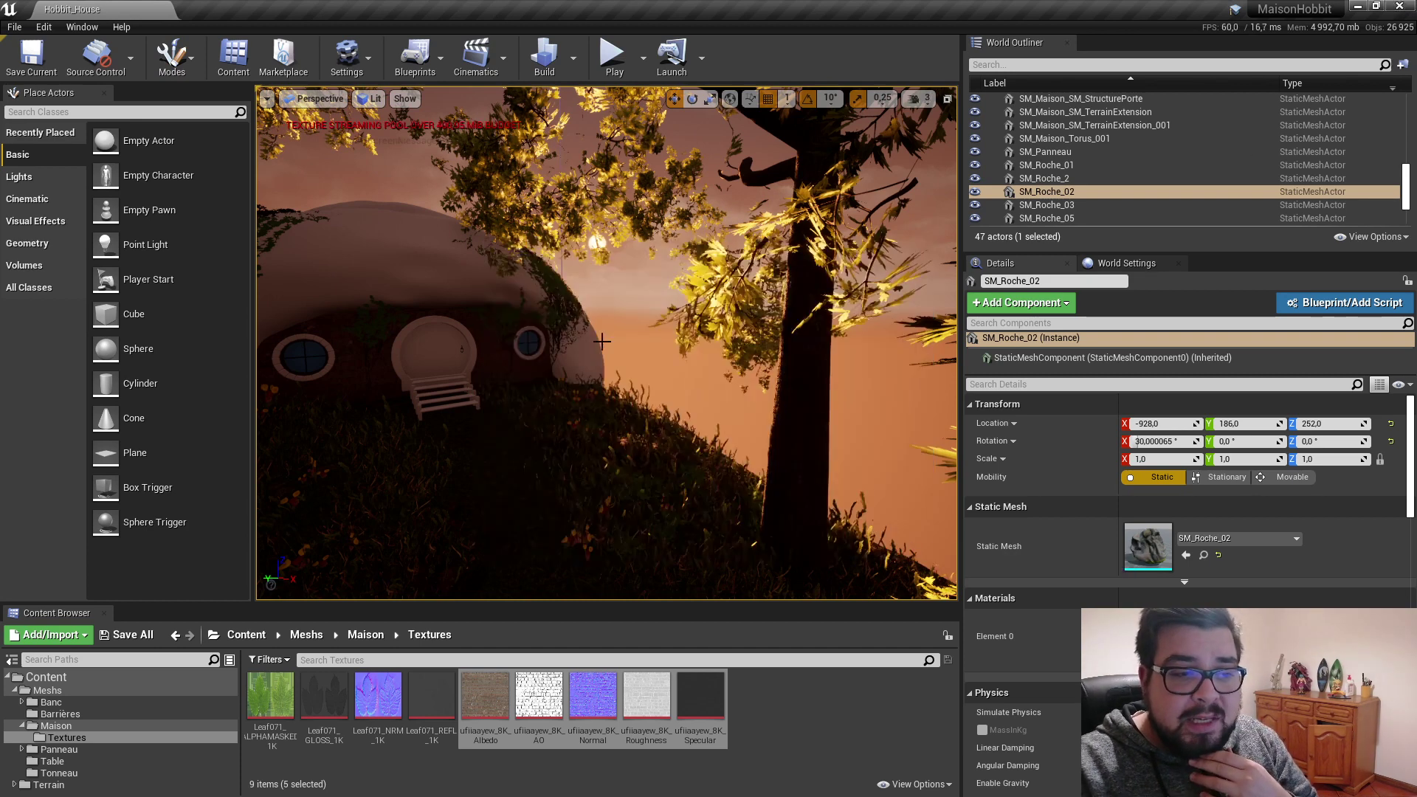
left_click(14, 26)
left_click(81, 153)
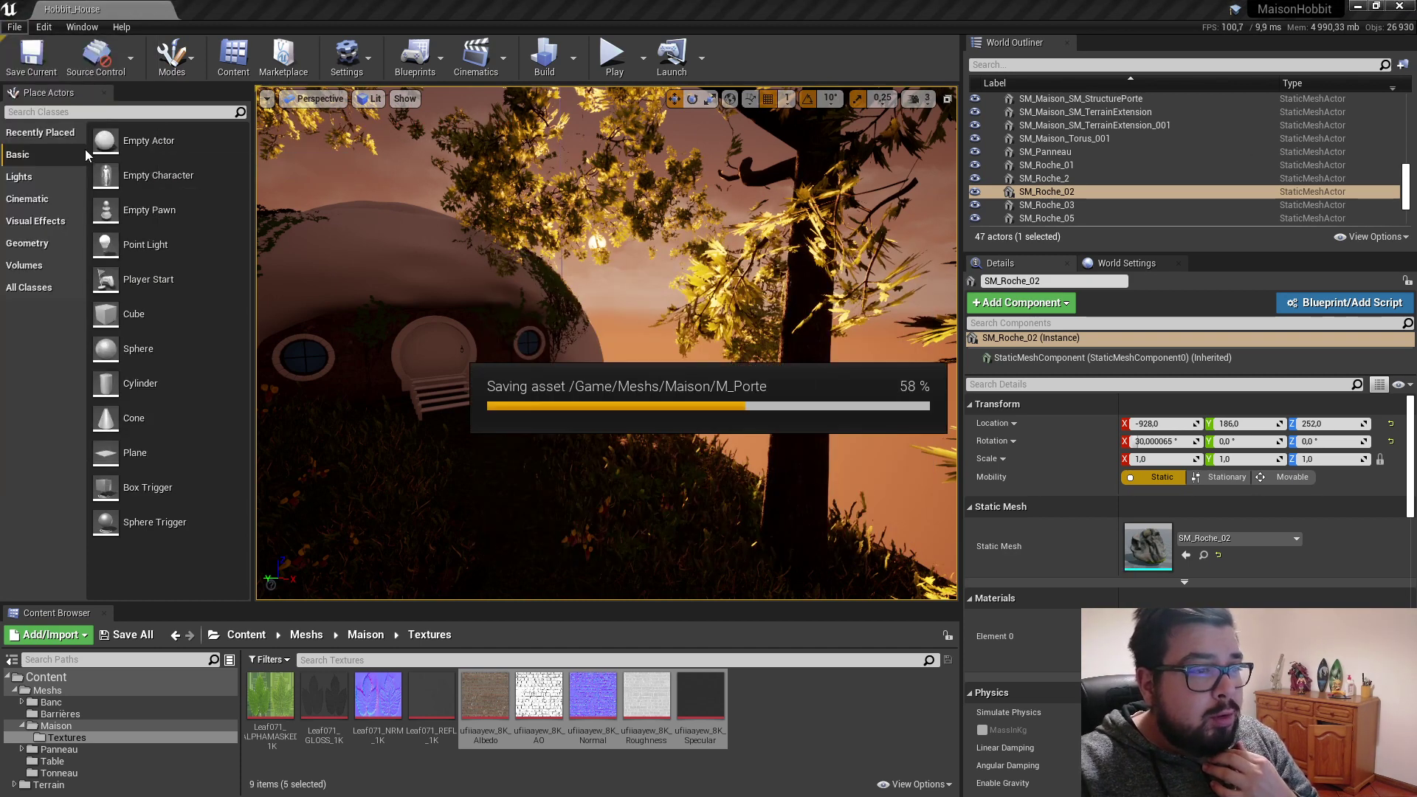